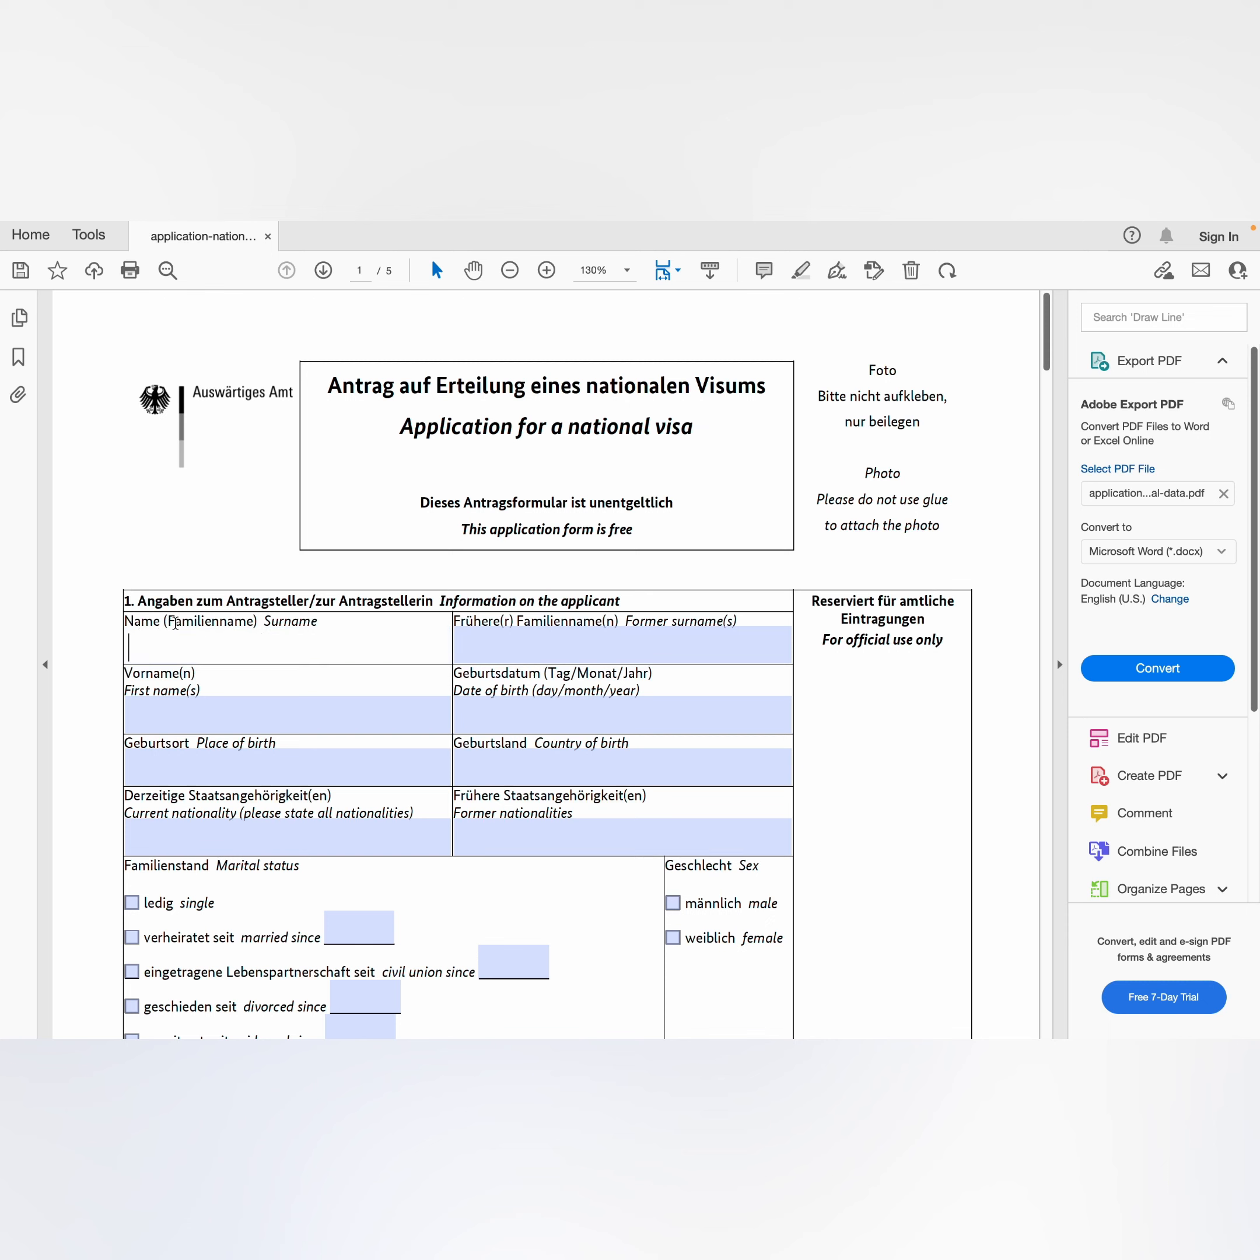
Step: Enter the applicant's surname and former surname in section 1, correcting typos
left_click_drag(339, 621, 289, 624)
left_click(331, 621)
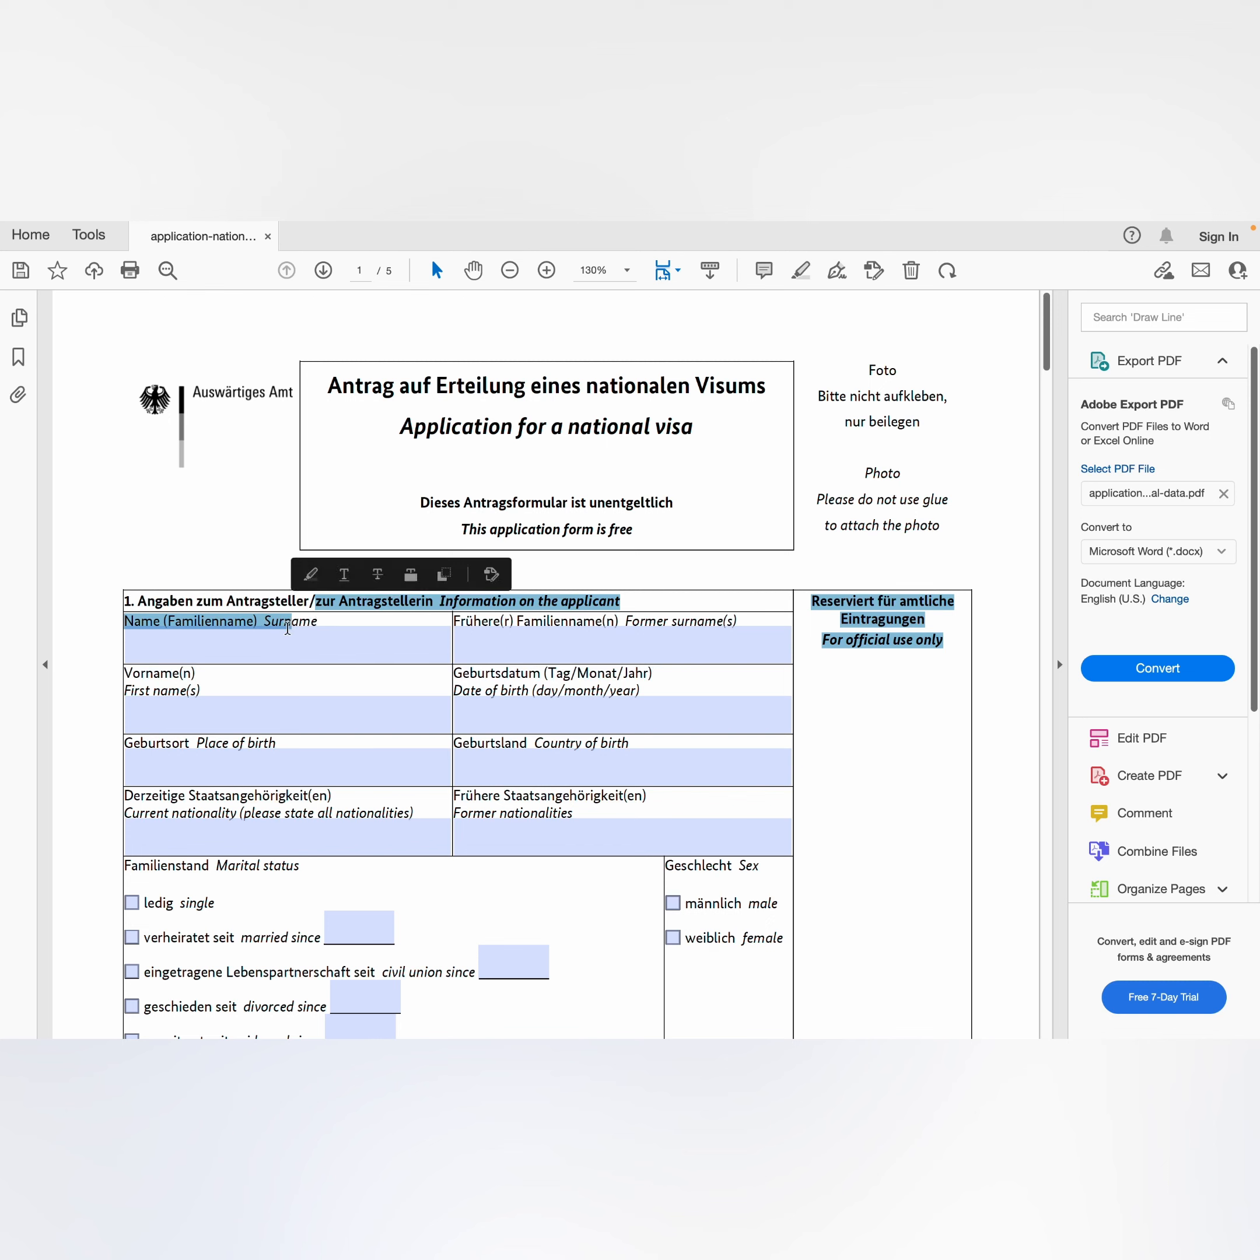
left_click(257, 650)
type("adg")
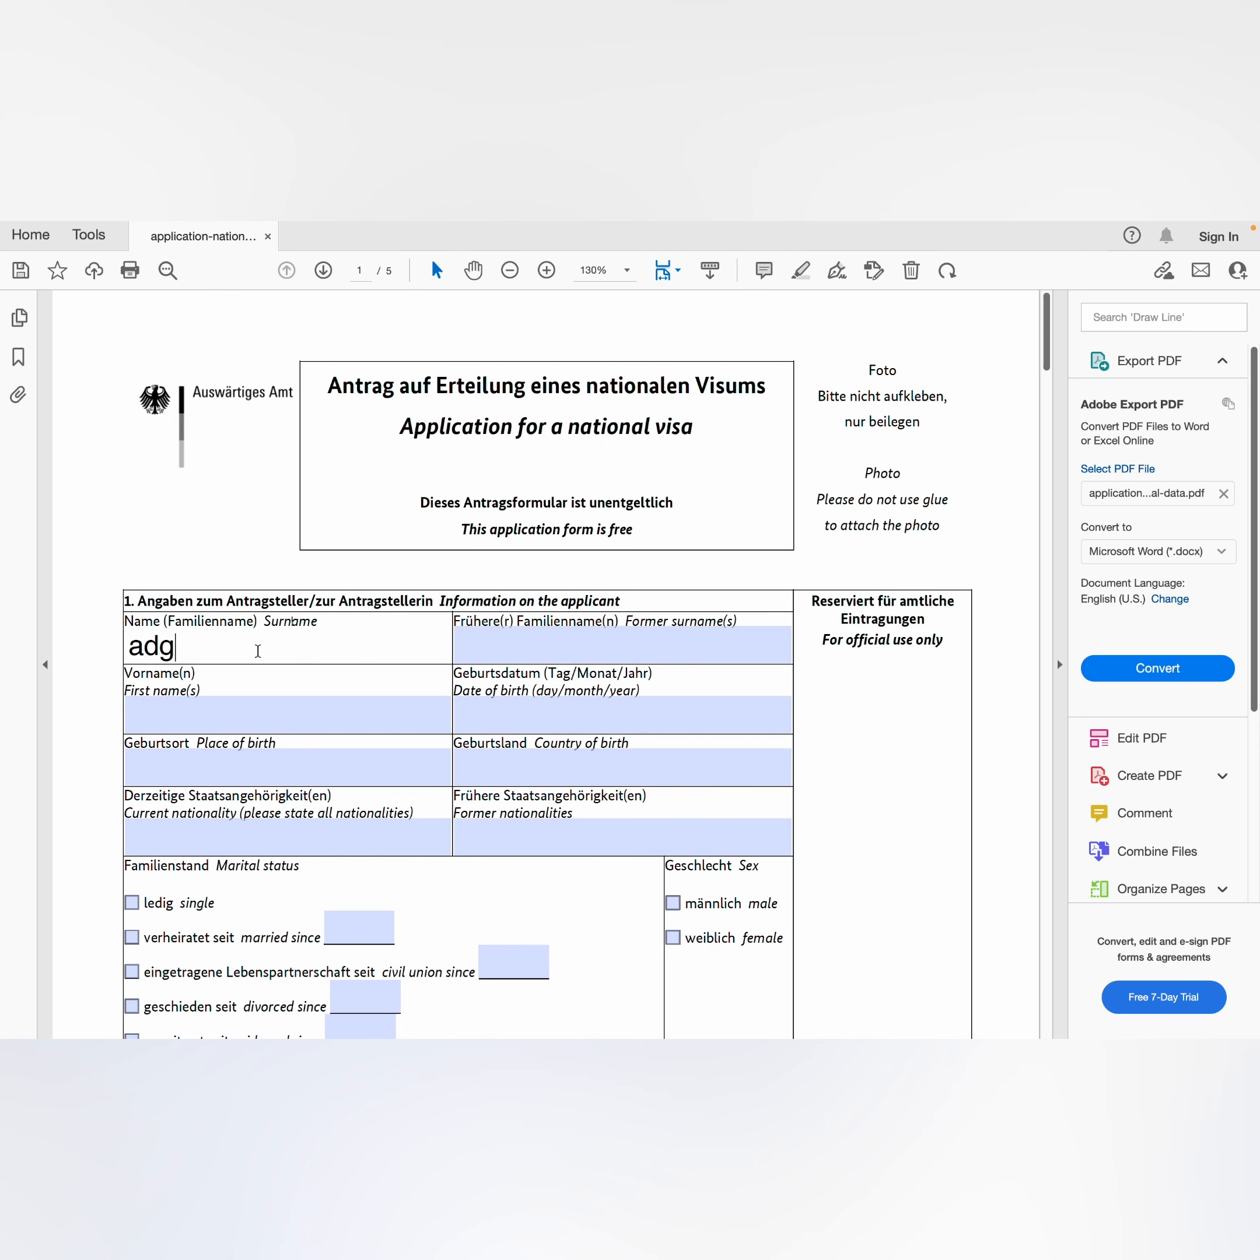
key("BackSpace")
key("BackSpace")
type("jeo")
key("BackSpace")
key("BackSpace")
key("BackSpace")
key("BackSpace")
left_click(474, 650)
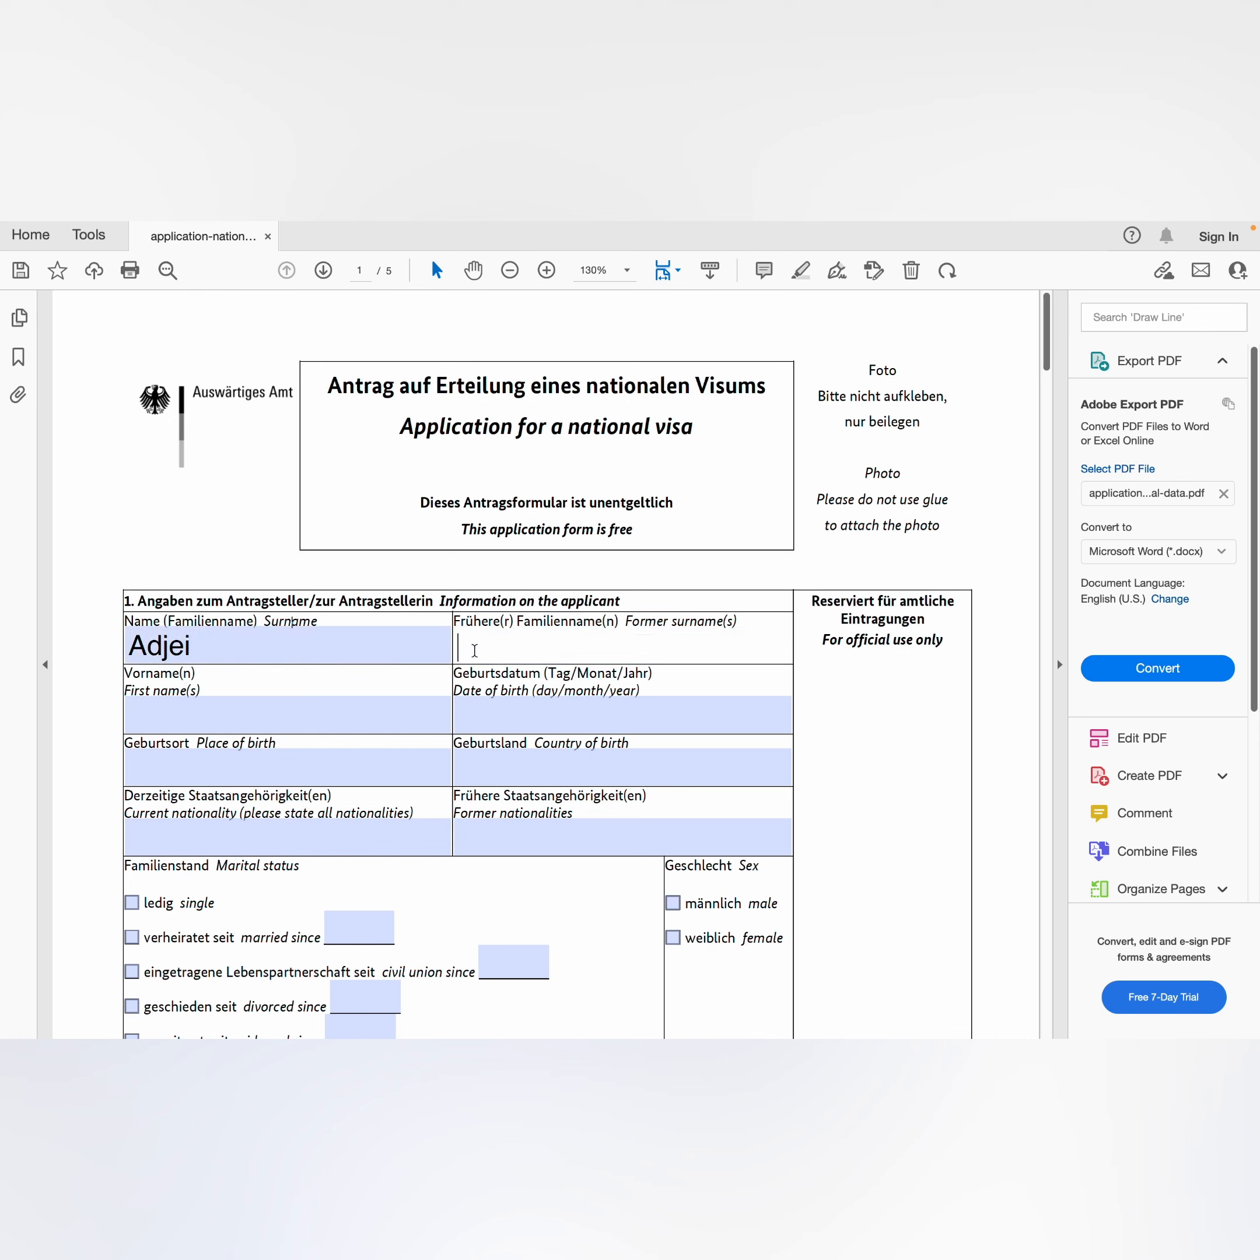
left_click(269, 715)
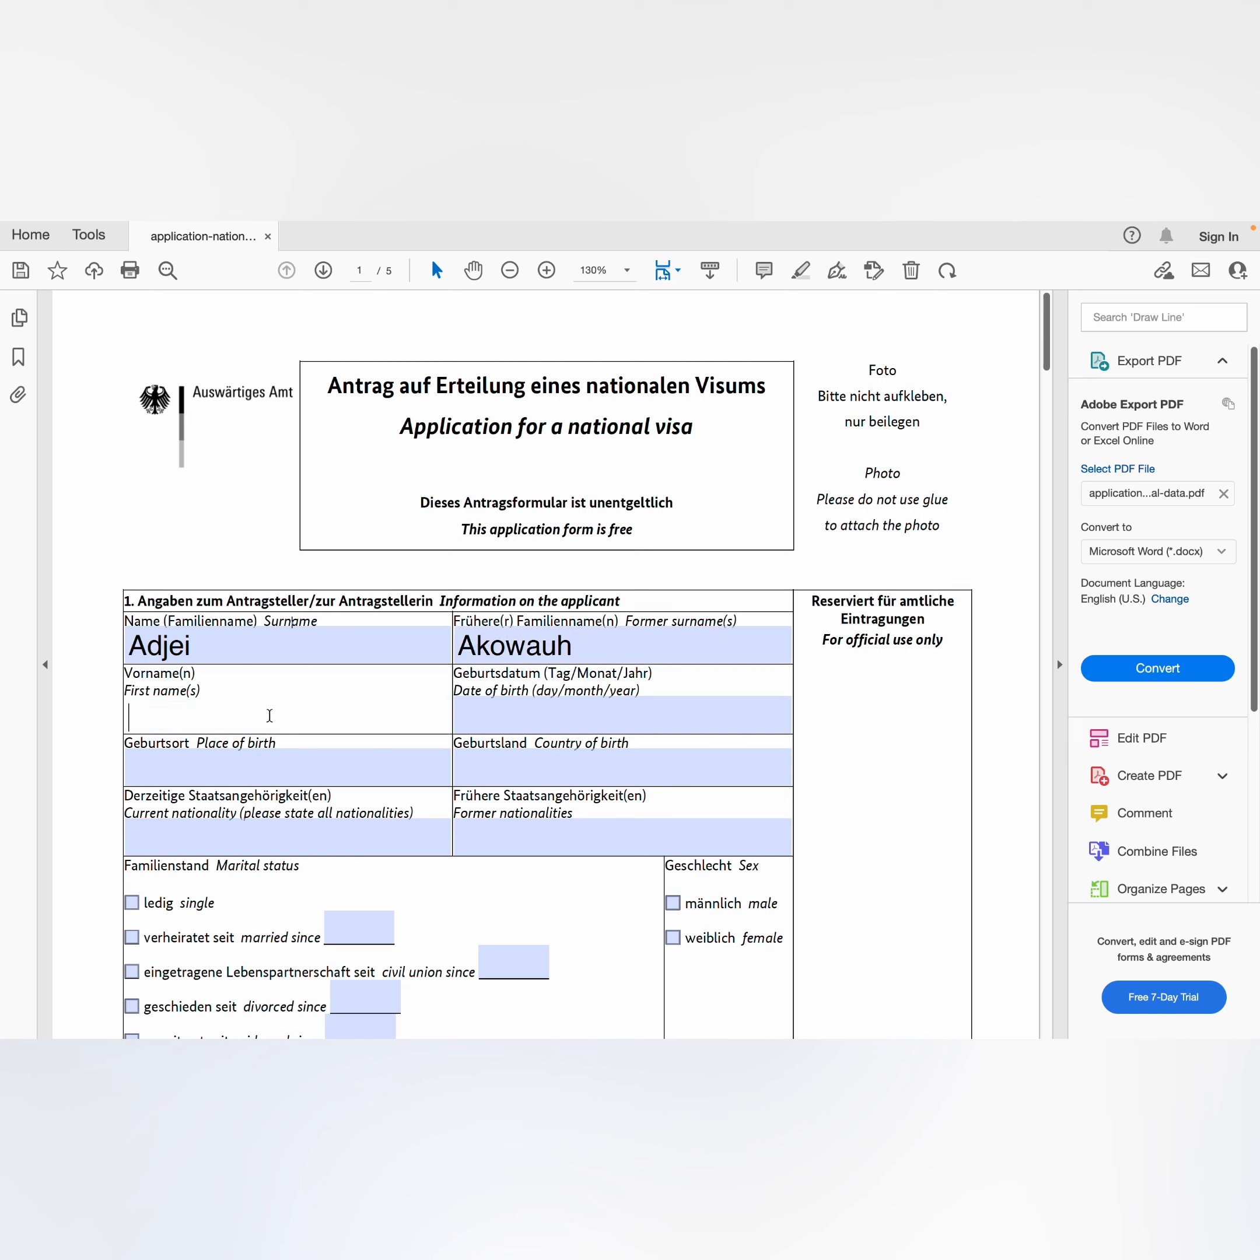
left_click(477, 722)
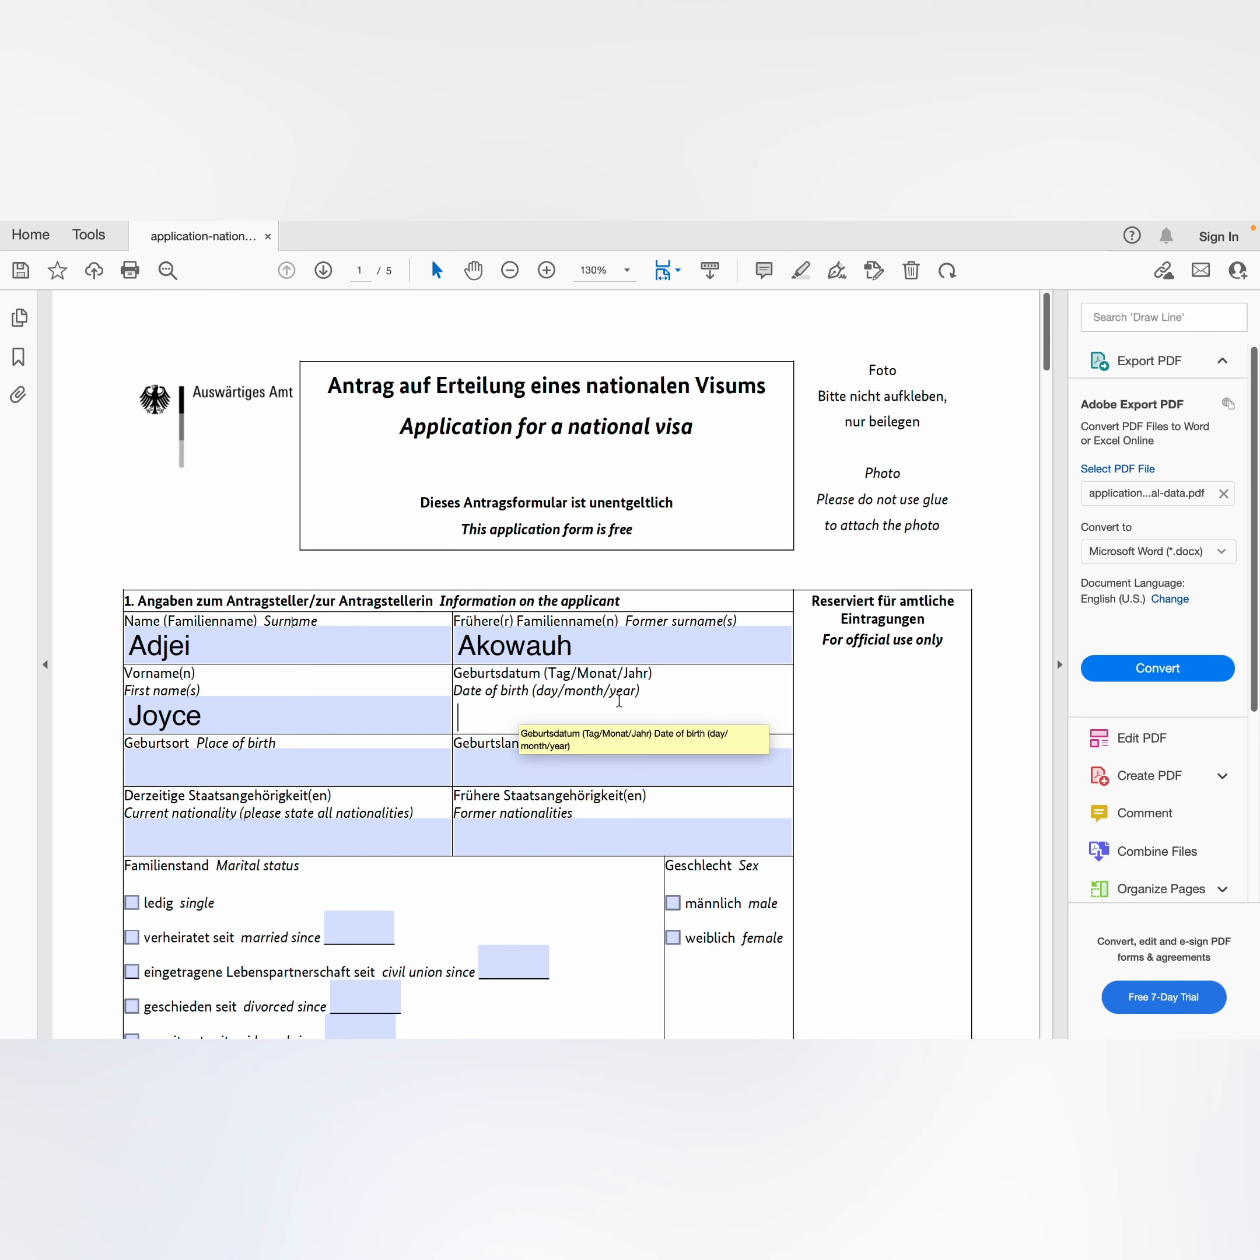
type("08/04/20")
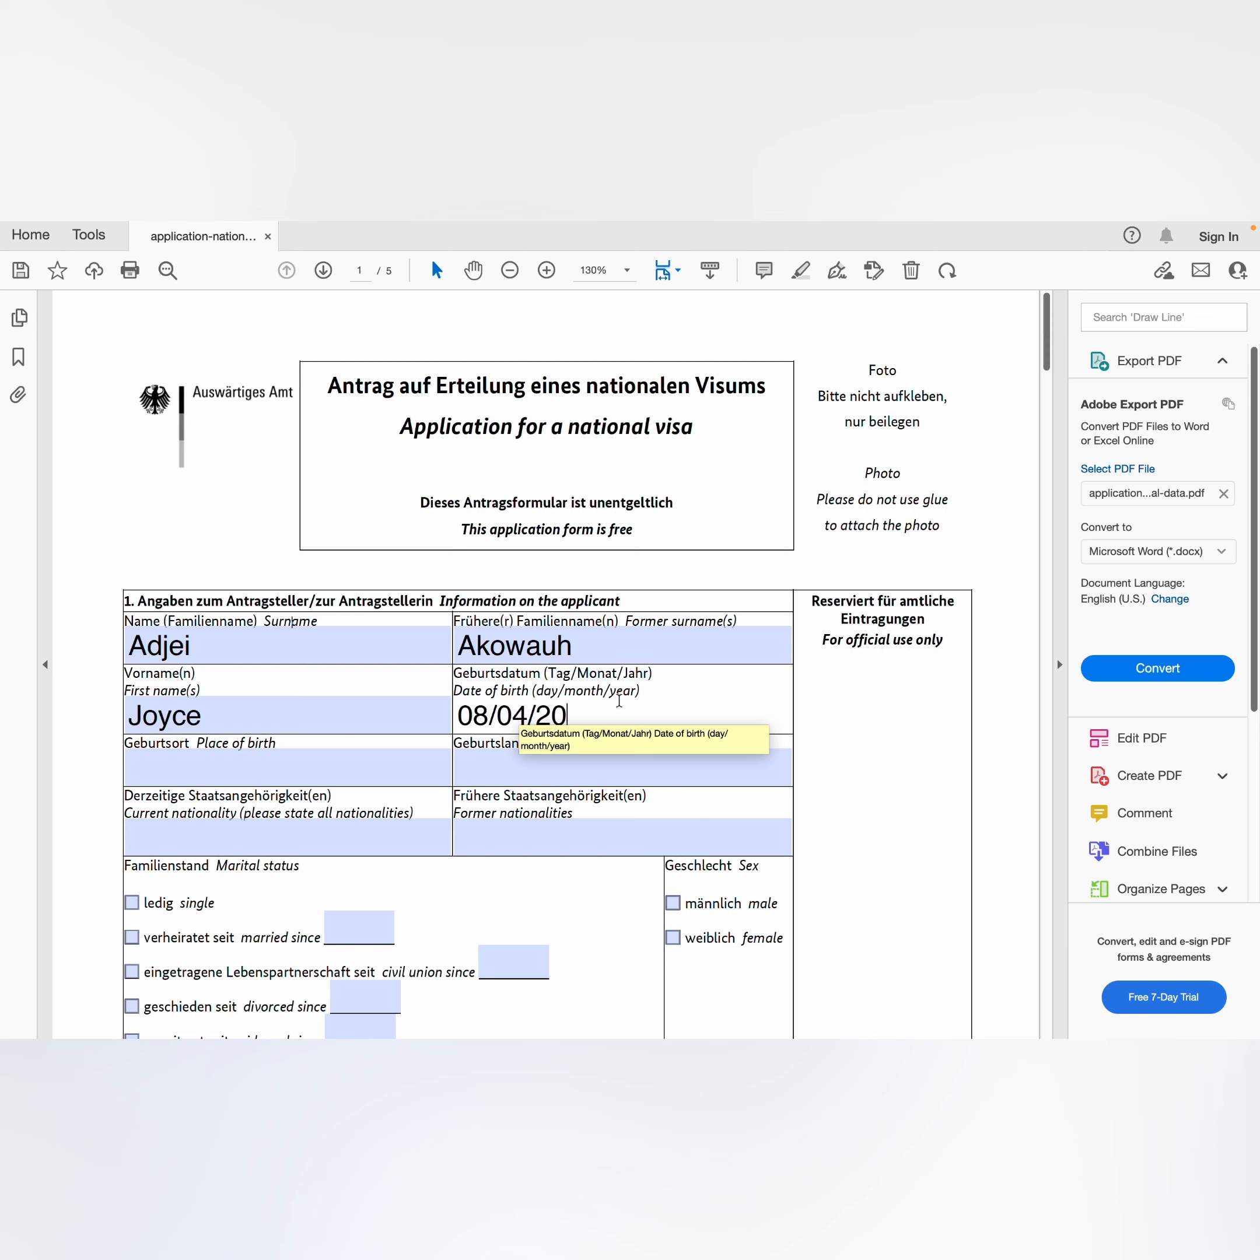
type("11")
left_click(222, 764)
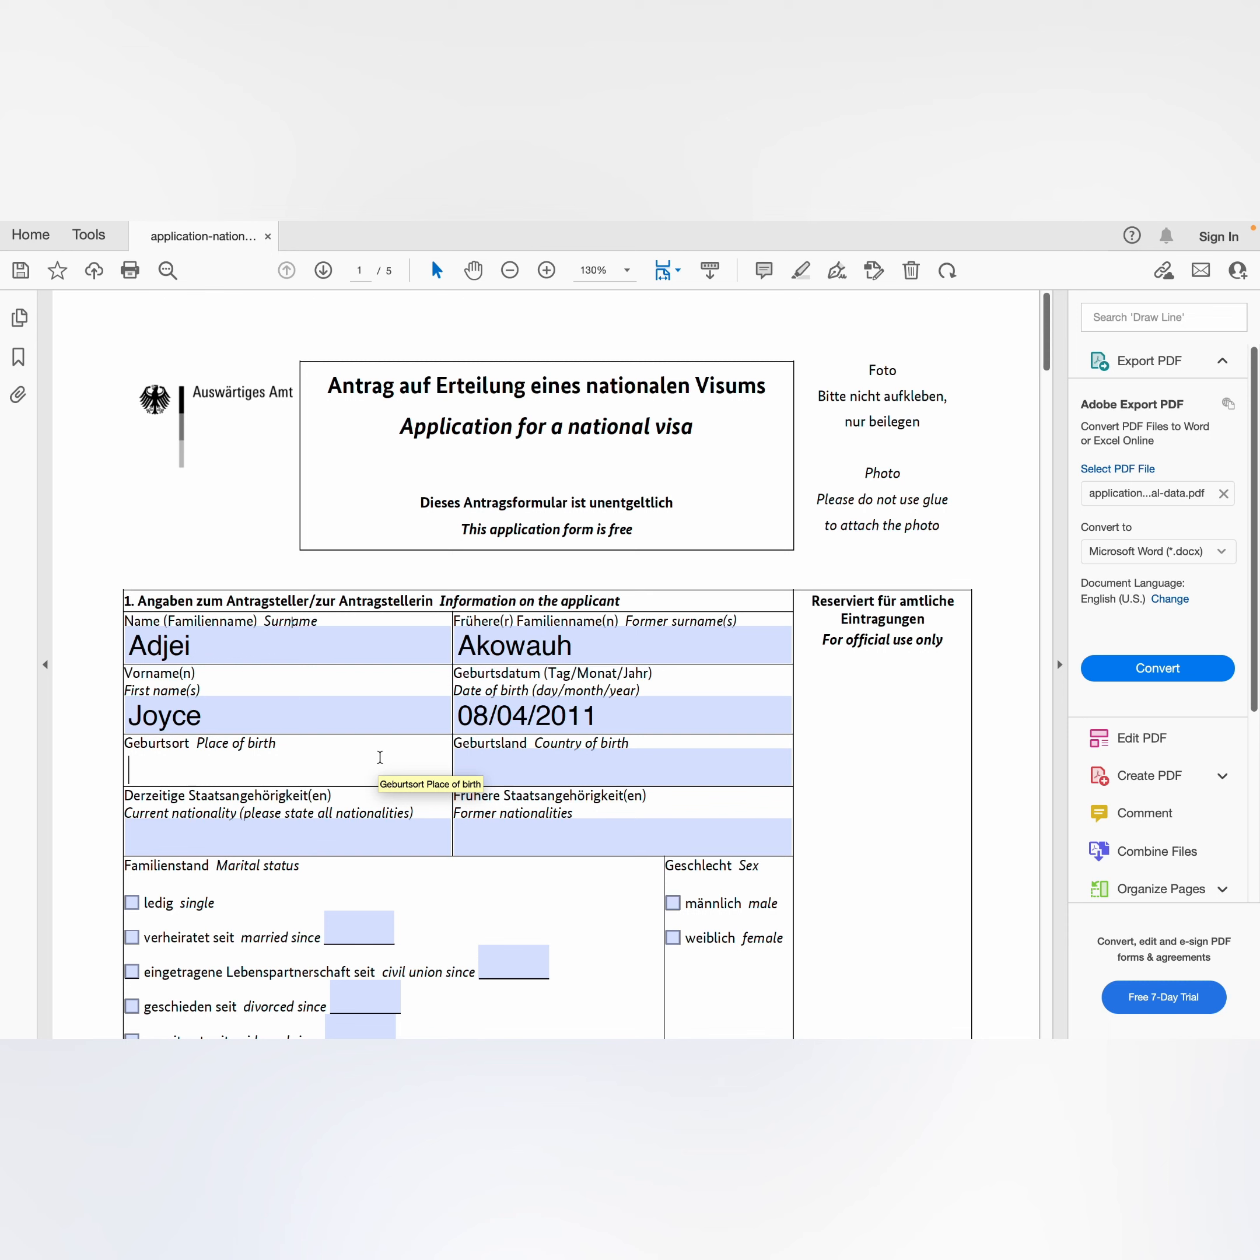
type("Accra")
left_click(495, 762)
type("Ghana")
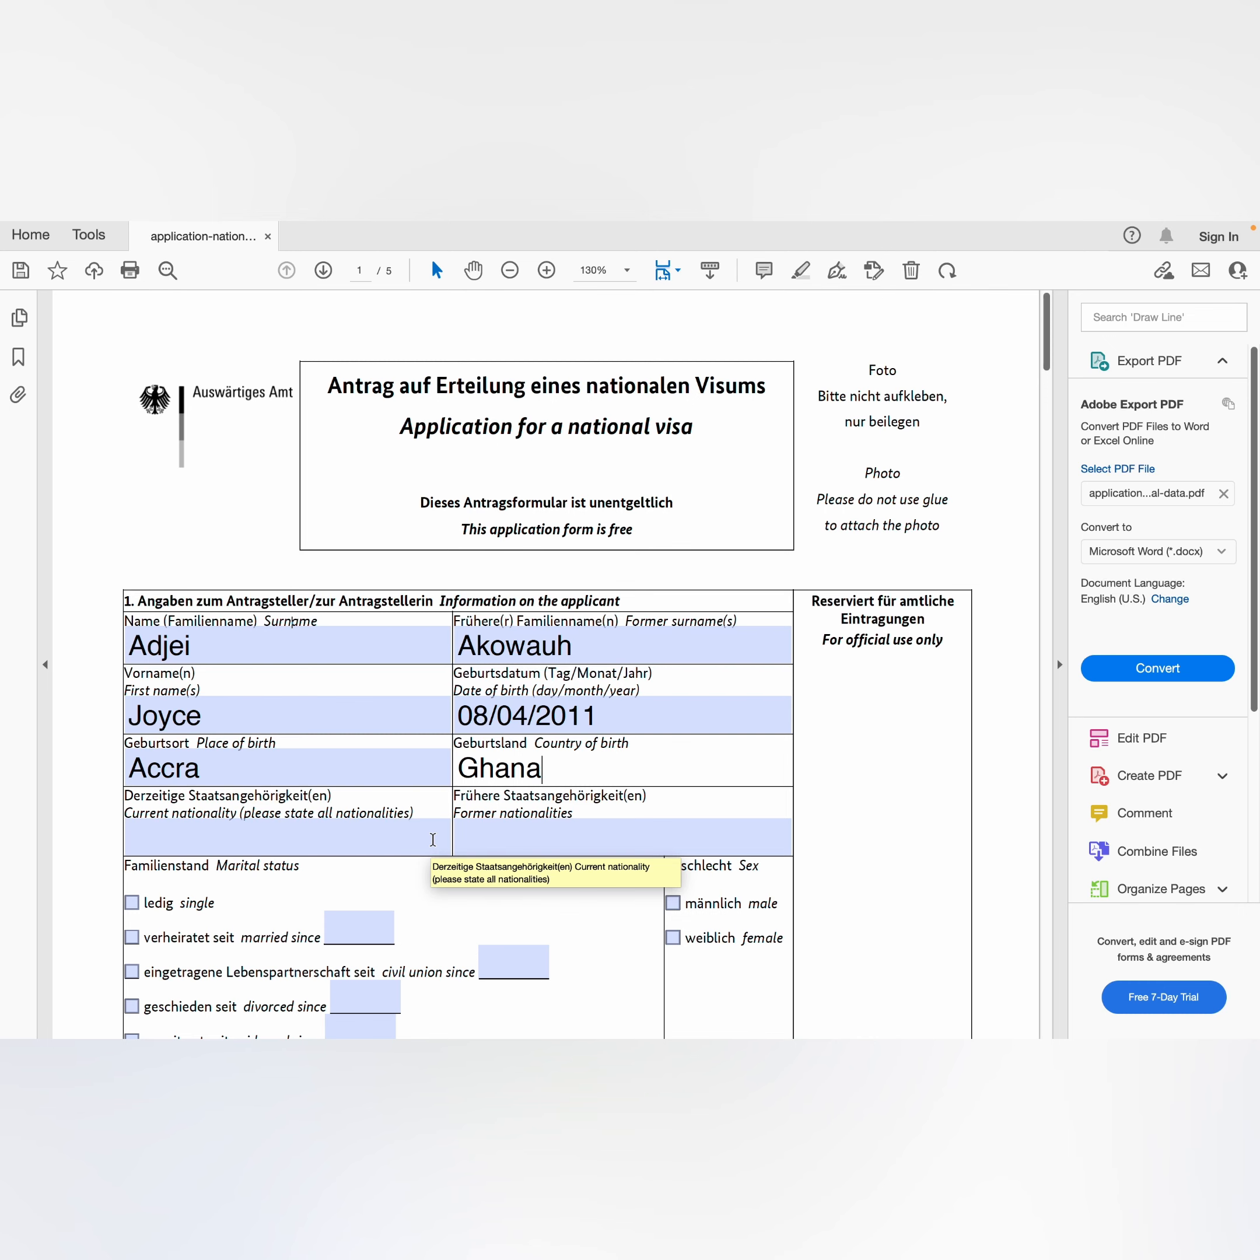
Step: Tick 'verheiratet seit / married since' as the applicant's marital status
scroll(432, 838, "down", 5)
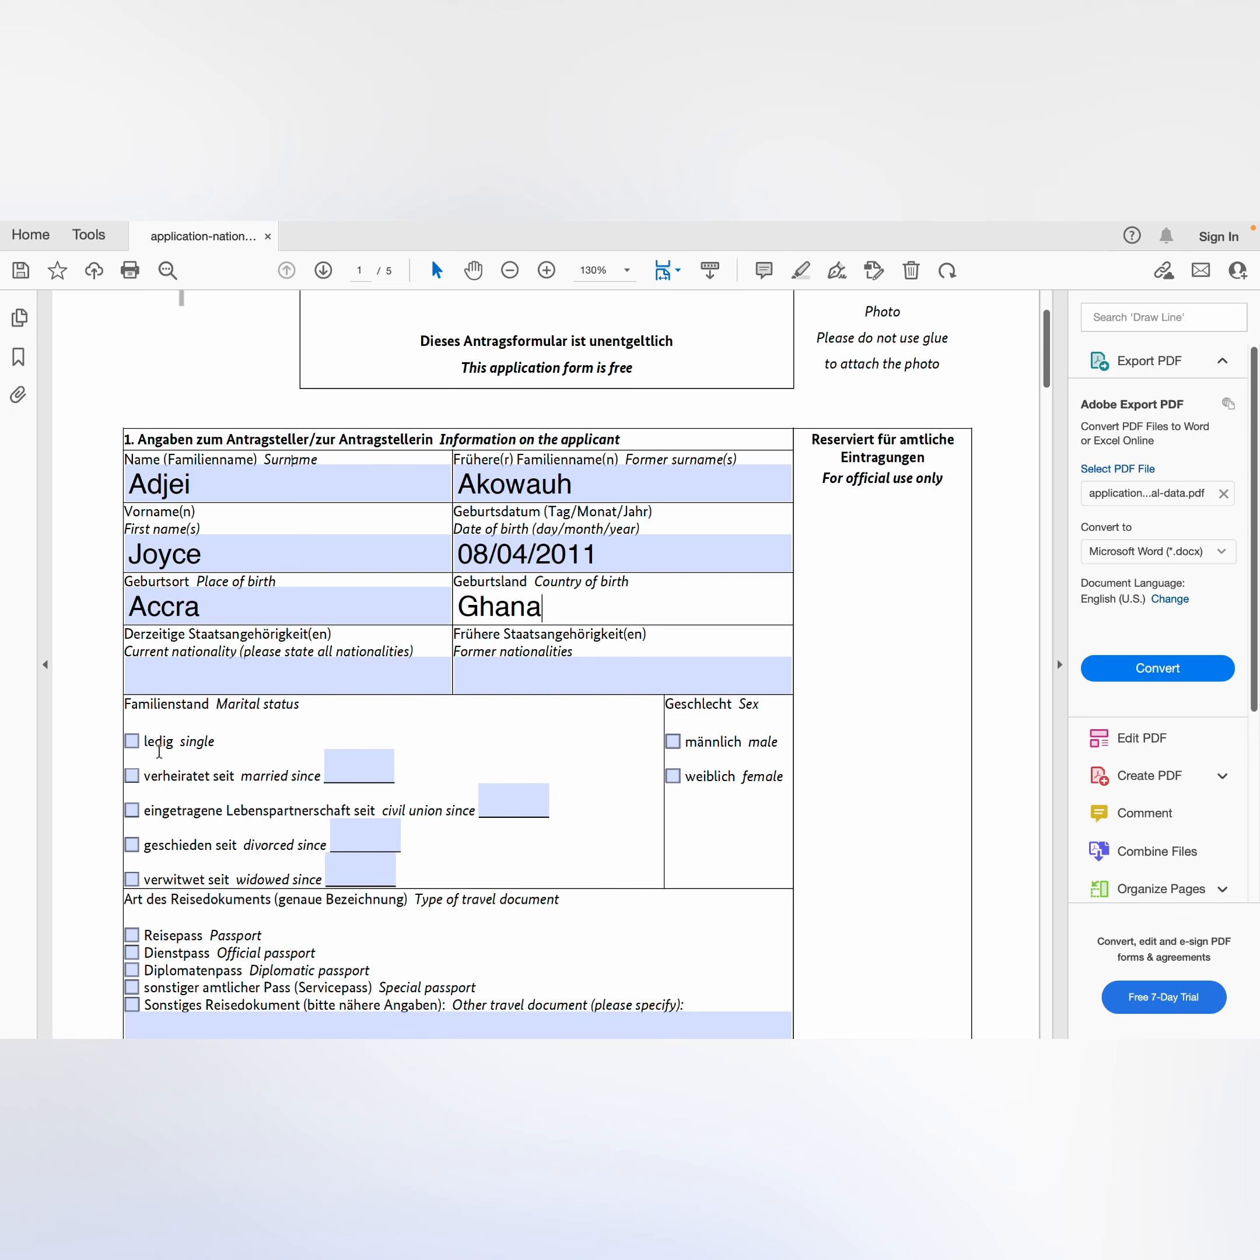
left_click(134, 746)
left_click(134, 748)
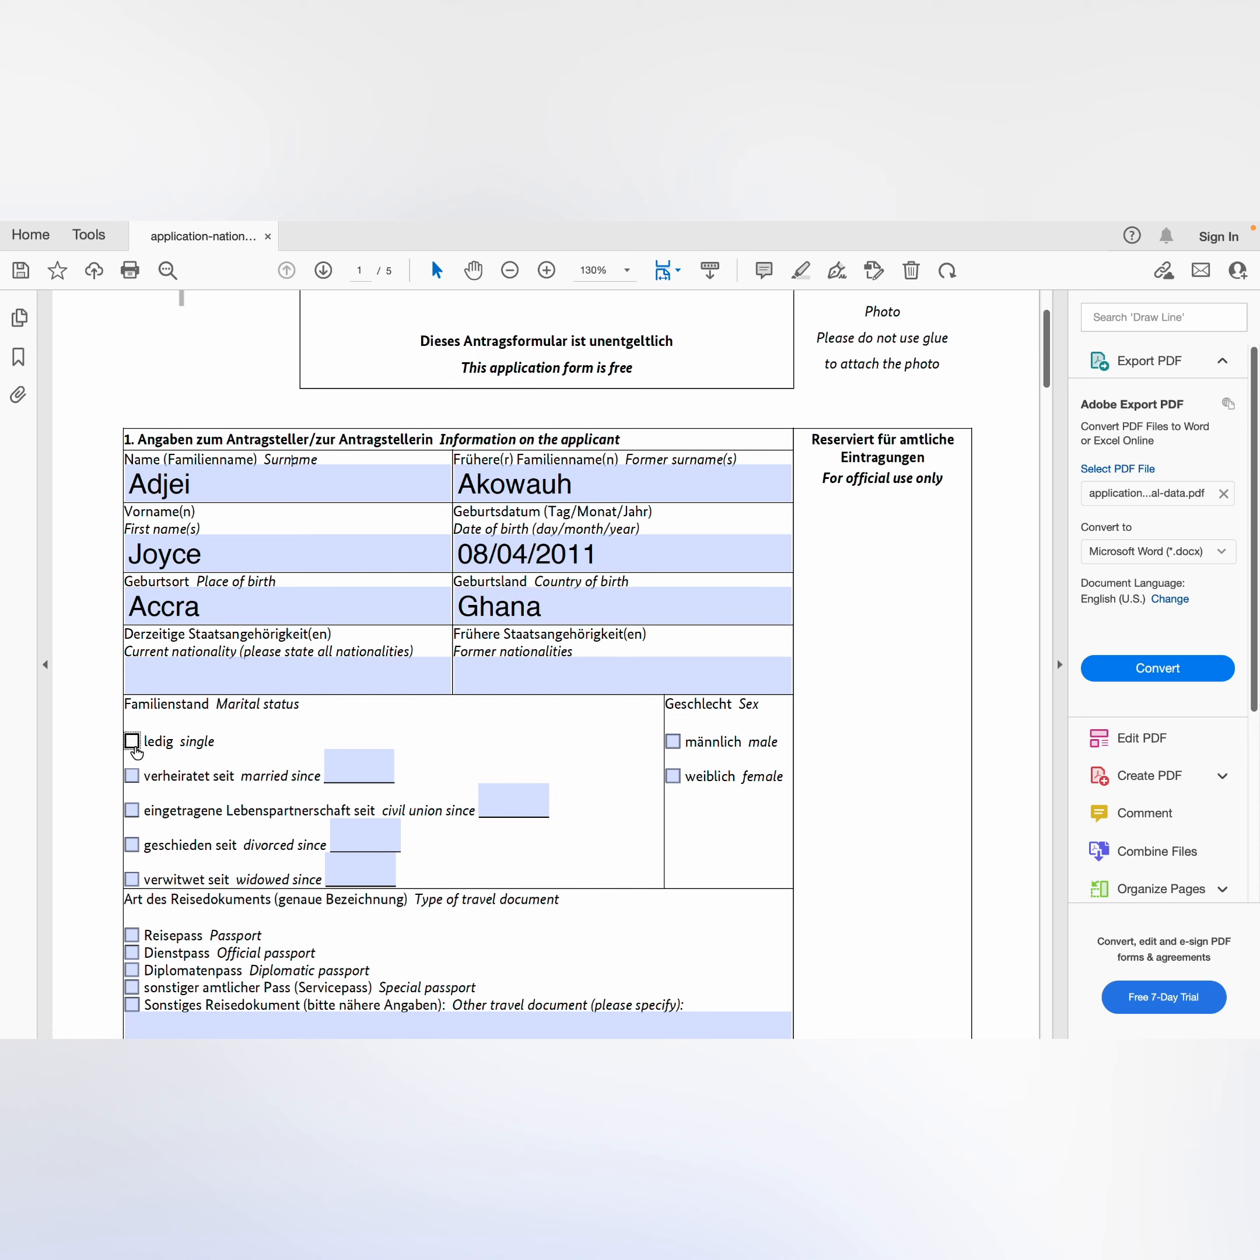
left_click(133, 778)
left_click(341, 774)
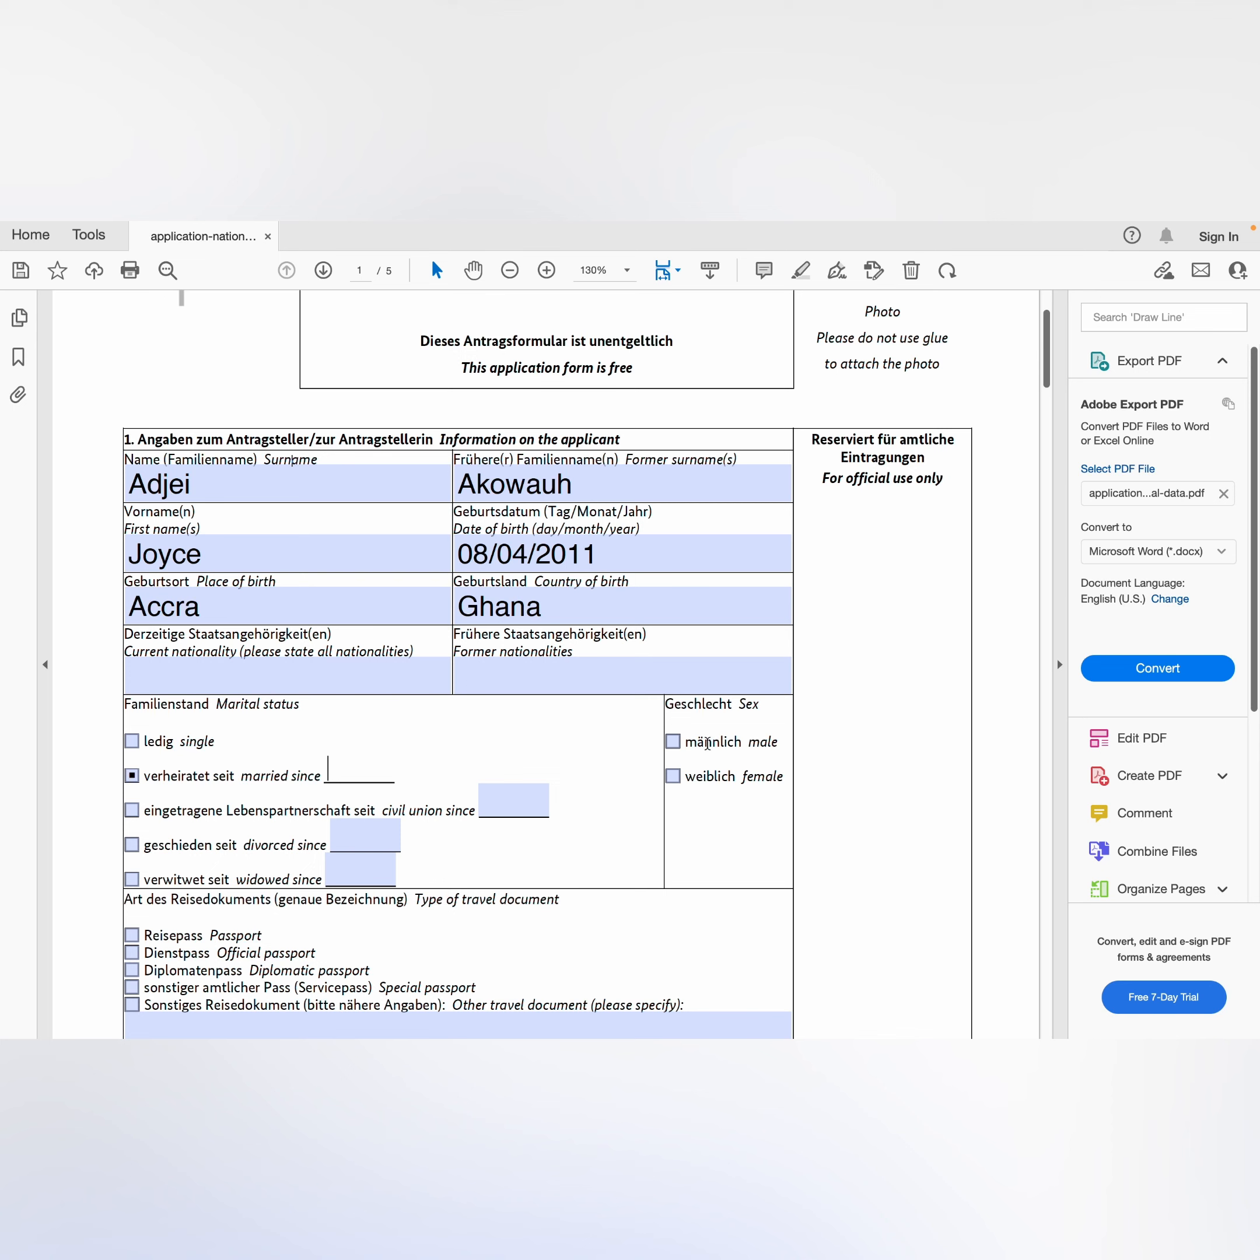
Step: Set the applicant's sex to 'weiblich / female'
left_click(674, 742)
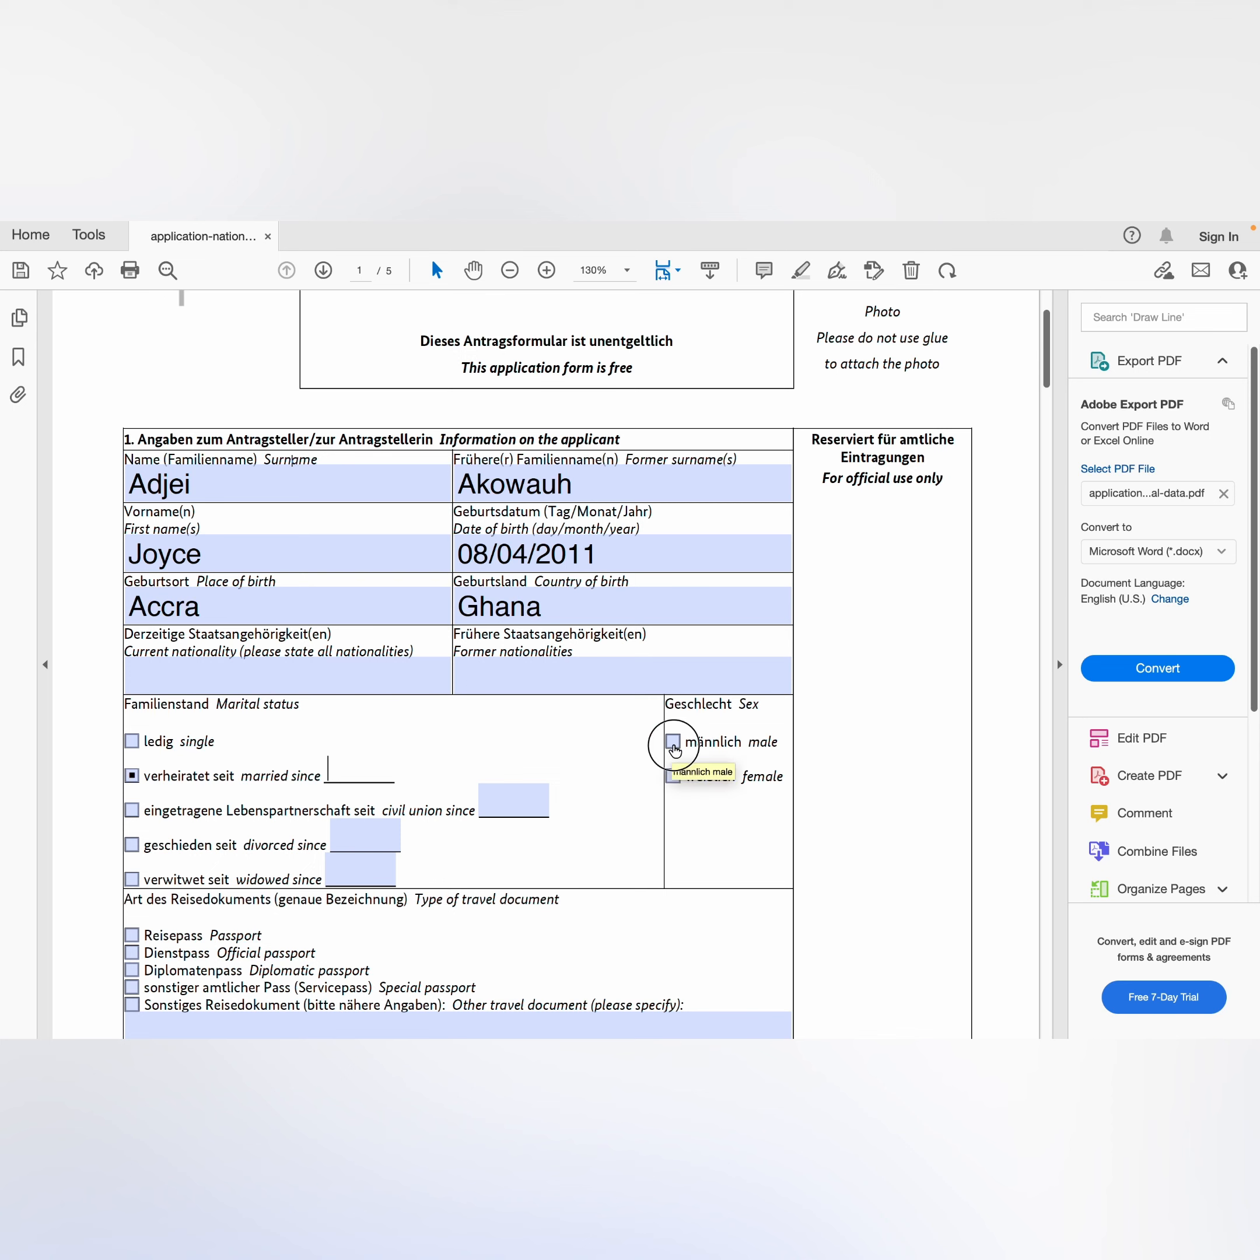
left_click(674, 742)
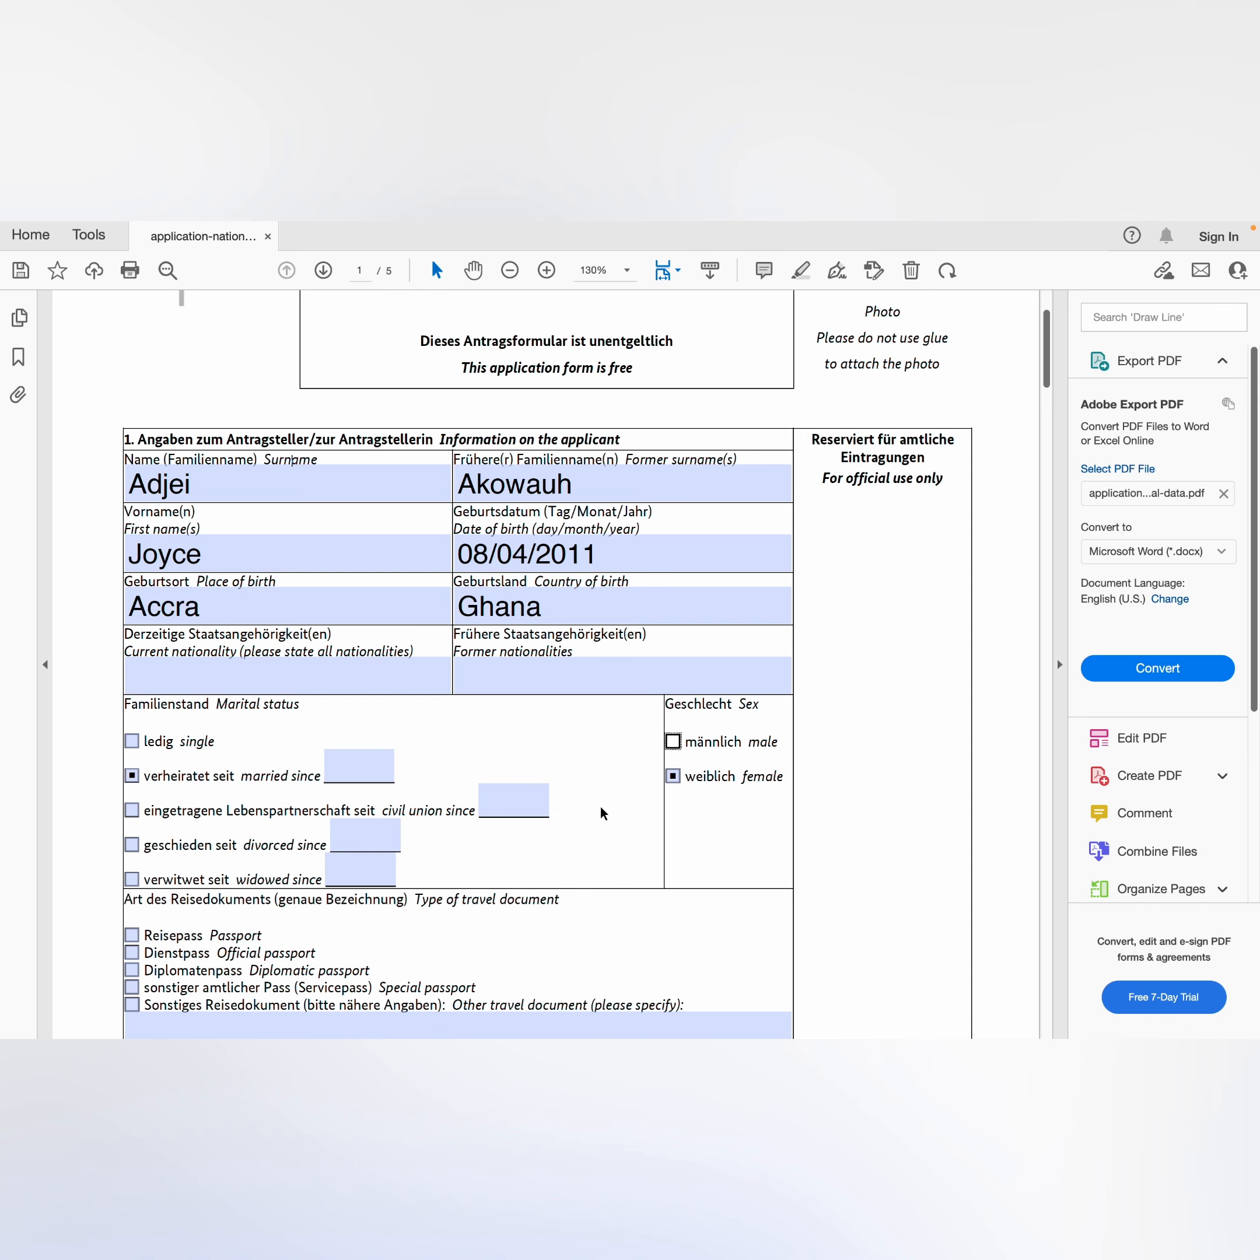
scroll(600, 806, "down", 2)
scroll(600, 805, "down", 2)
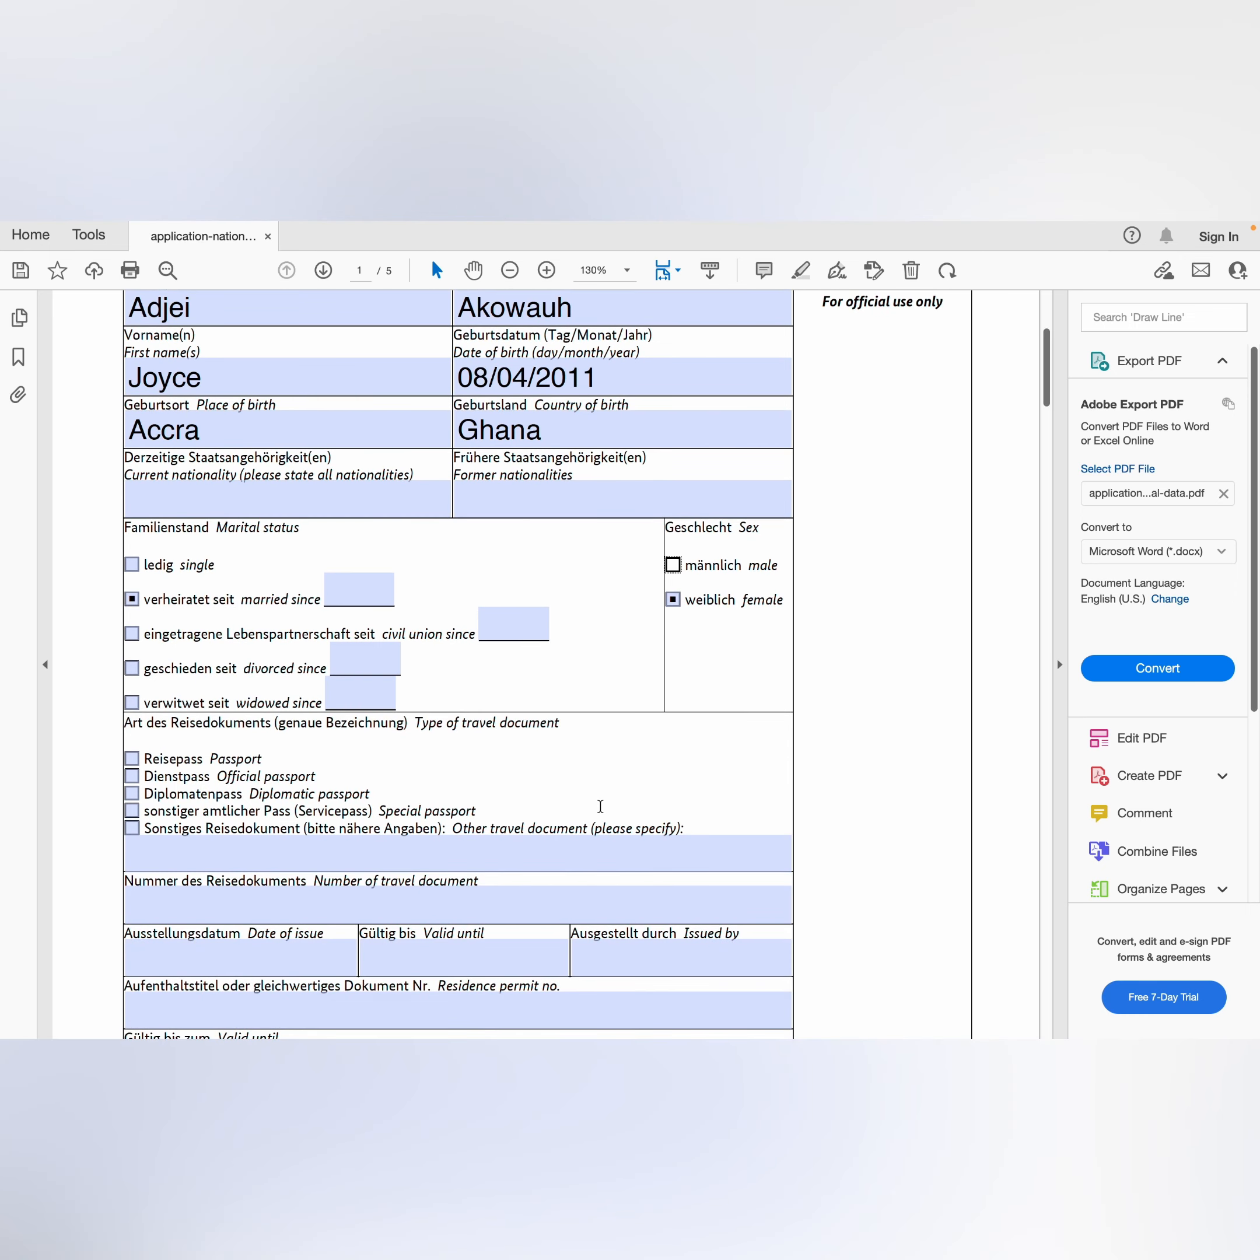
left_click(562, 777)
Step: Tick 'Reisepass / Passport' as the travel document type, ready for the document number
left_click_drag(570, 723, 421, 725)
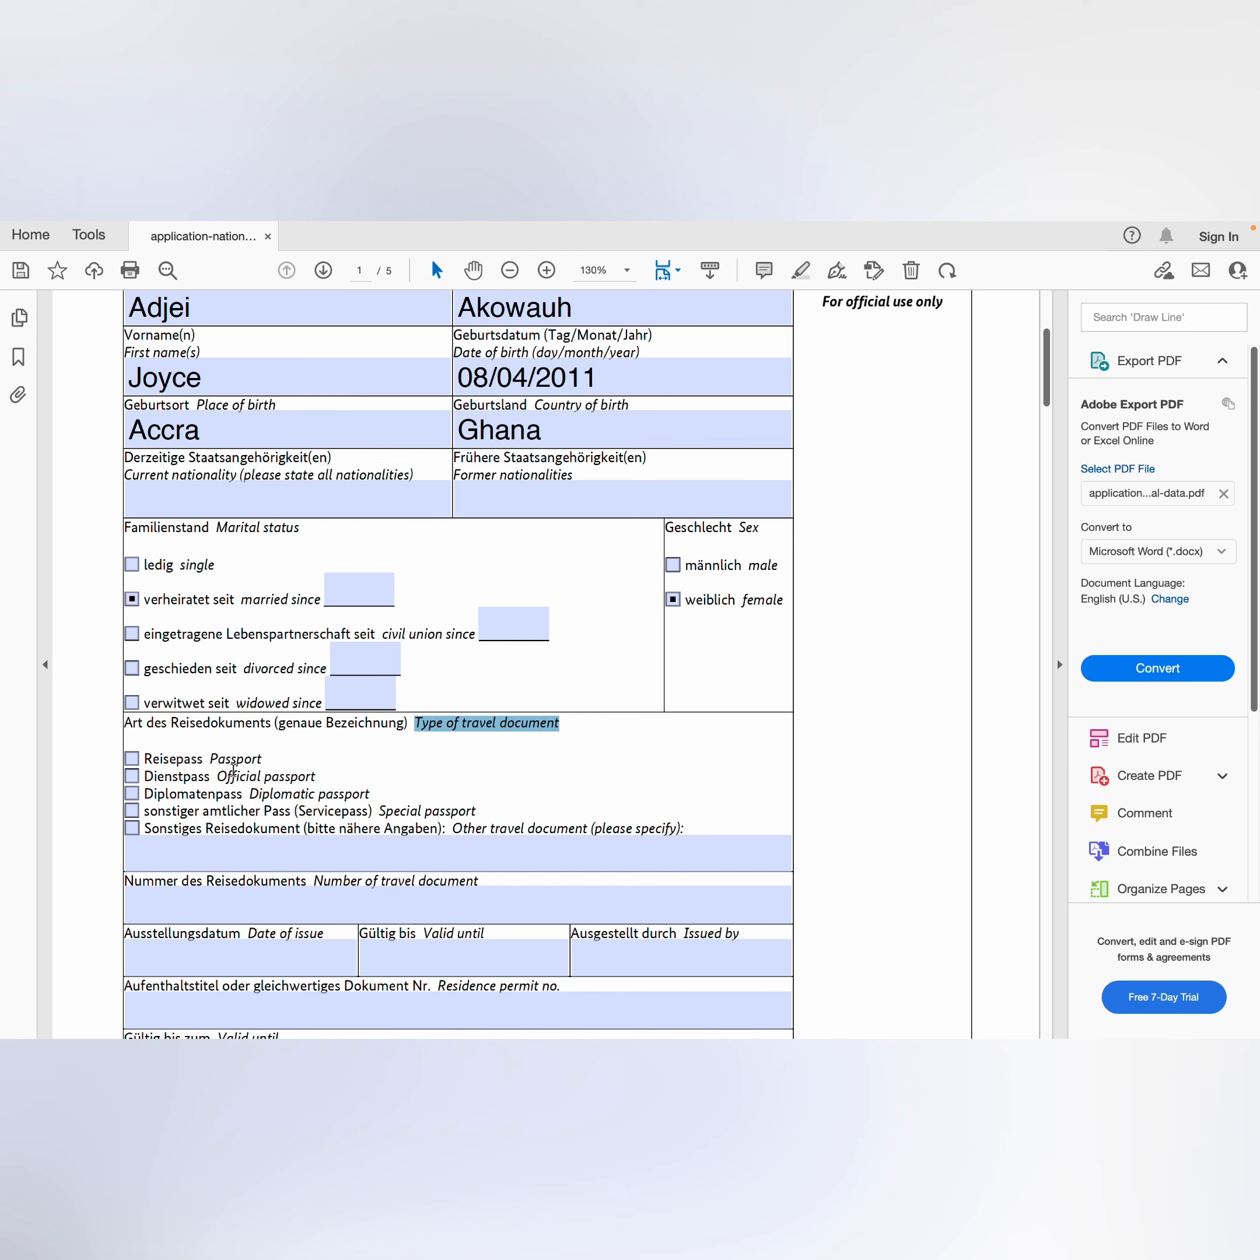
left_click_drag(264, 761, 213, 756)
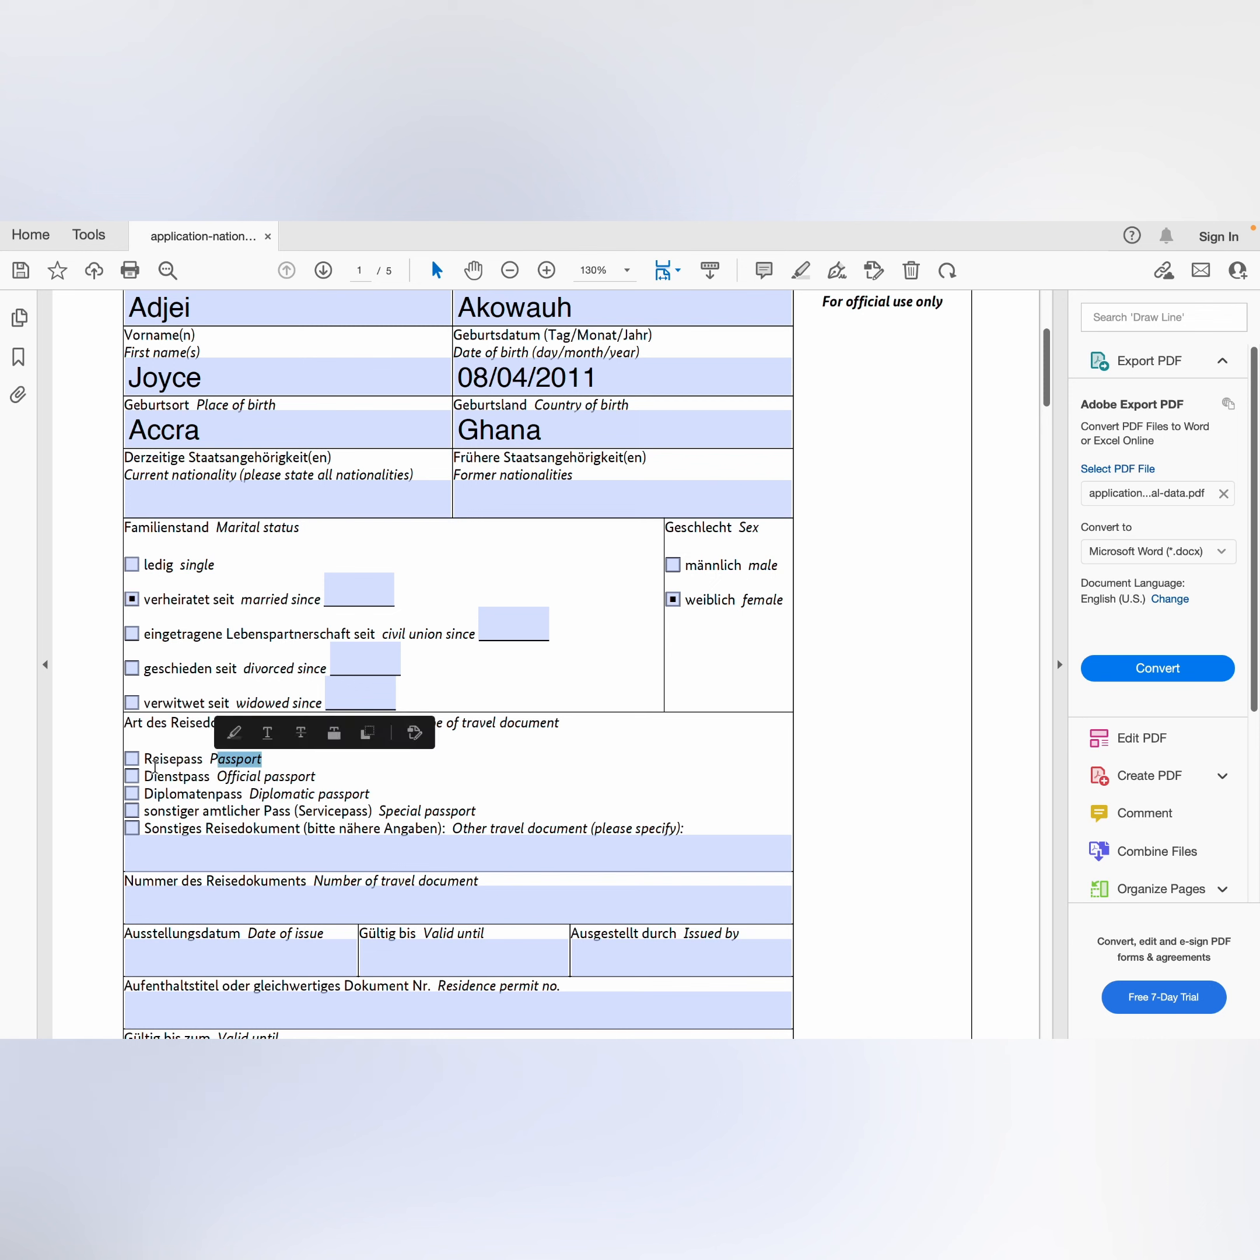
left_click(132, 758)
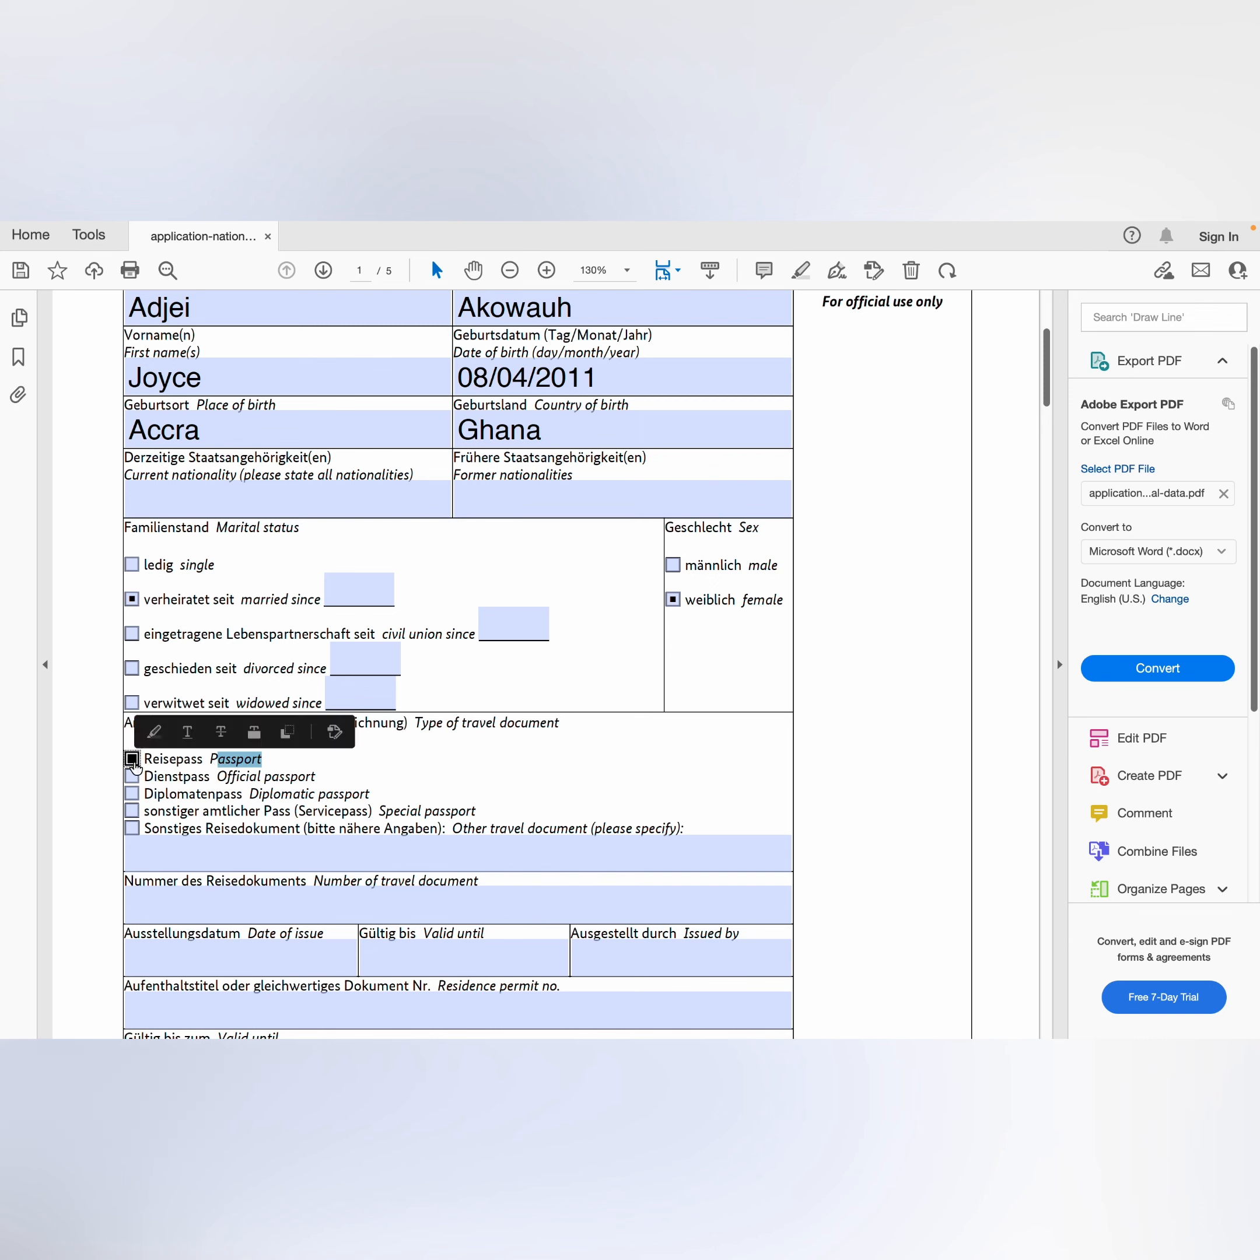
left_click(358, 777)
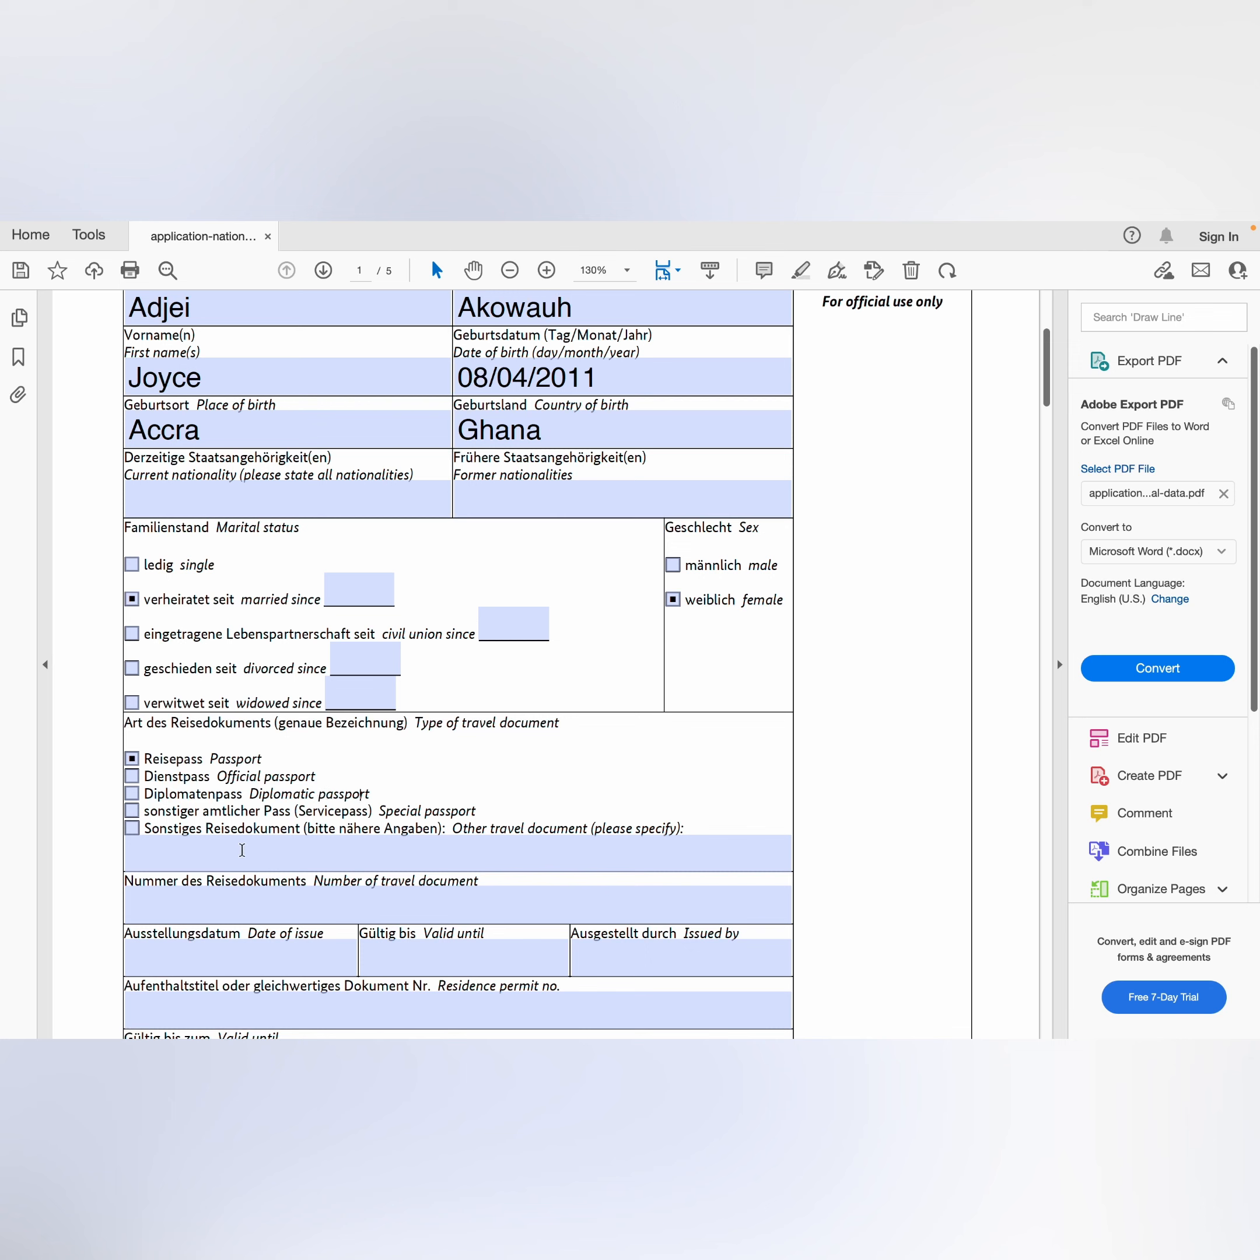
left_click(212, 852)
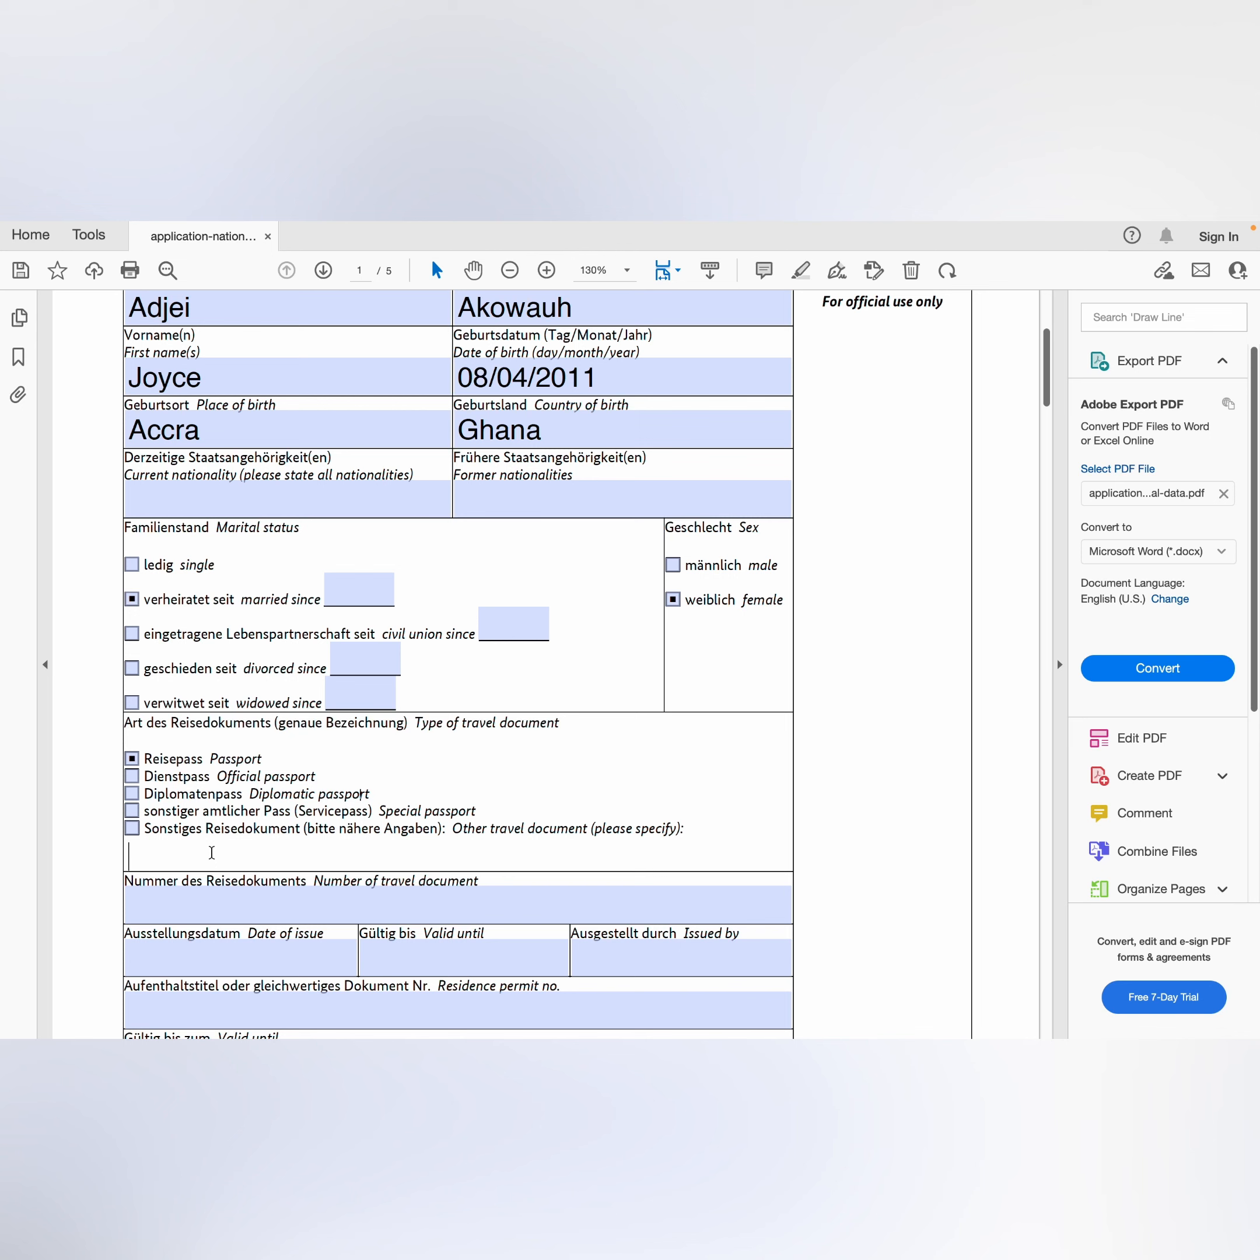
left_click(265, 907)
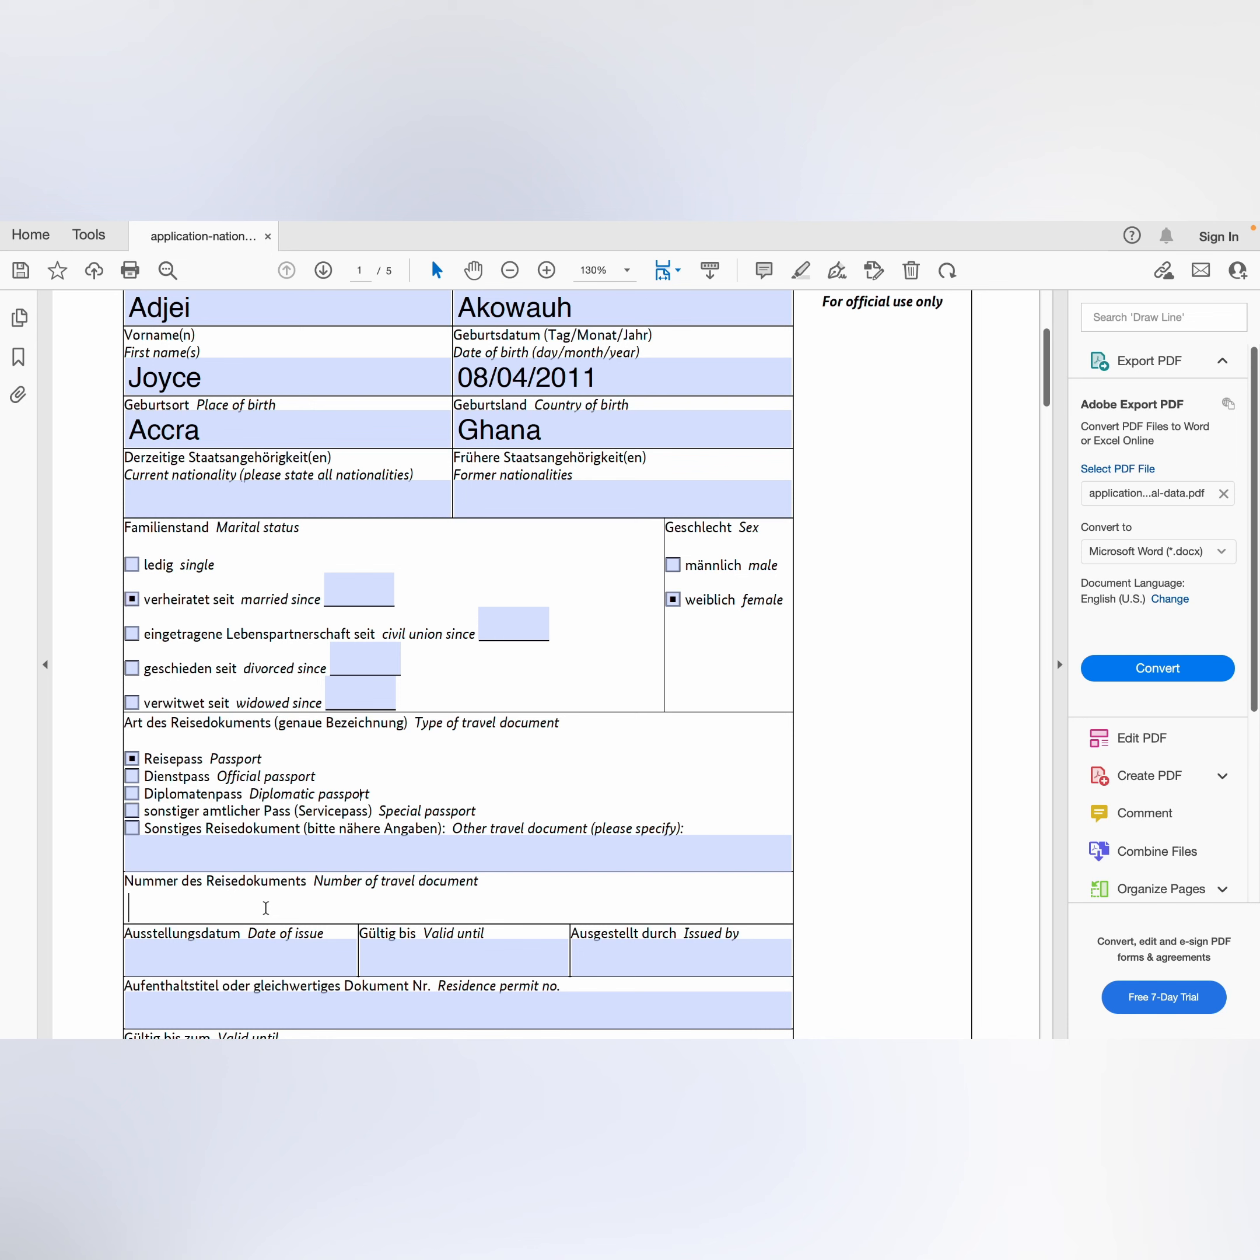
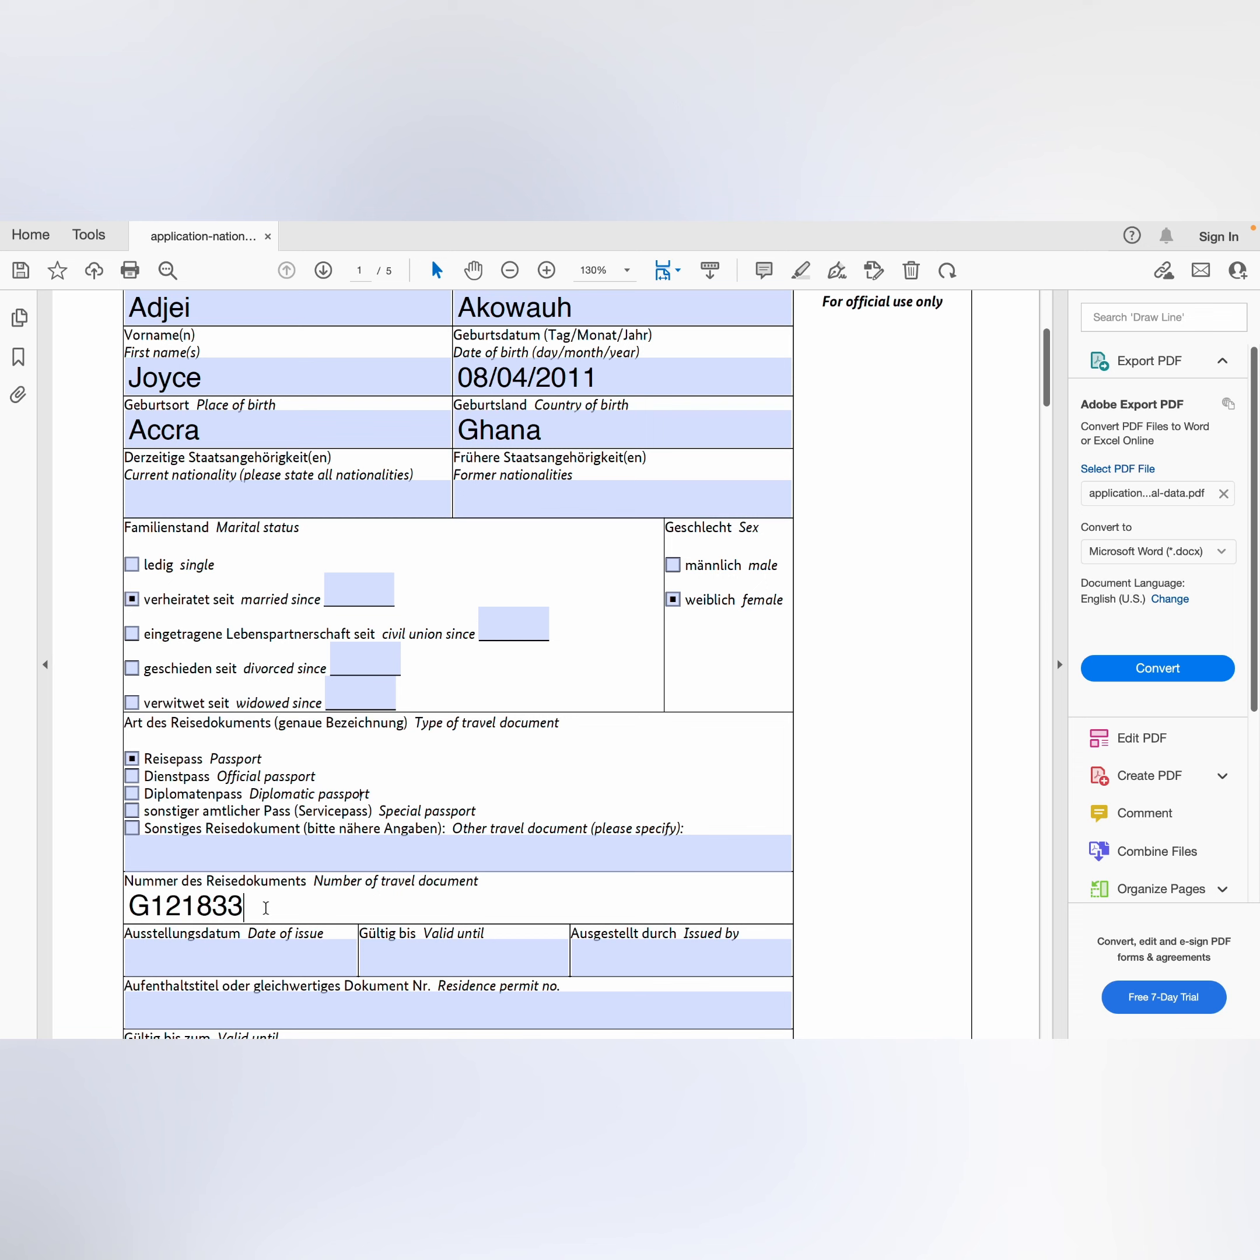
Step: Enter the passport number and the issue date 12/09/2021
left_click(275, 961)
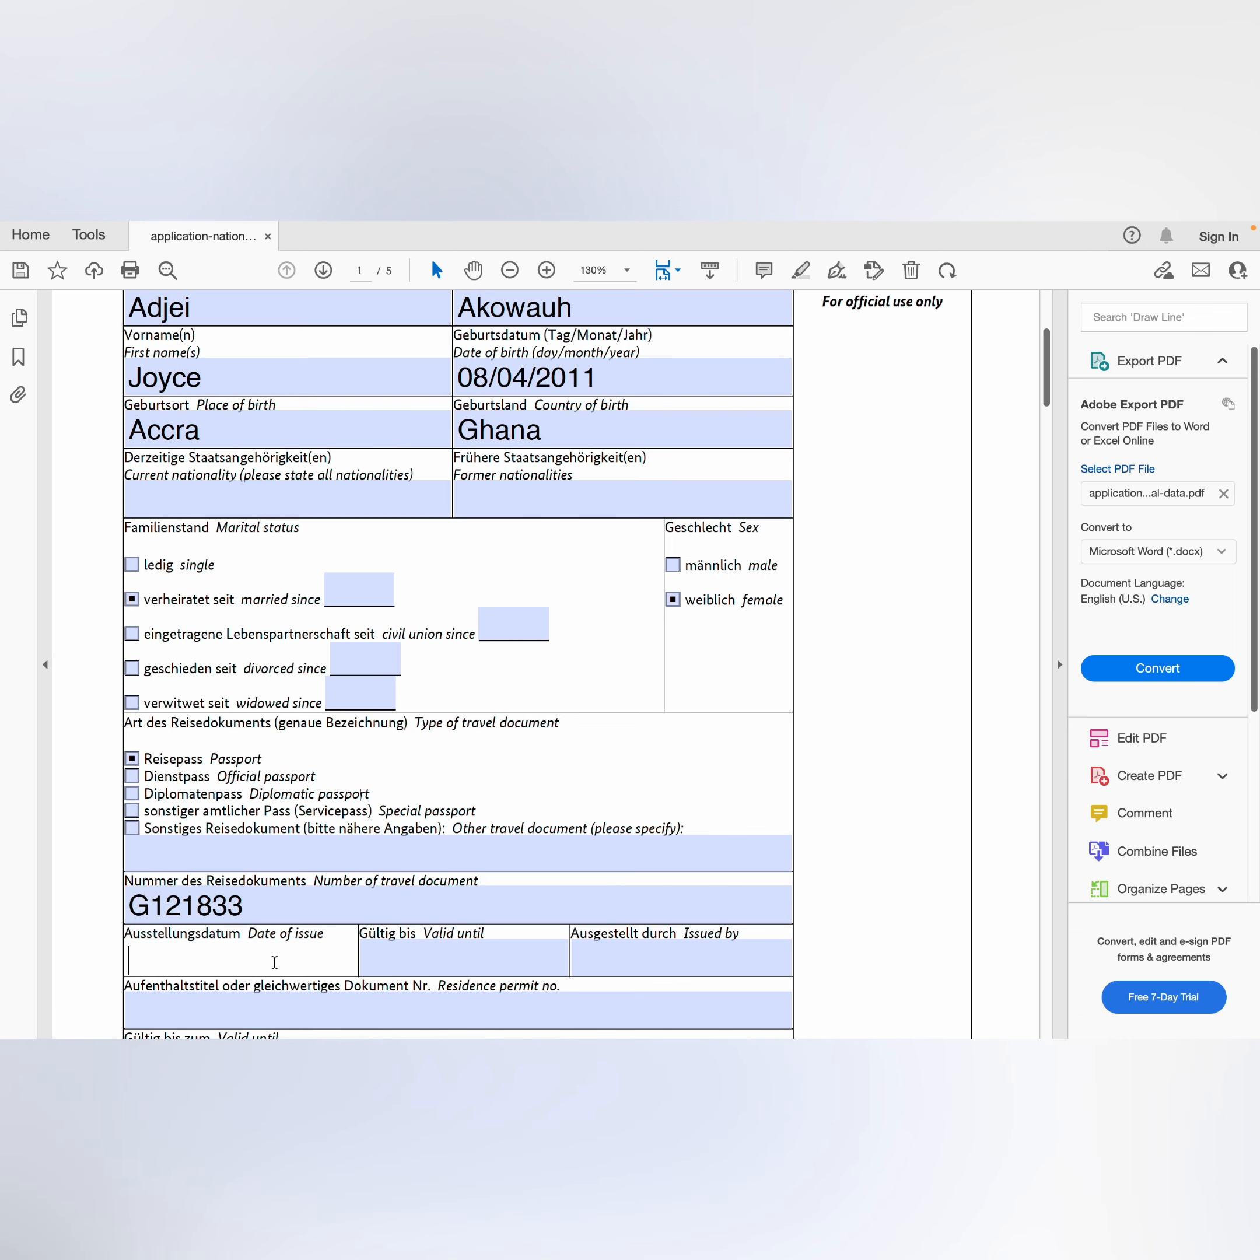
type("12/09/2022")
key("BackSpace")
type("1")
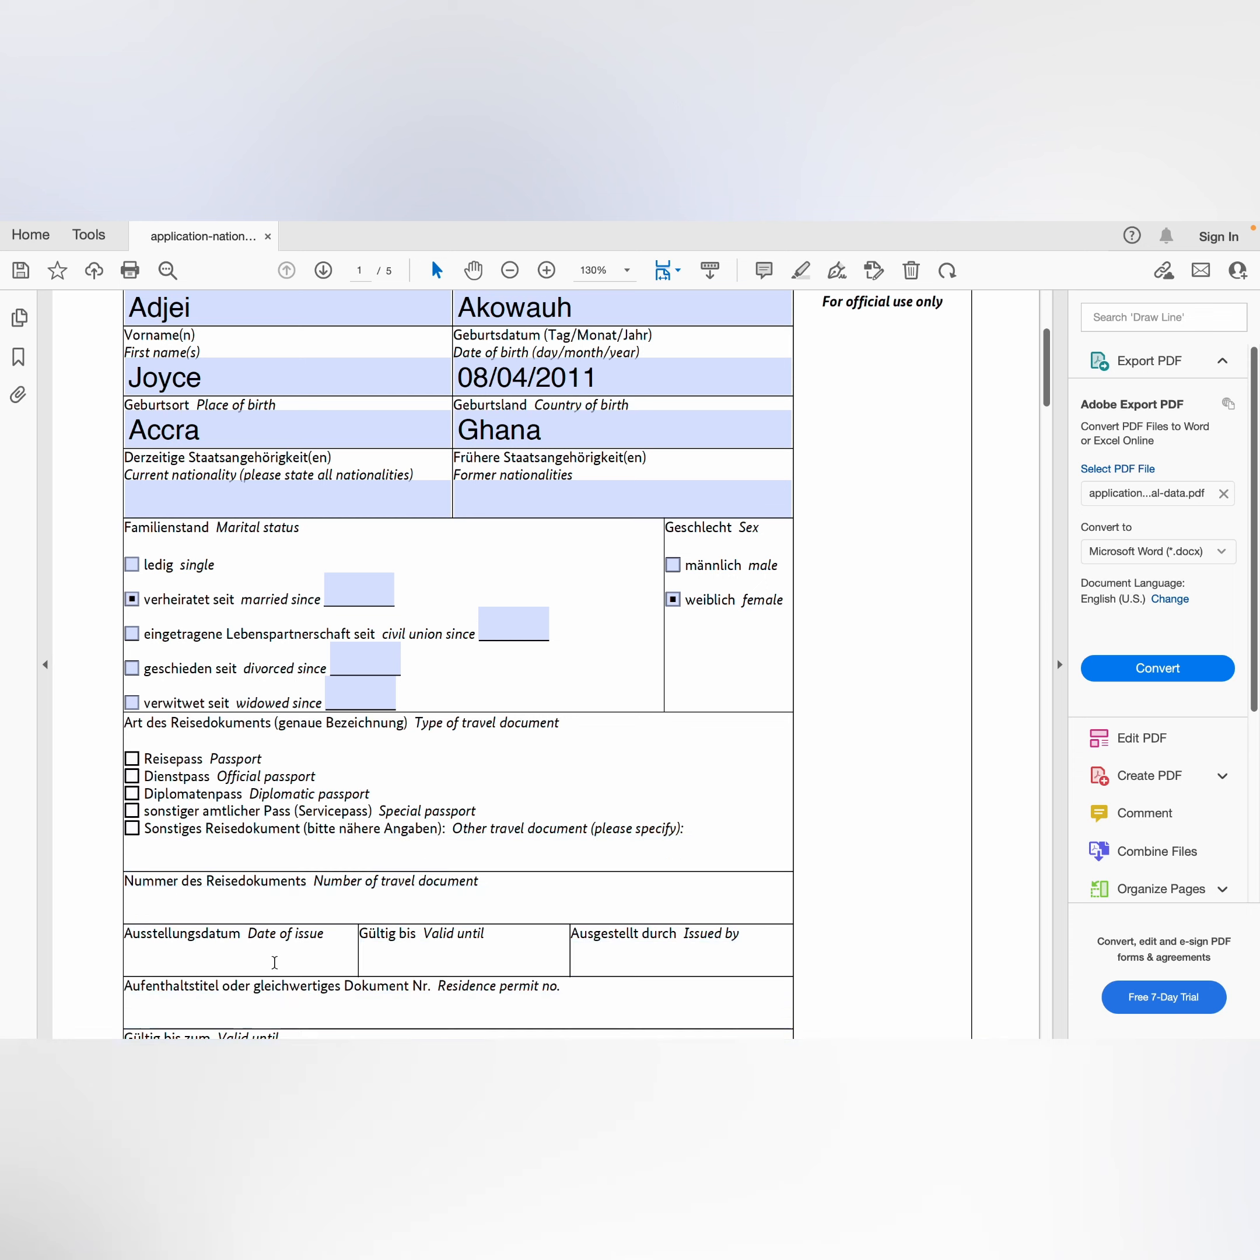
Step: Enter valid-until date 13/09/2032 and issuer PASSPORT OFFICE, ACCRA
left_click(398, 966)
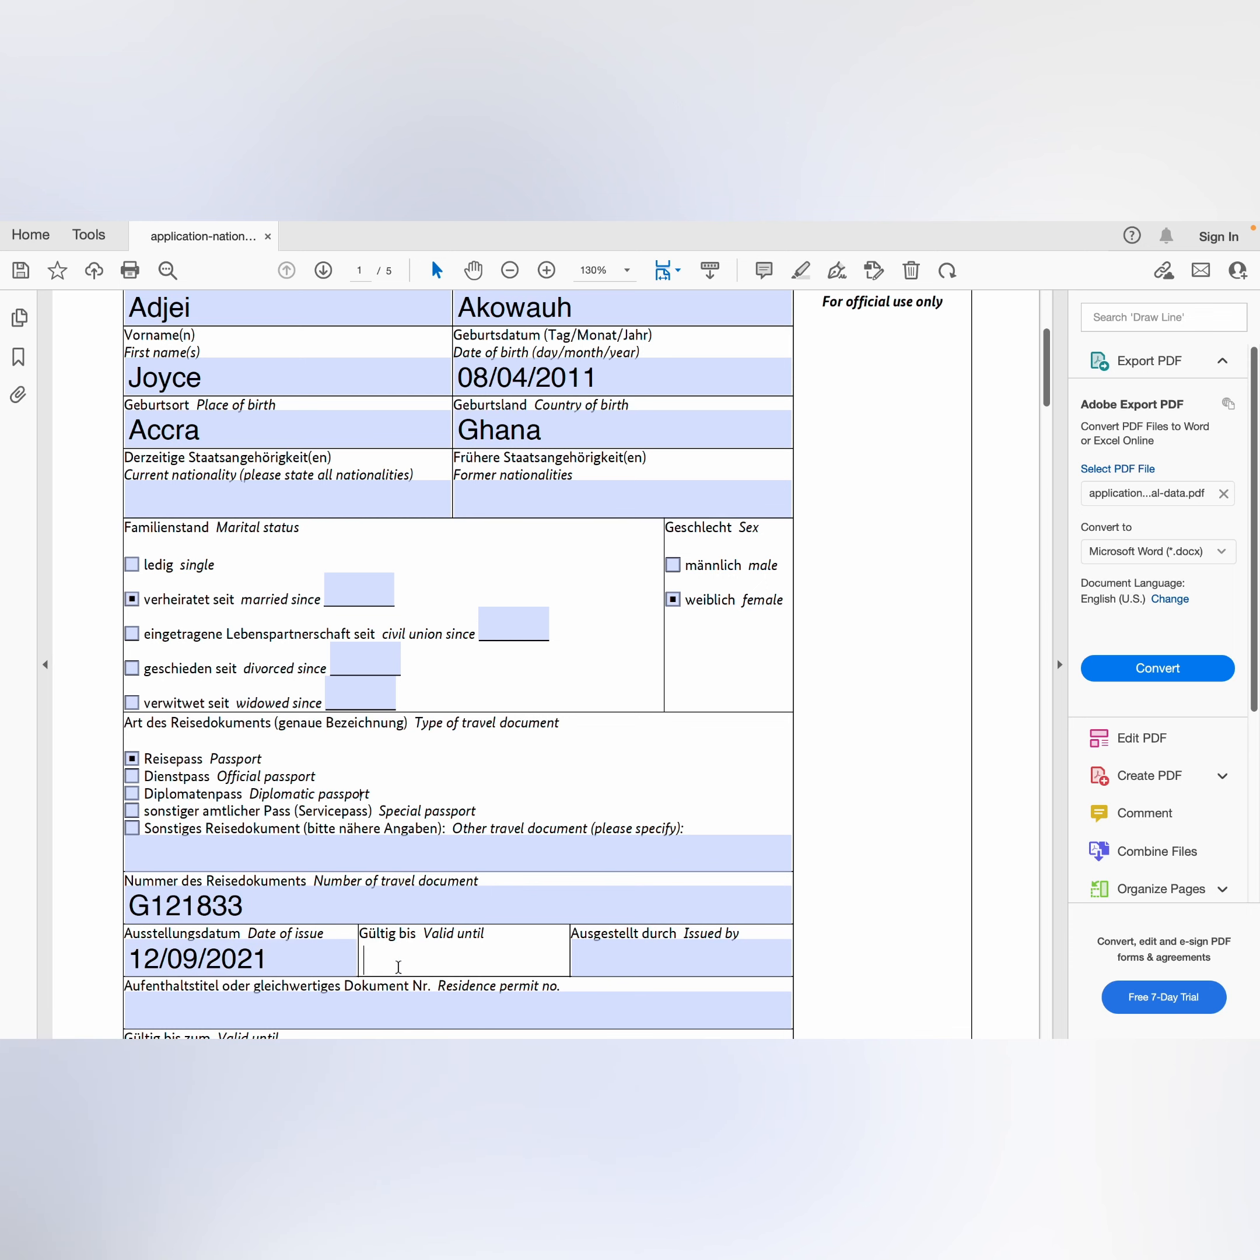
type("13/09/2032")
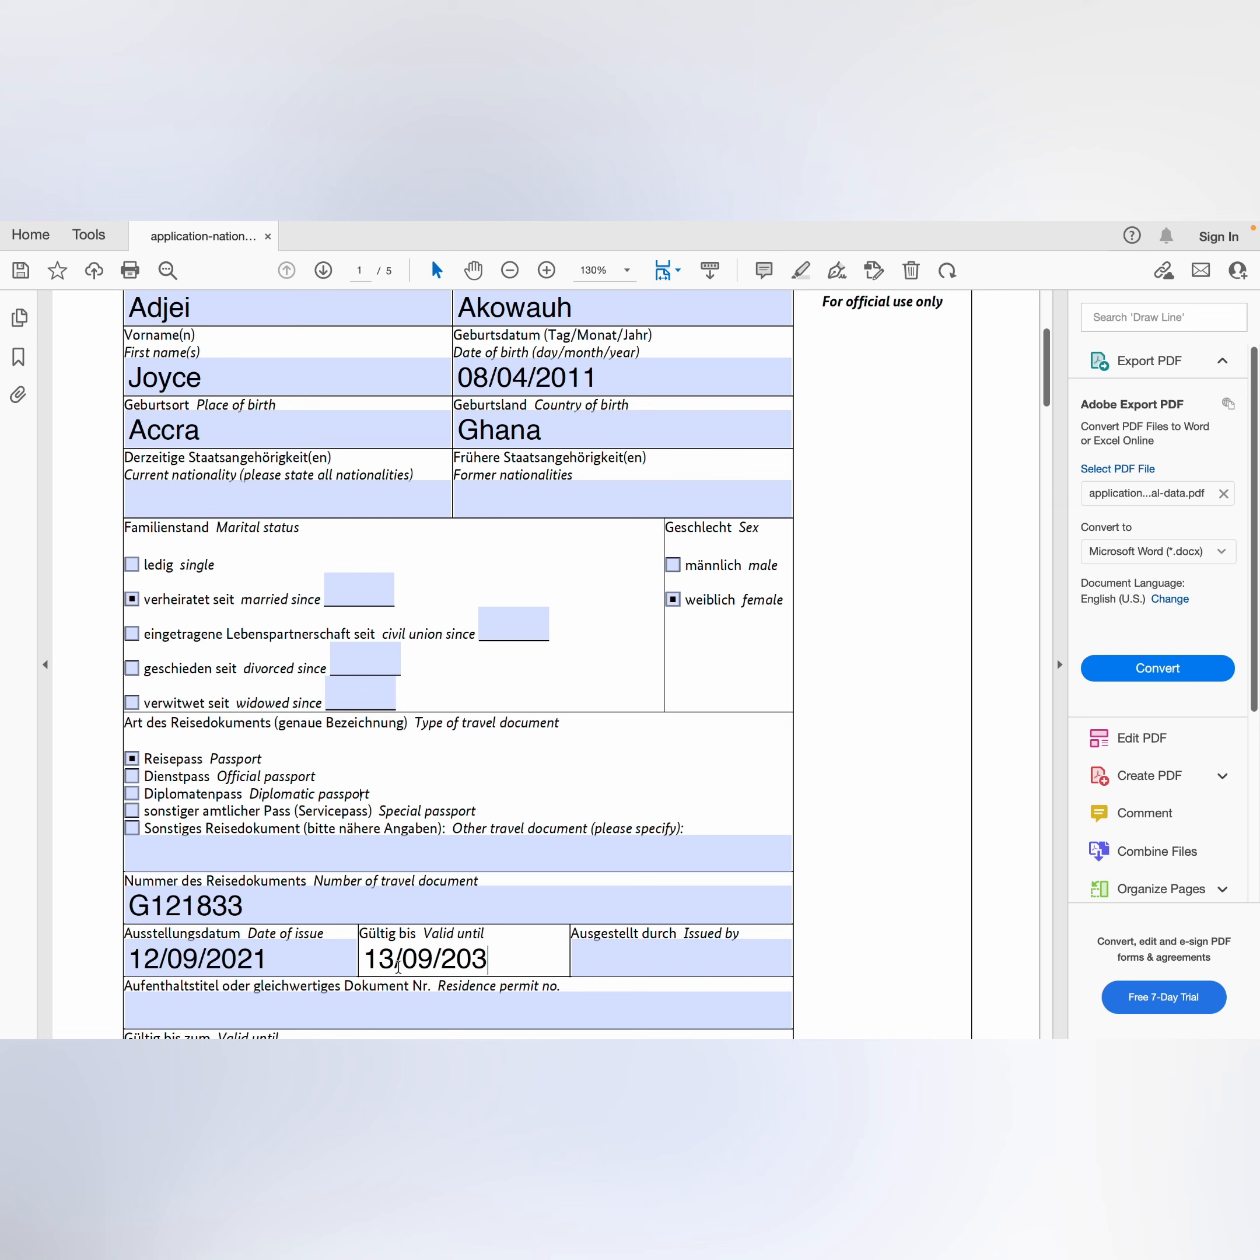
left_click(601, 963)
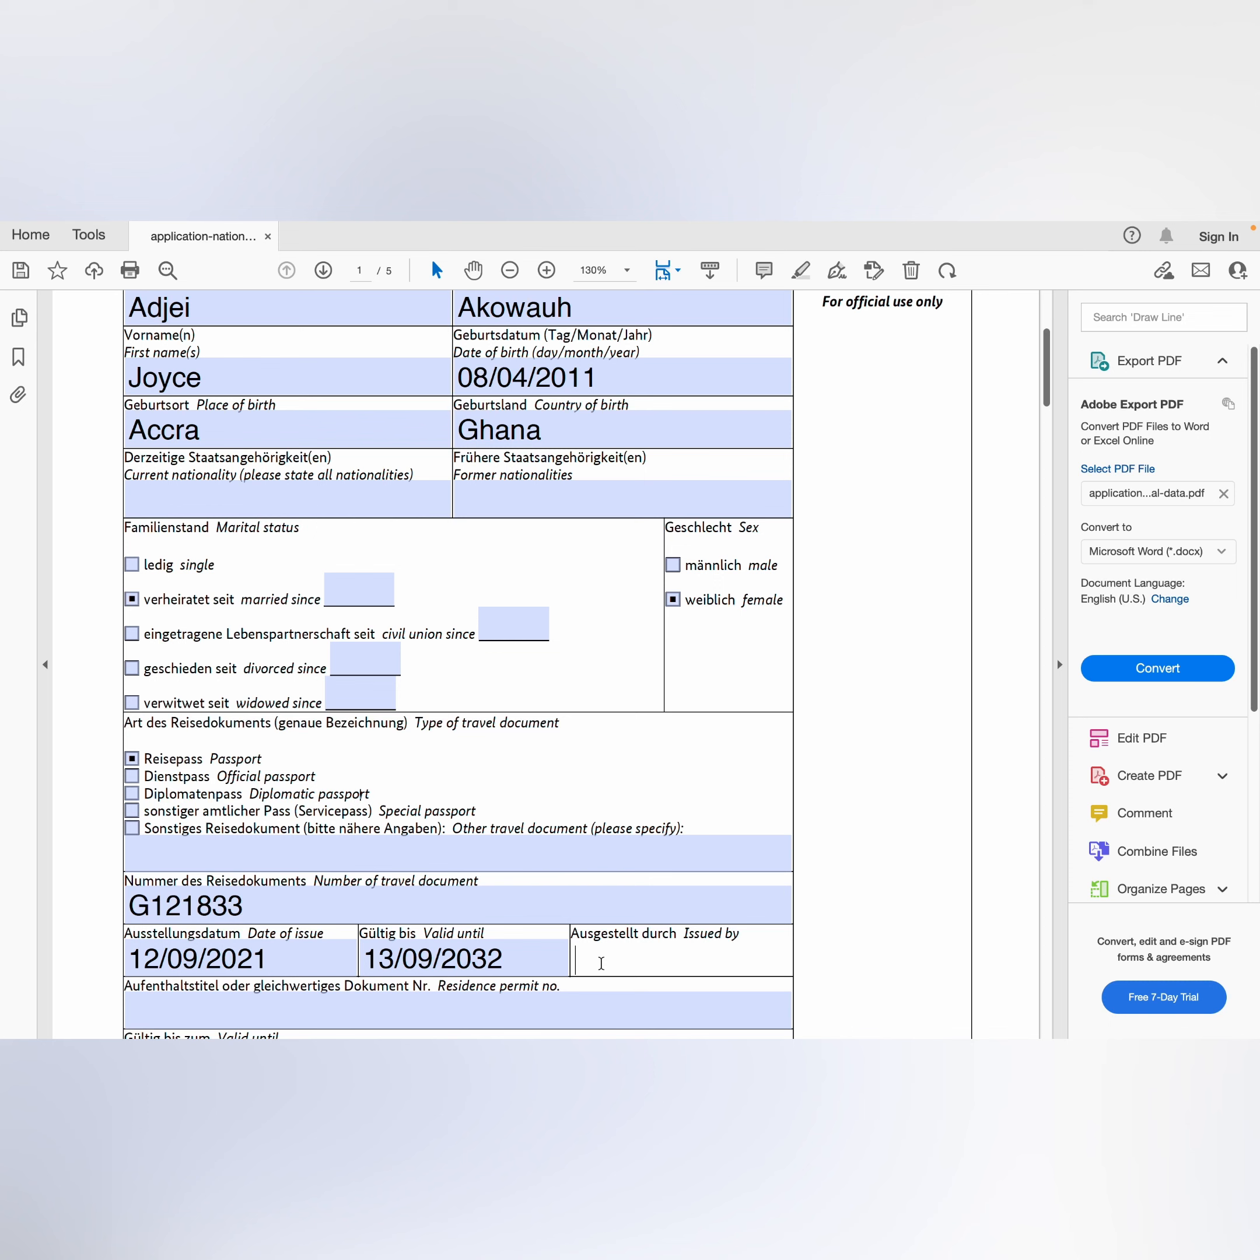
type("PASSPORT O")
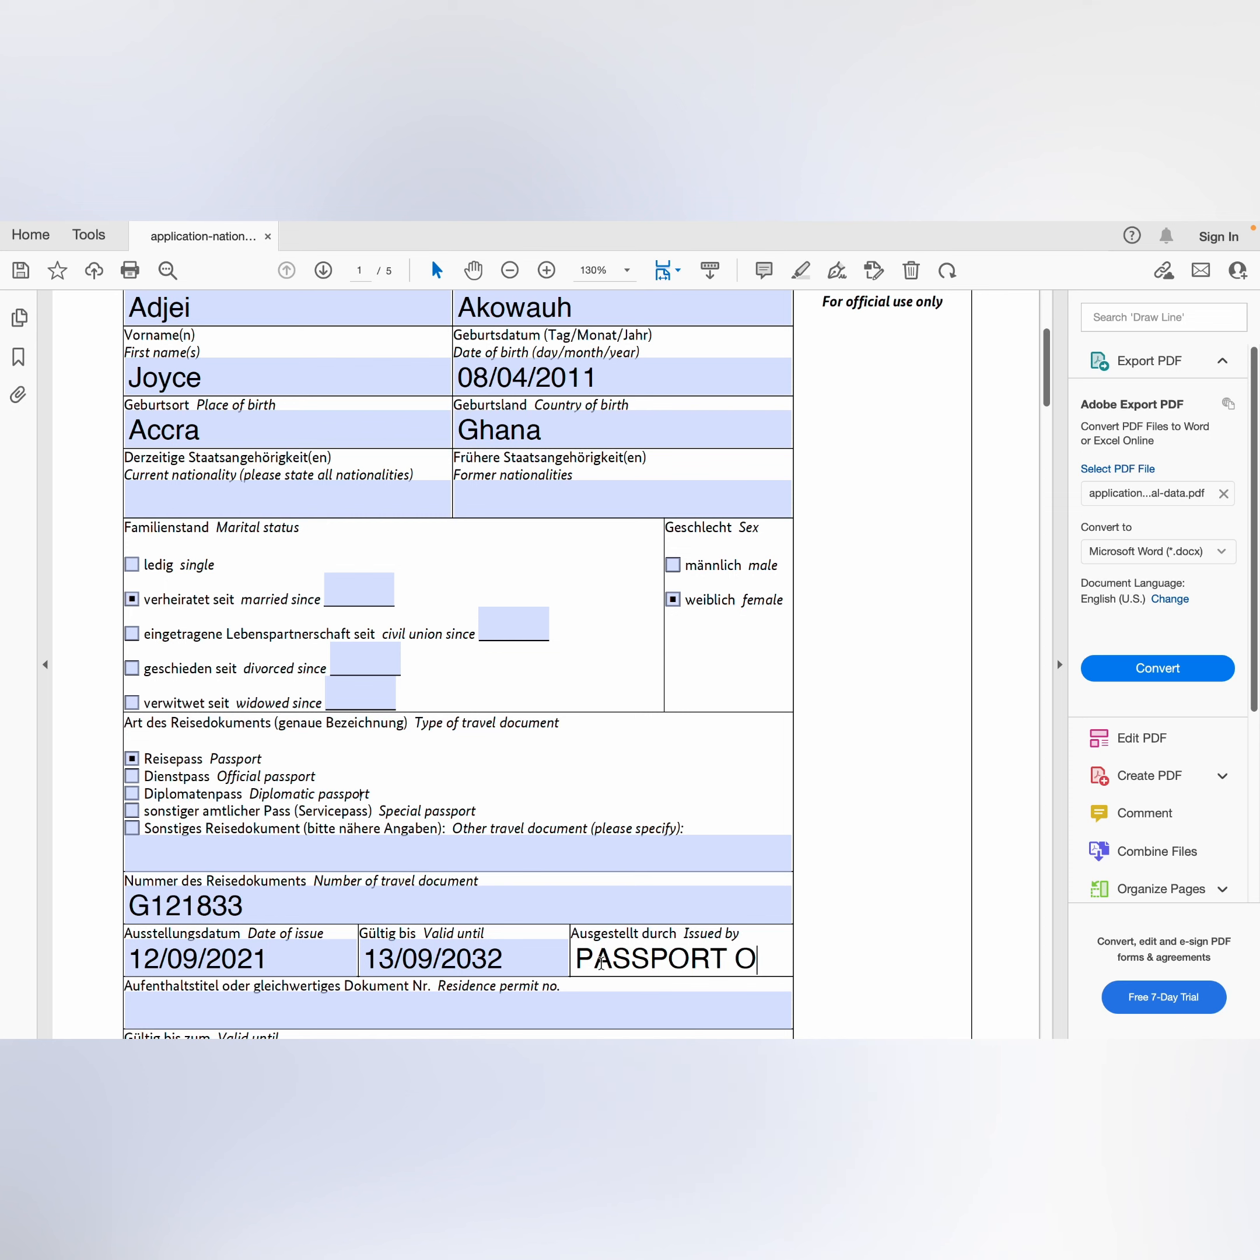
type("FFICE, ")
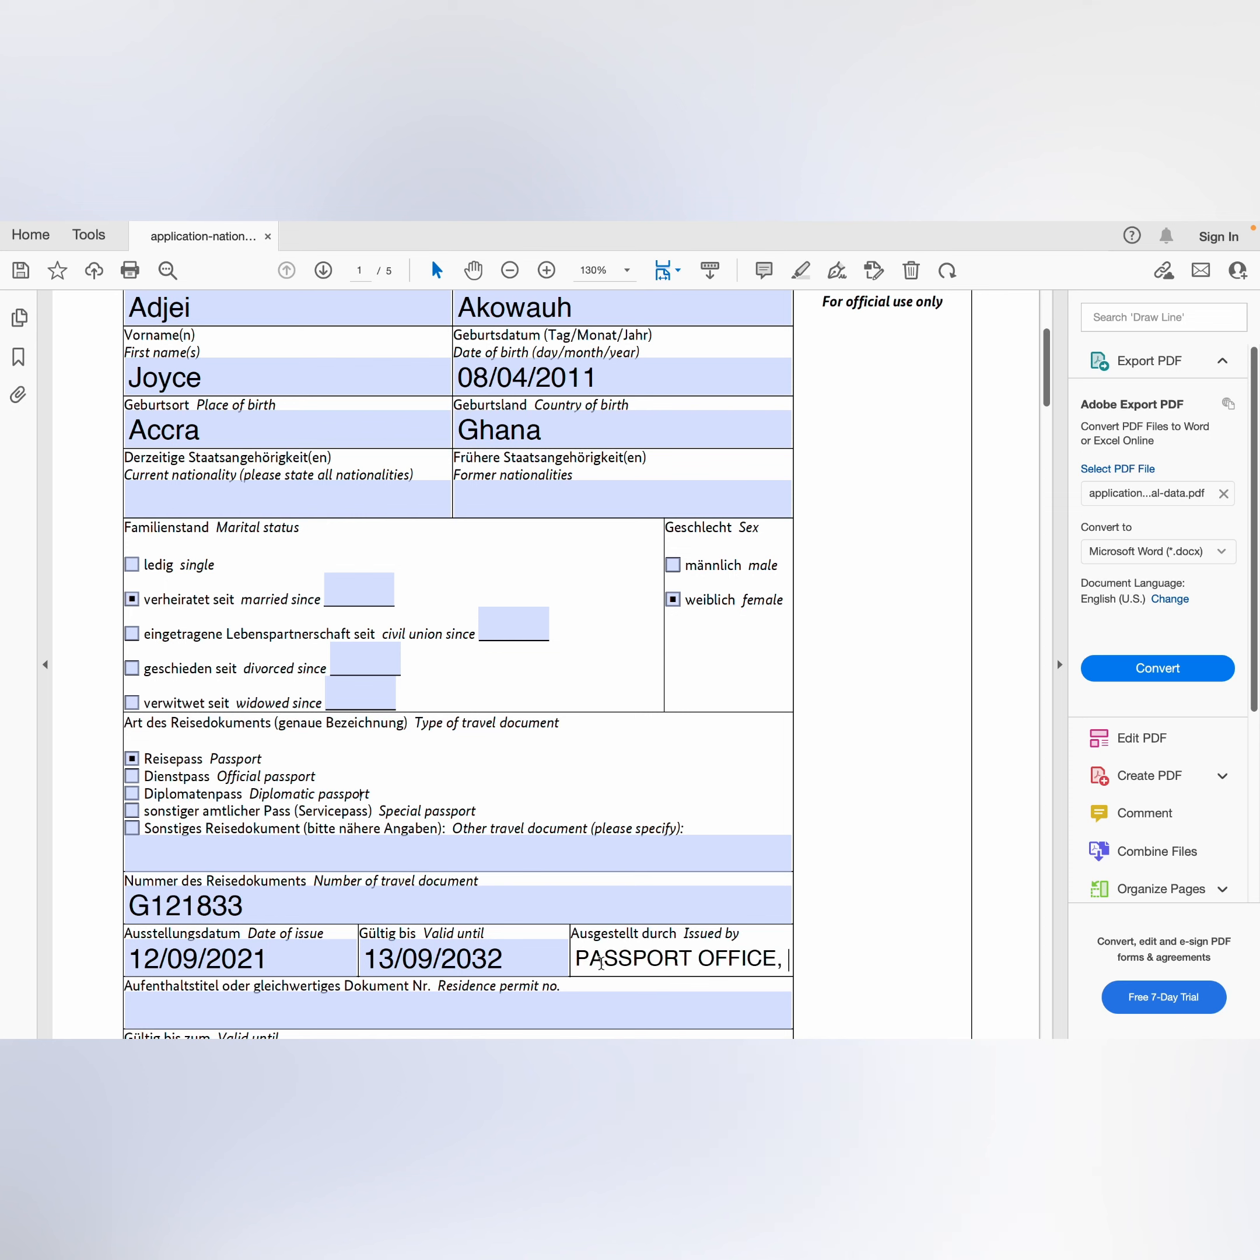
type("ACCRA")
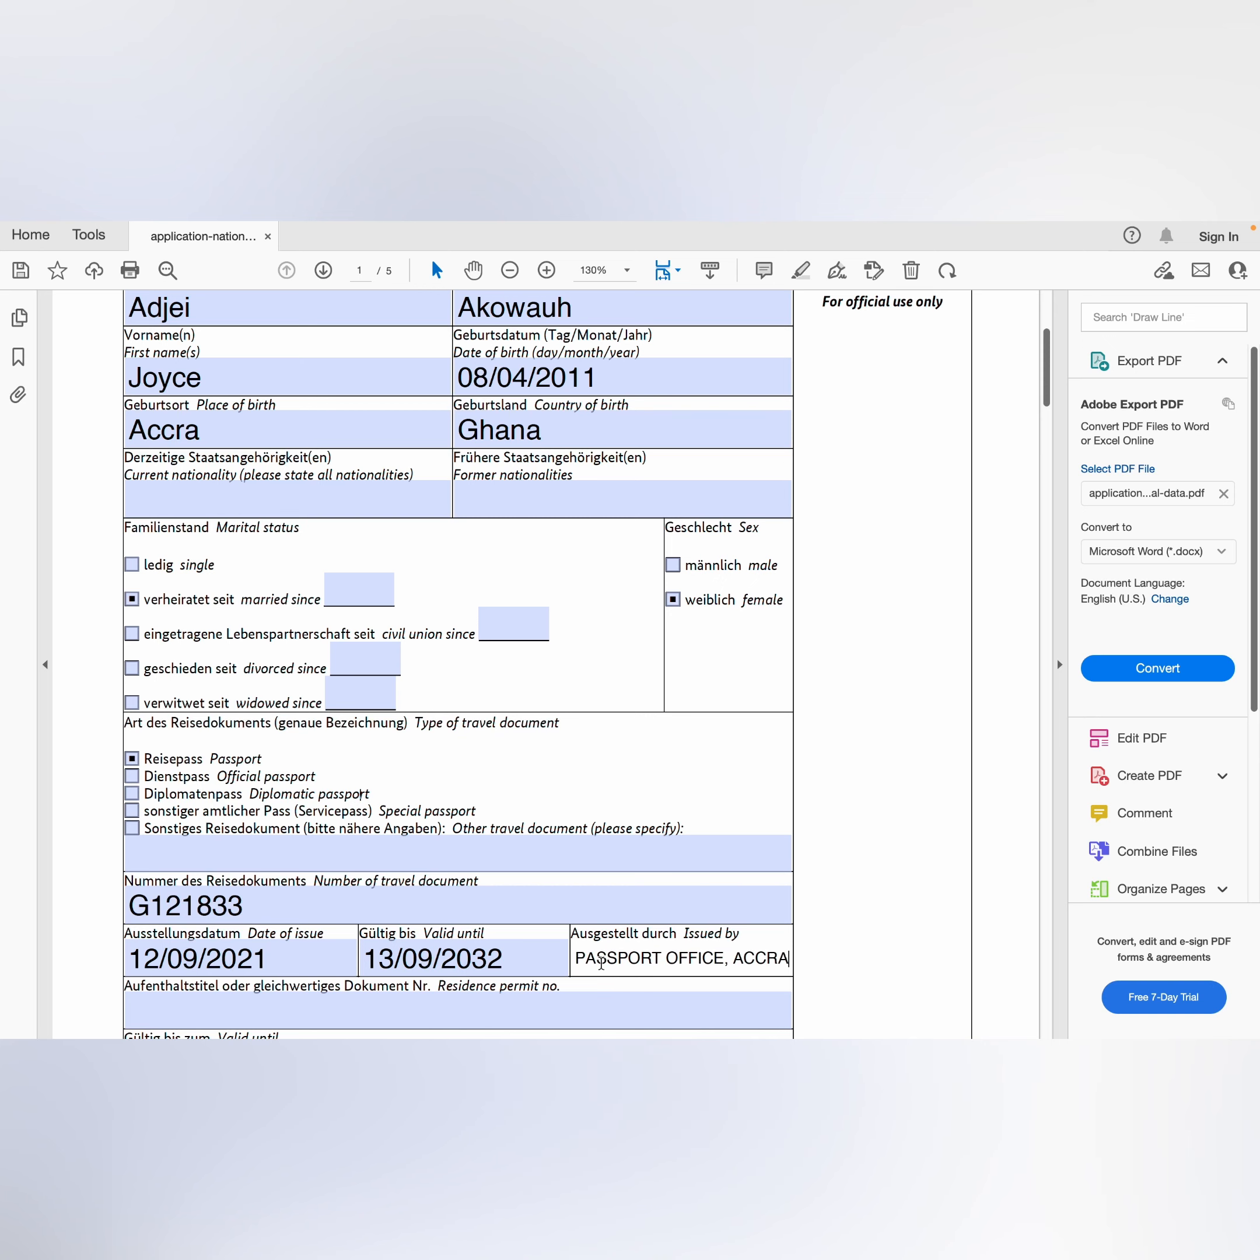
scroll(601, 963, "down", 5)
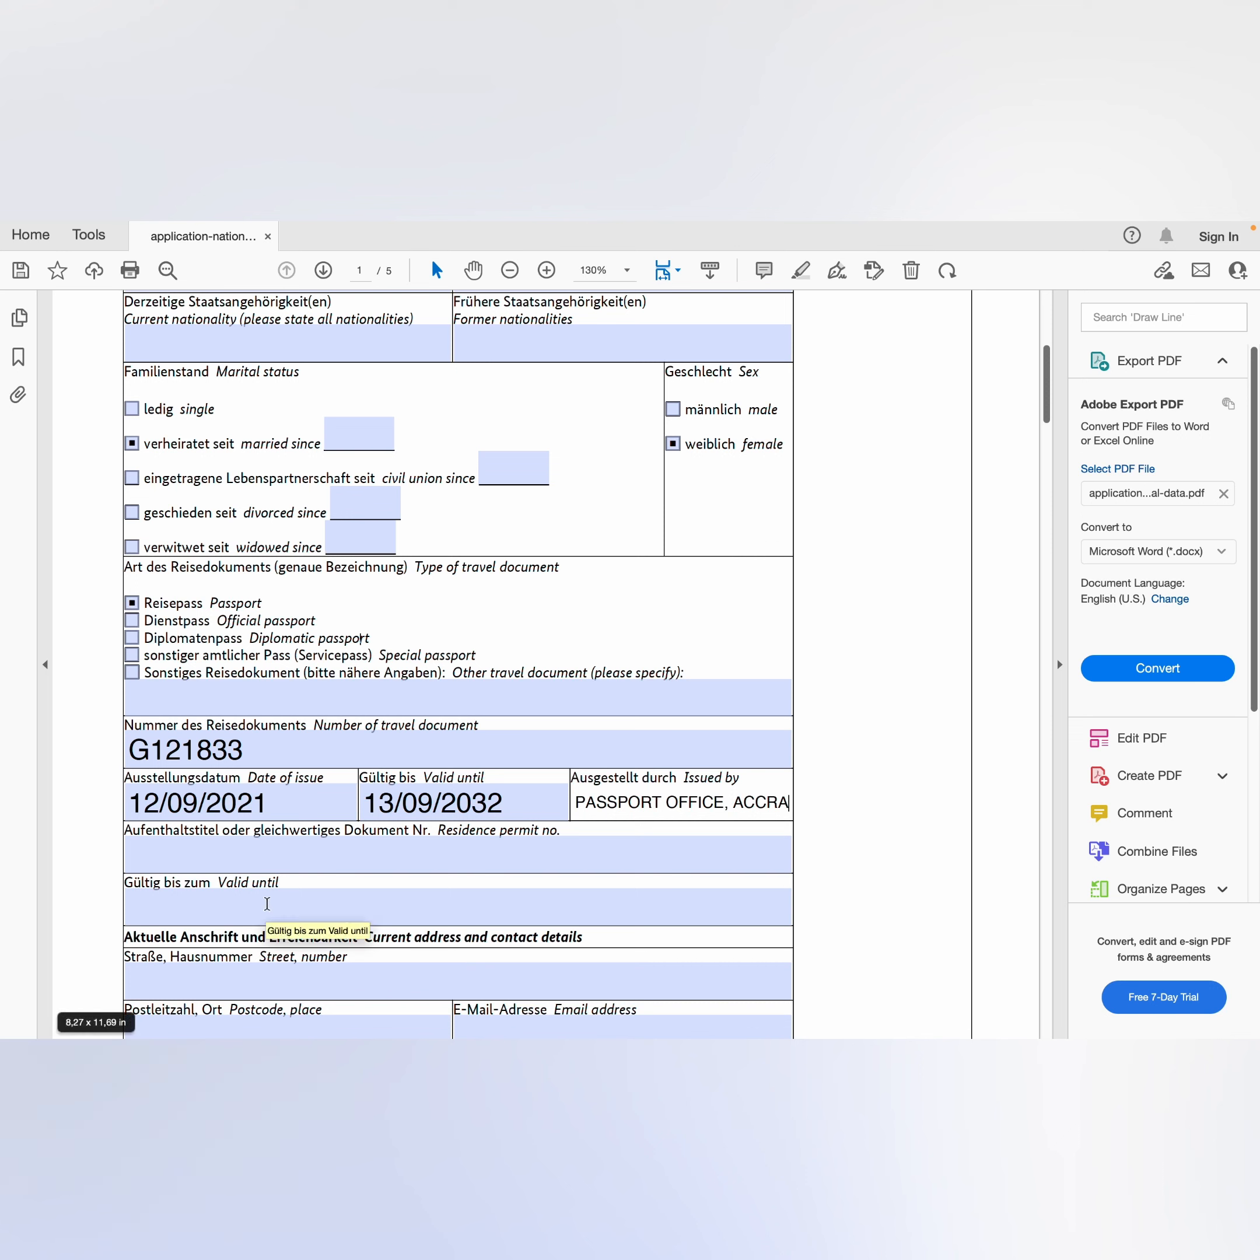
Step: Collapse the right Tools pane to enlarge the page and scroll to Current address and contact details
left_click_drag(365, 938, 612, 940)
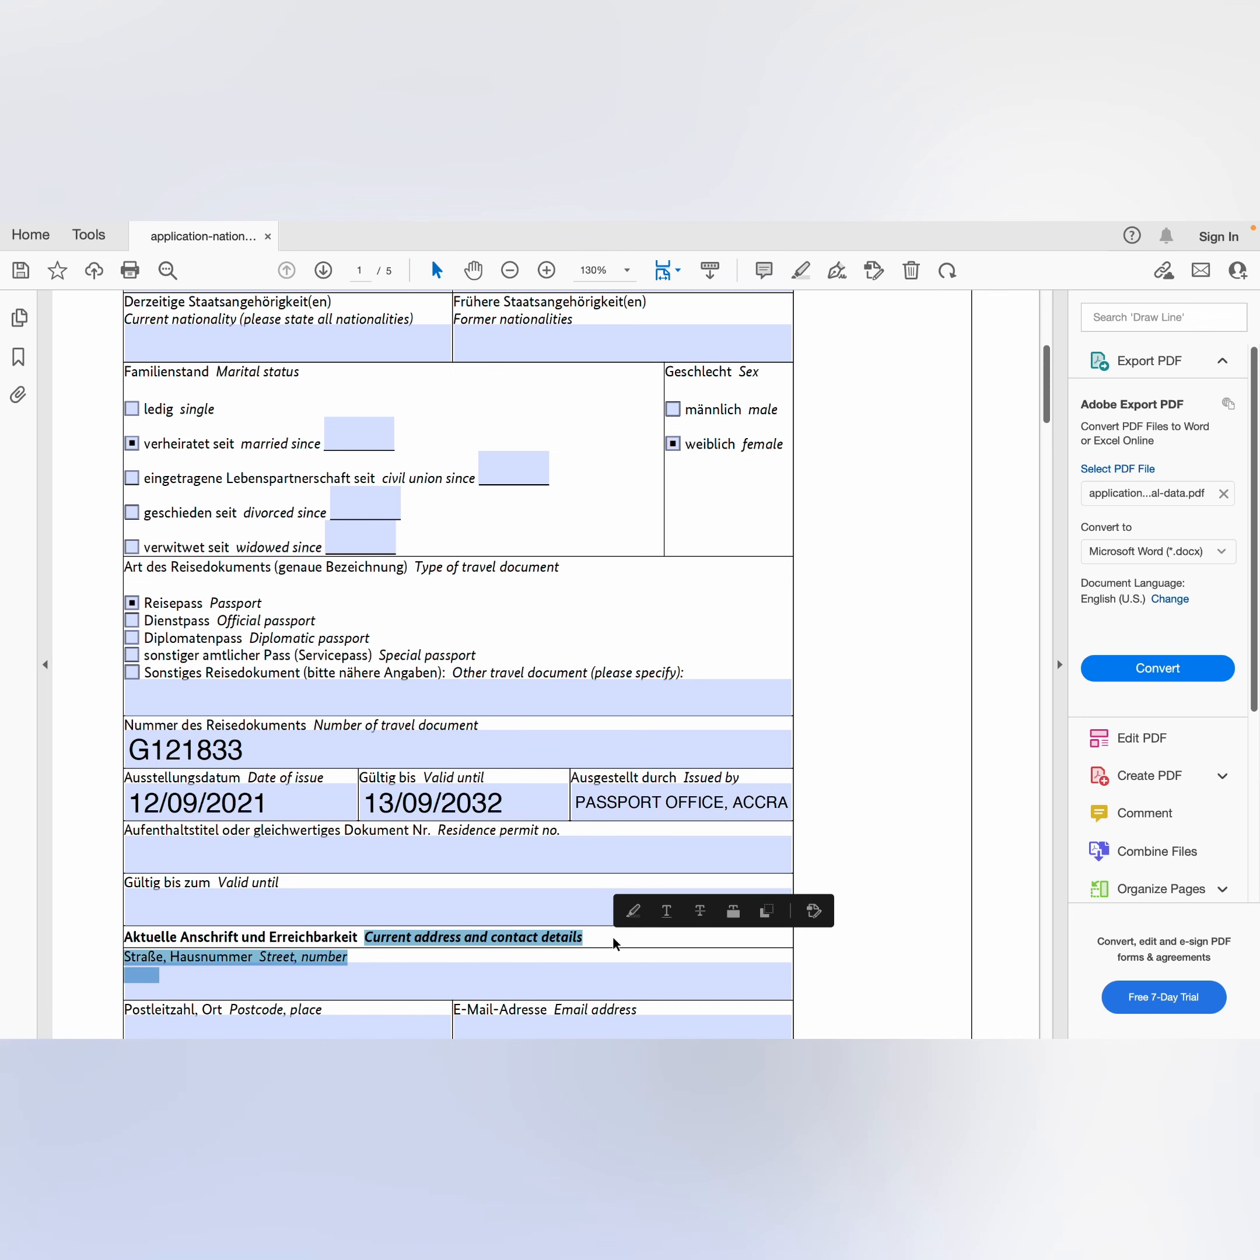
left_click(860, 887)
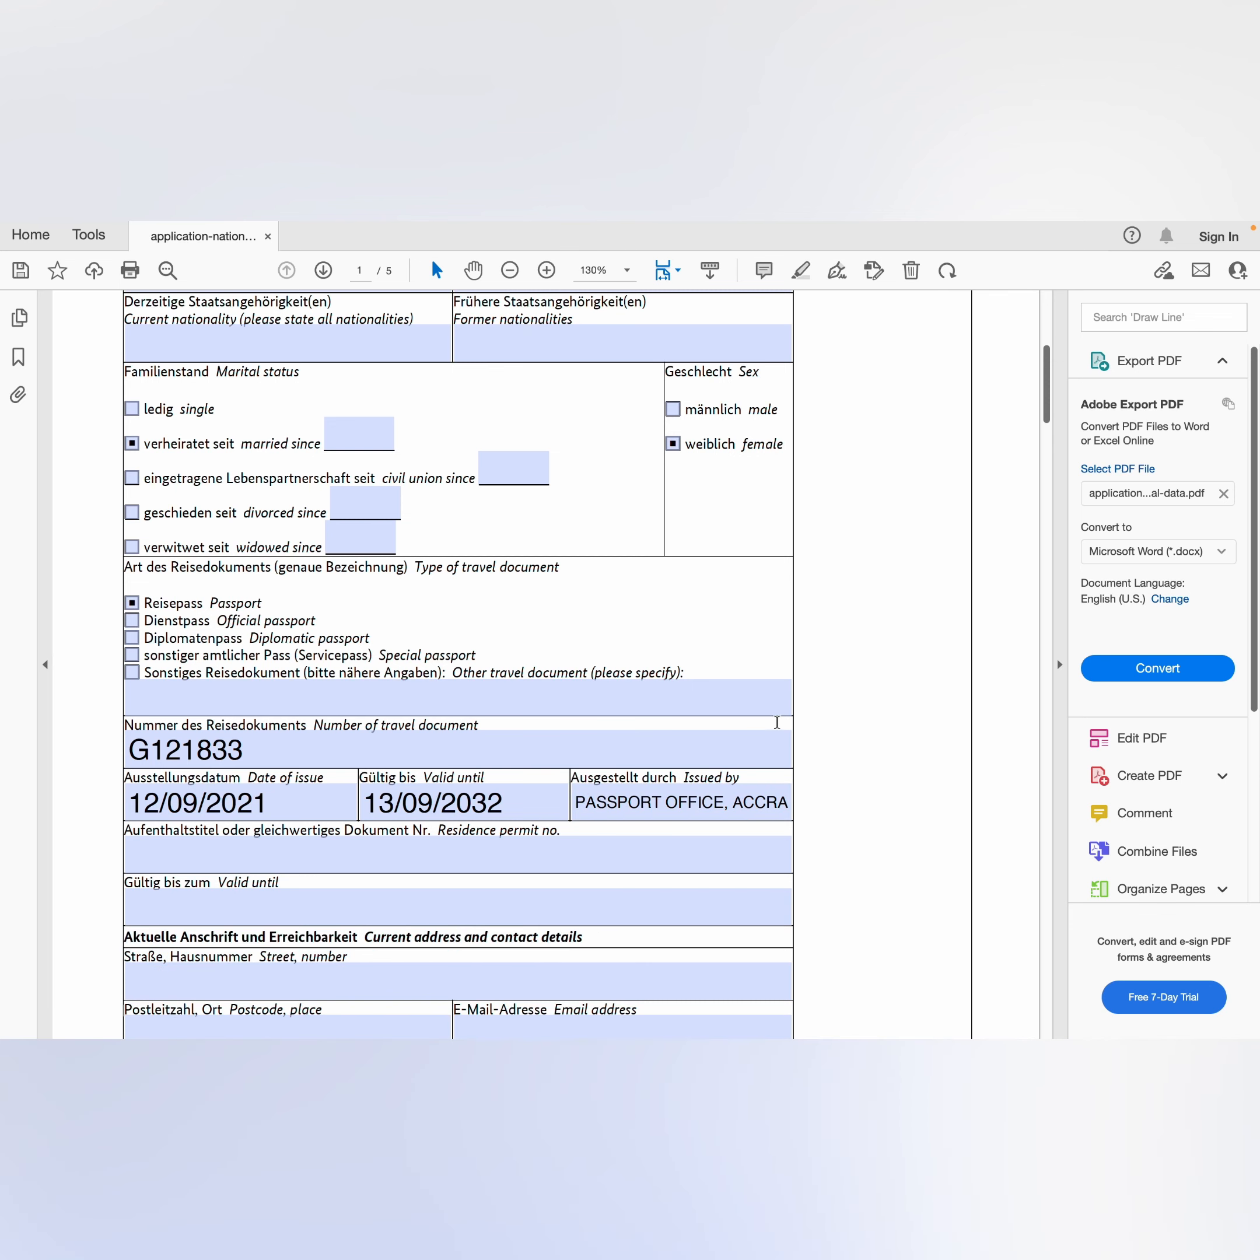
left_click(1058, 662)
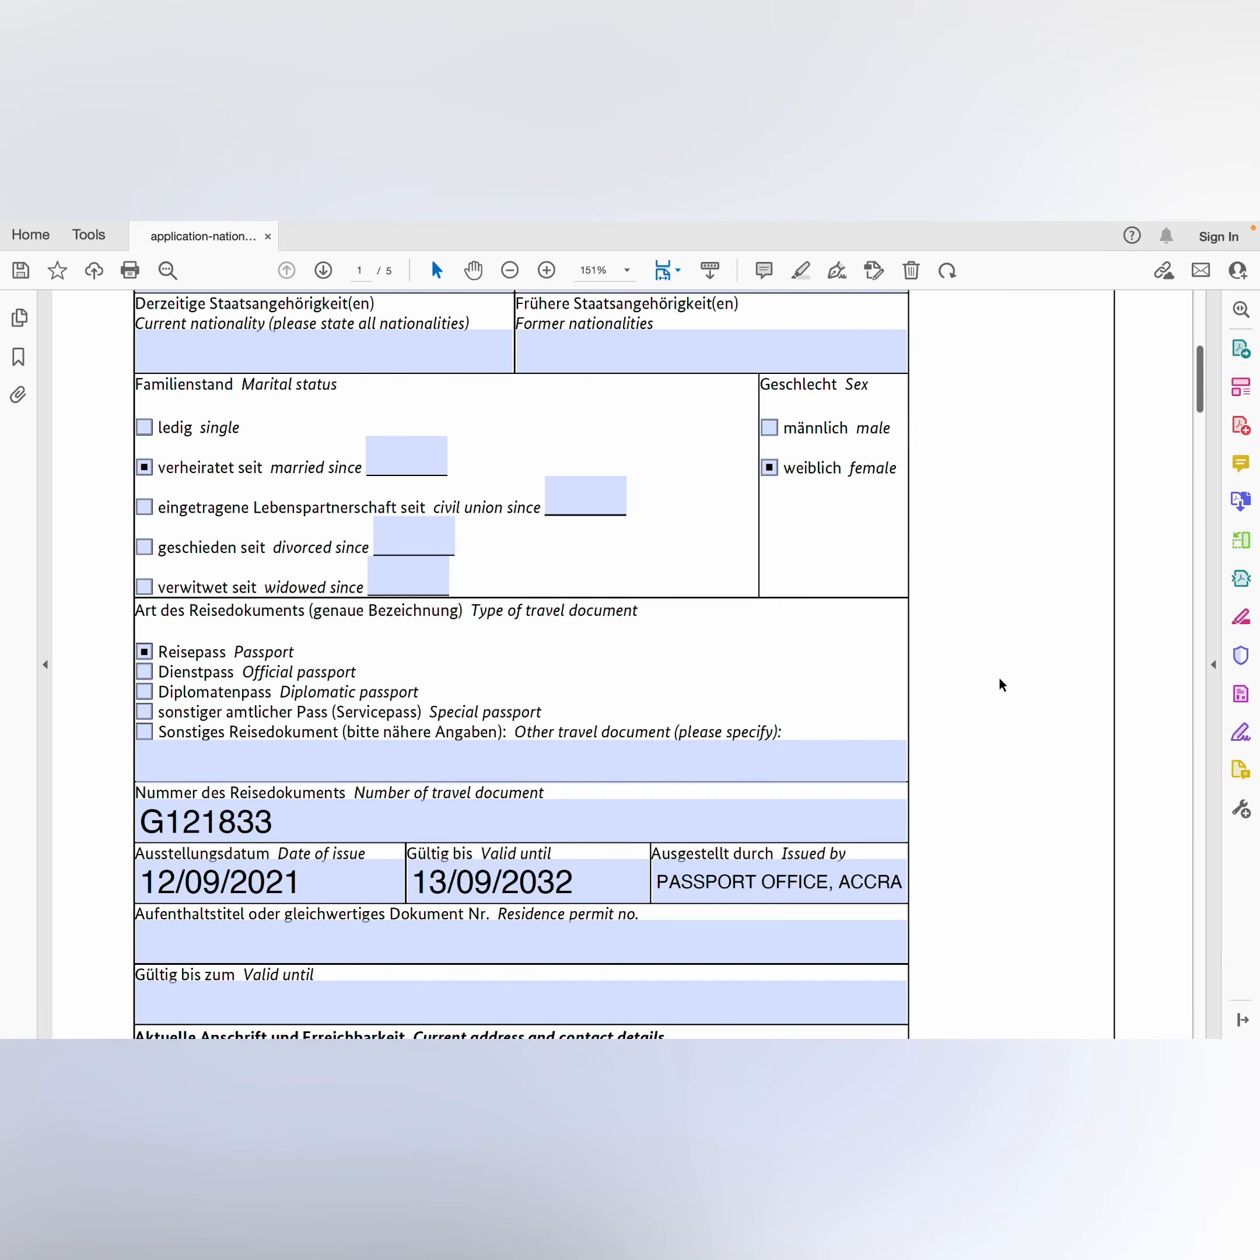
scroll(999, 676, "up", 10)
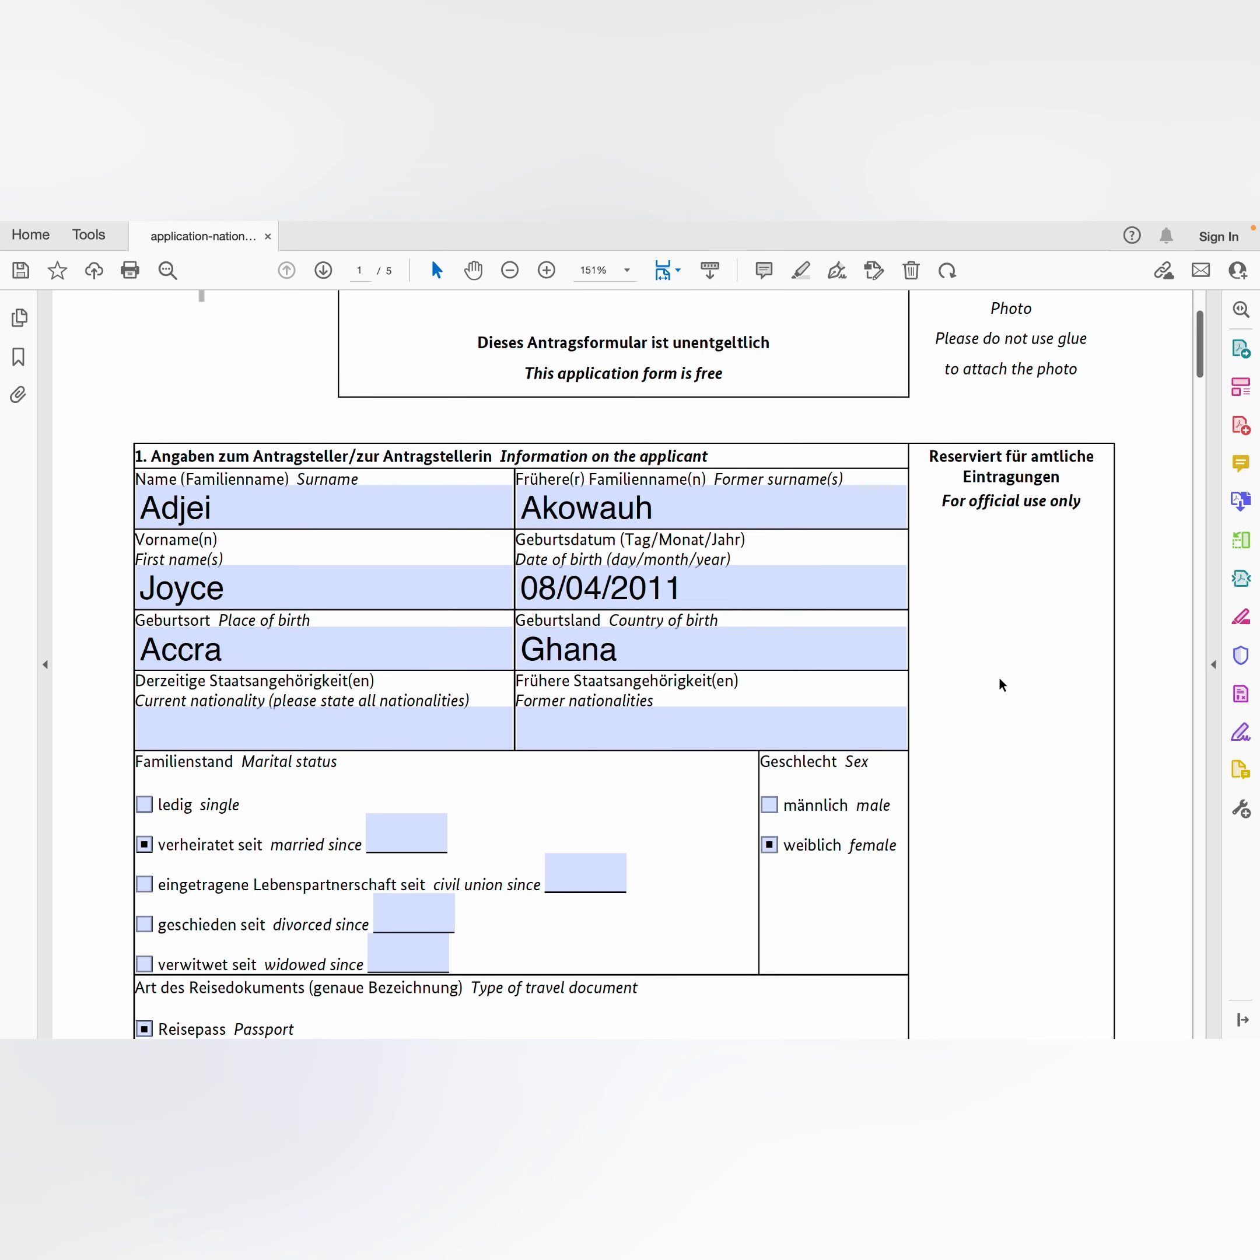
scroll(999, 676, "down", 3)
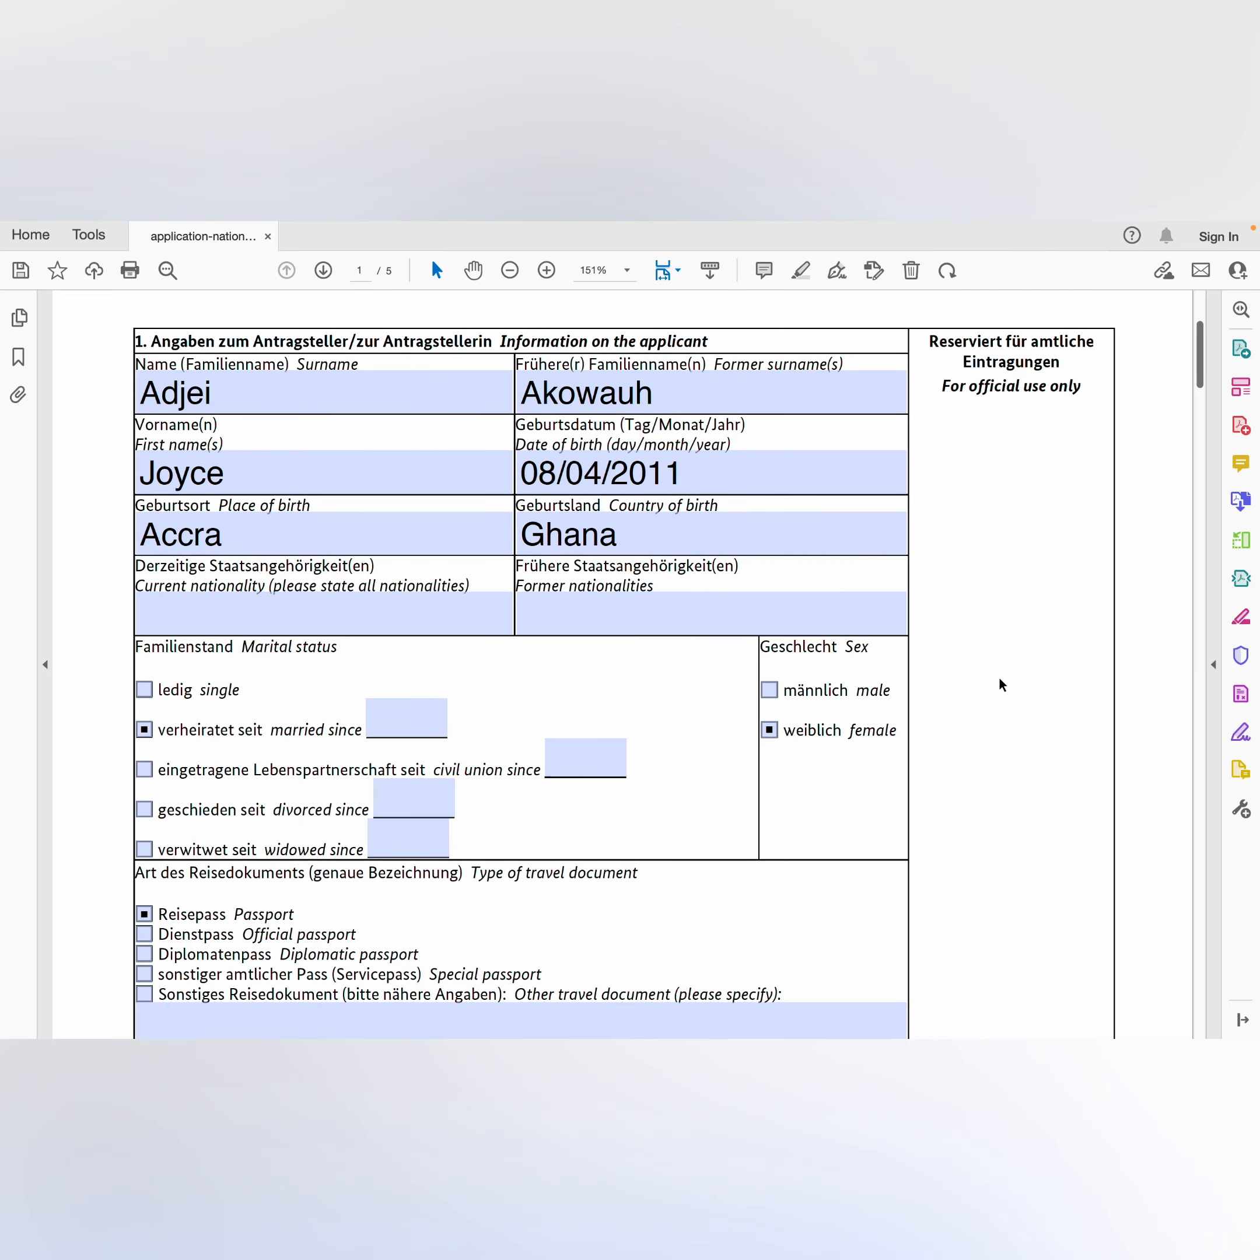
scroll(999, 675, "down", 6)
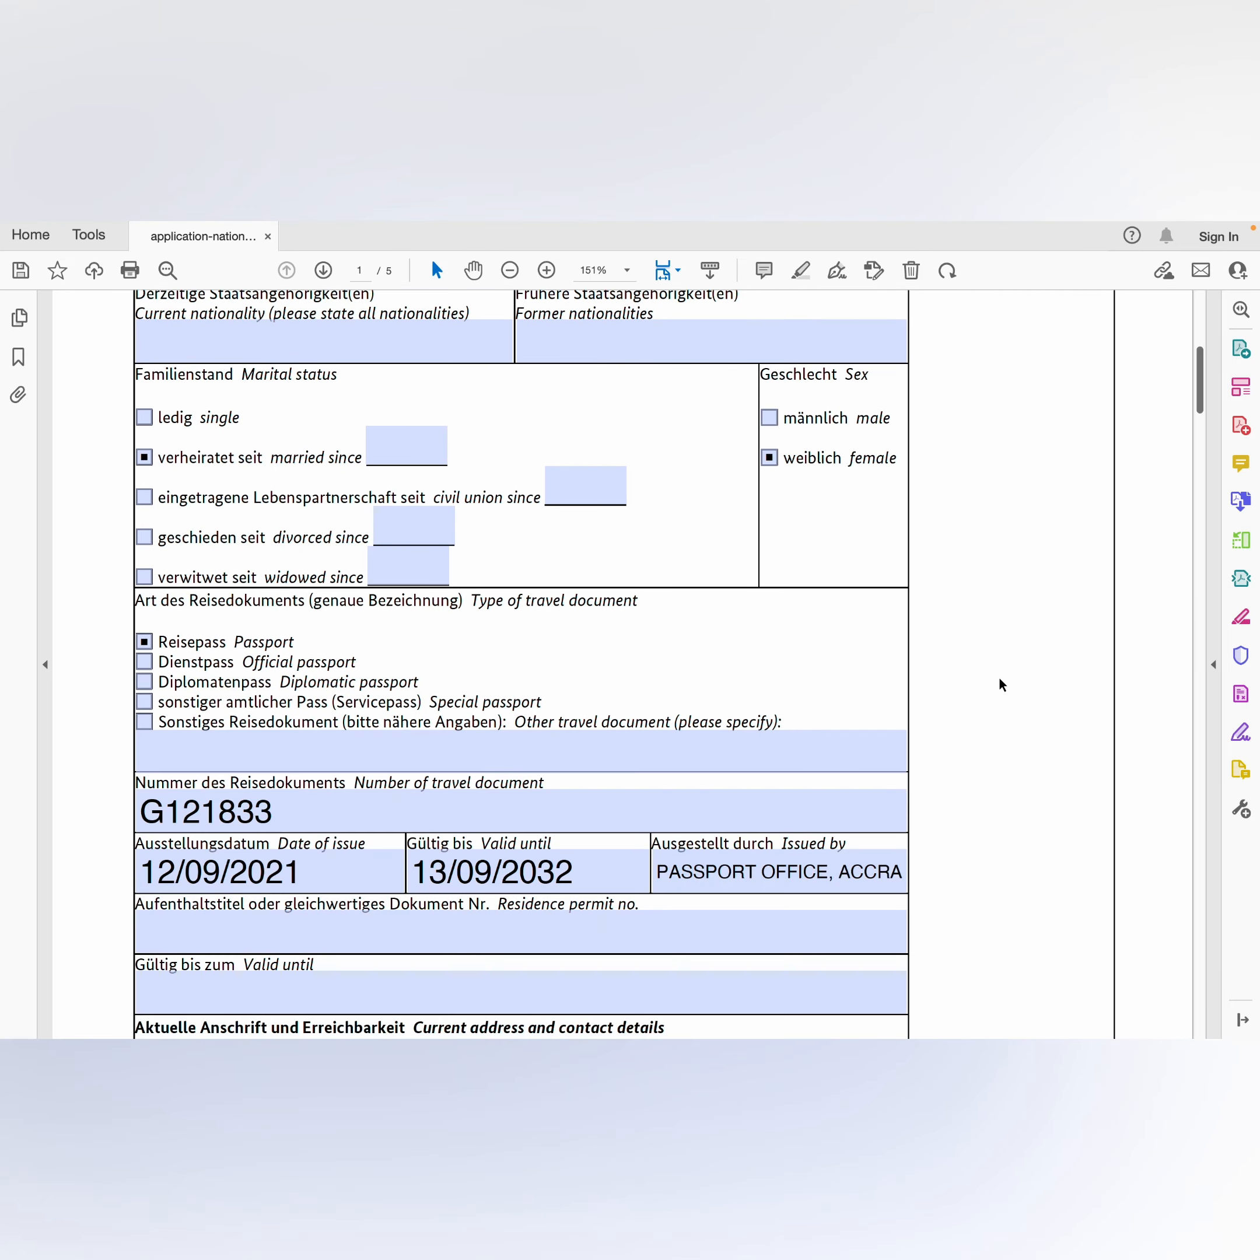
scroll(999, 676, "down", 2)
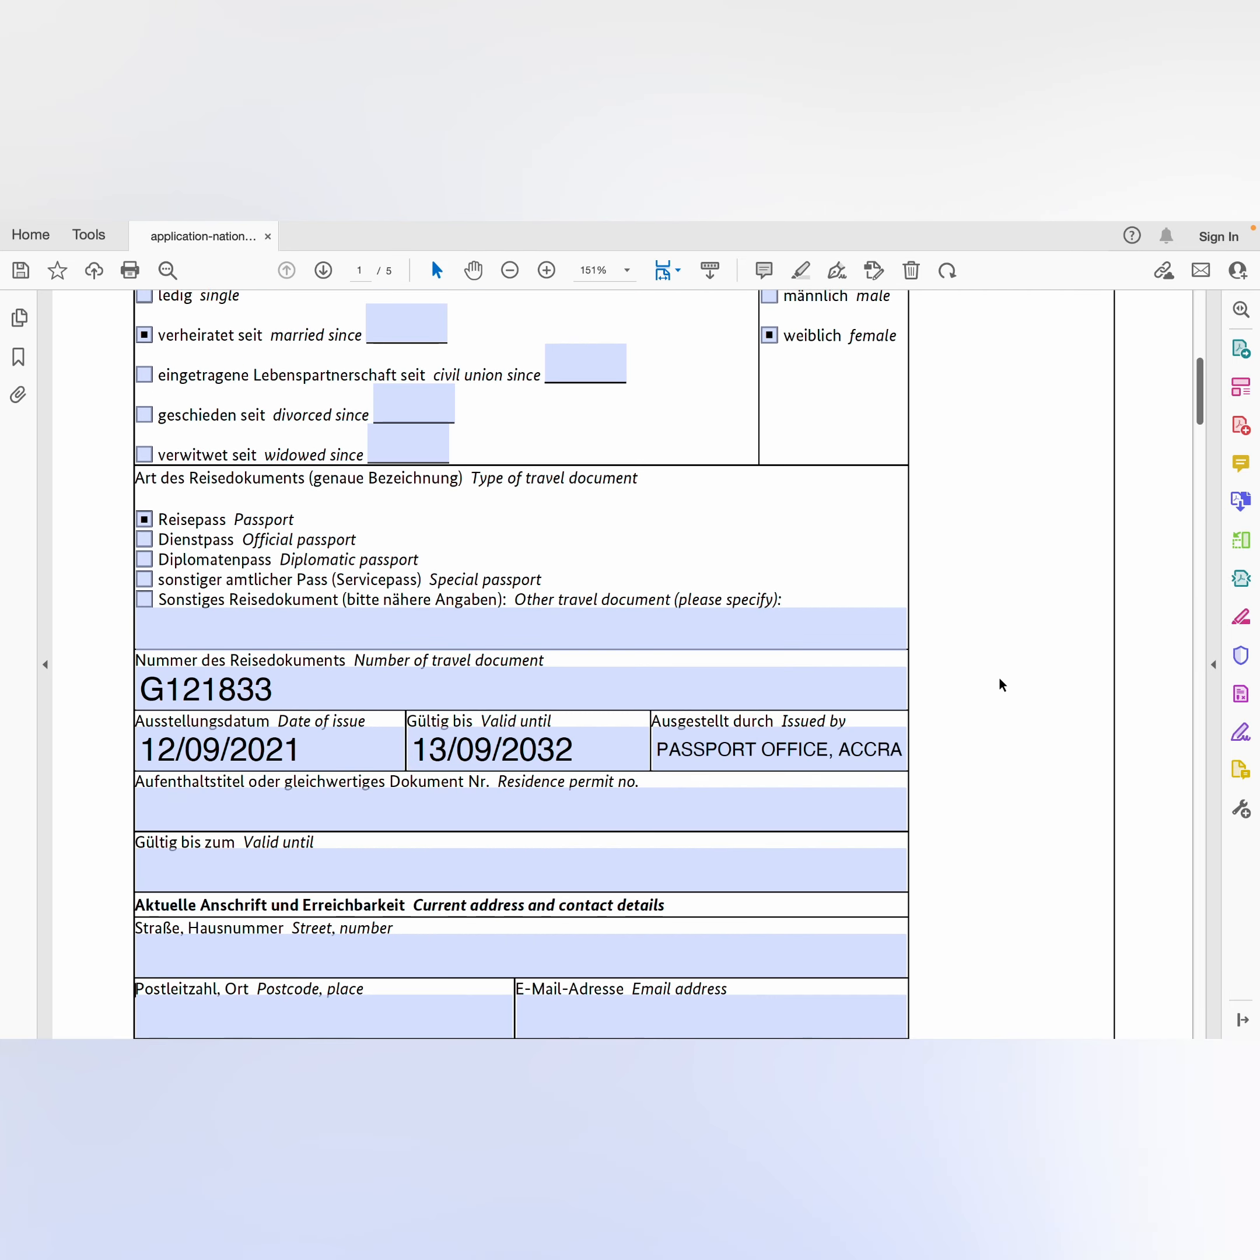
scroll(998, 676, "down", 4)
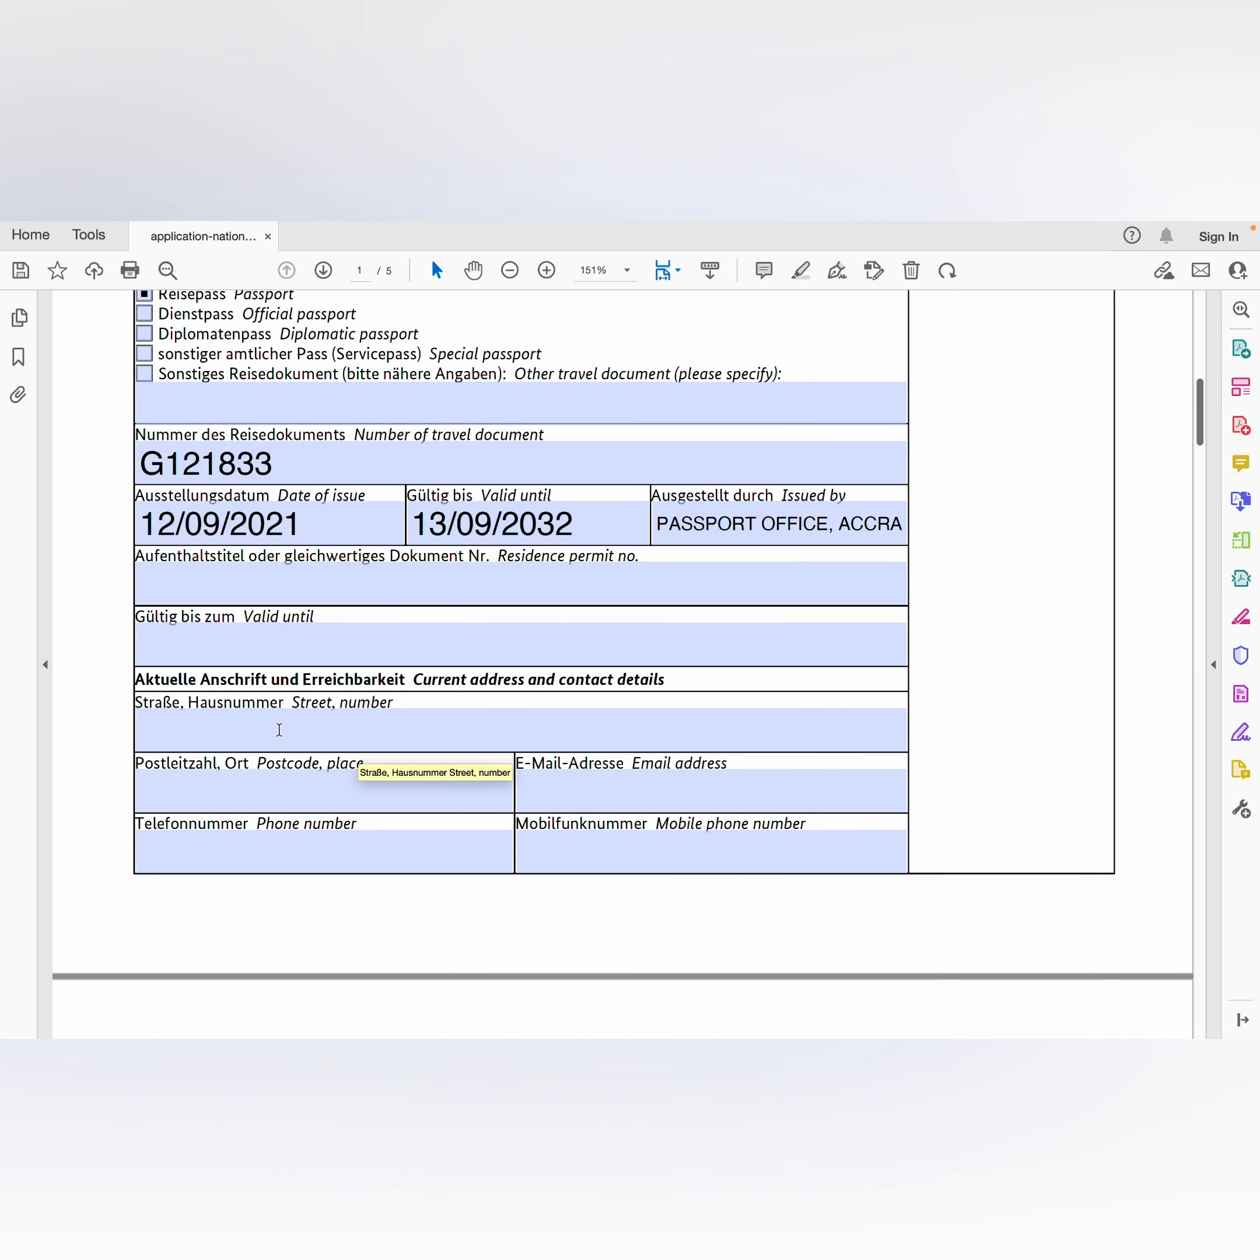
Step: Enter the applicant's street and the P.O. box postcode and place, fixing typos
left_click(247, 728)
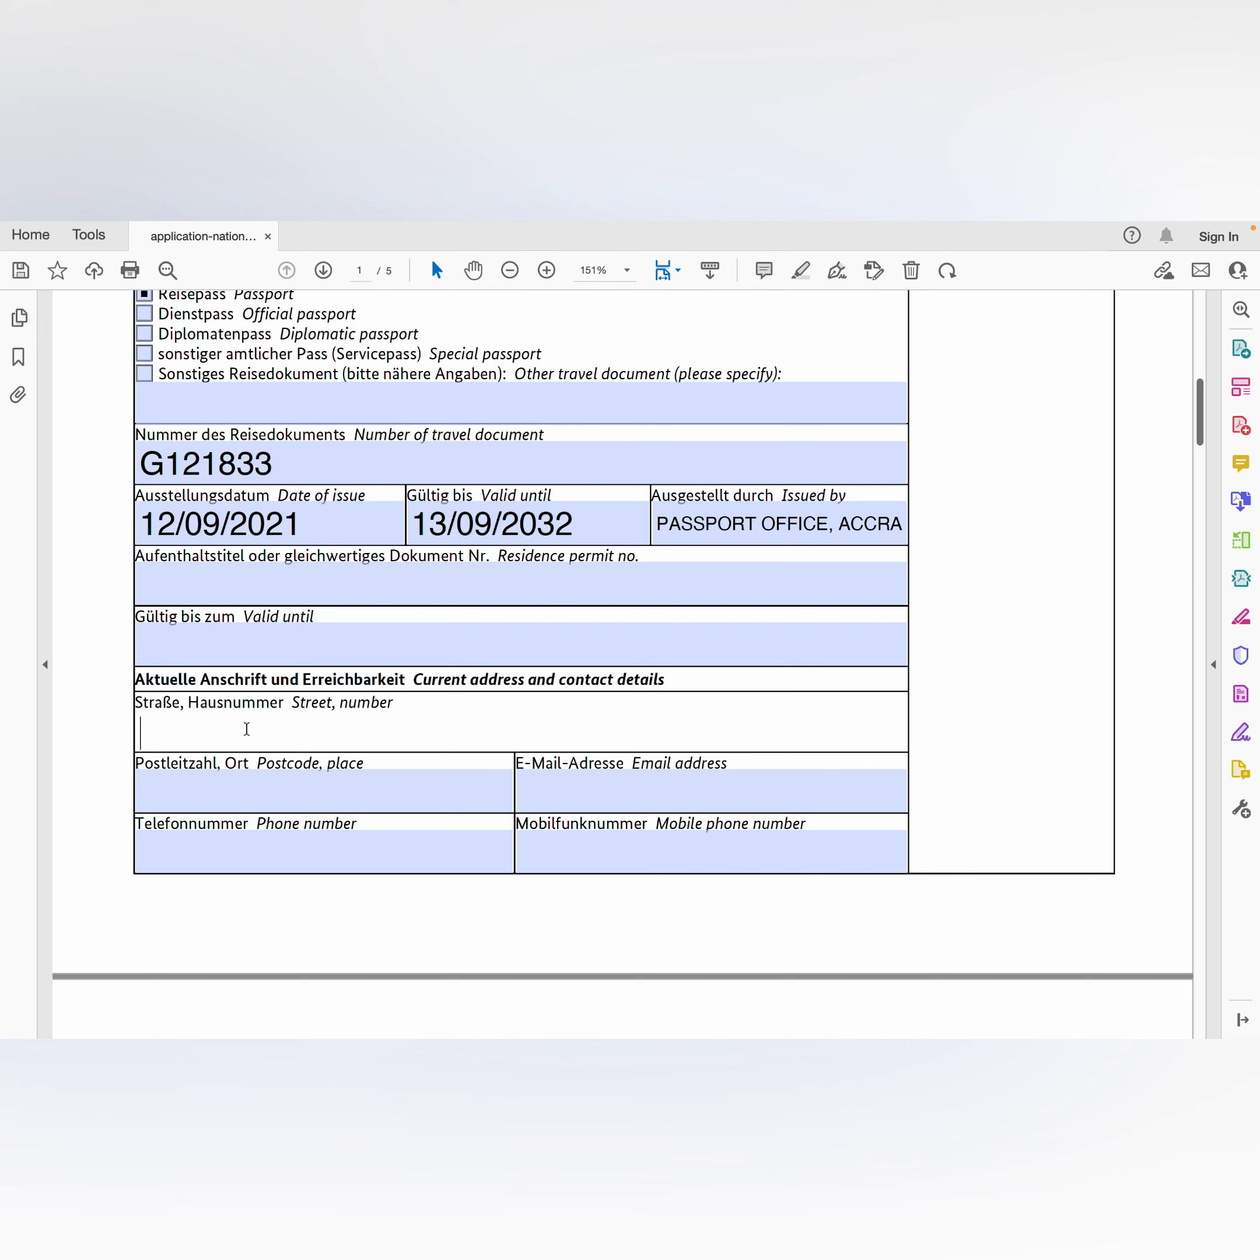
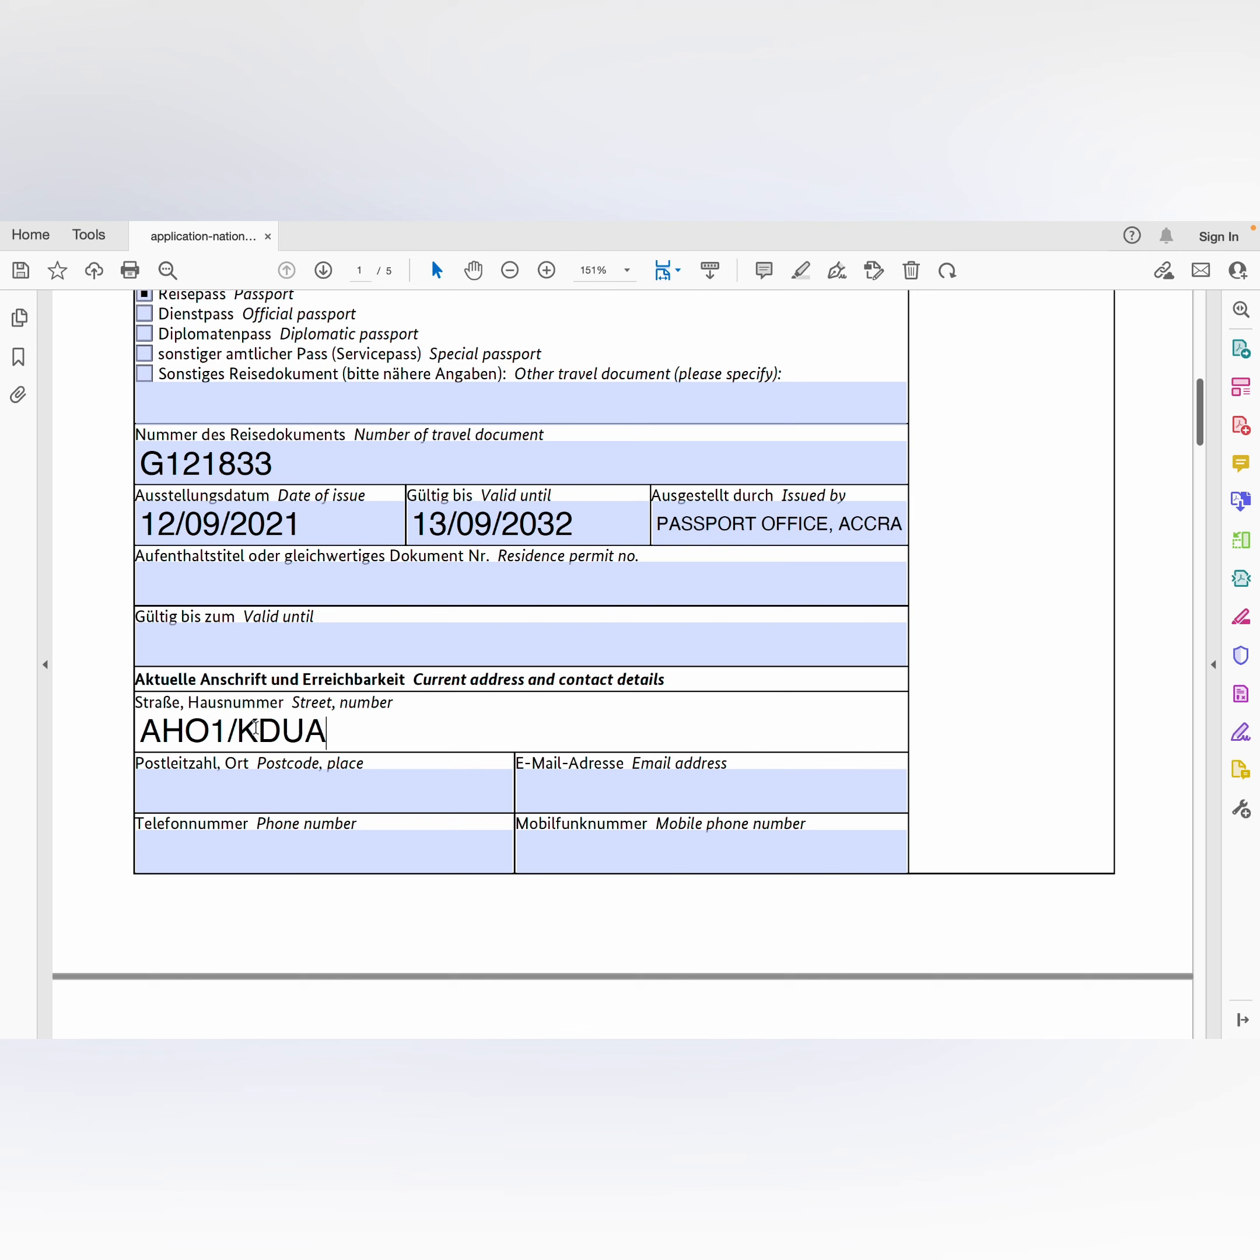
left_click(179, 796)
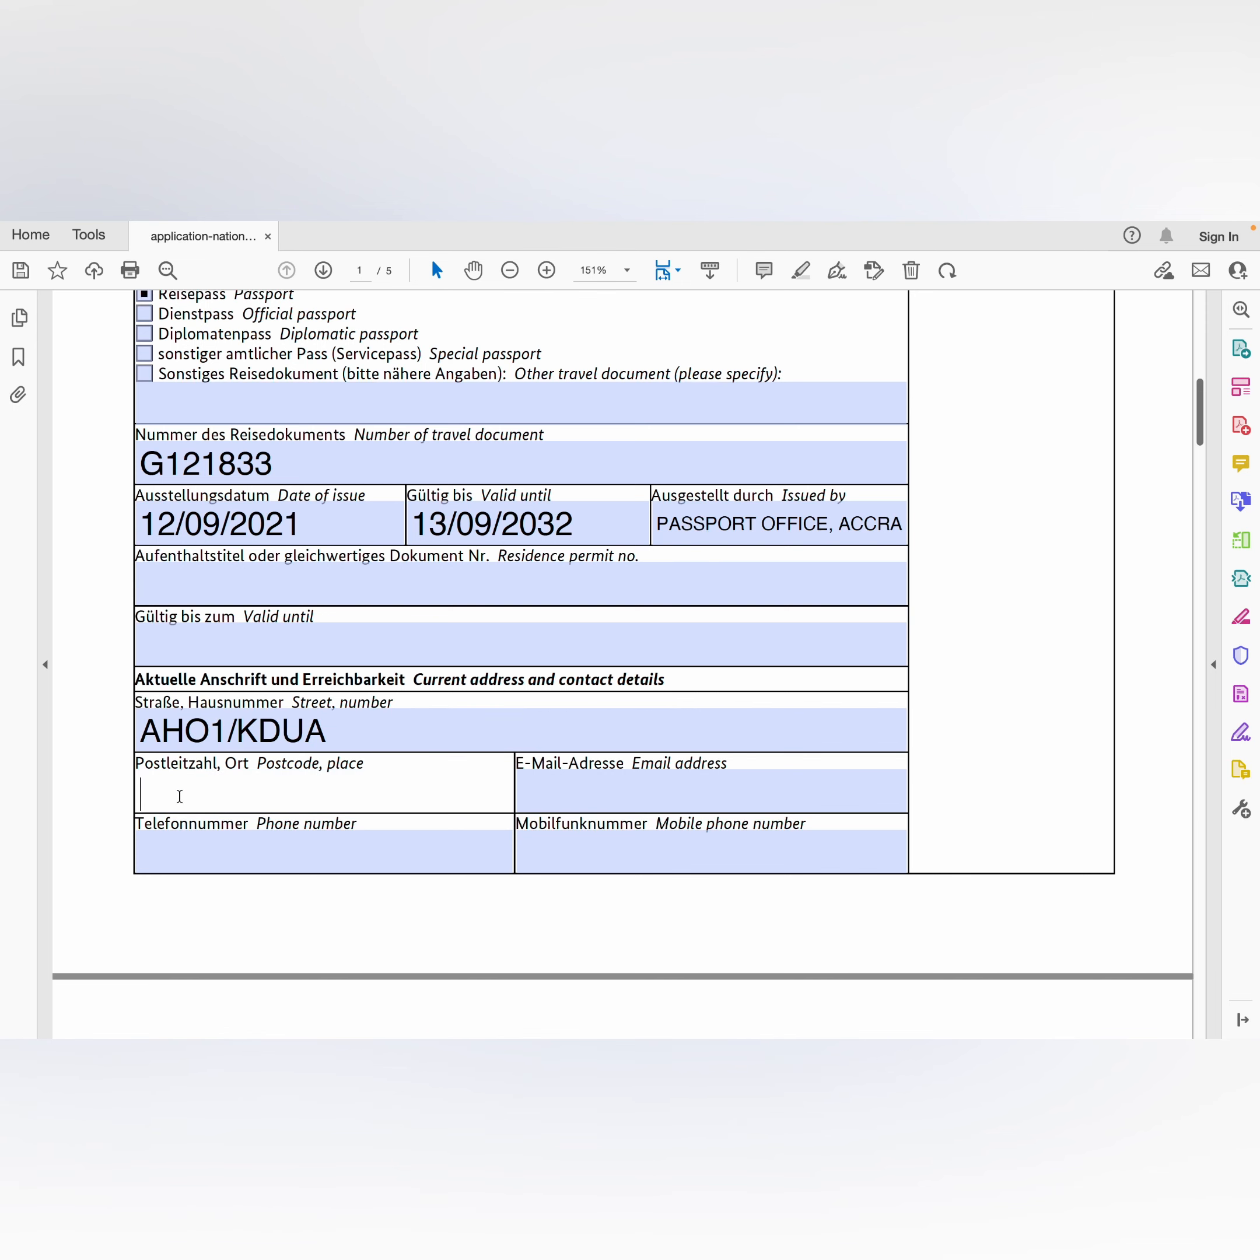
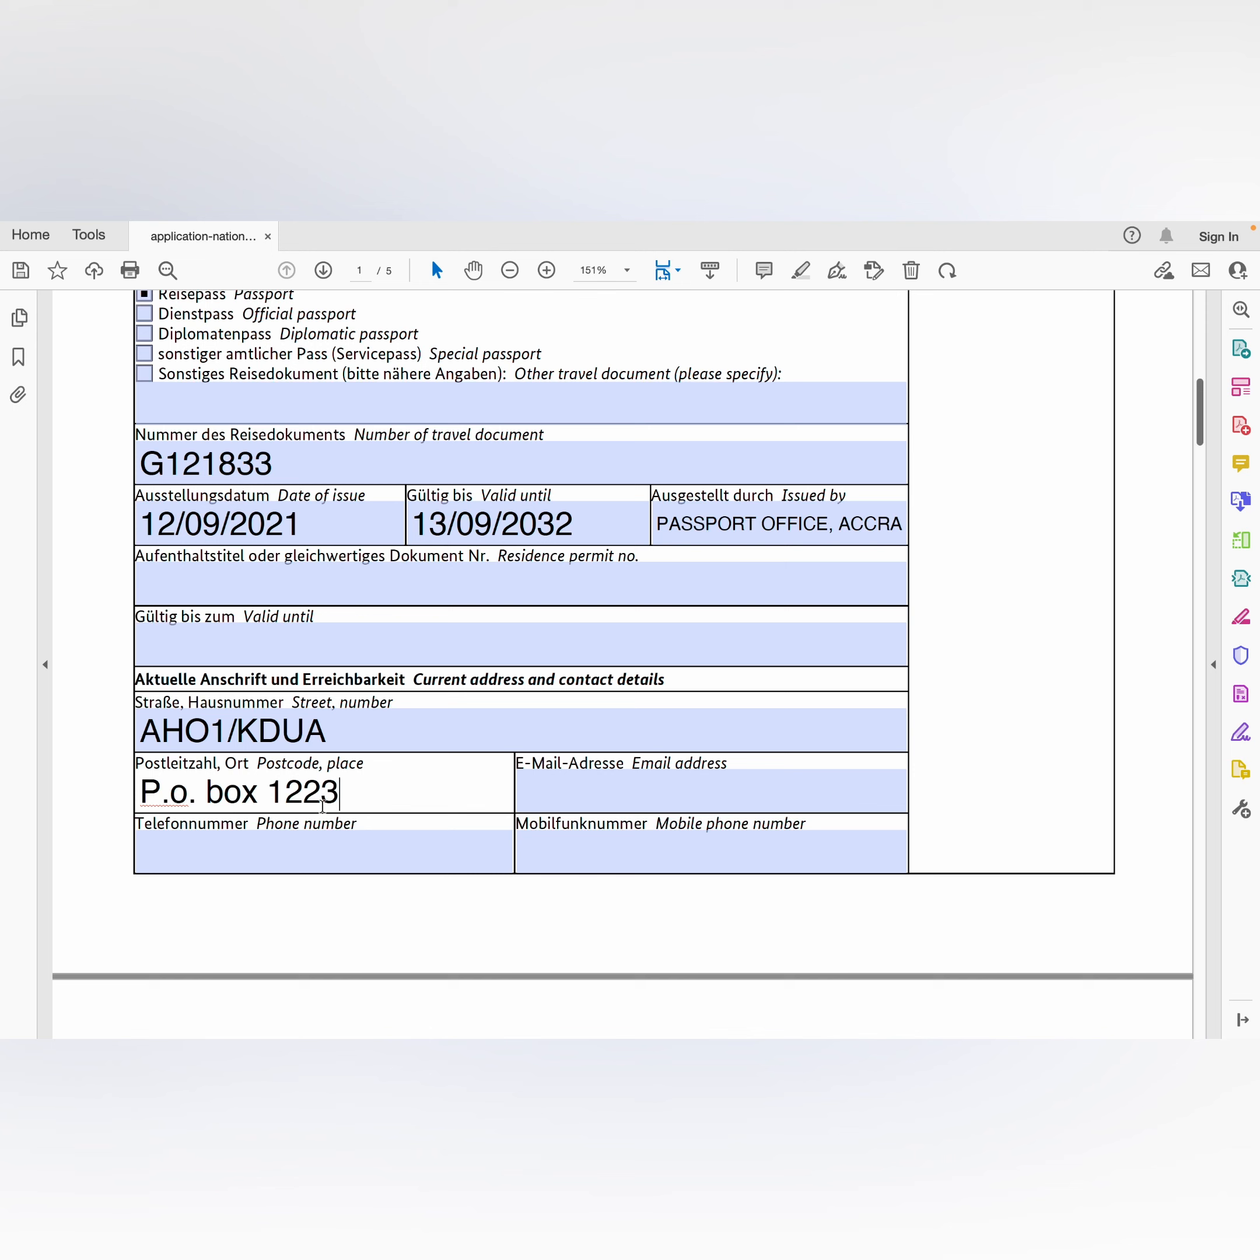
Step: Fill in the applicant's e-mail address, phone number and mobile number
left_click(535, 782)
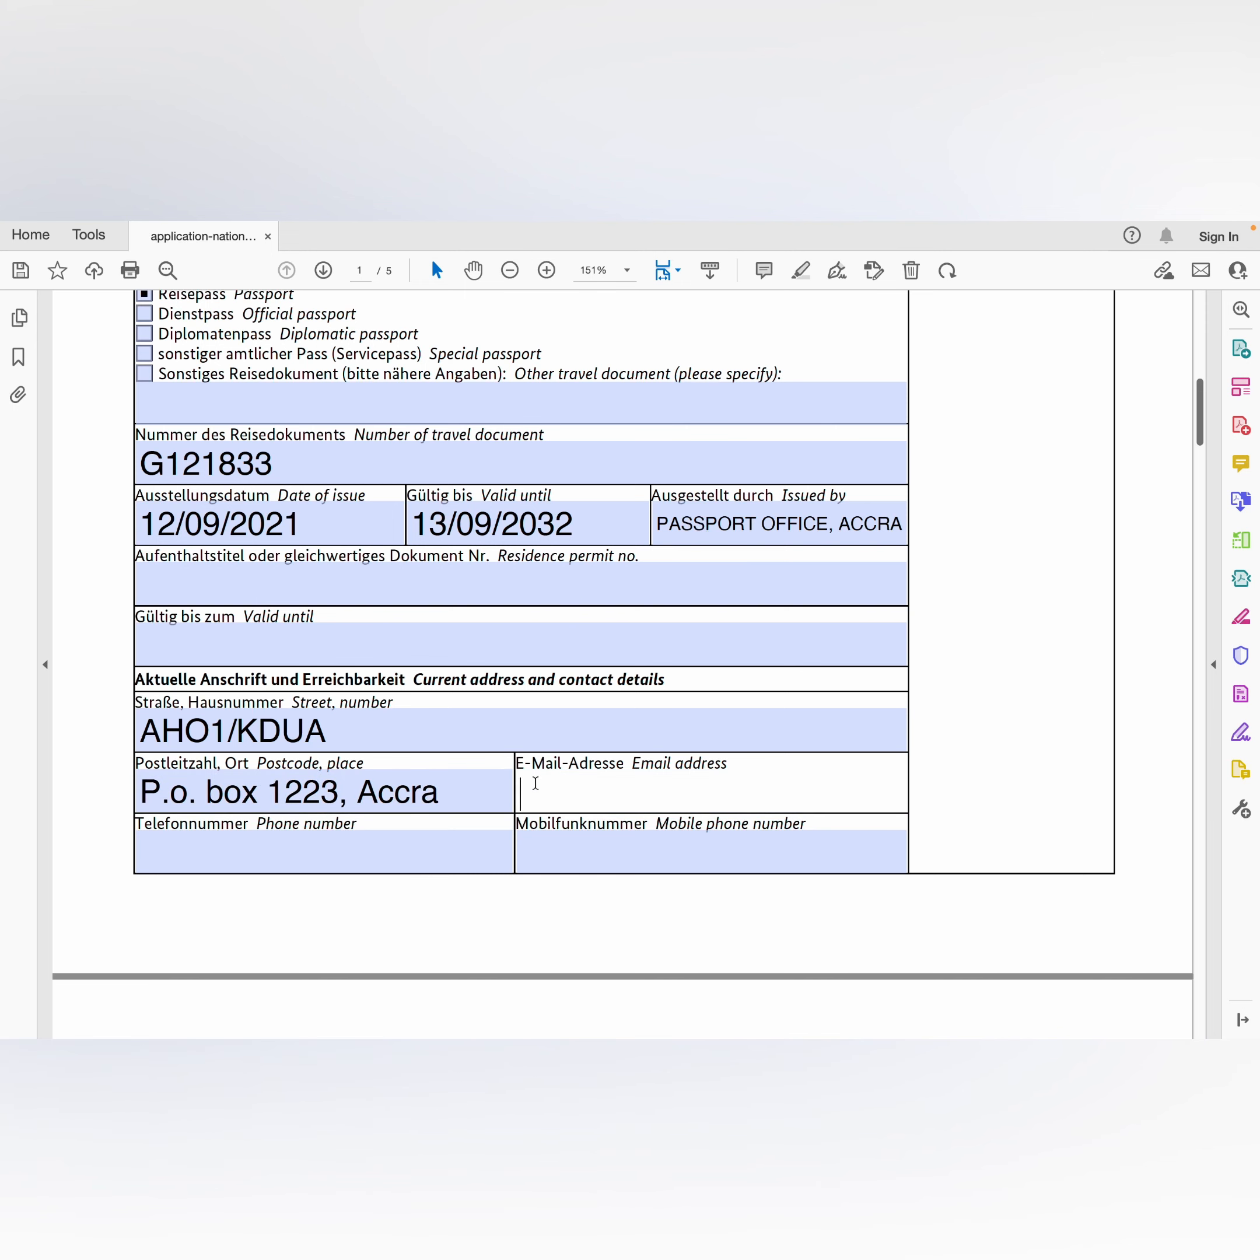
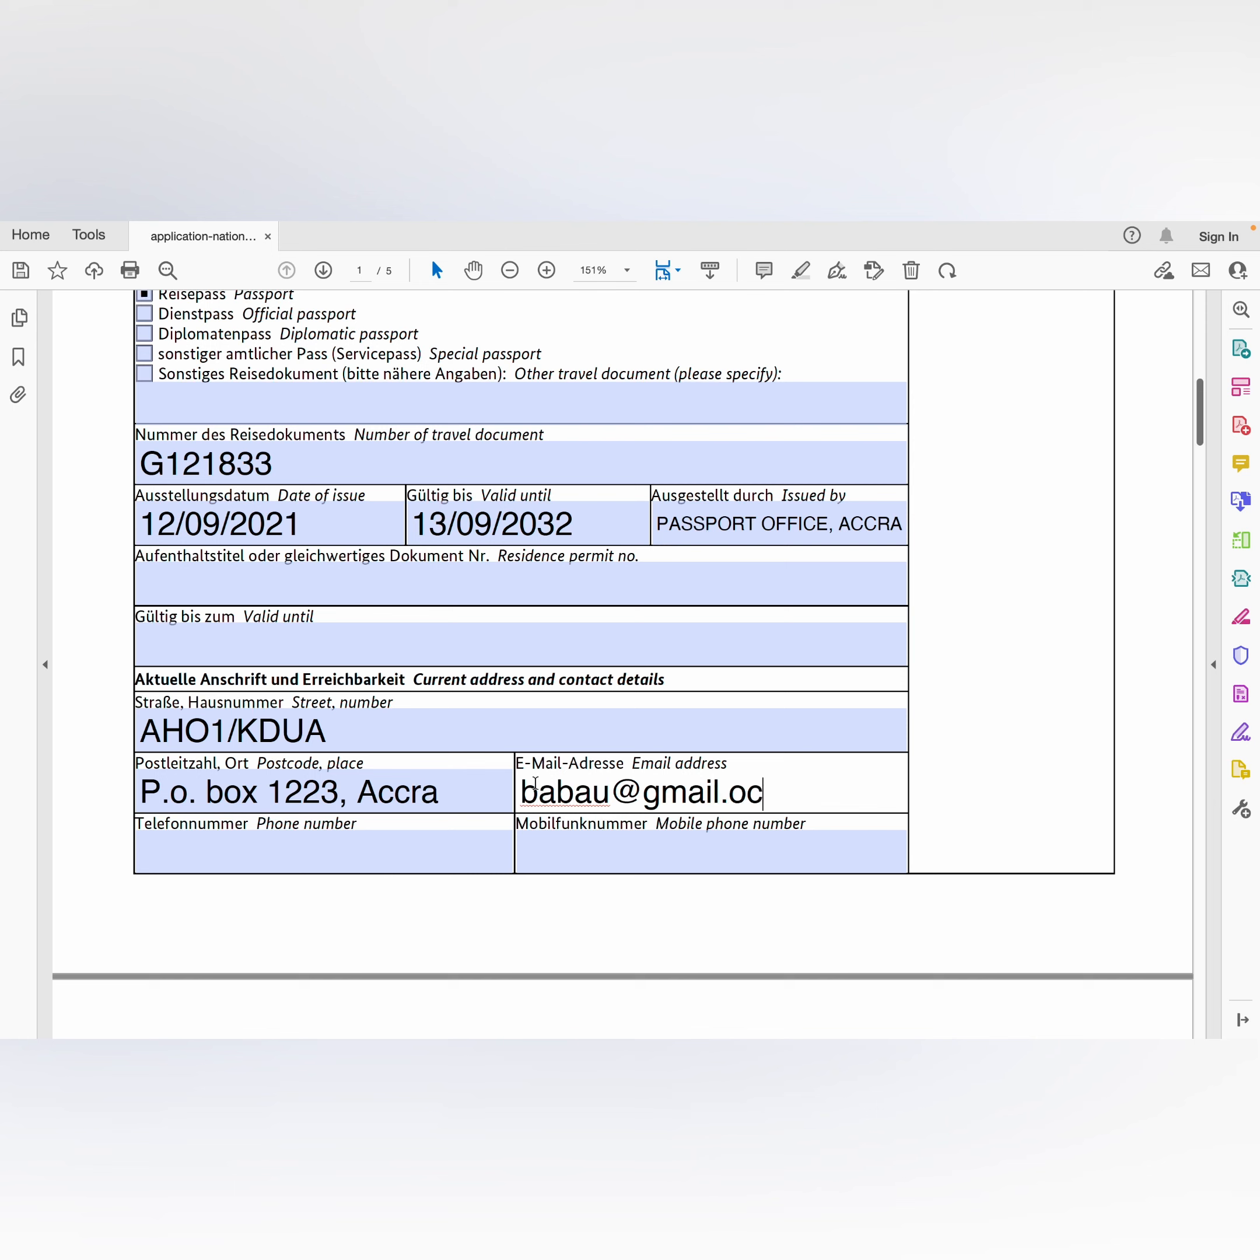
left_click(362, 858)
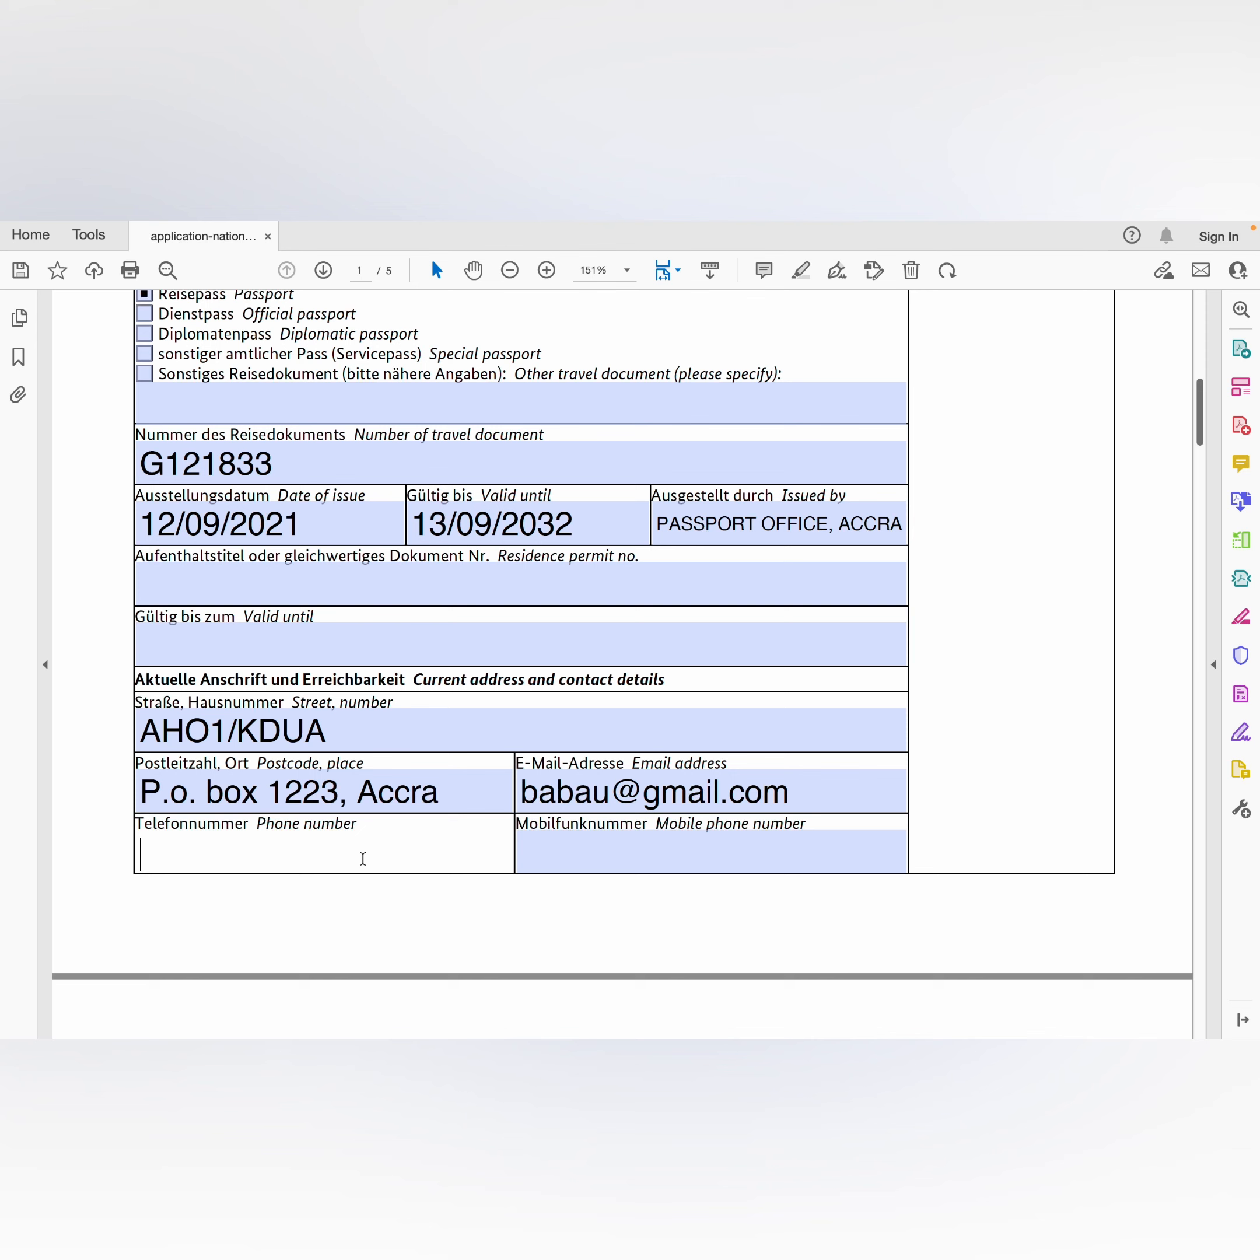
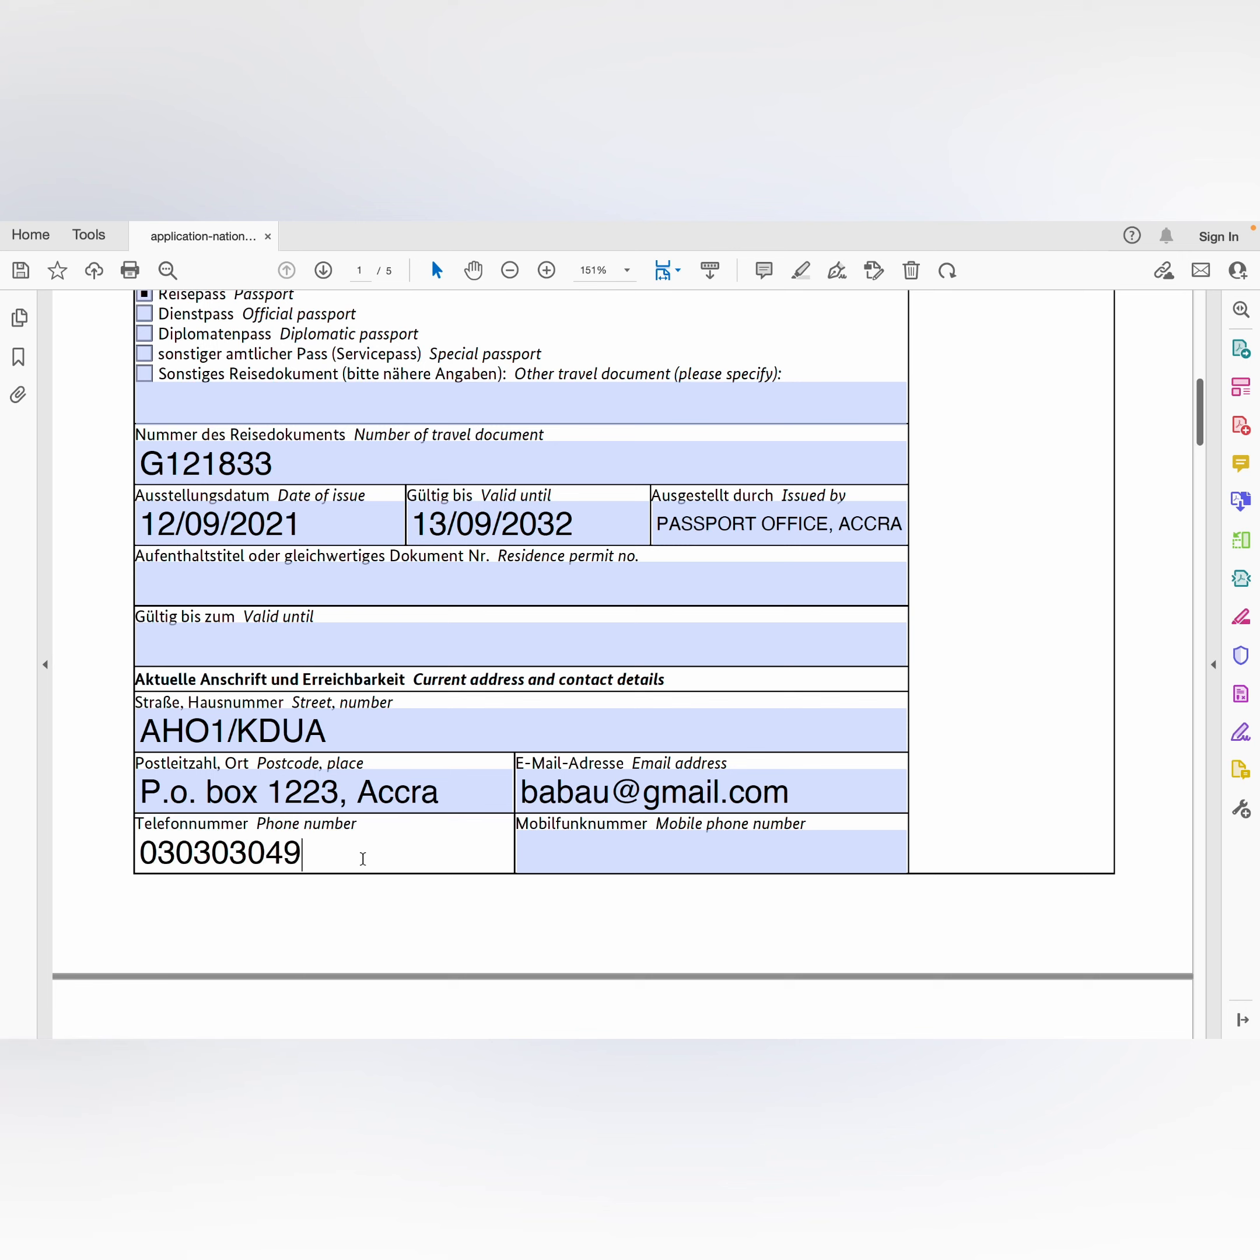
left_click(598, 860)
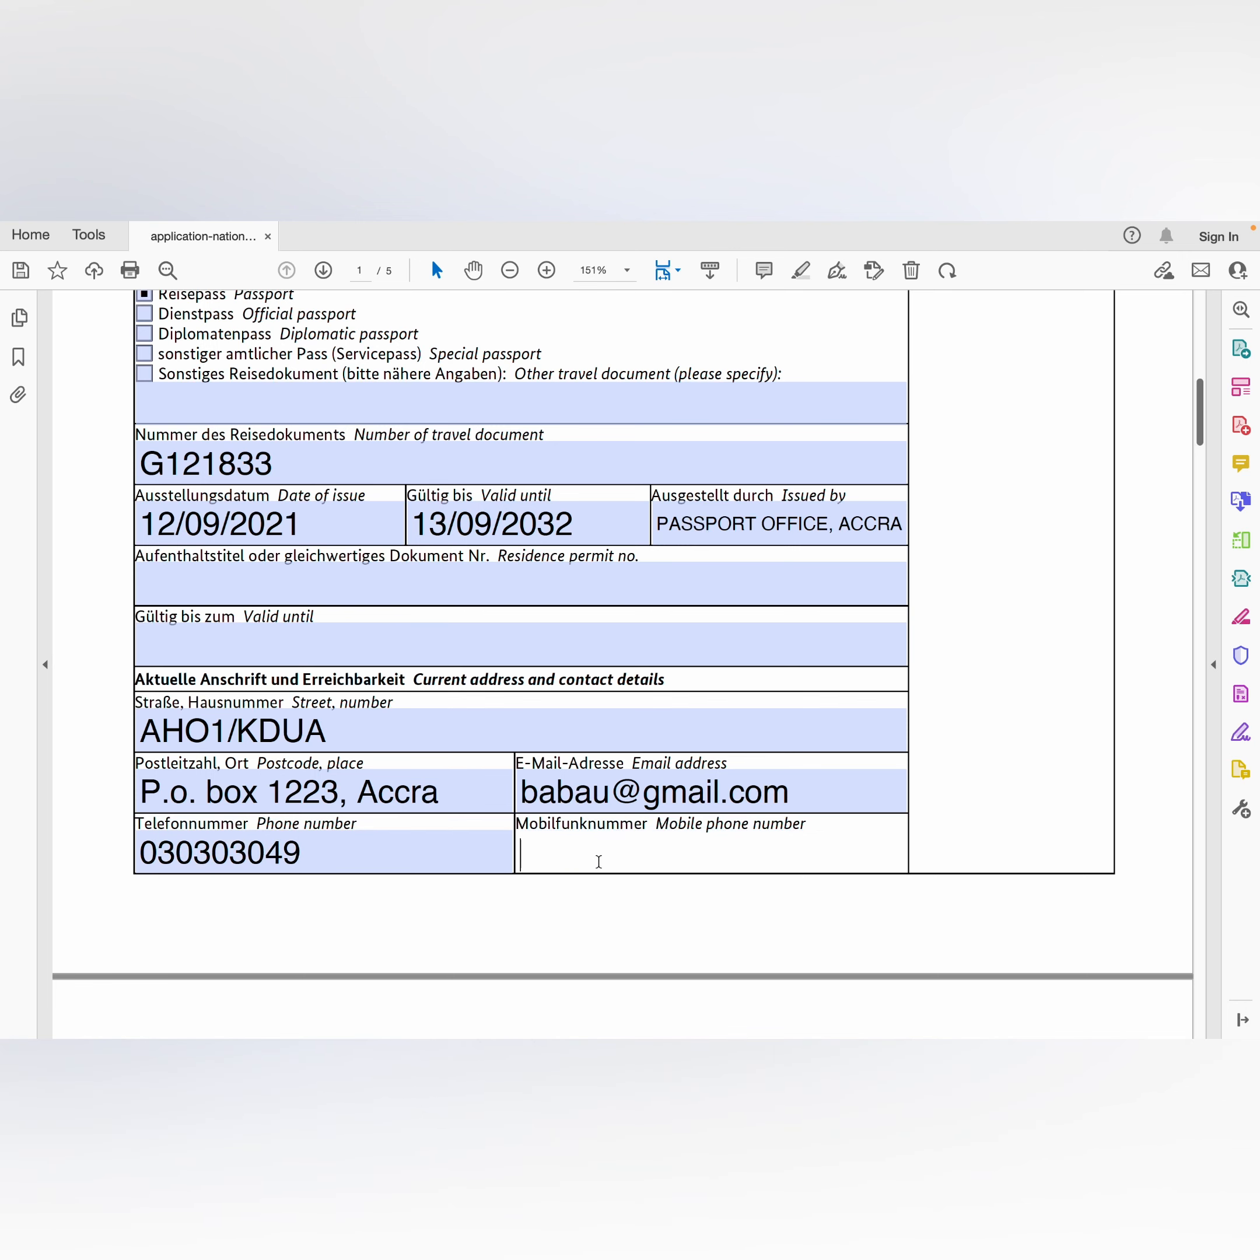
type("983r9783r")
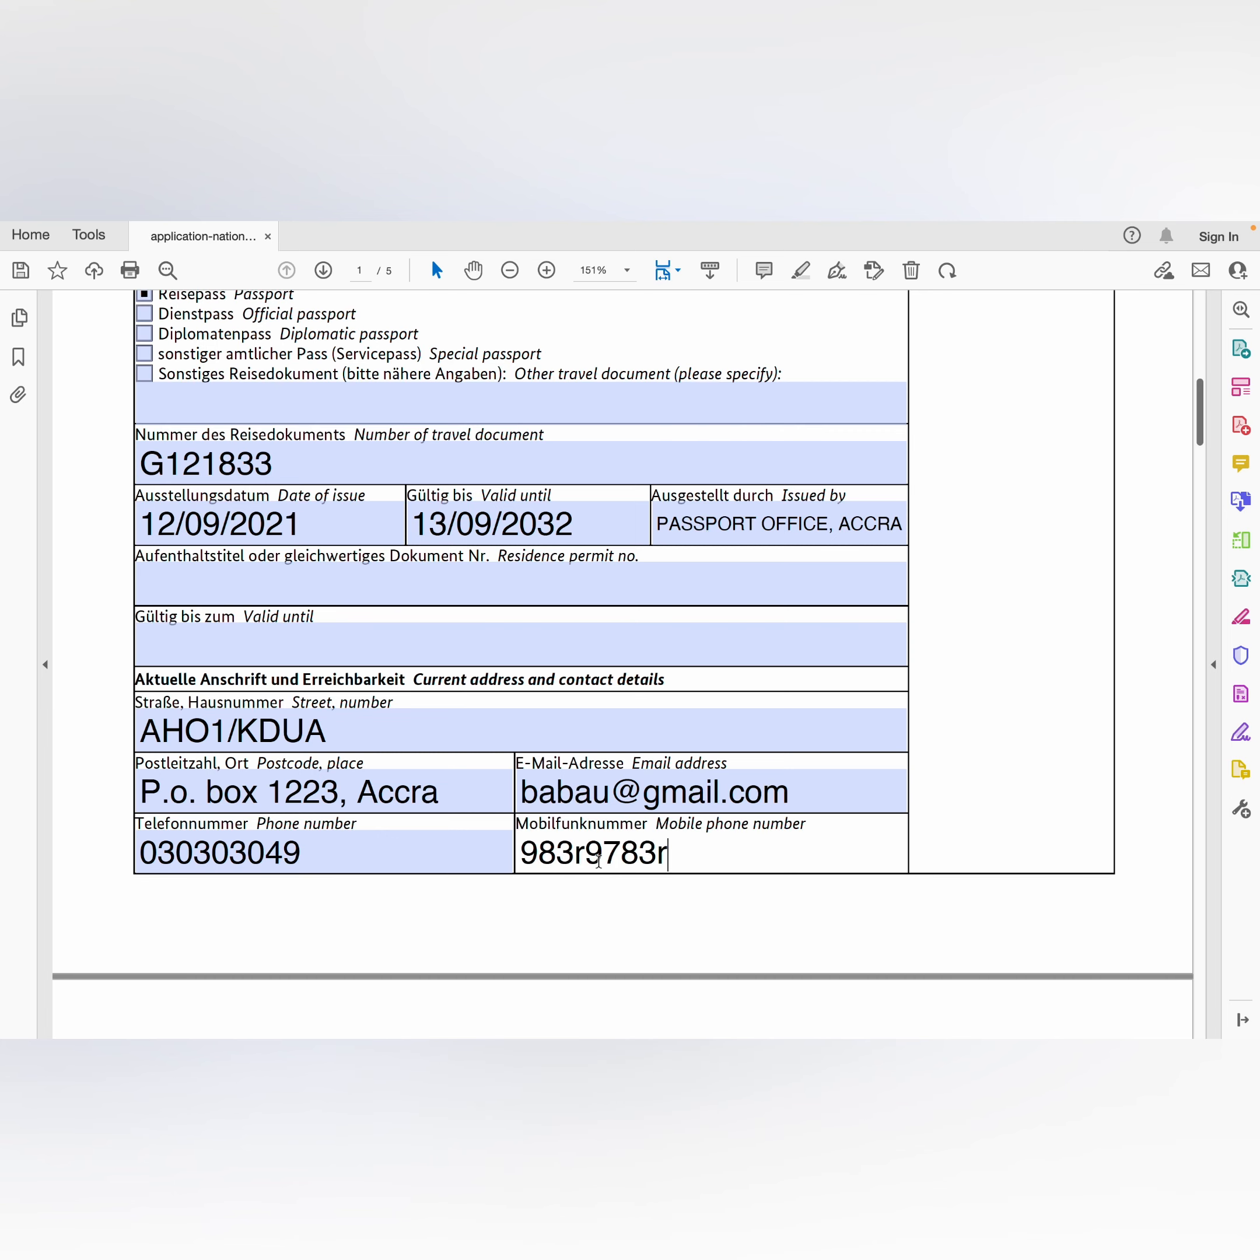
scroll(599, 860, "down", 6)
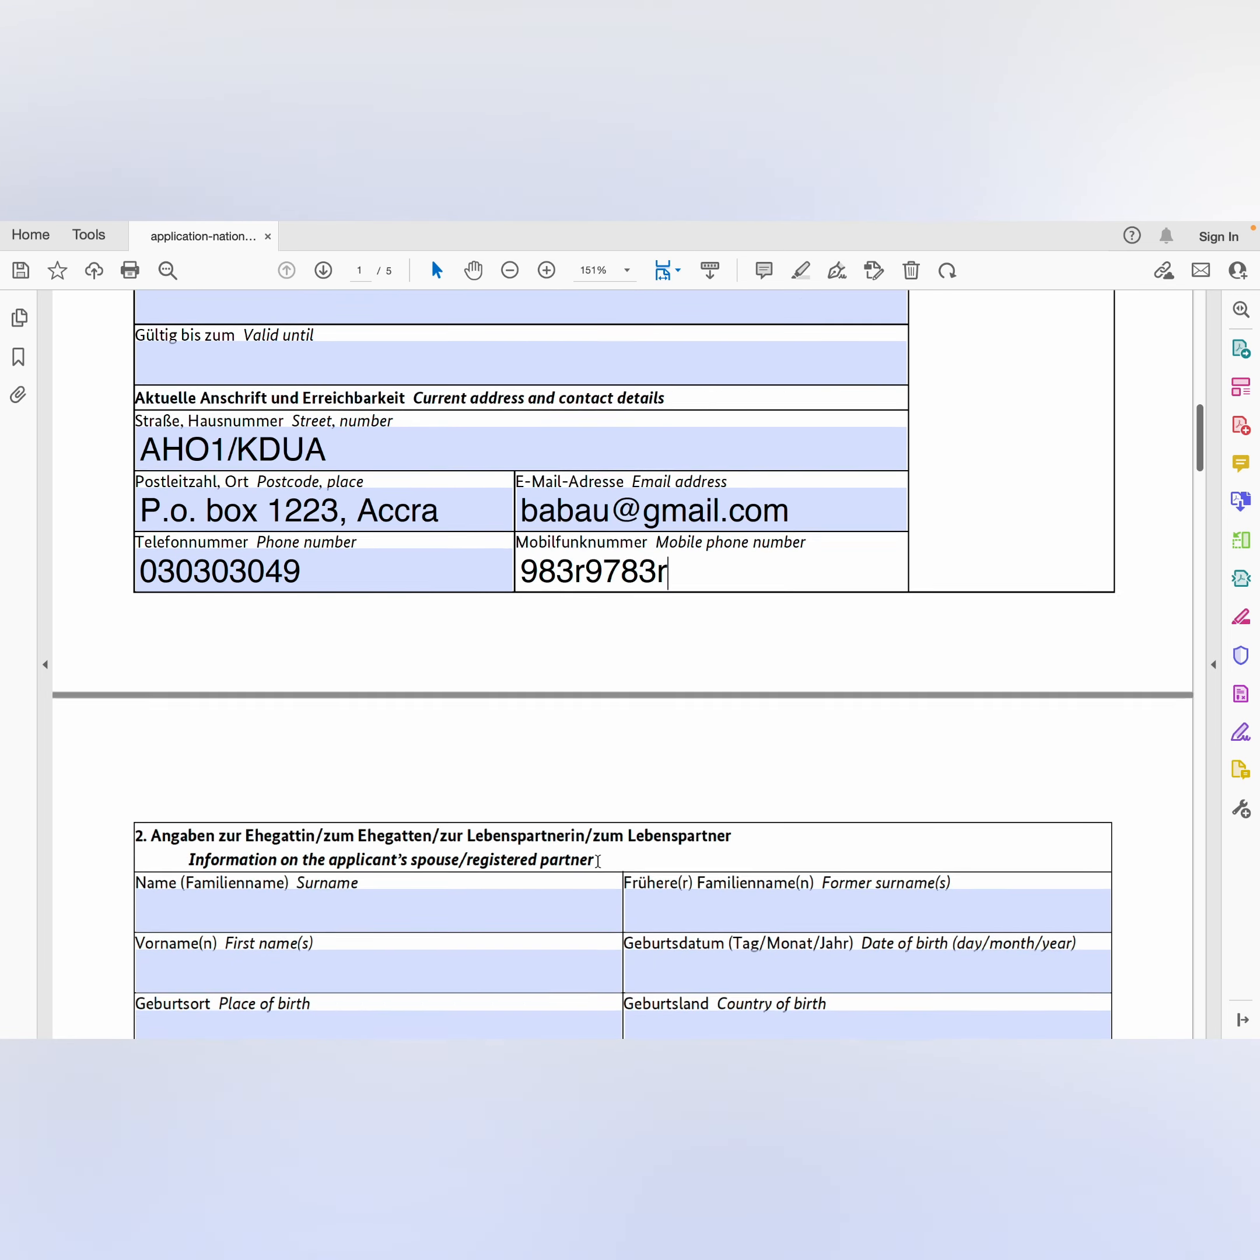
Step: Enter the spouse's surname and first name in section 2
scroll(598, 869, "down", 3)
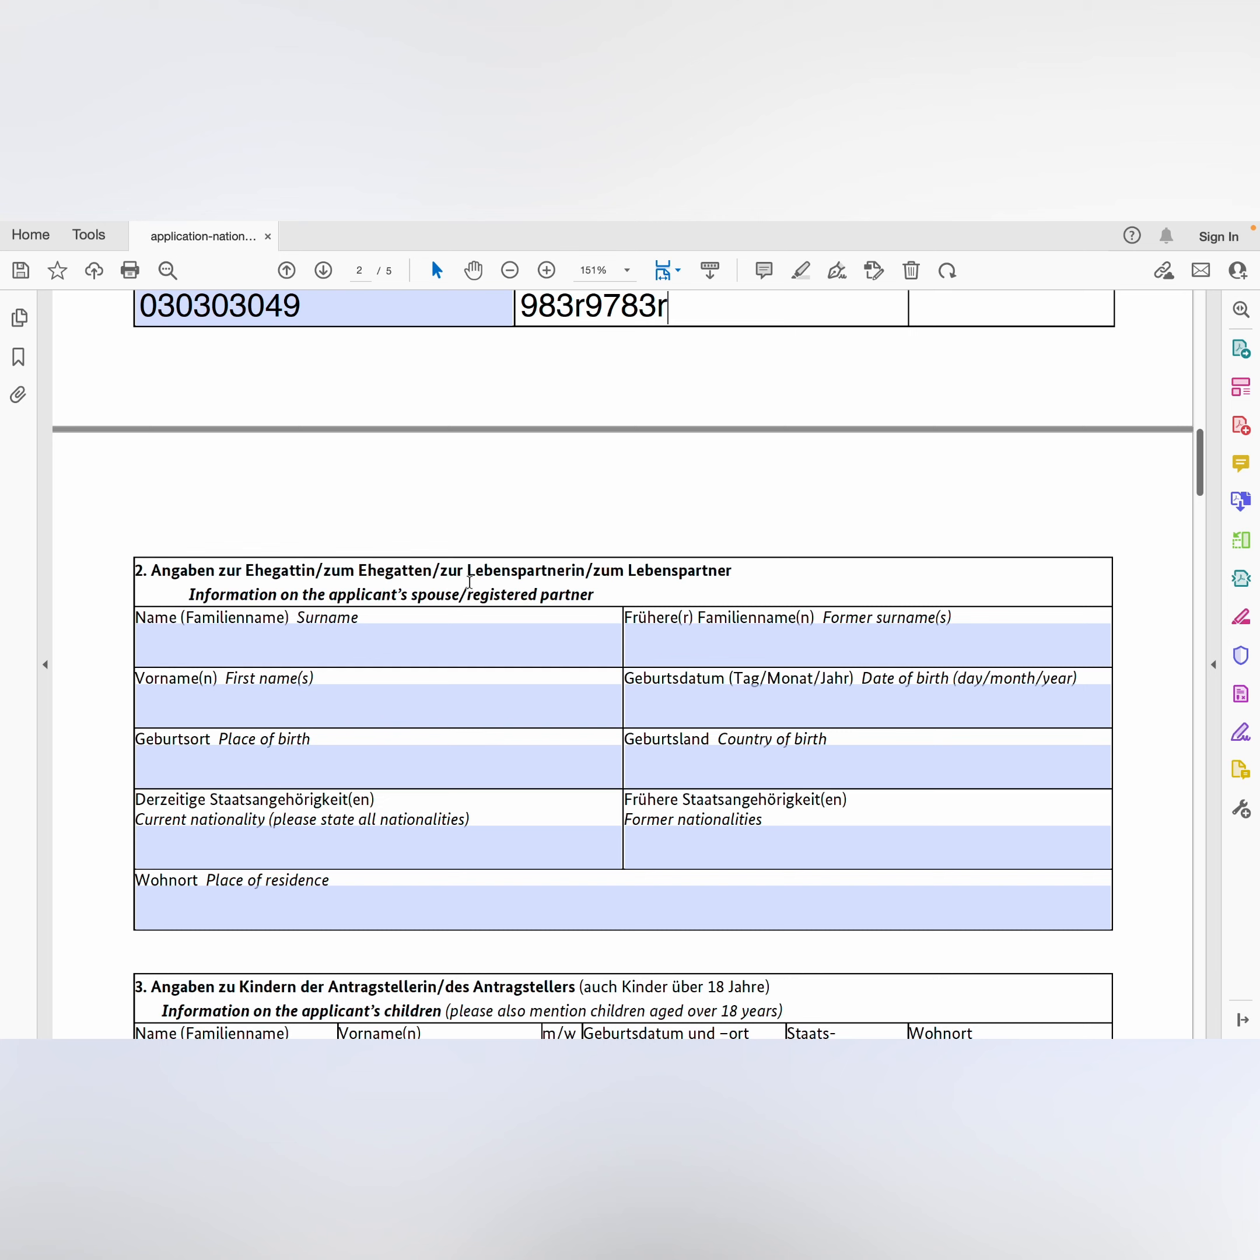
left_click(363, 638)
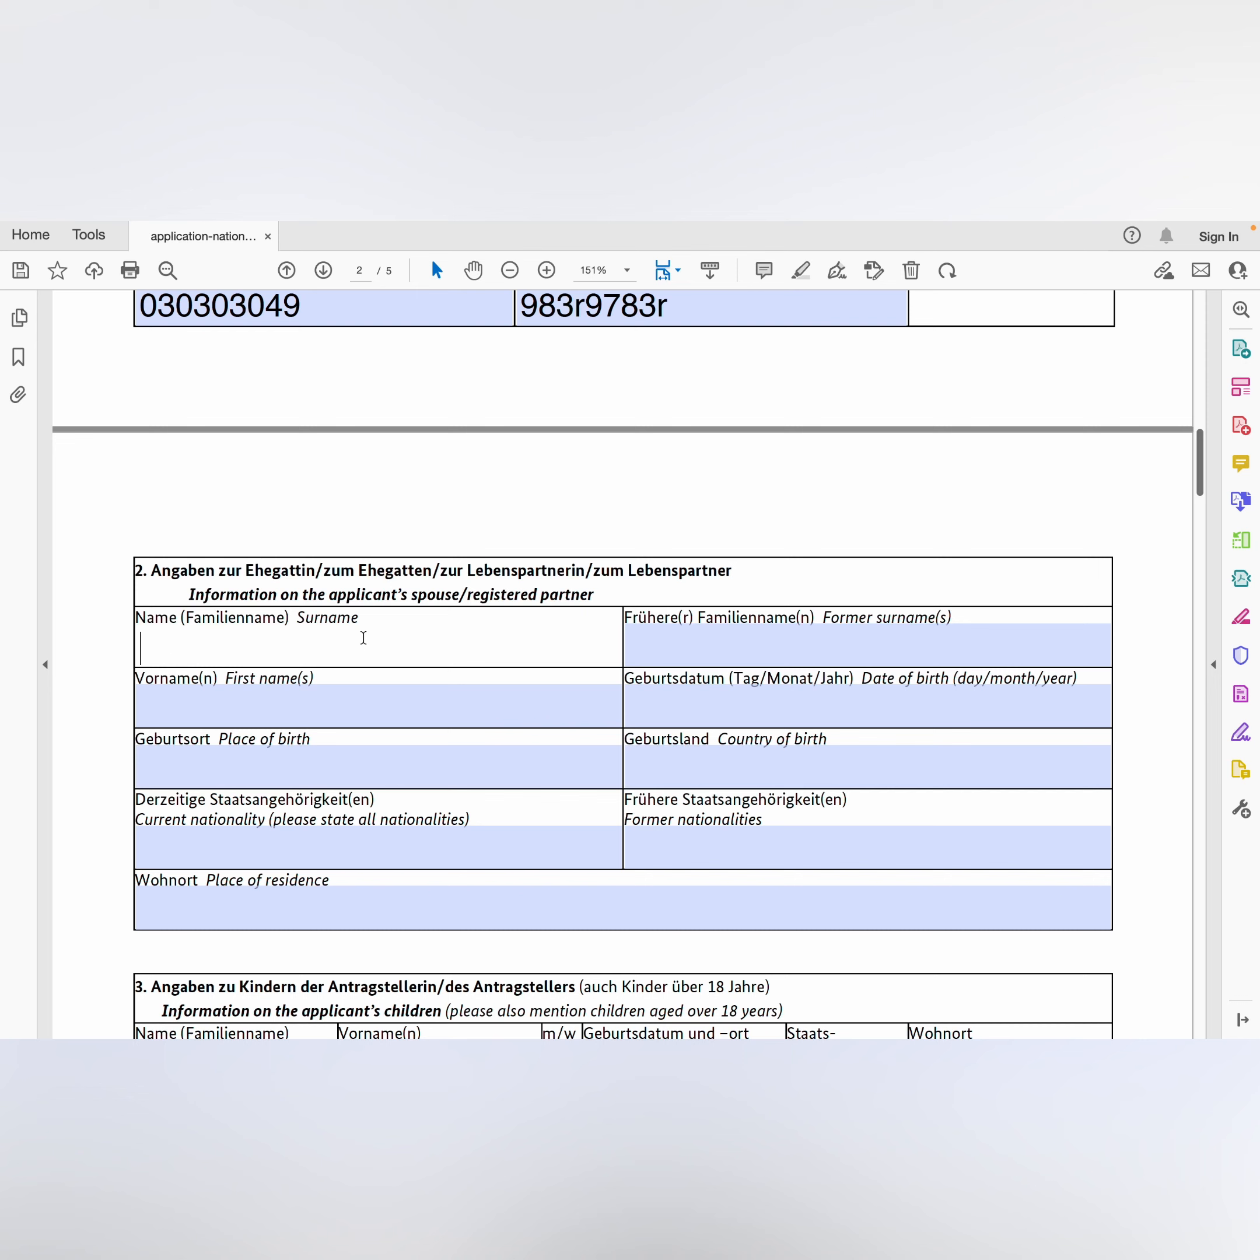
left_click(739, 651)
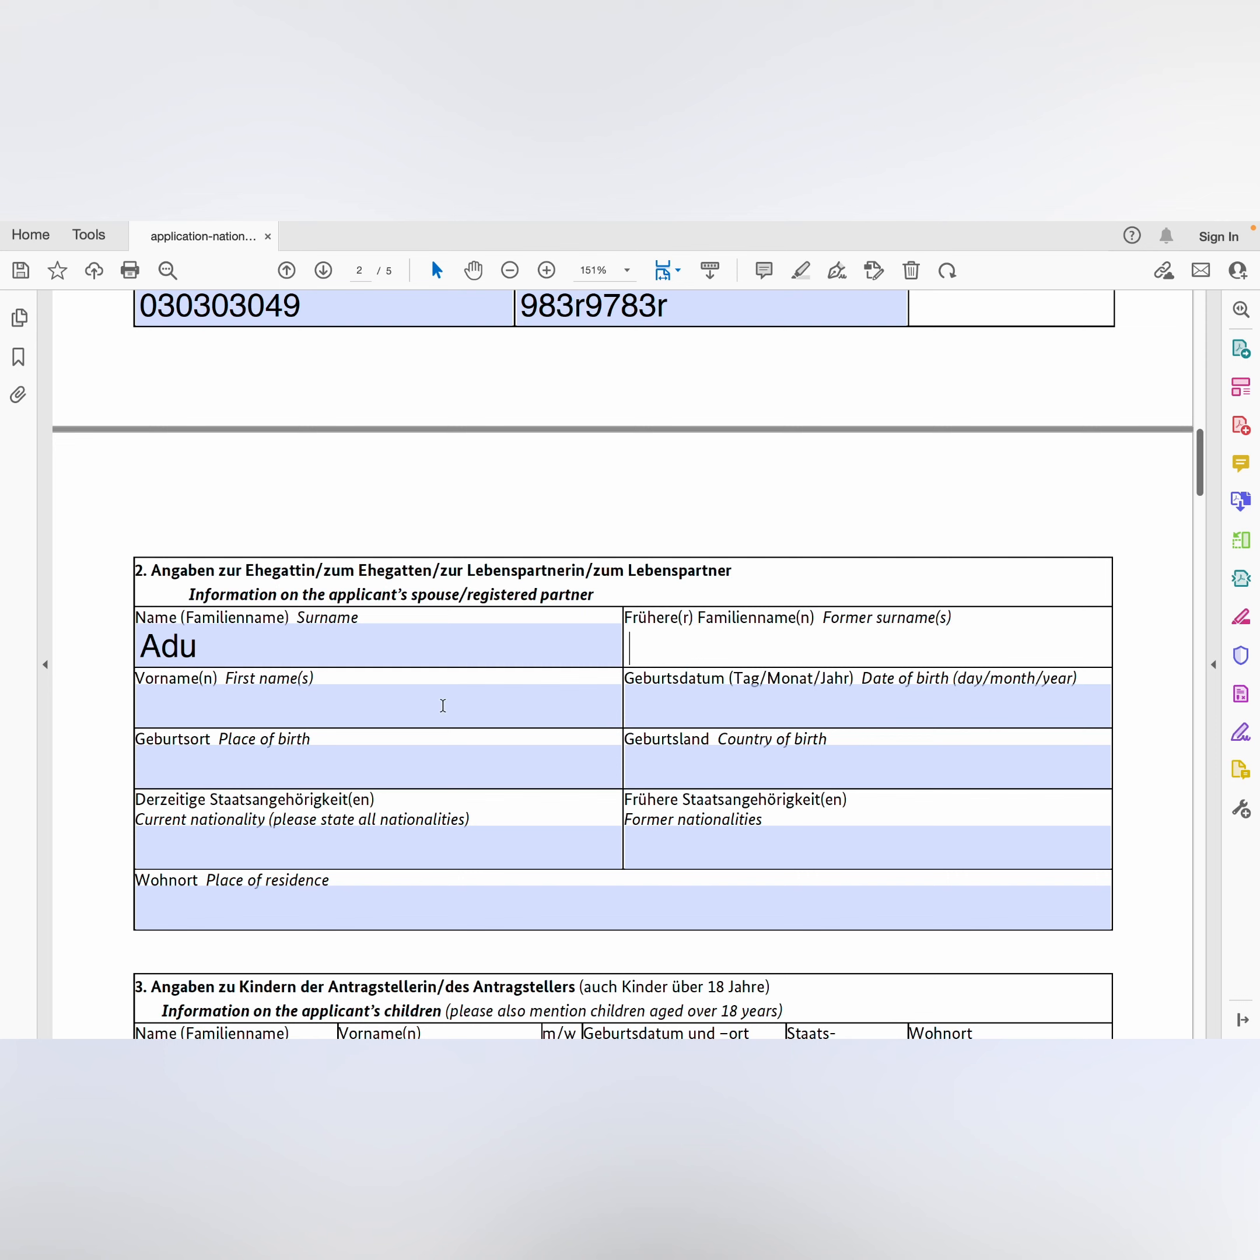
left_click(338, 700)
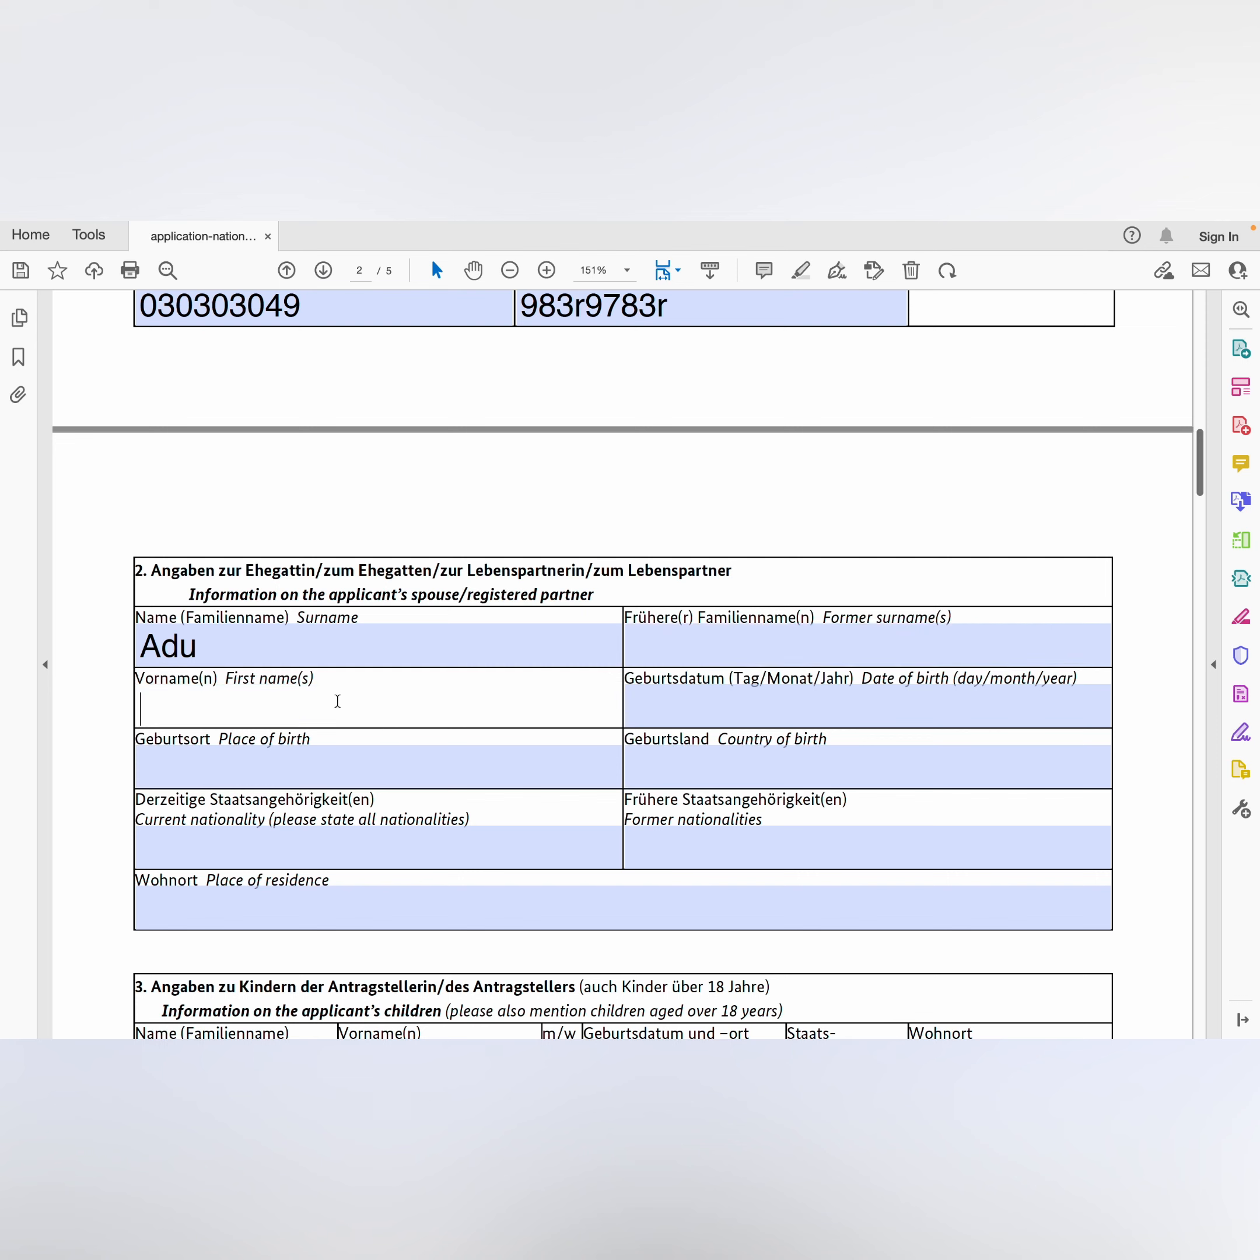
left_click(670, 707)
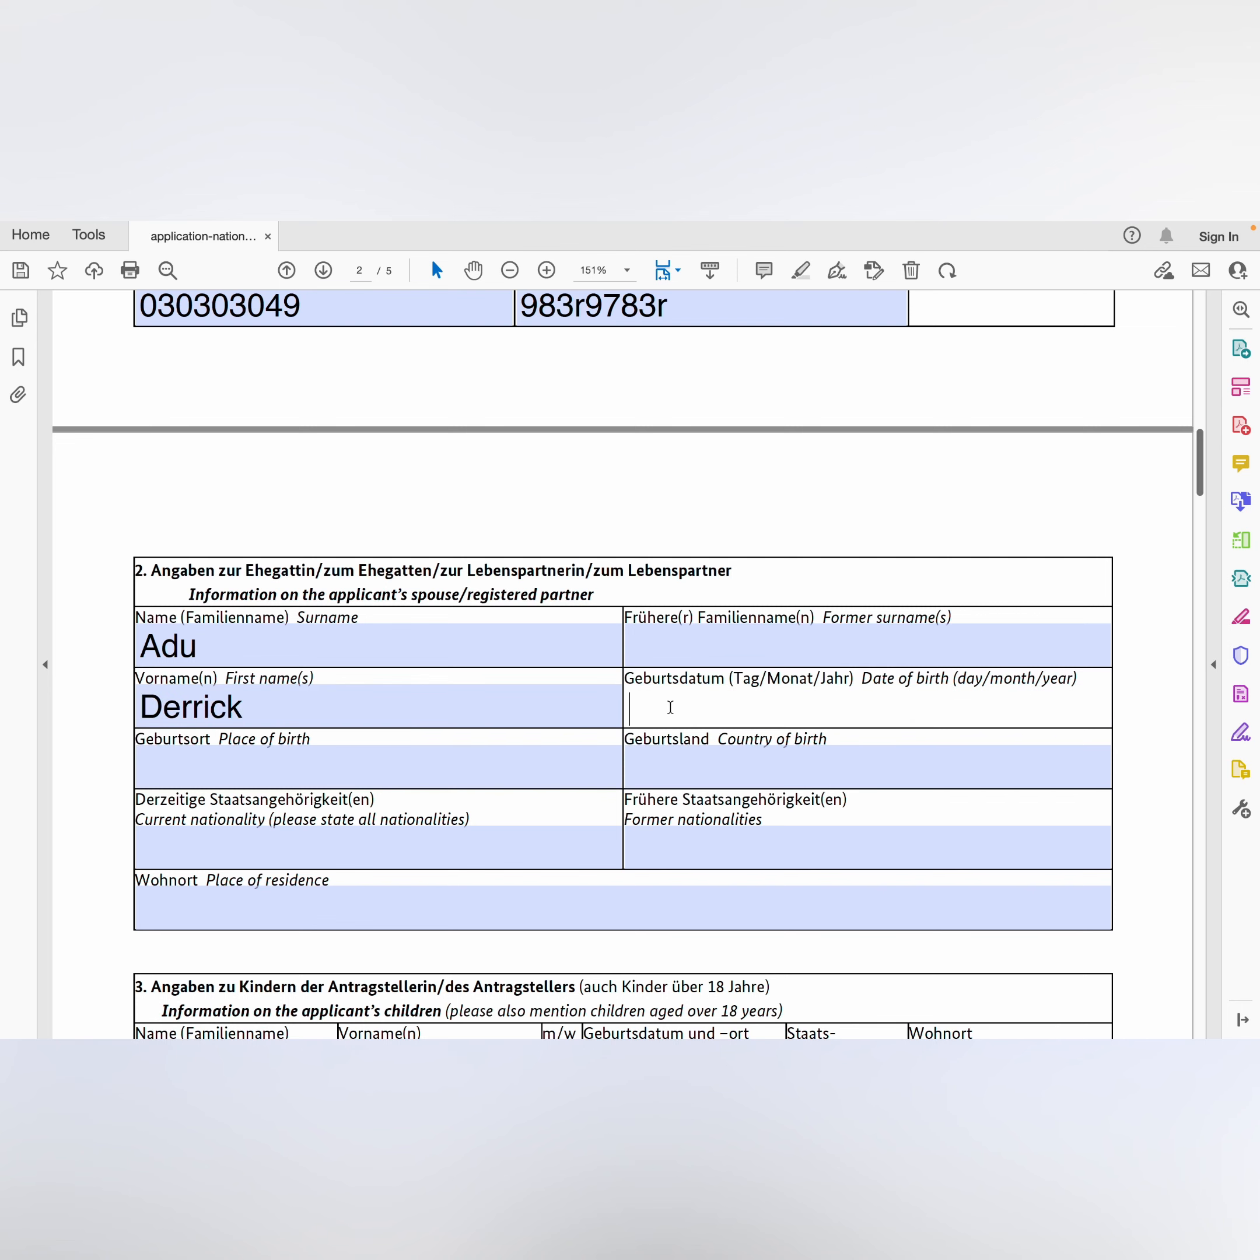
type("09/02/1986")
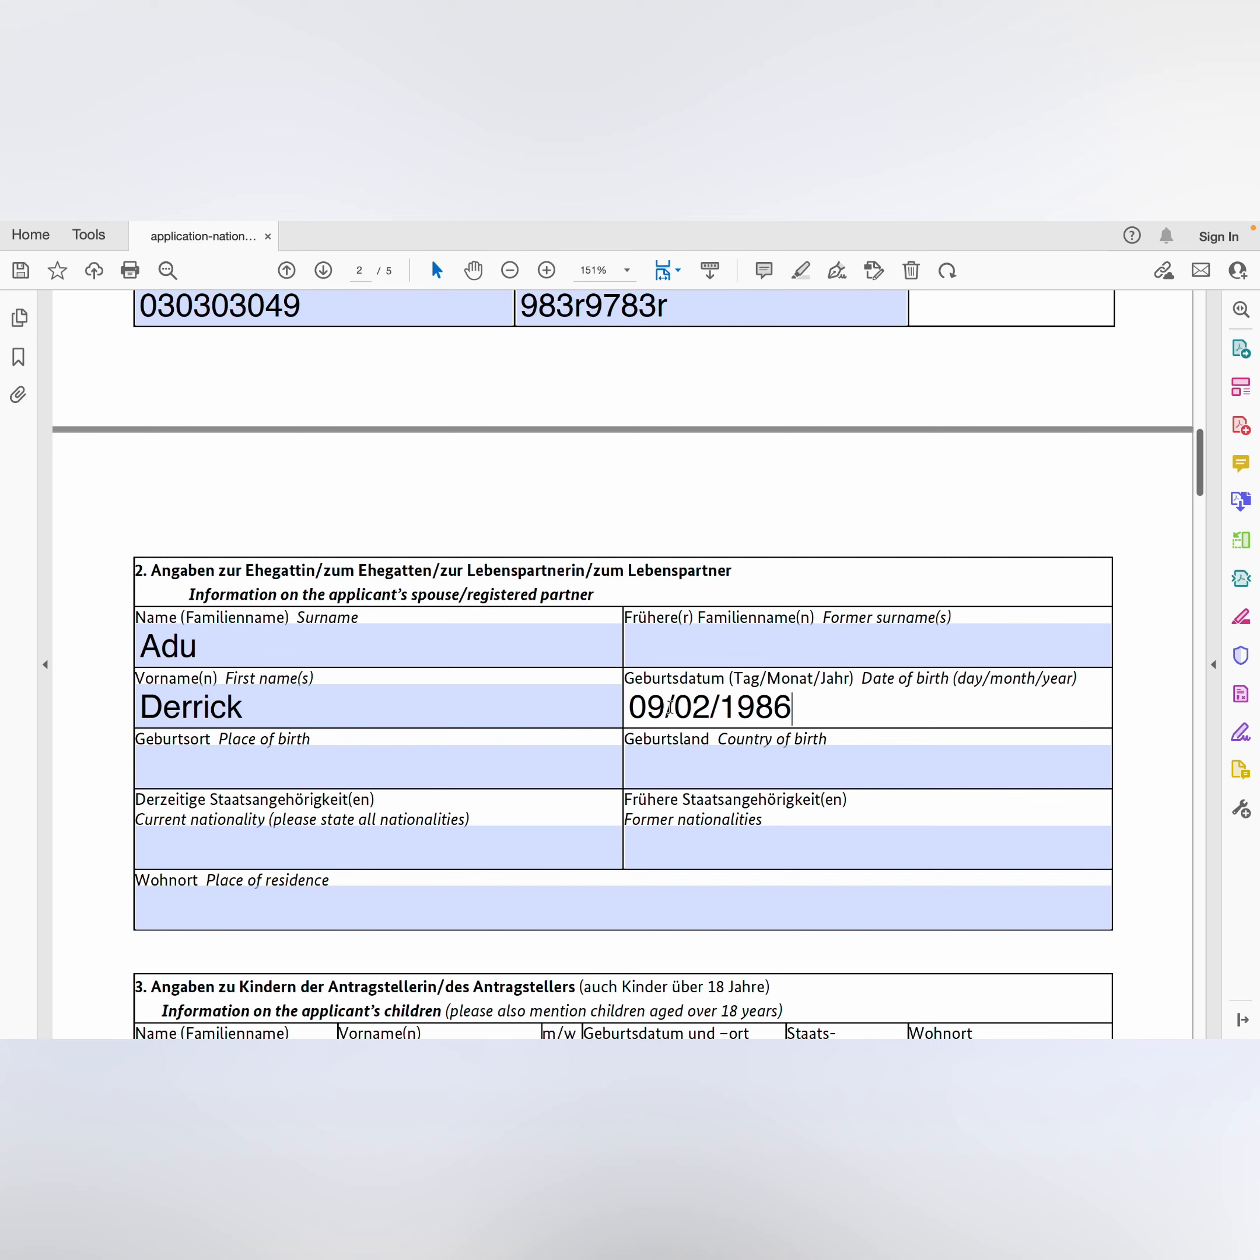
left_click(261, 766)
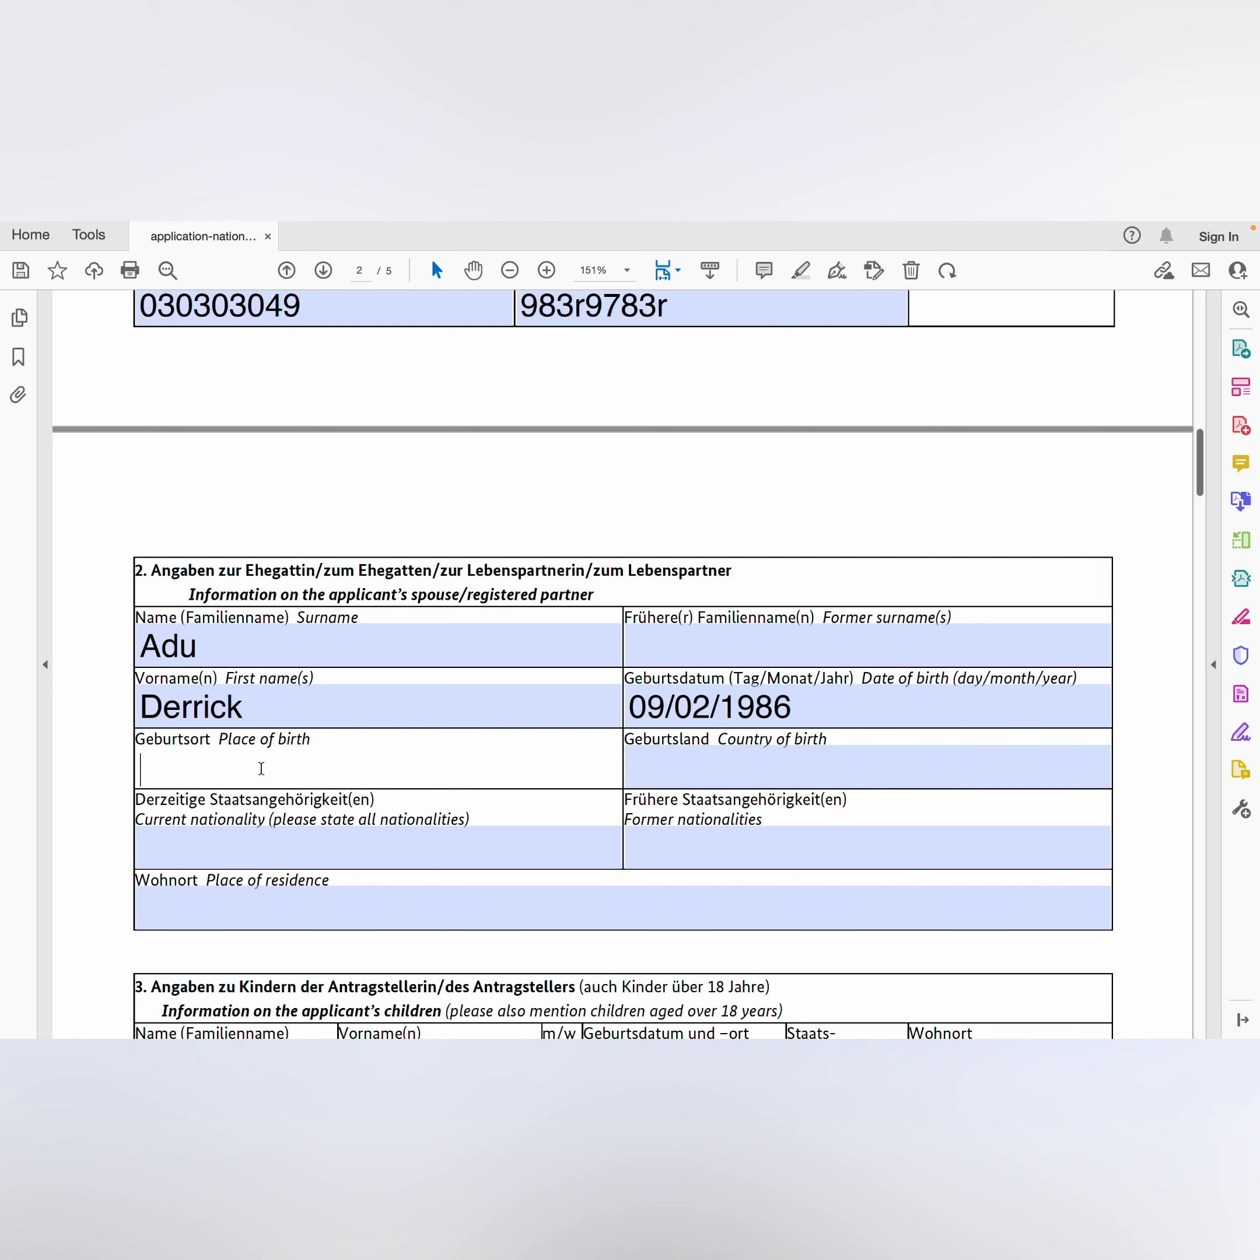
type("Ada")
left_click(631, 772)
type("ghana")
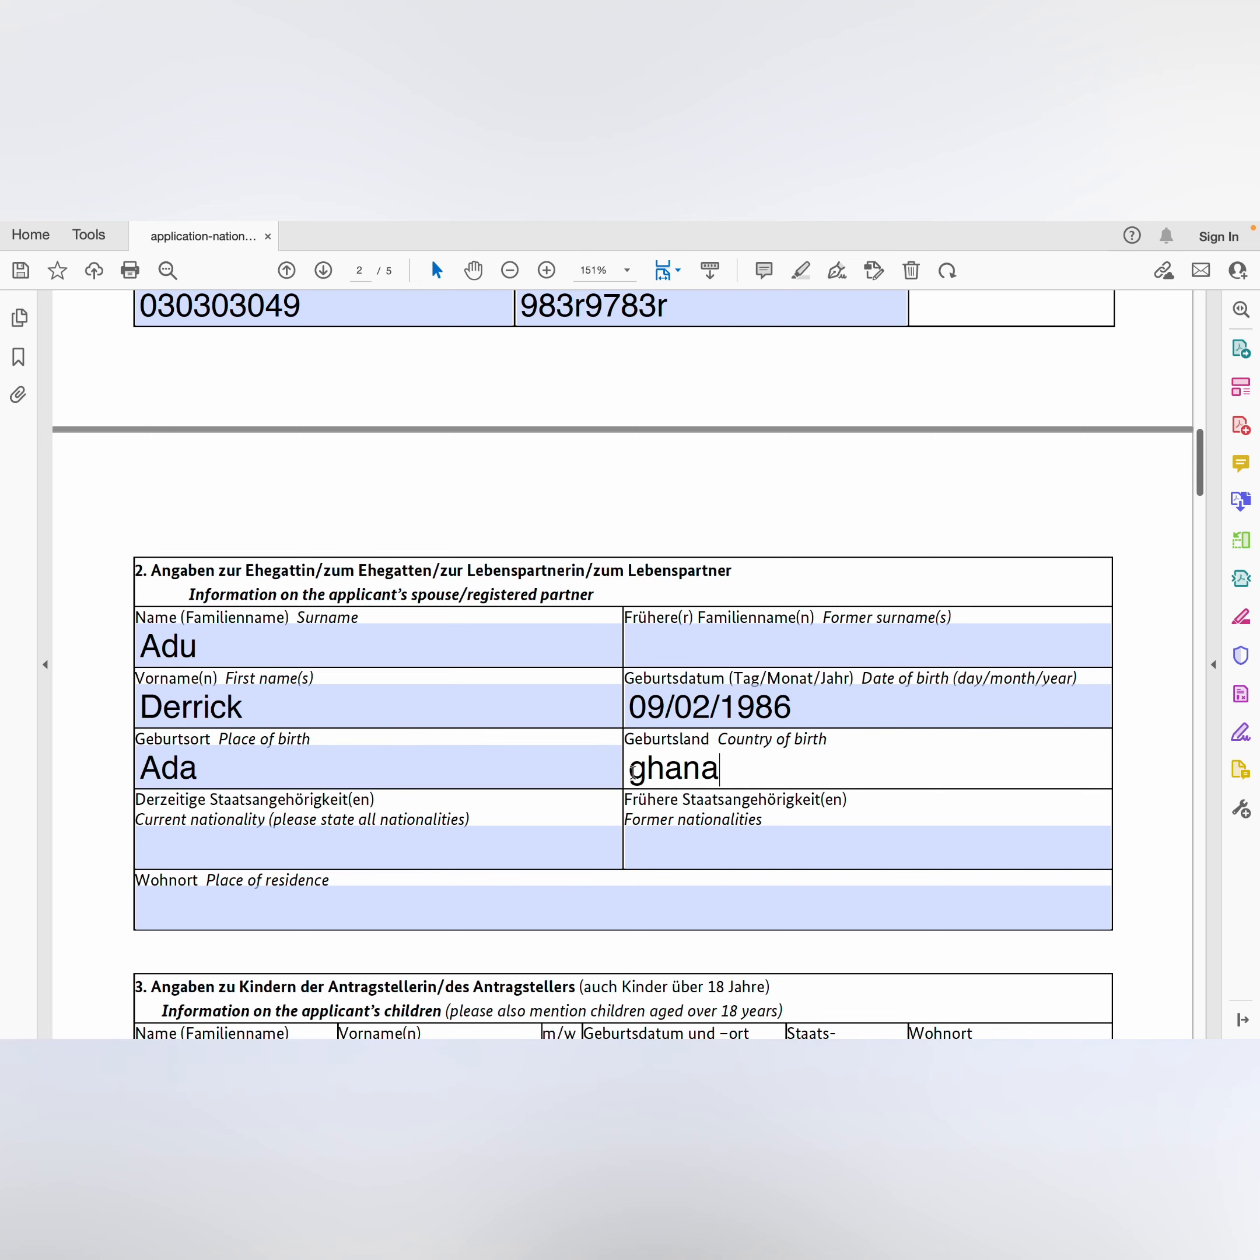
scroll(631, 772, "down", 3)
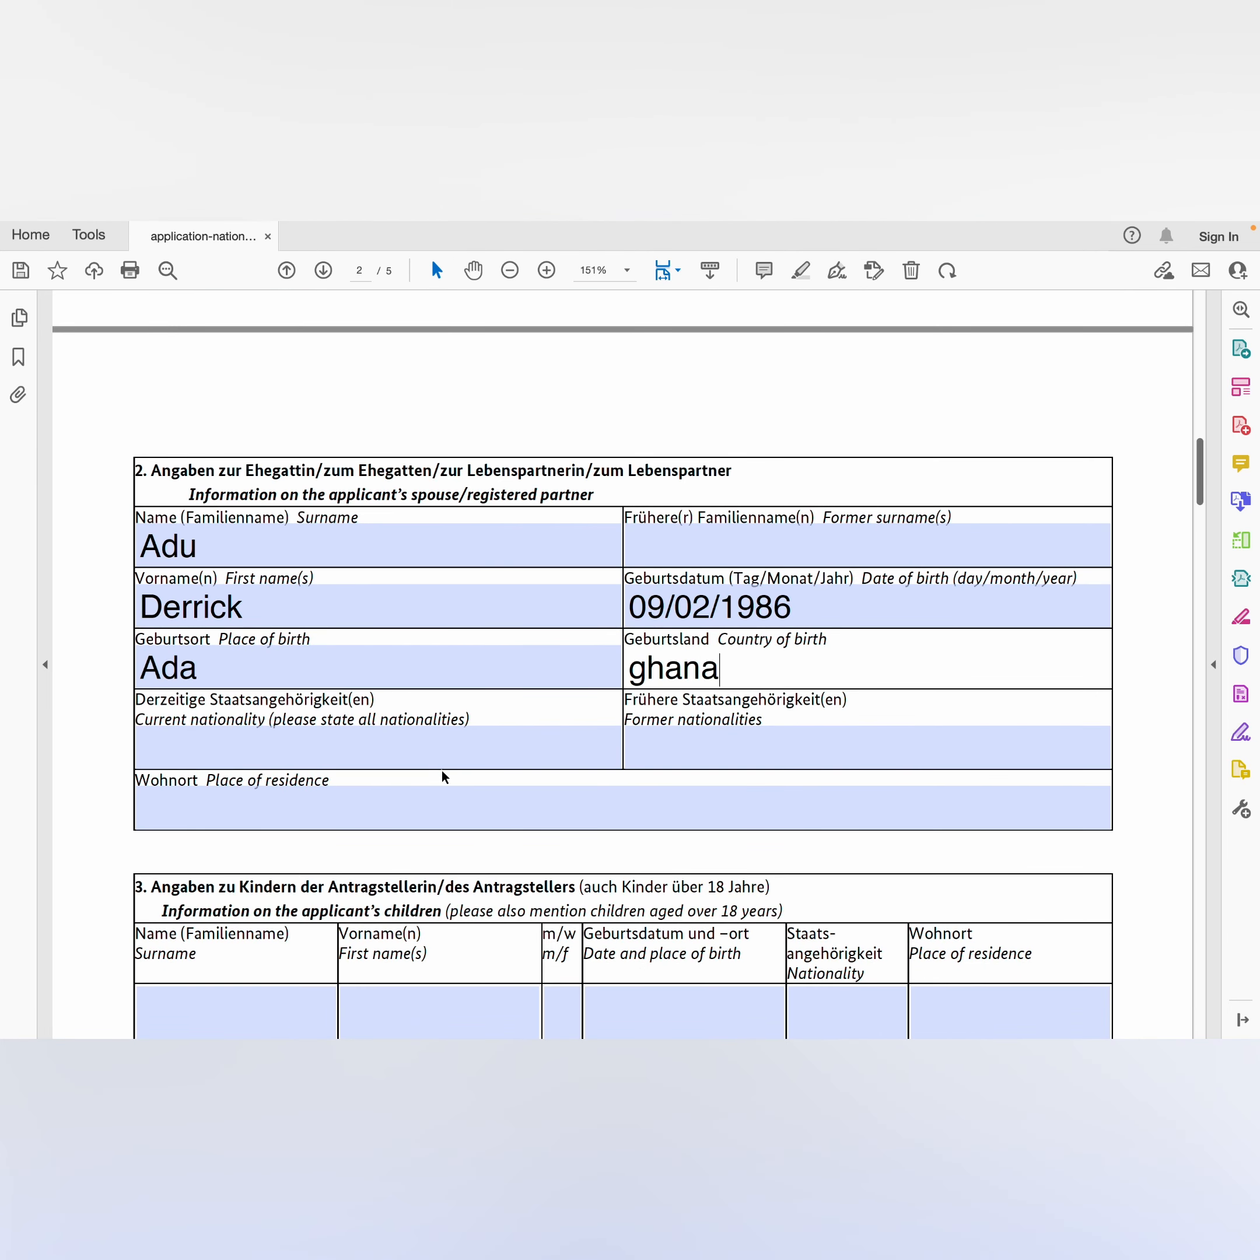
Step: Enter the spouse's P.O. box place of residence, correcting the misspelled town name
left_click(275, 807)
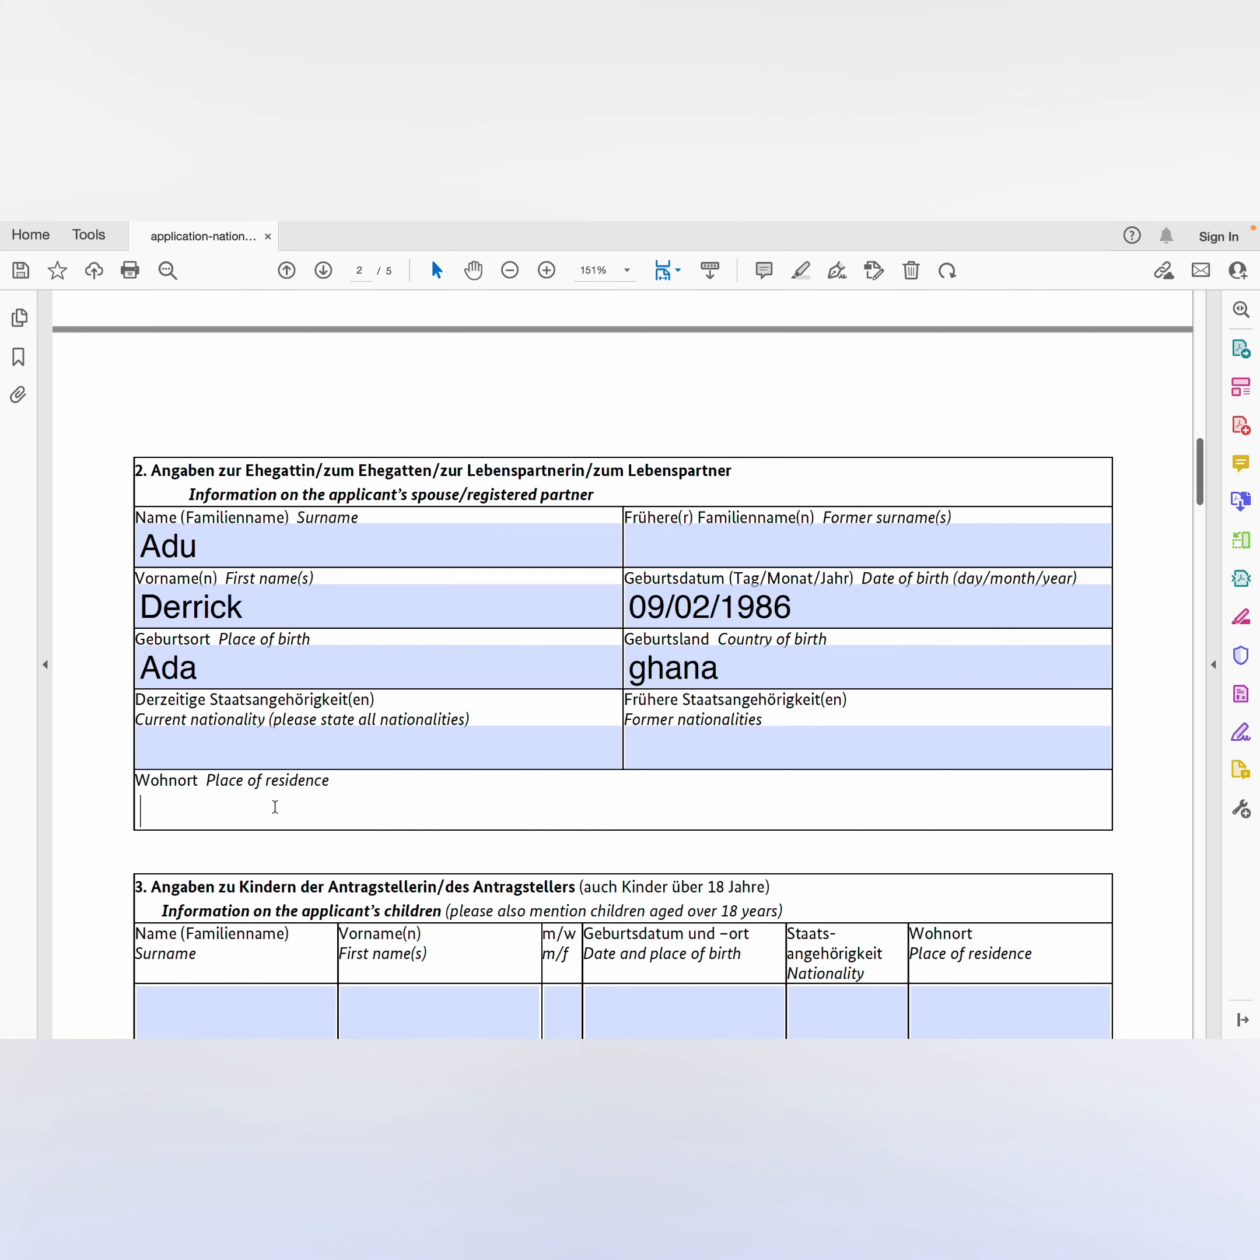
type("Po.b")
type("o")
key("BackSpace")
type("box 23 ")
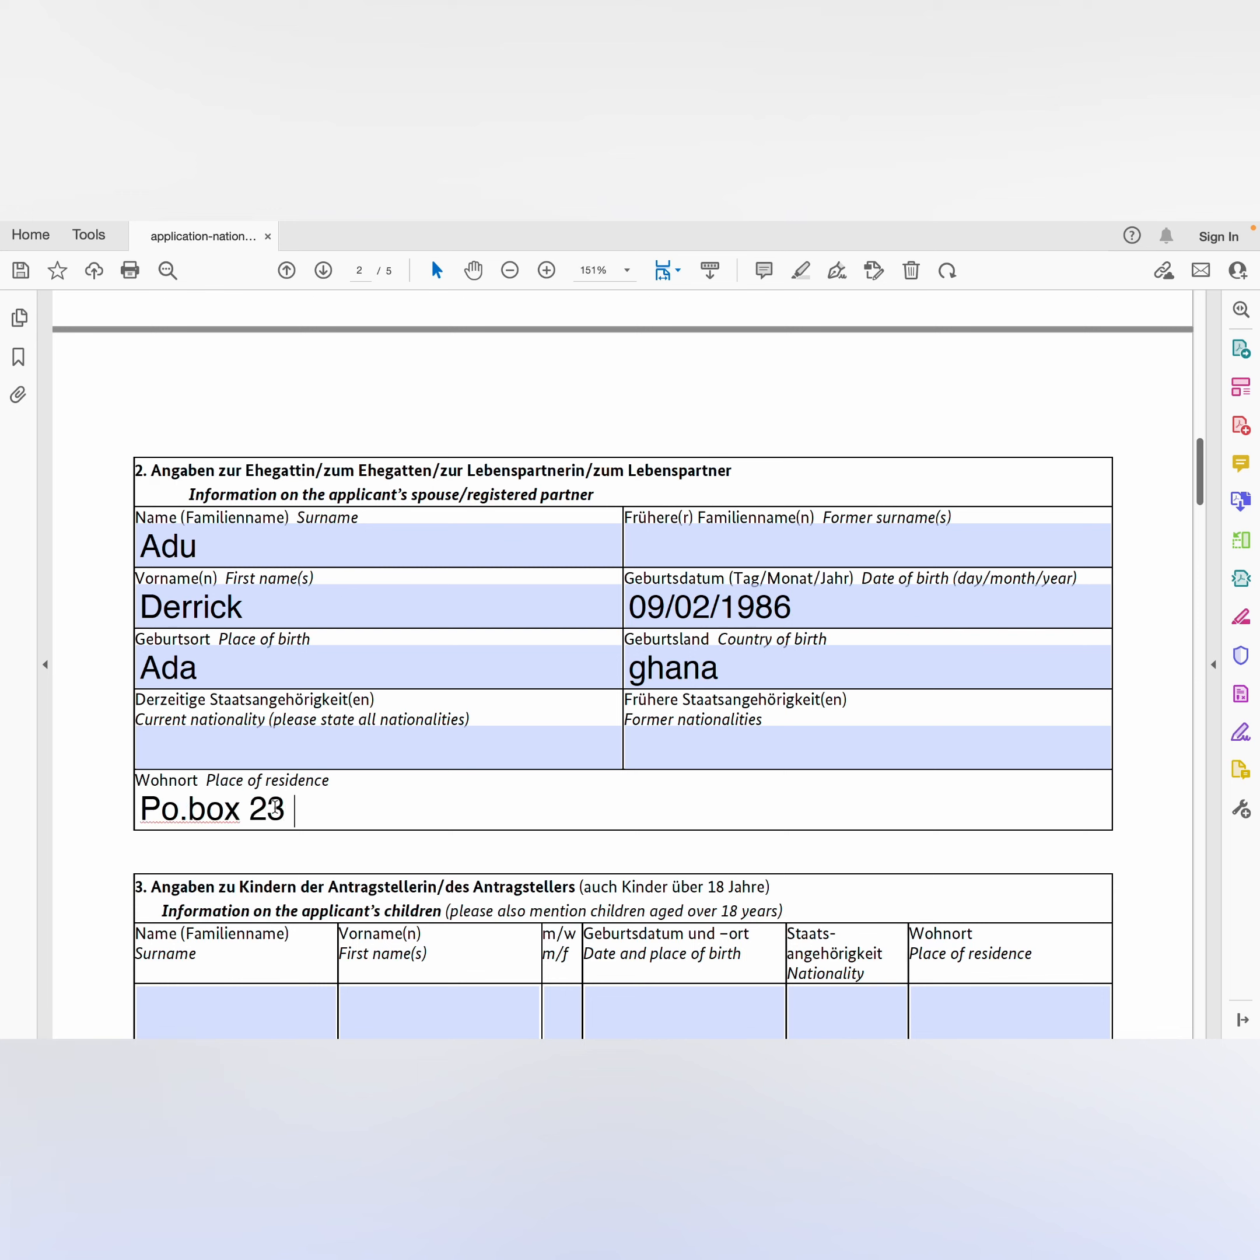
type("yokyo")
key("BackSpace")
key("BackSpace")
key("BackSpace")
key("BackSpace")
key("BackSpace")
type("oyoko")
scroll(276, 810, "down", 2)
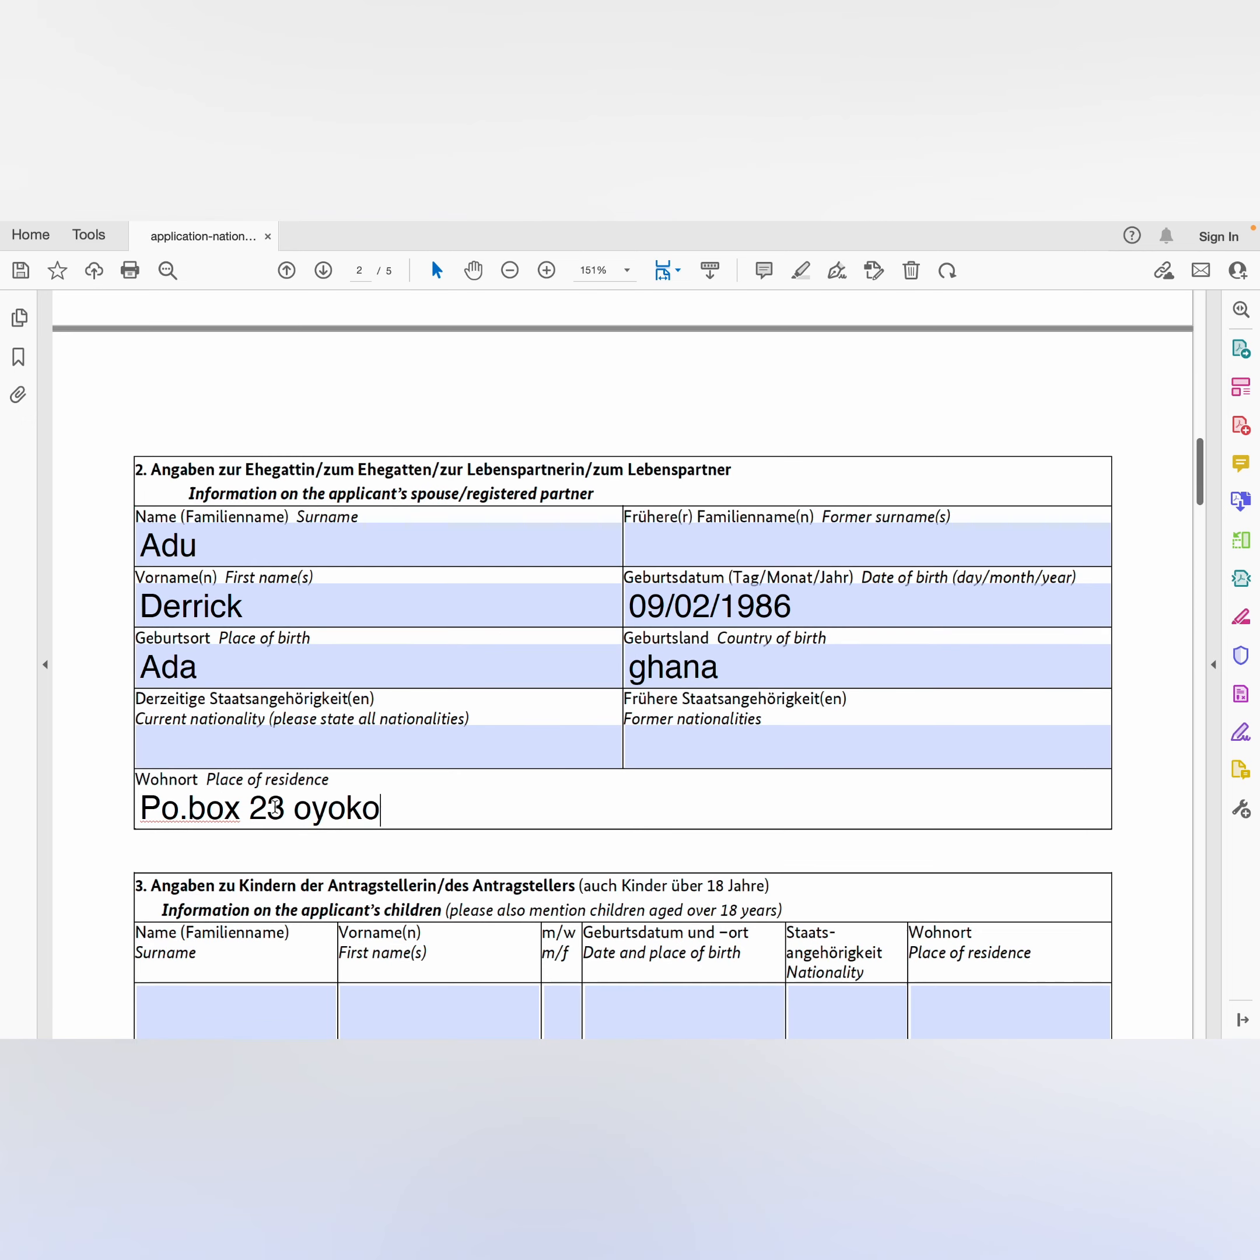
scroll(277, 813, "down", 3)
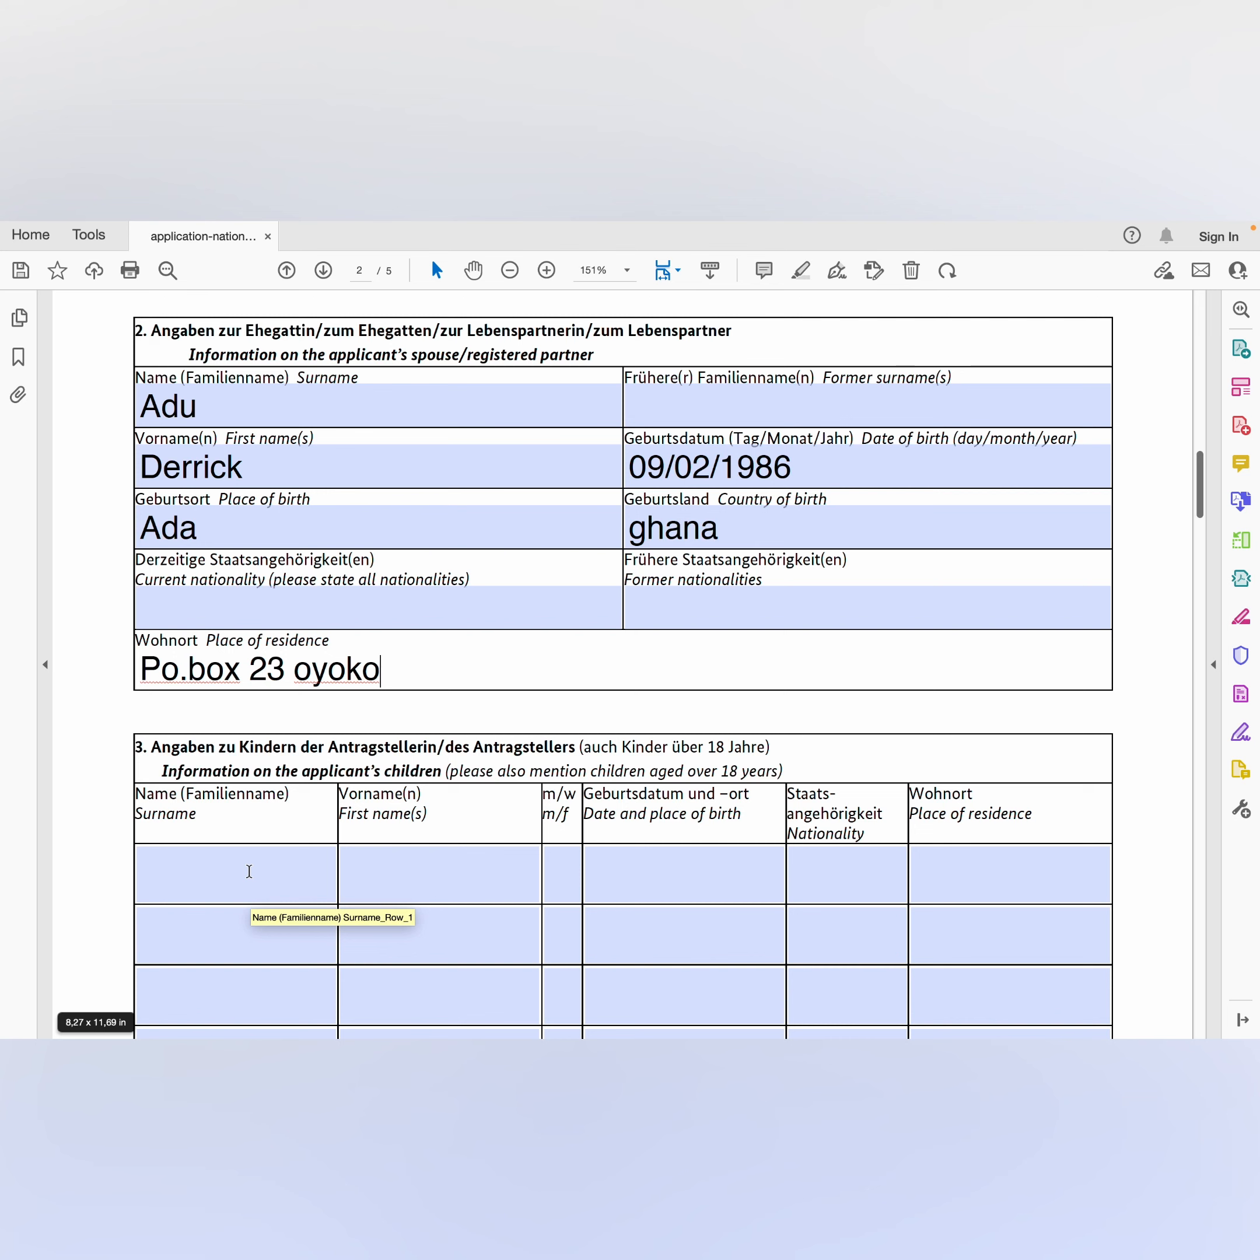
Step: Enter the first child's surname, first name and sex m
left_click(249, 870)
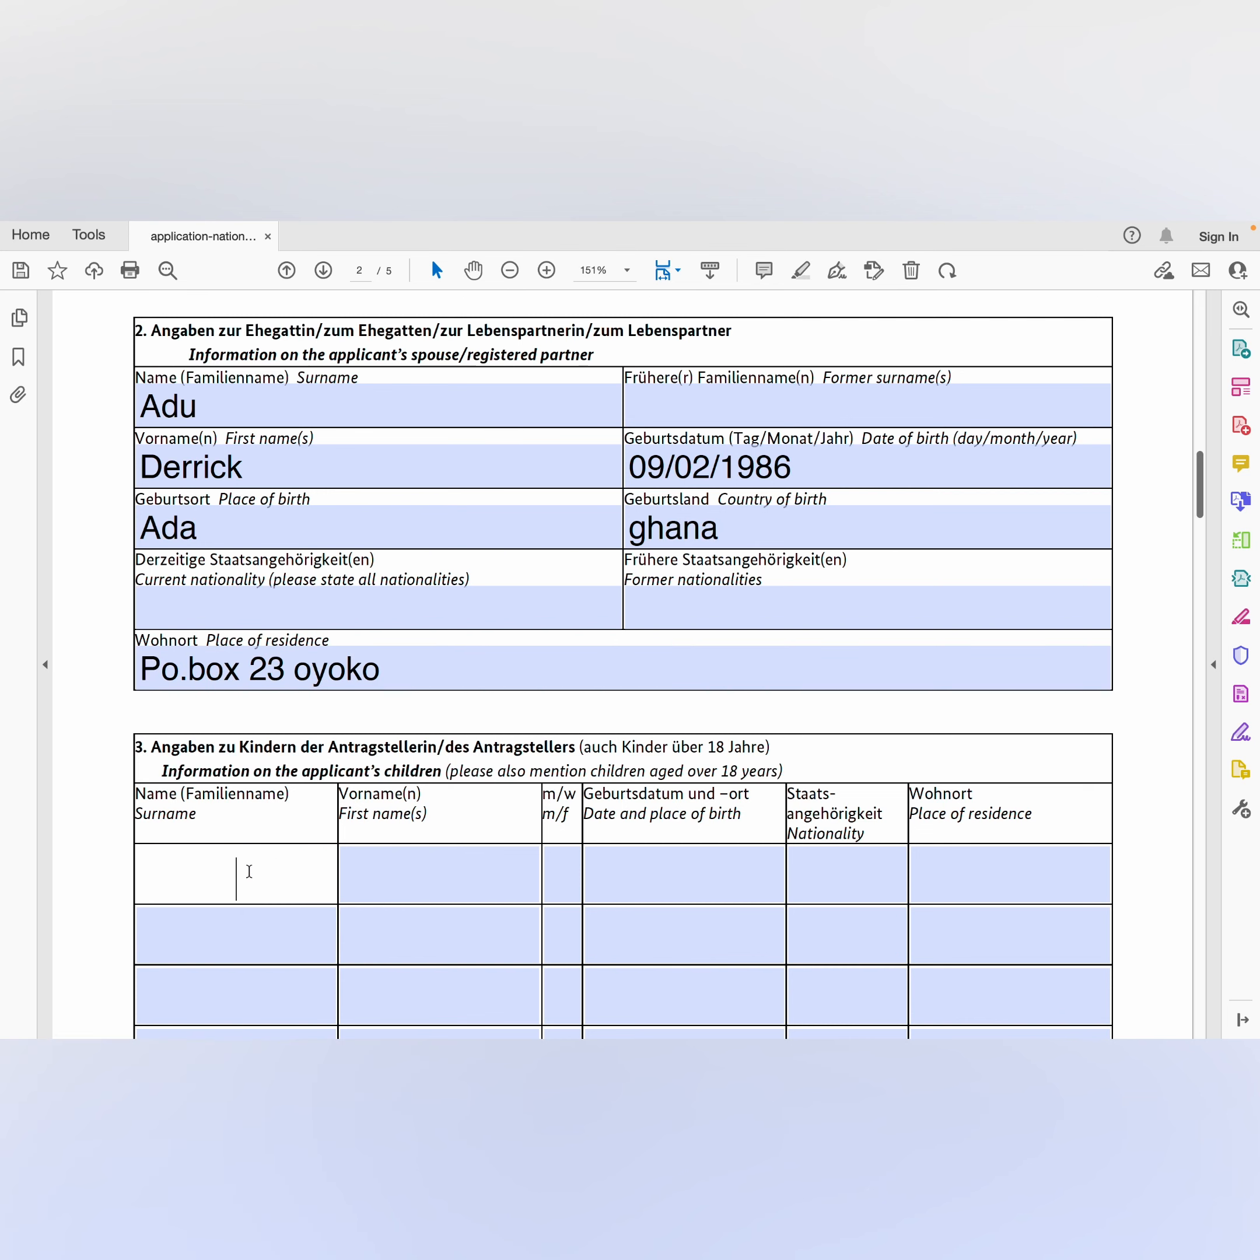
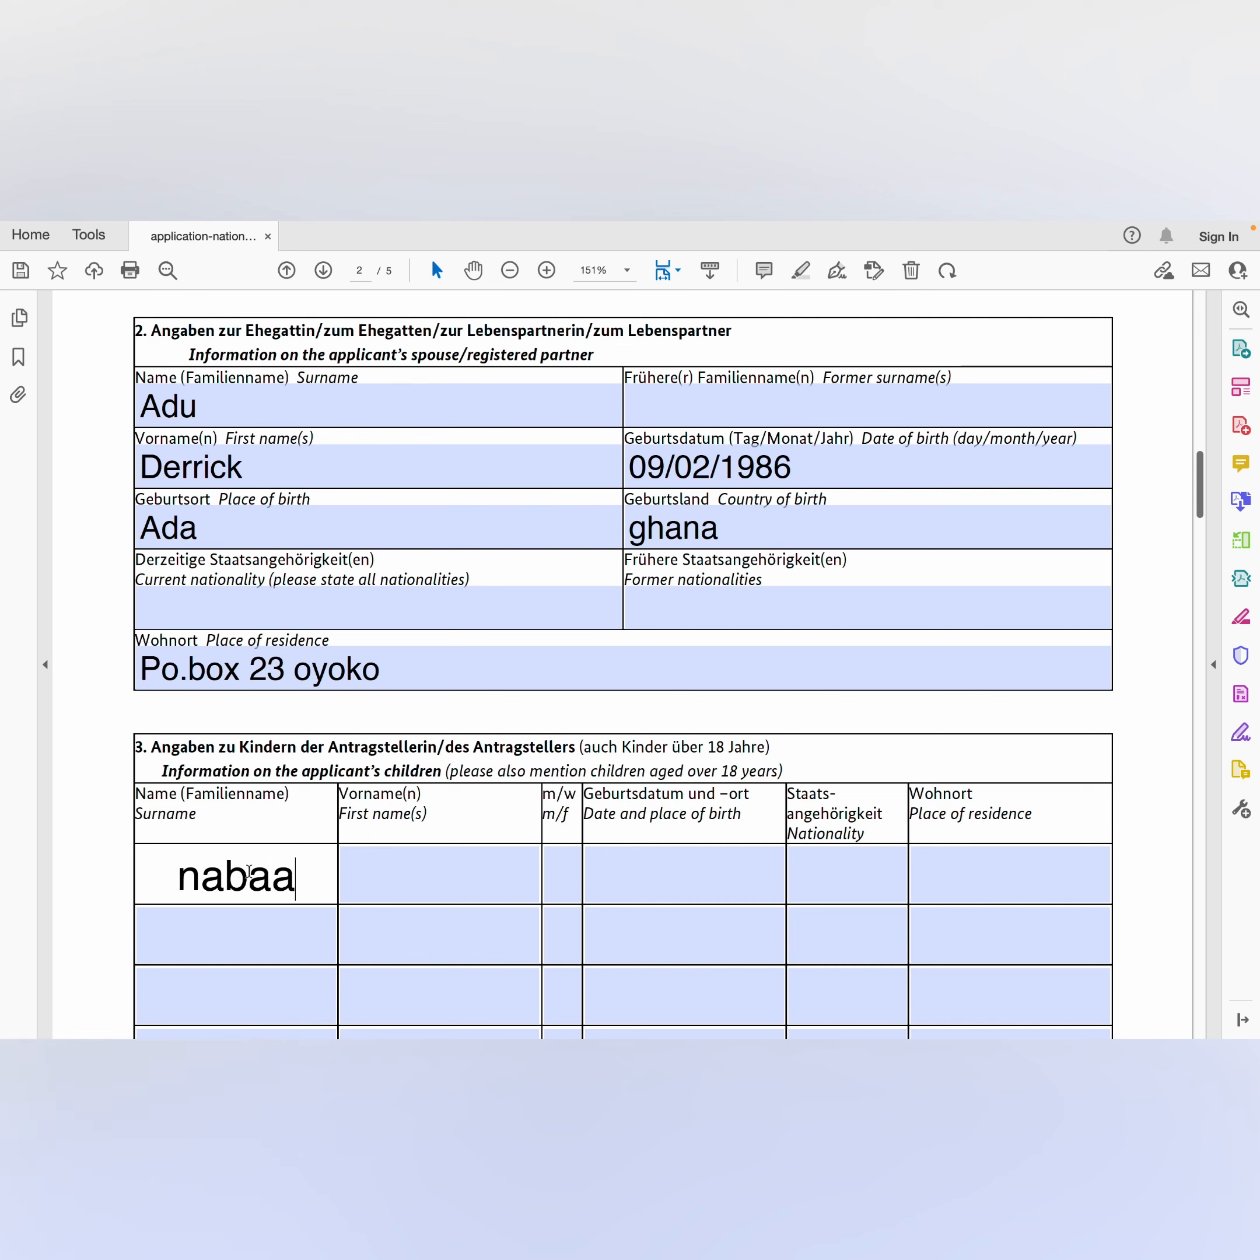
left_click(369, 877)
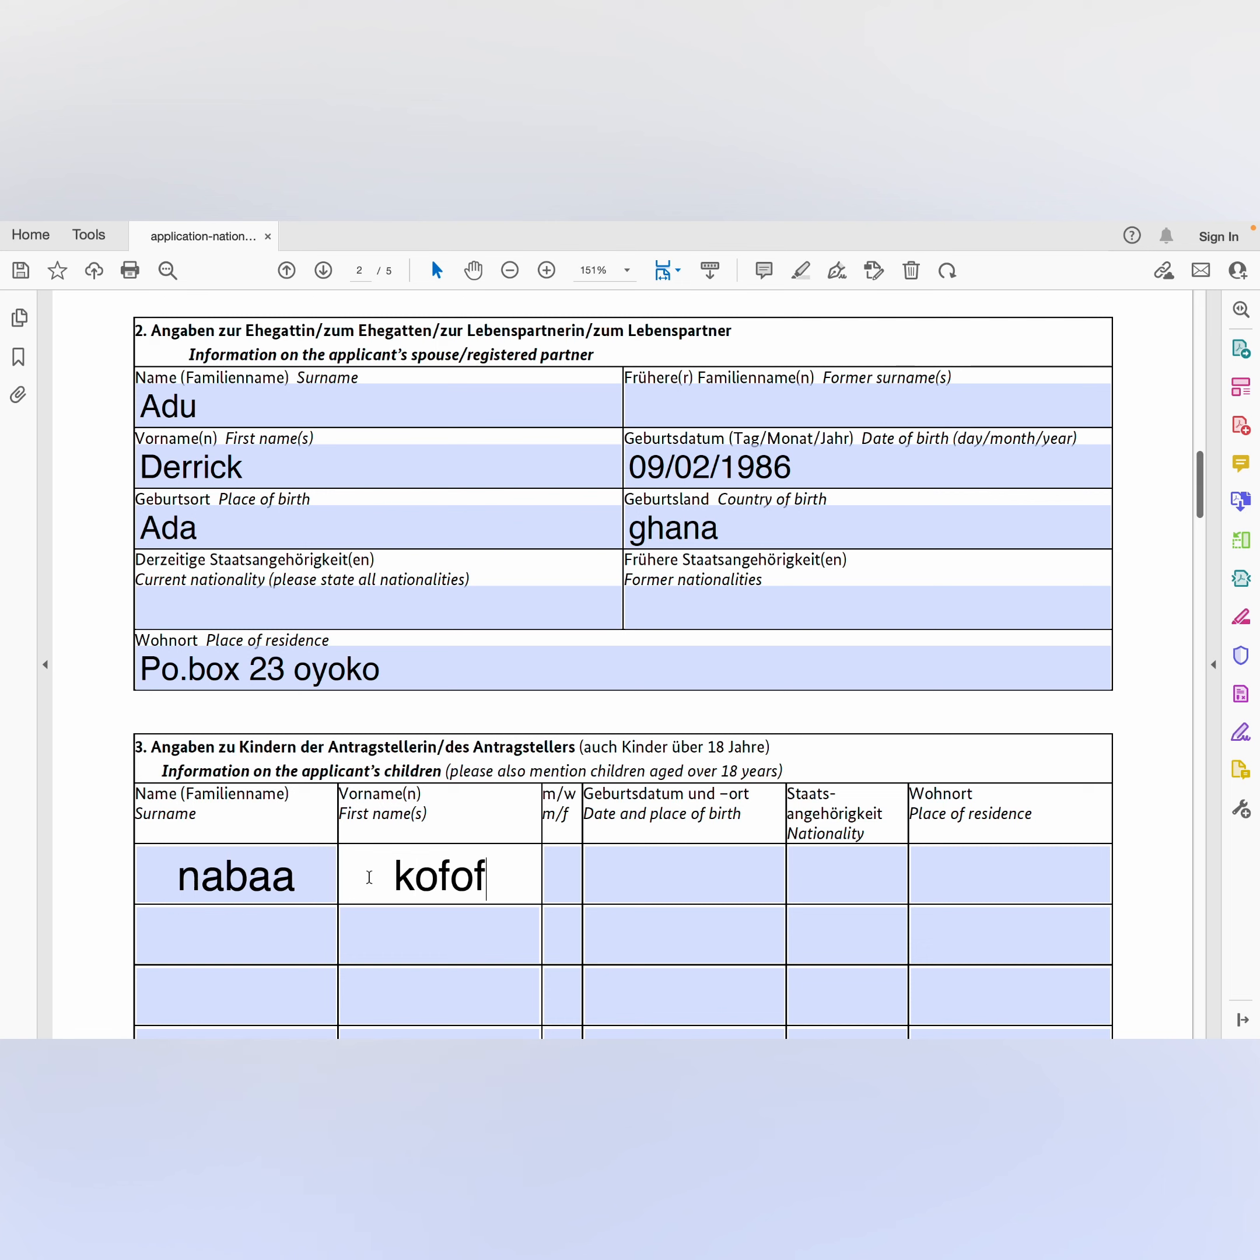
left_click(568, 889)
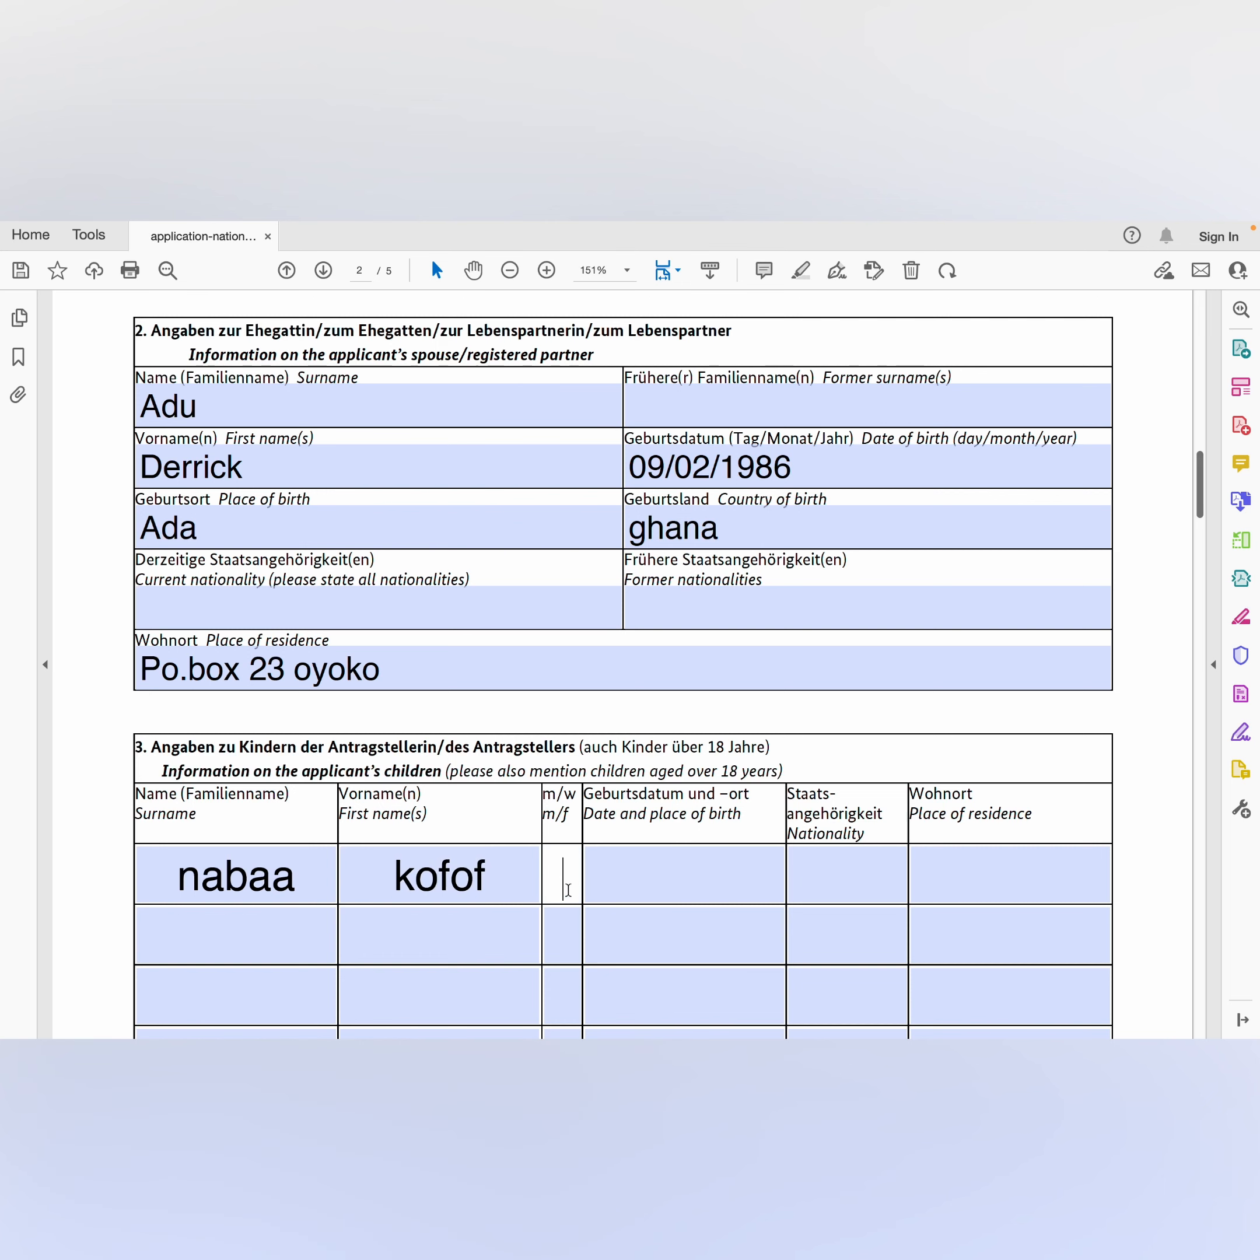
type("m")
left_click(655, 890)
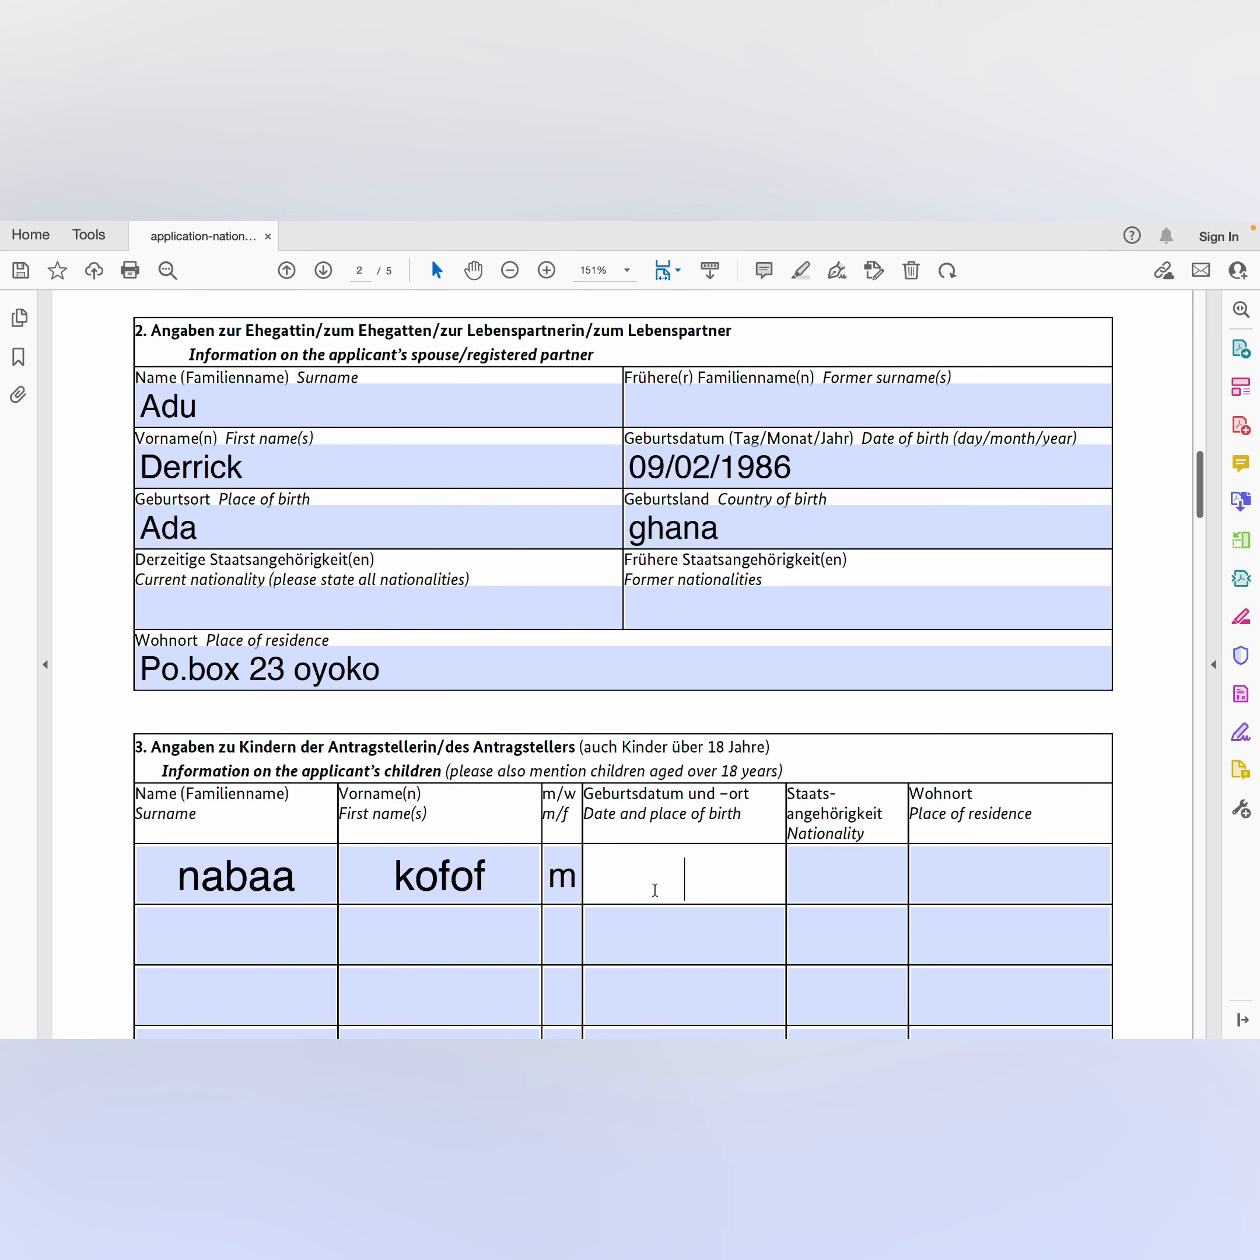
type("09/")
type("2/")
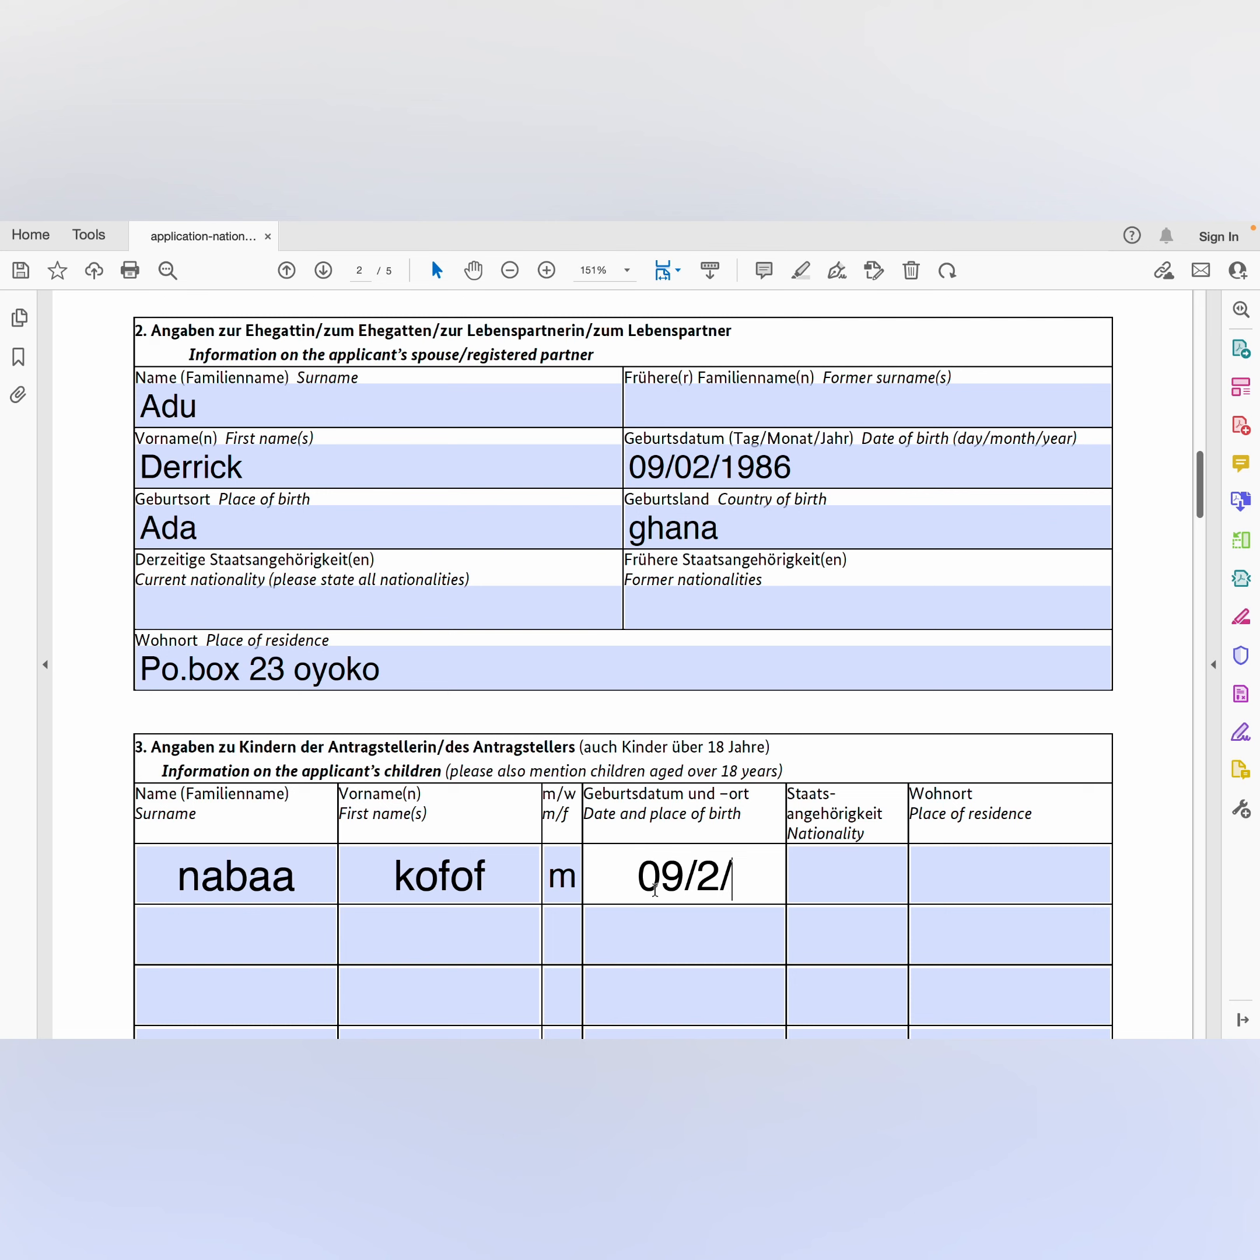
type("2020")
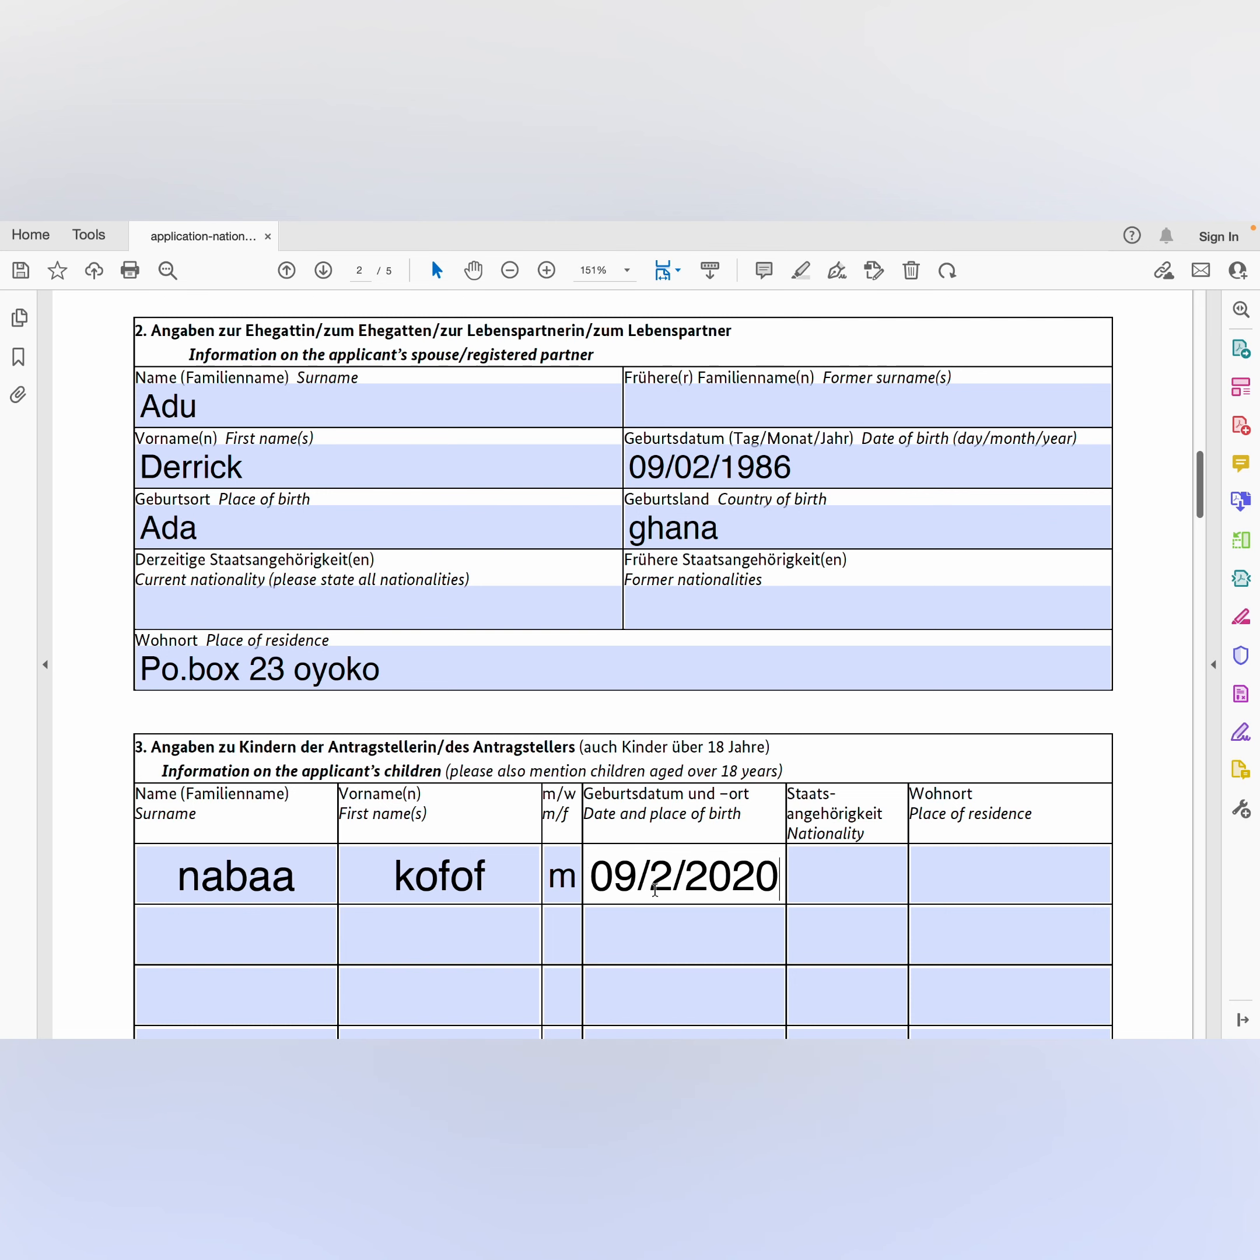
left_click(827, 879)
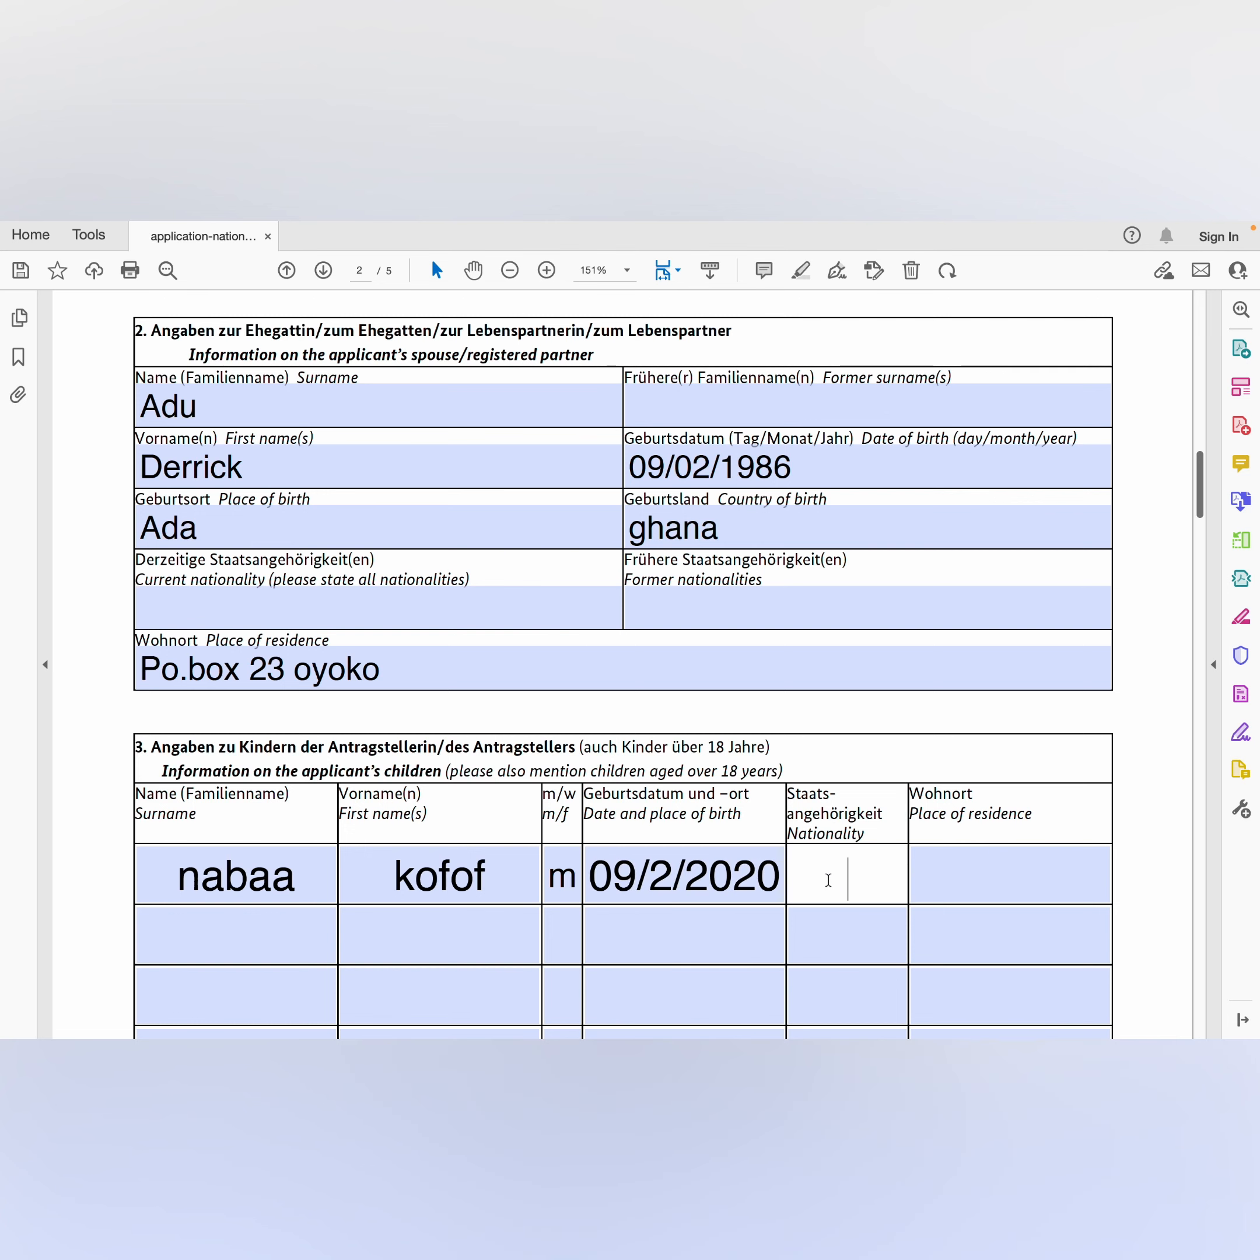
type("Ghanaian")
left_click(967, 879)
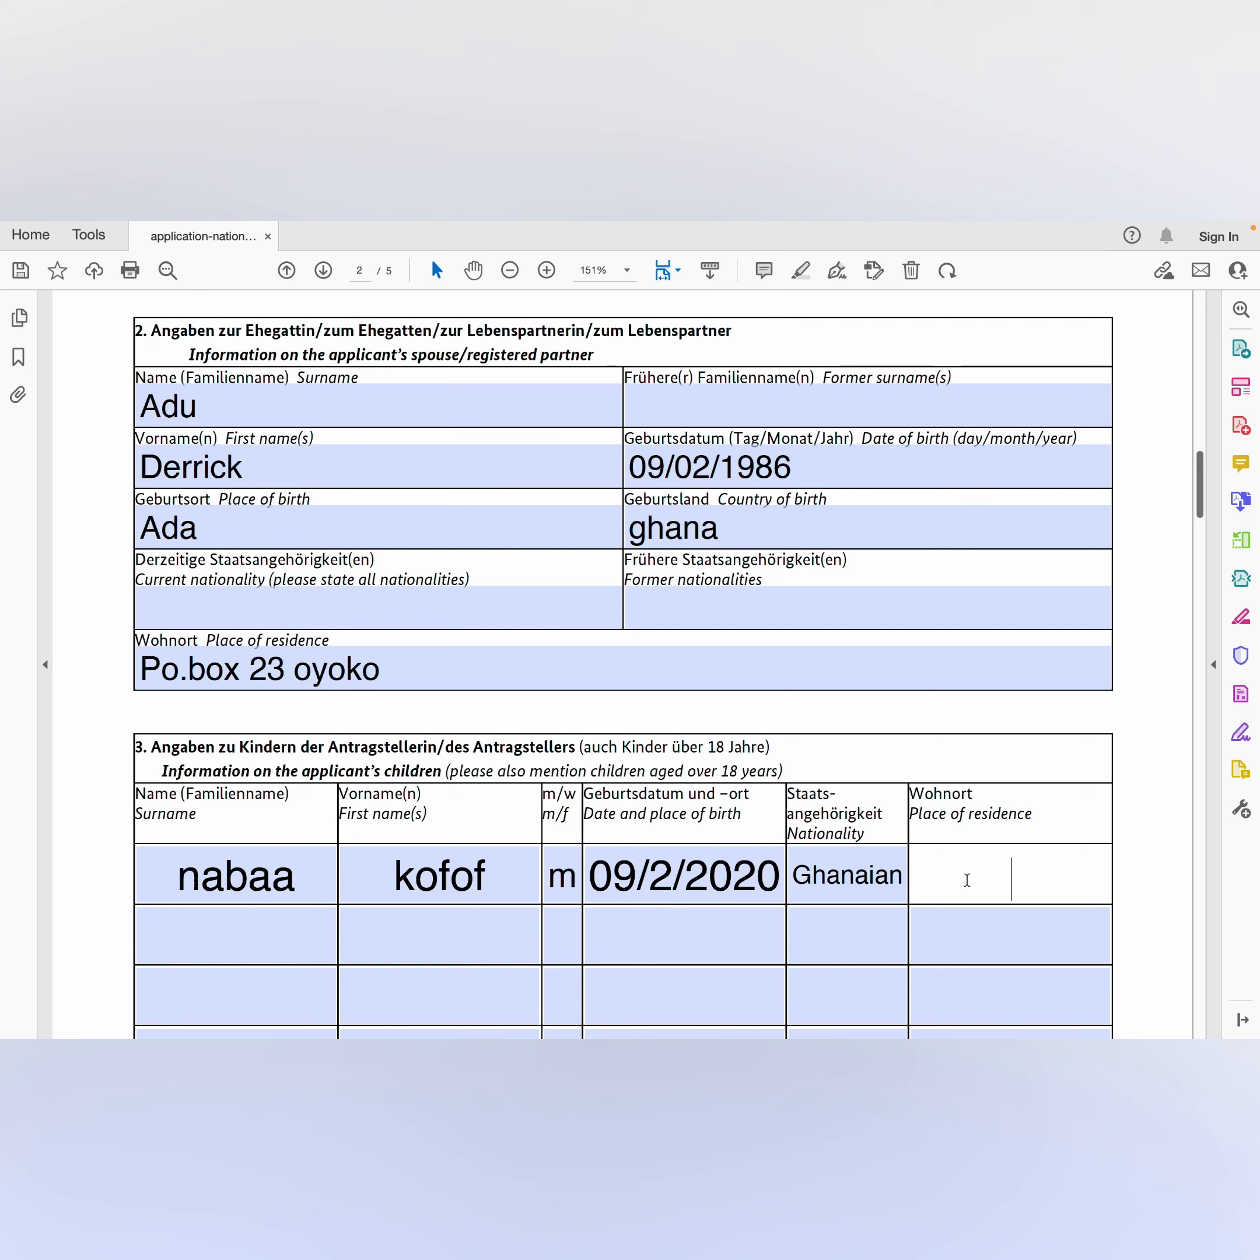
type("po boc")
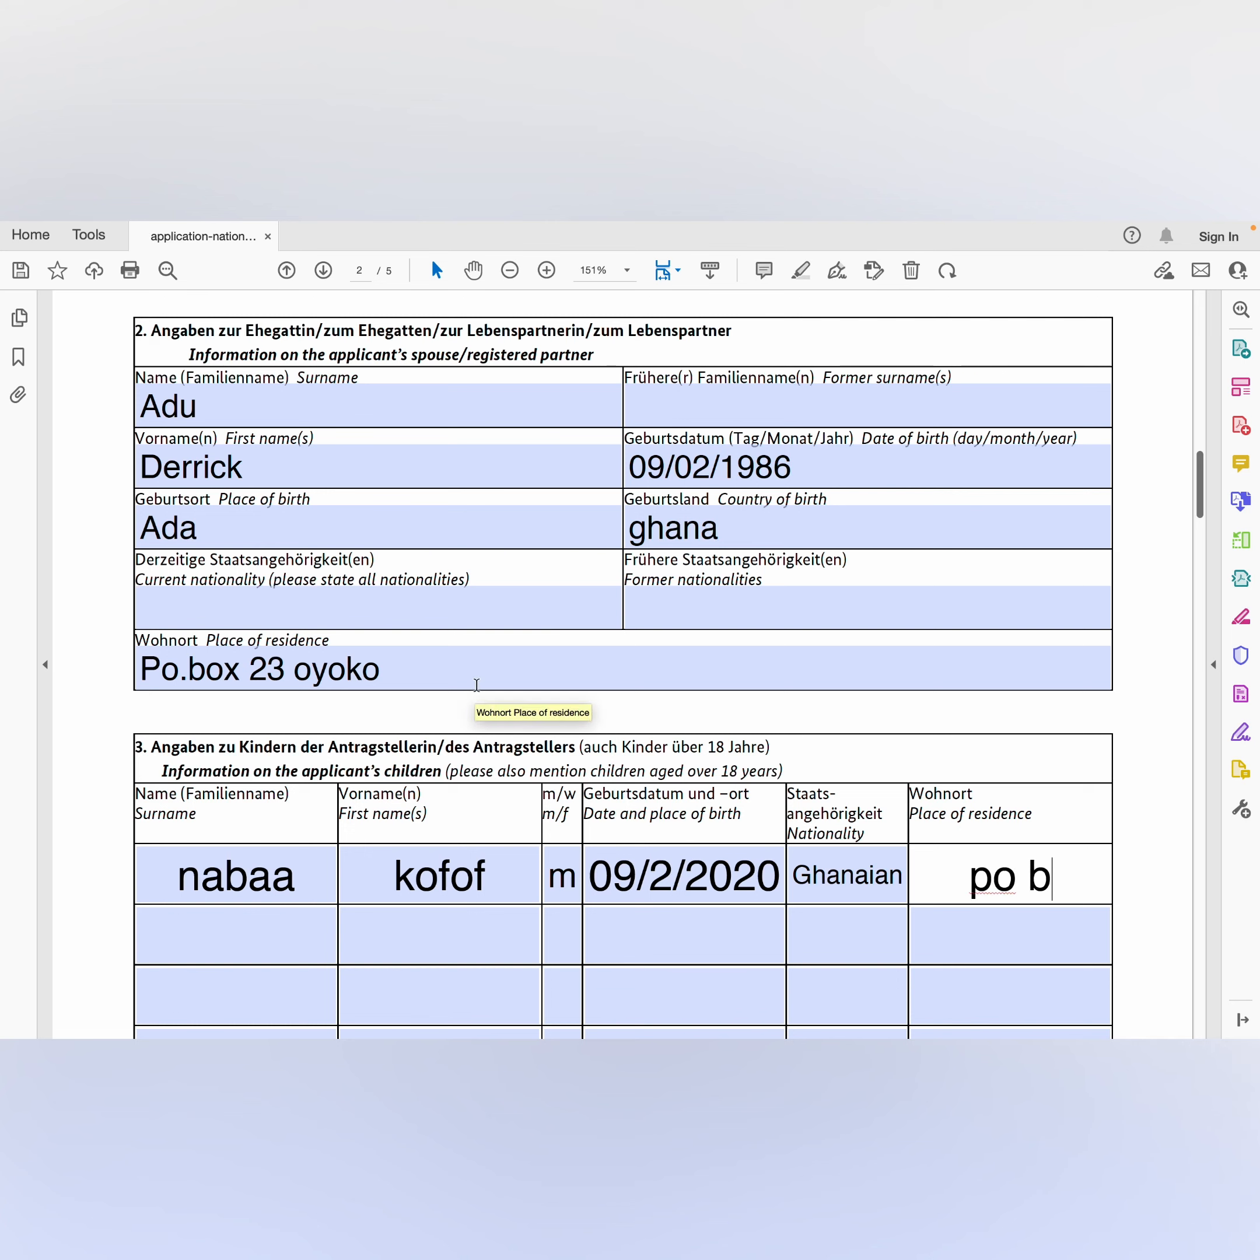
key("BackSpace")
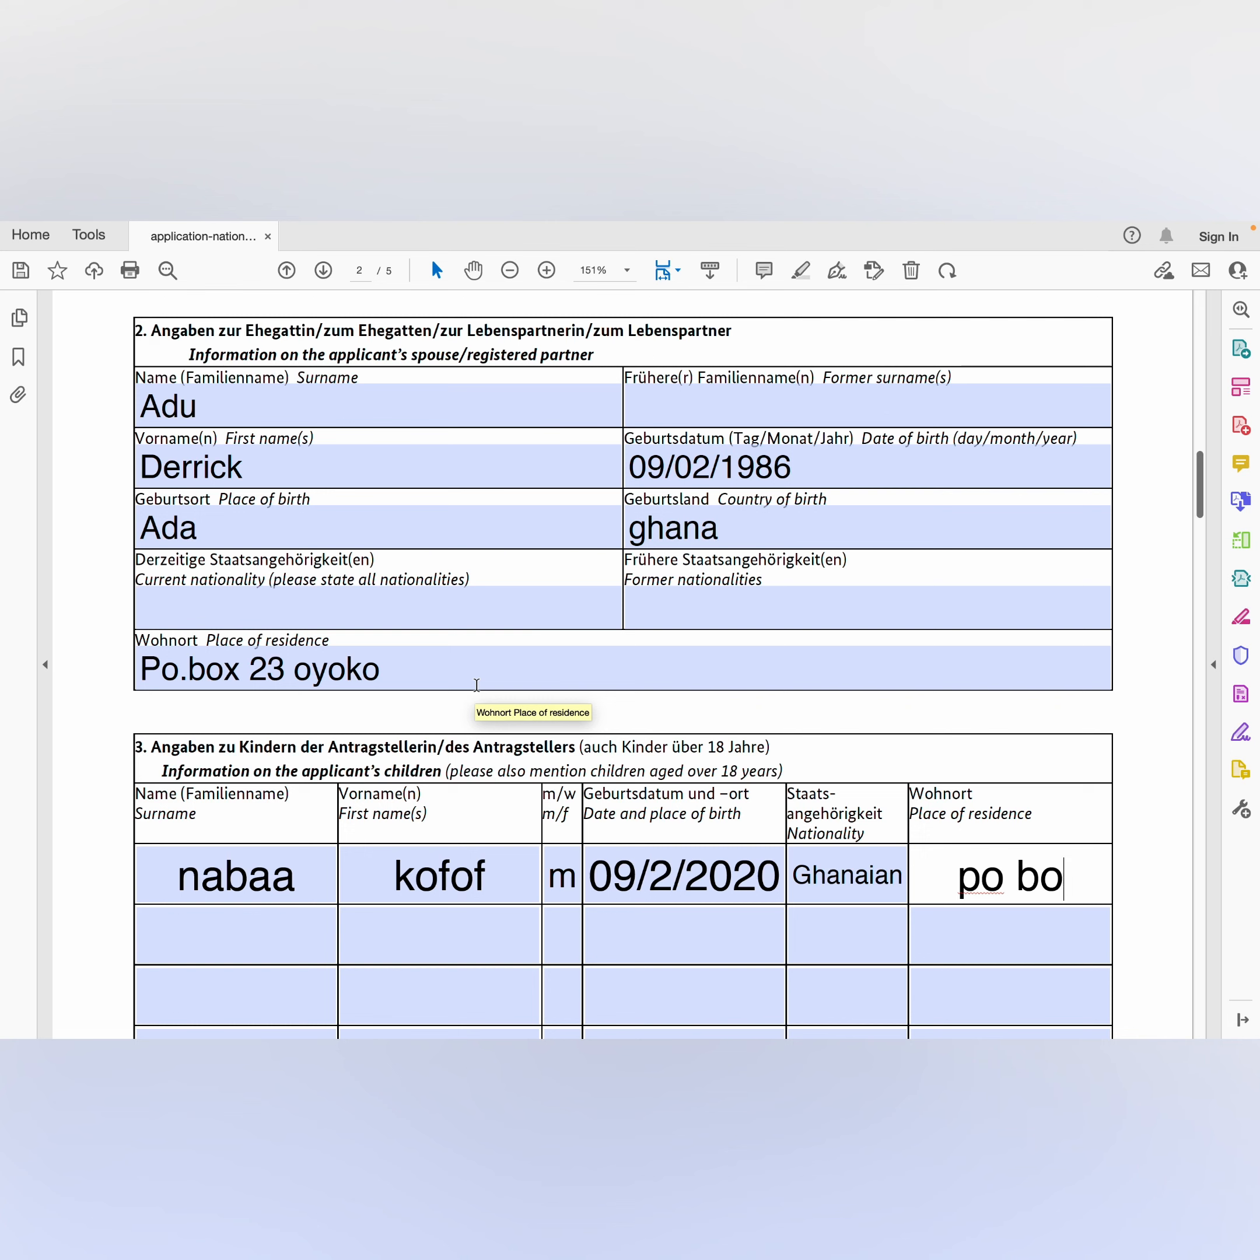
type("x ")
type("2")
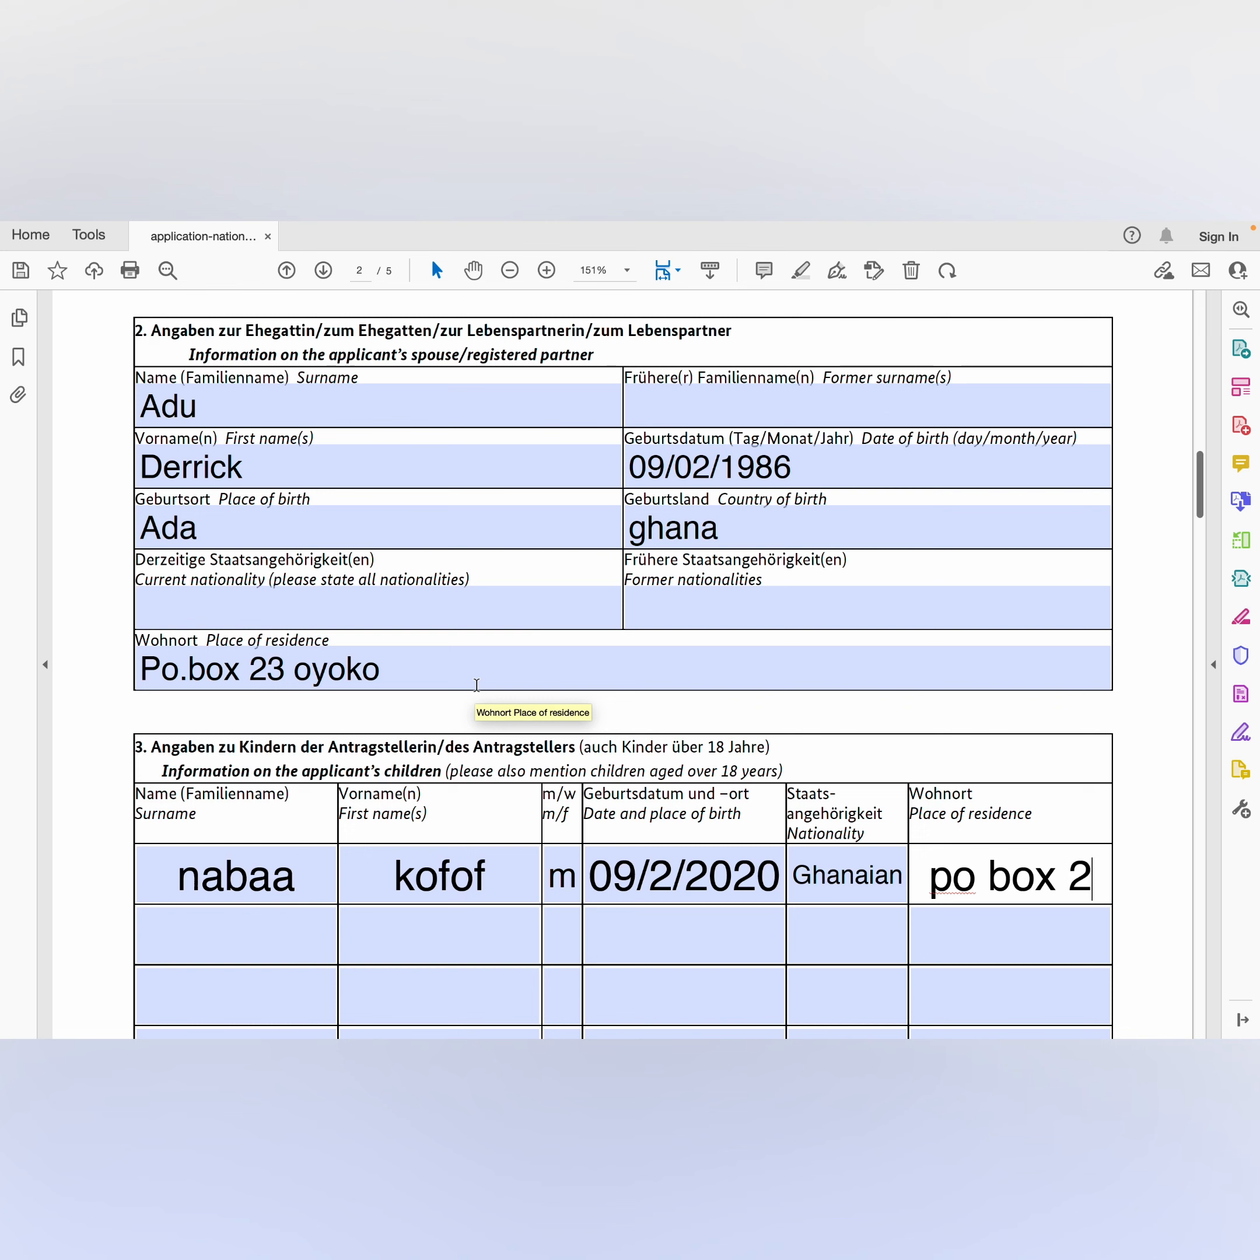
type(" yoyoko")
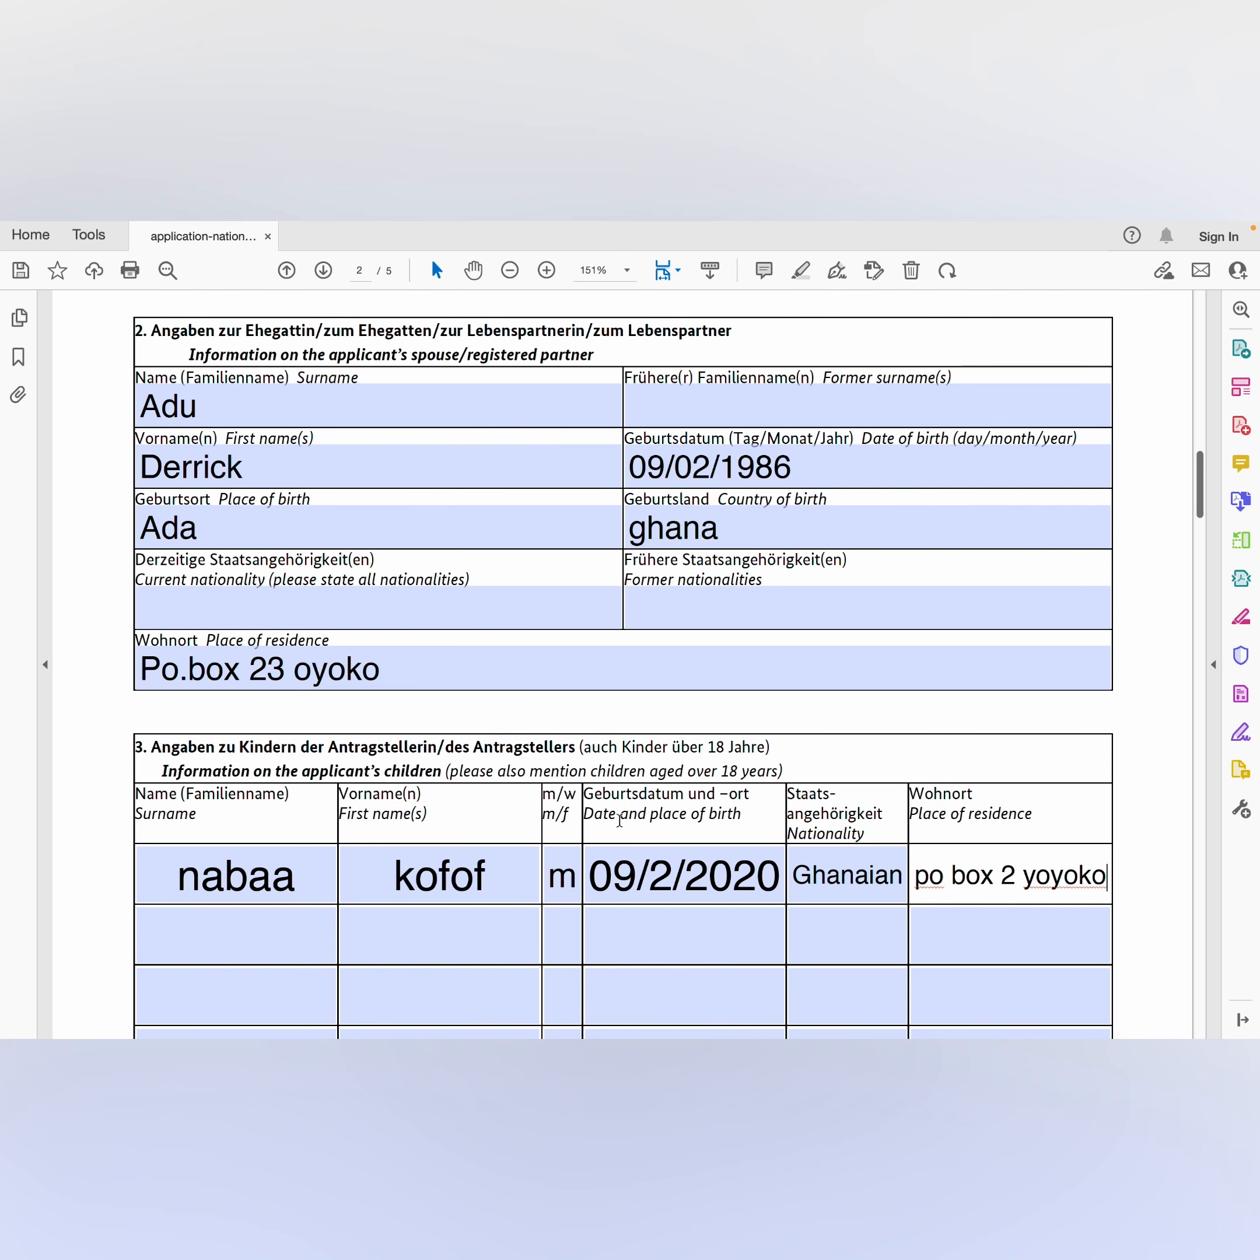
scroll(619, 819, "down", 2)
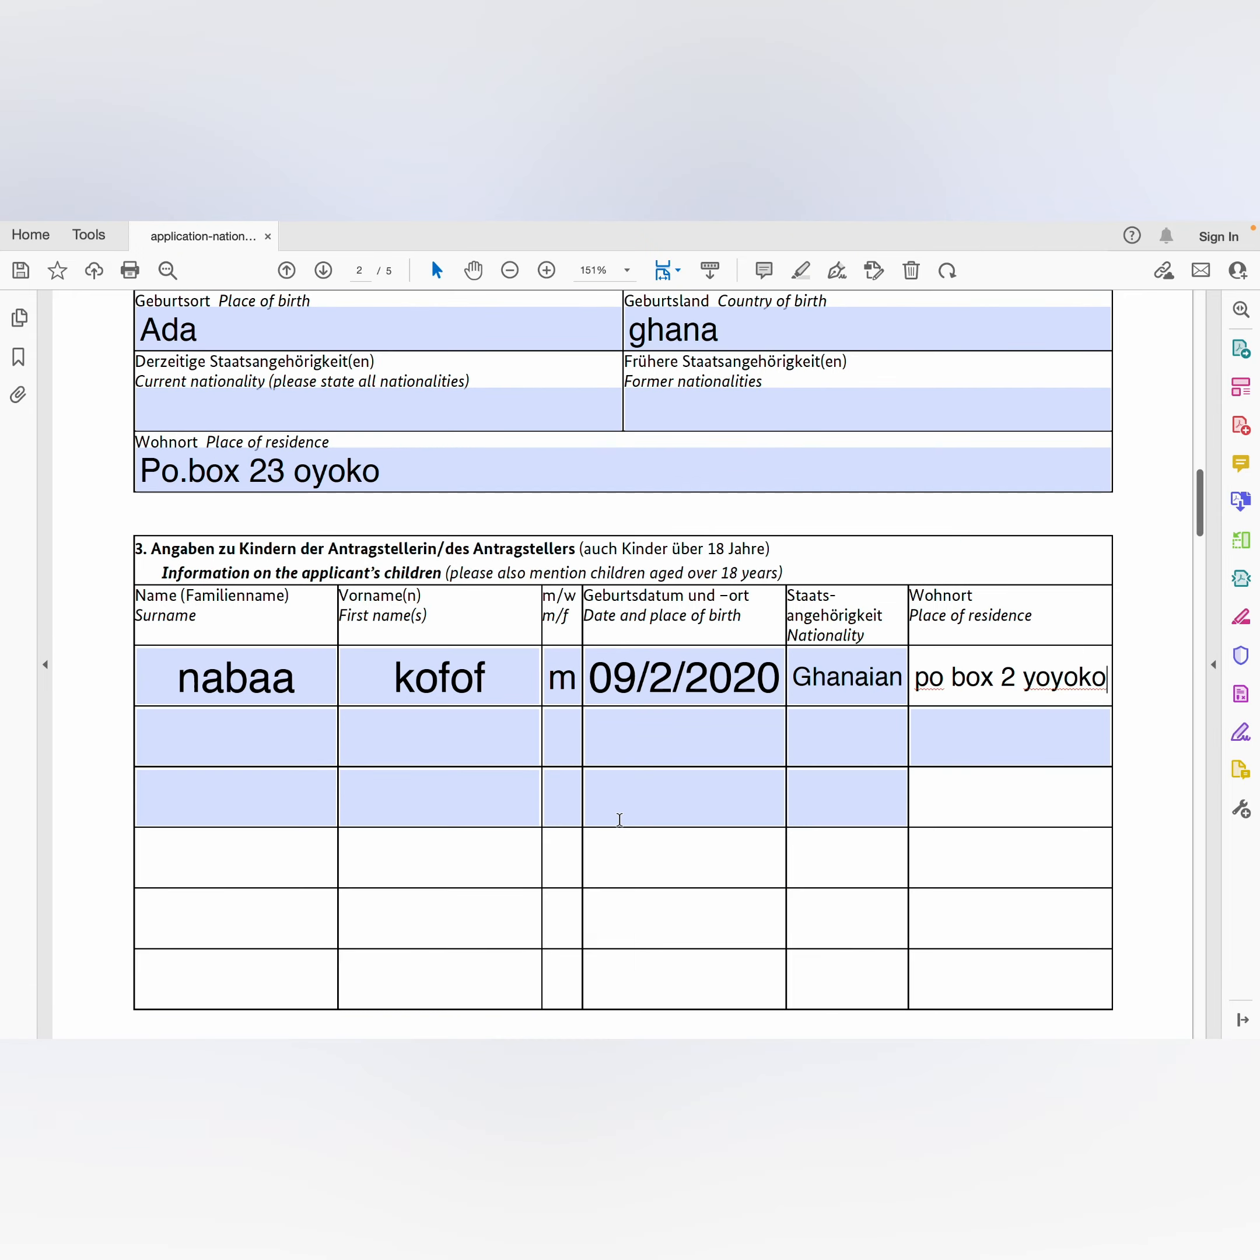
Step: Enter the father's surname and first name in section 4
scroll(619, 819, "down", 4)
scroll(620, 819, "down", 3)
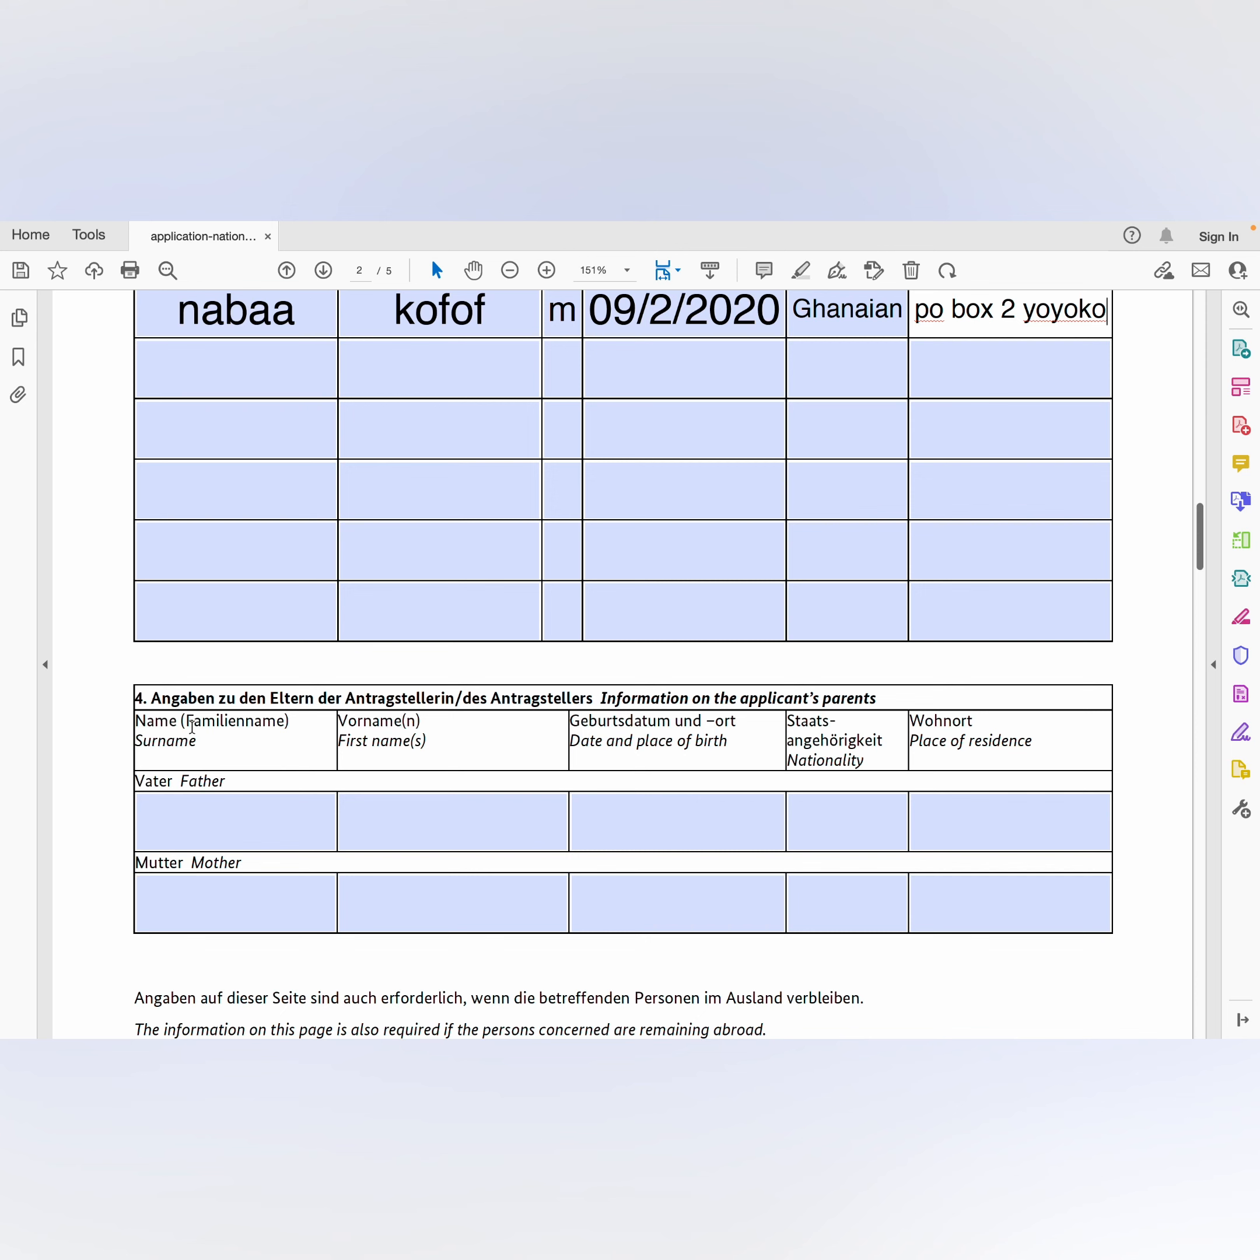
left_click(199, 817)
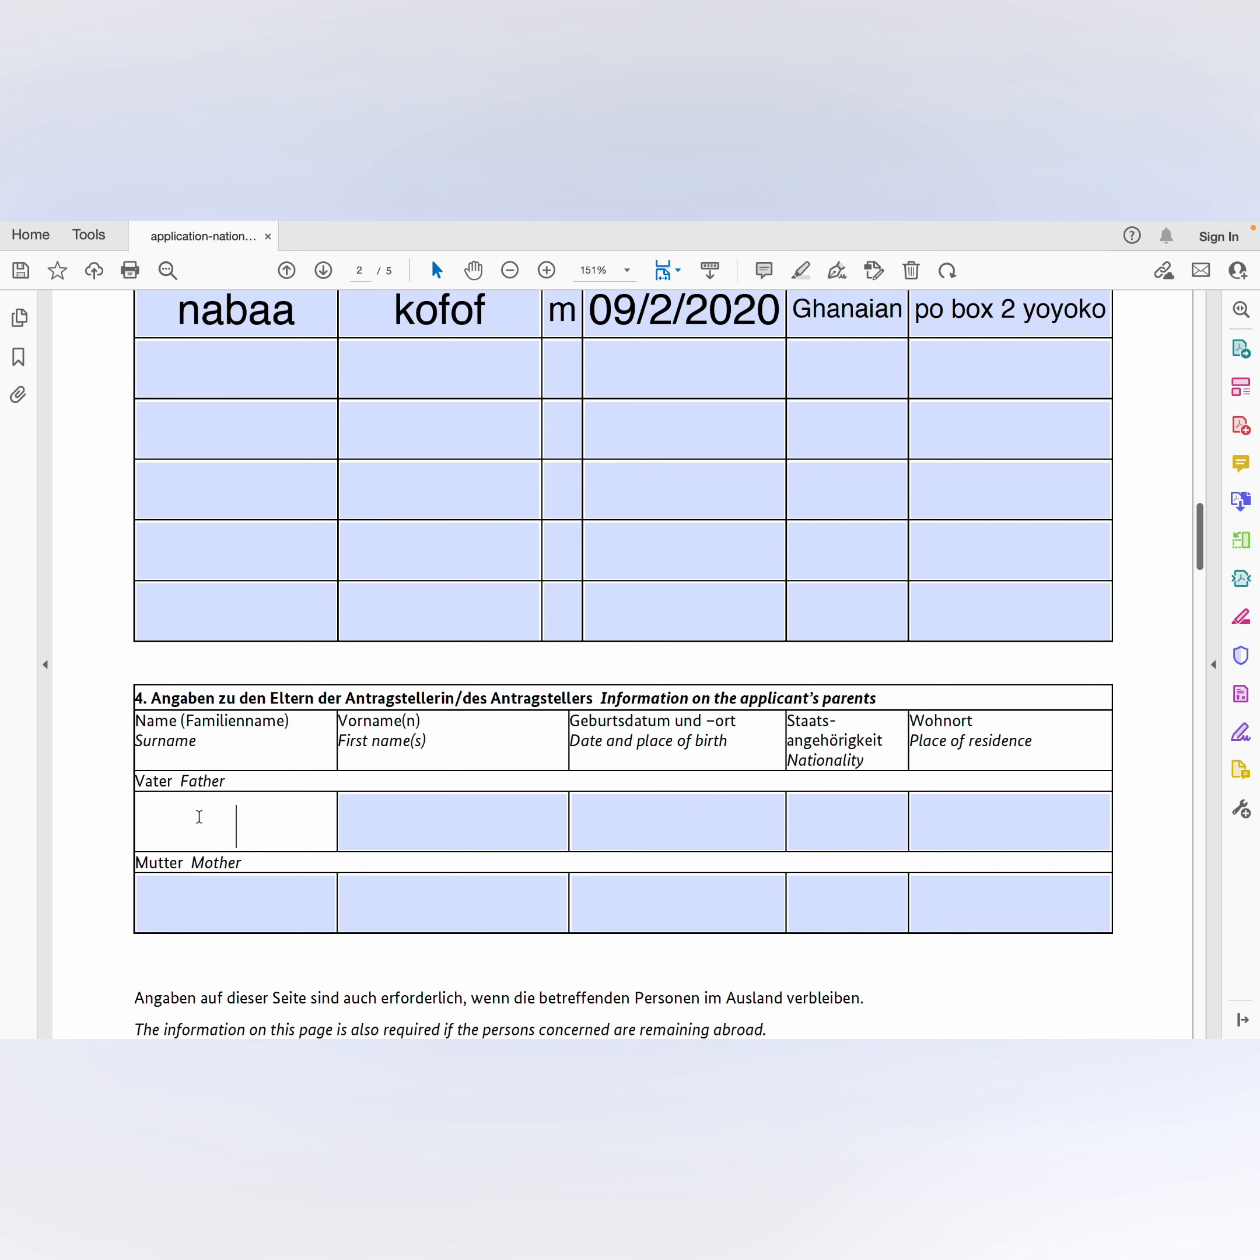
left_click(355, 832)
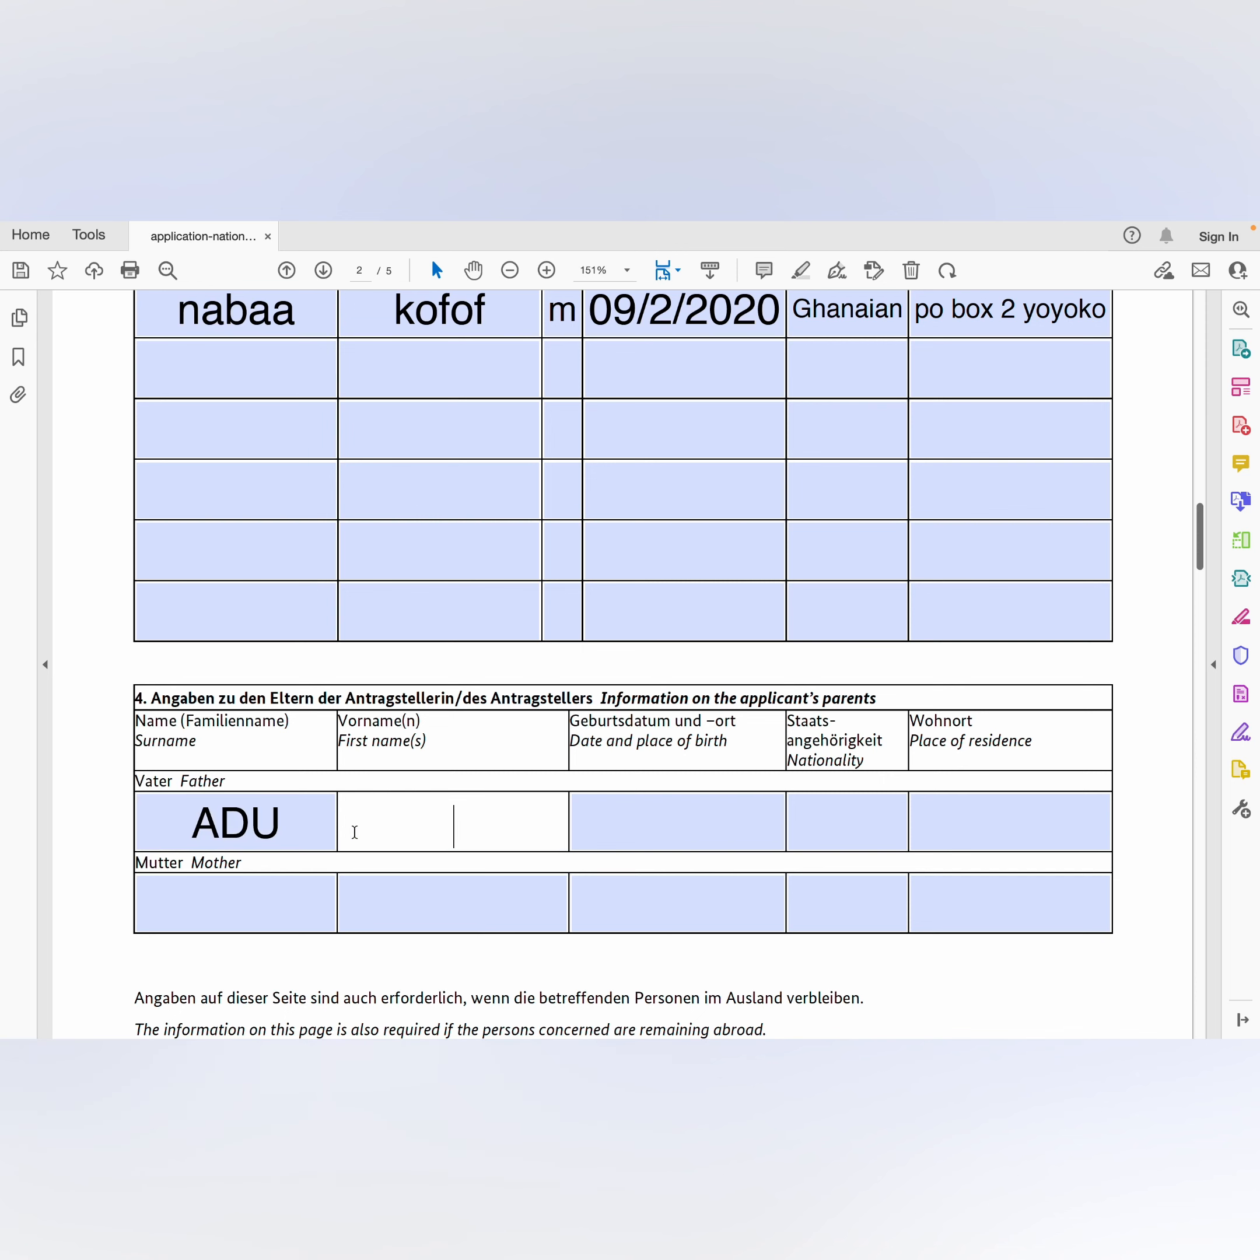
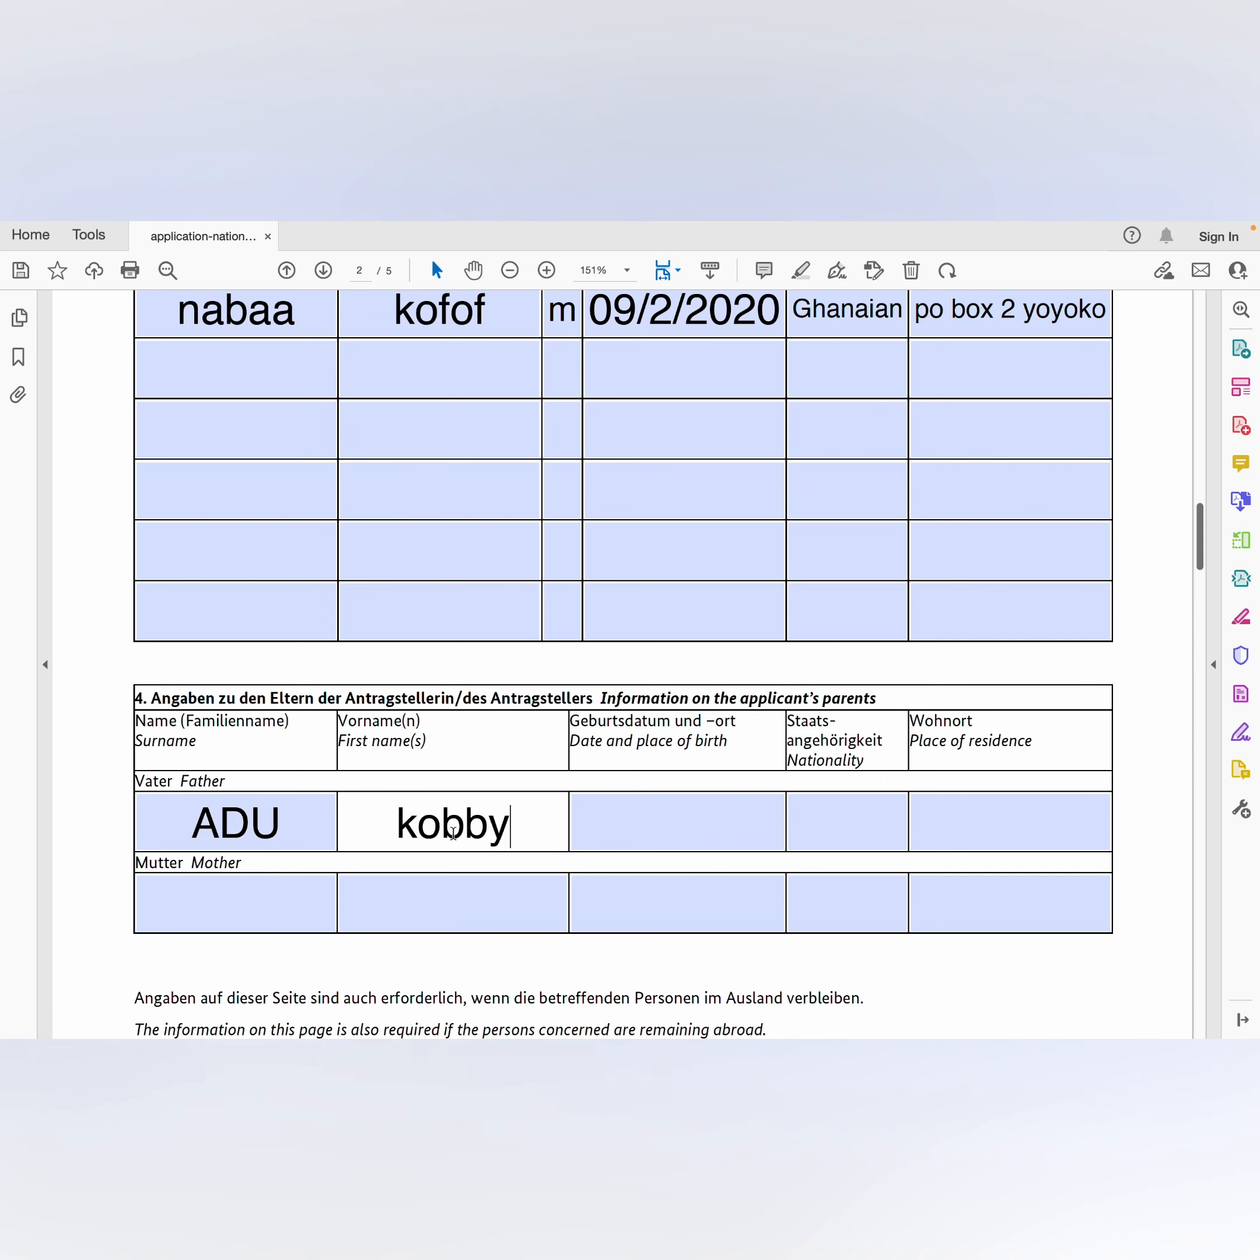
left_click(599, 835)
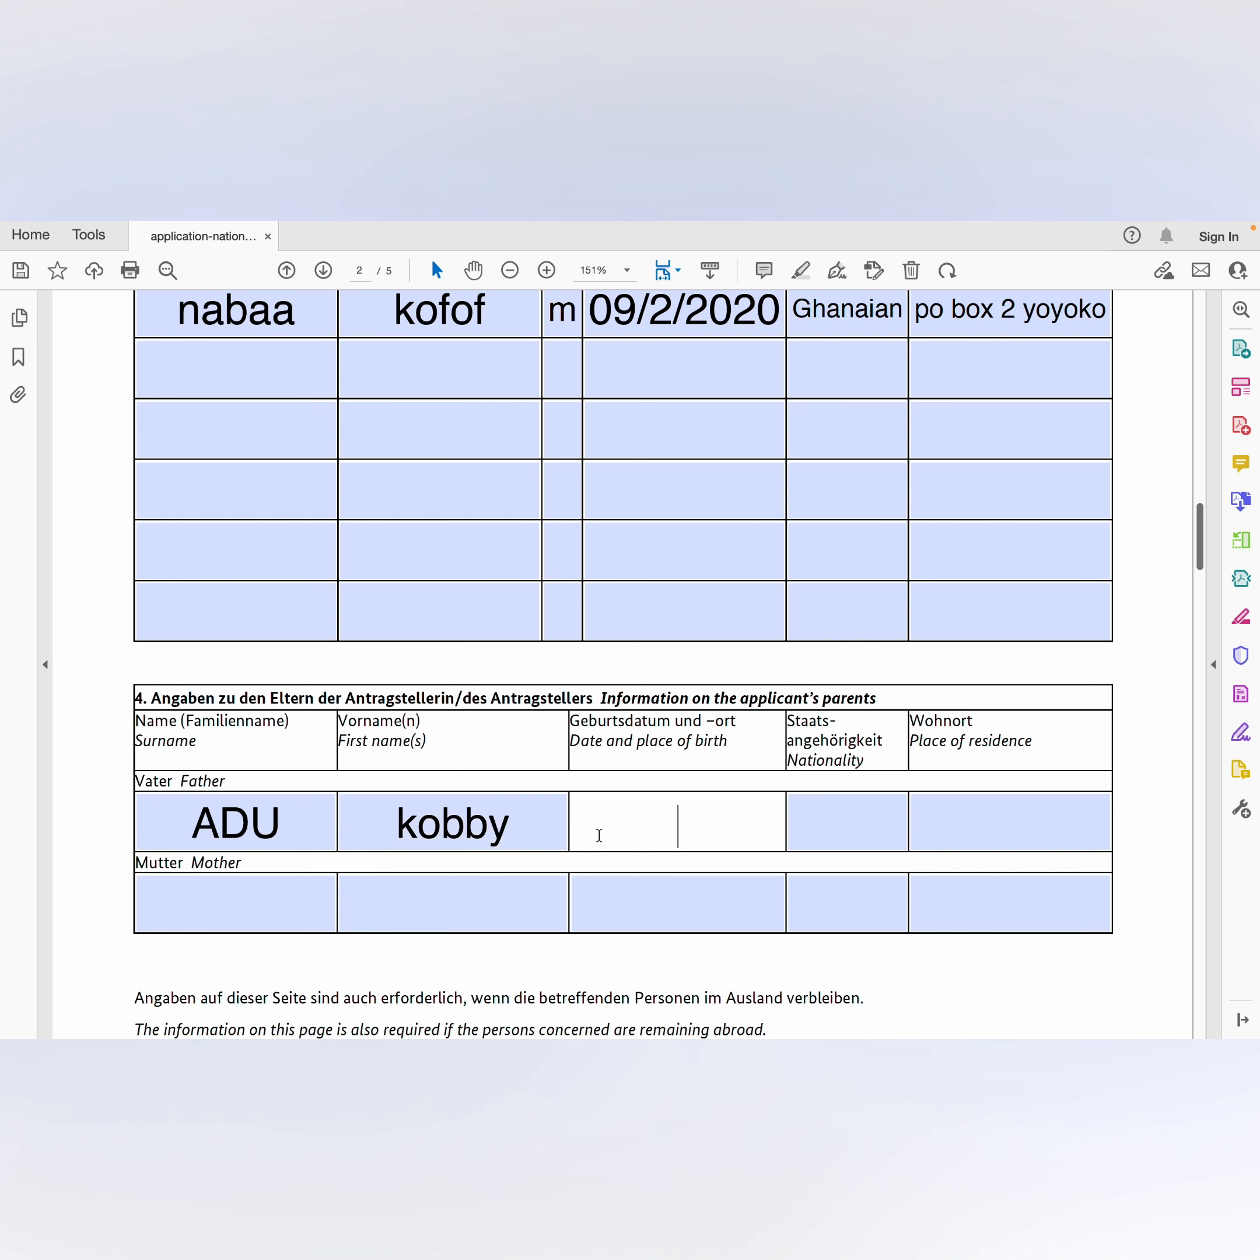
type("08/09.")
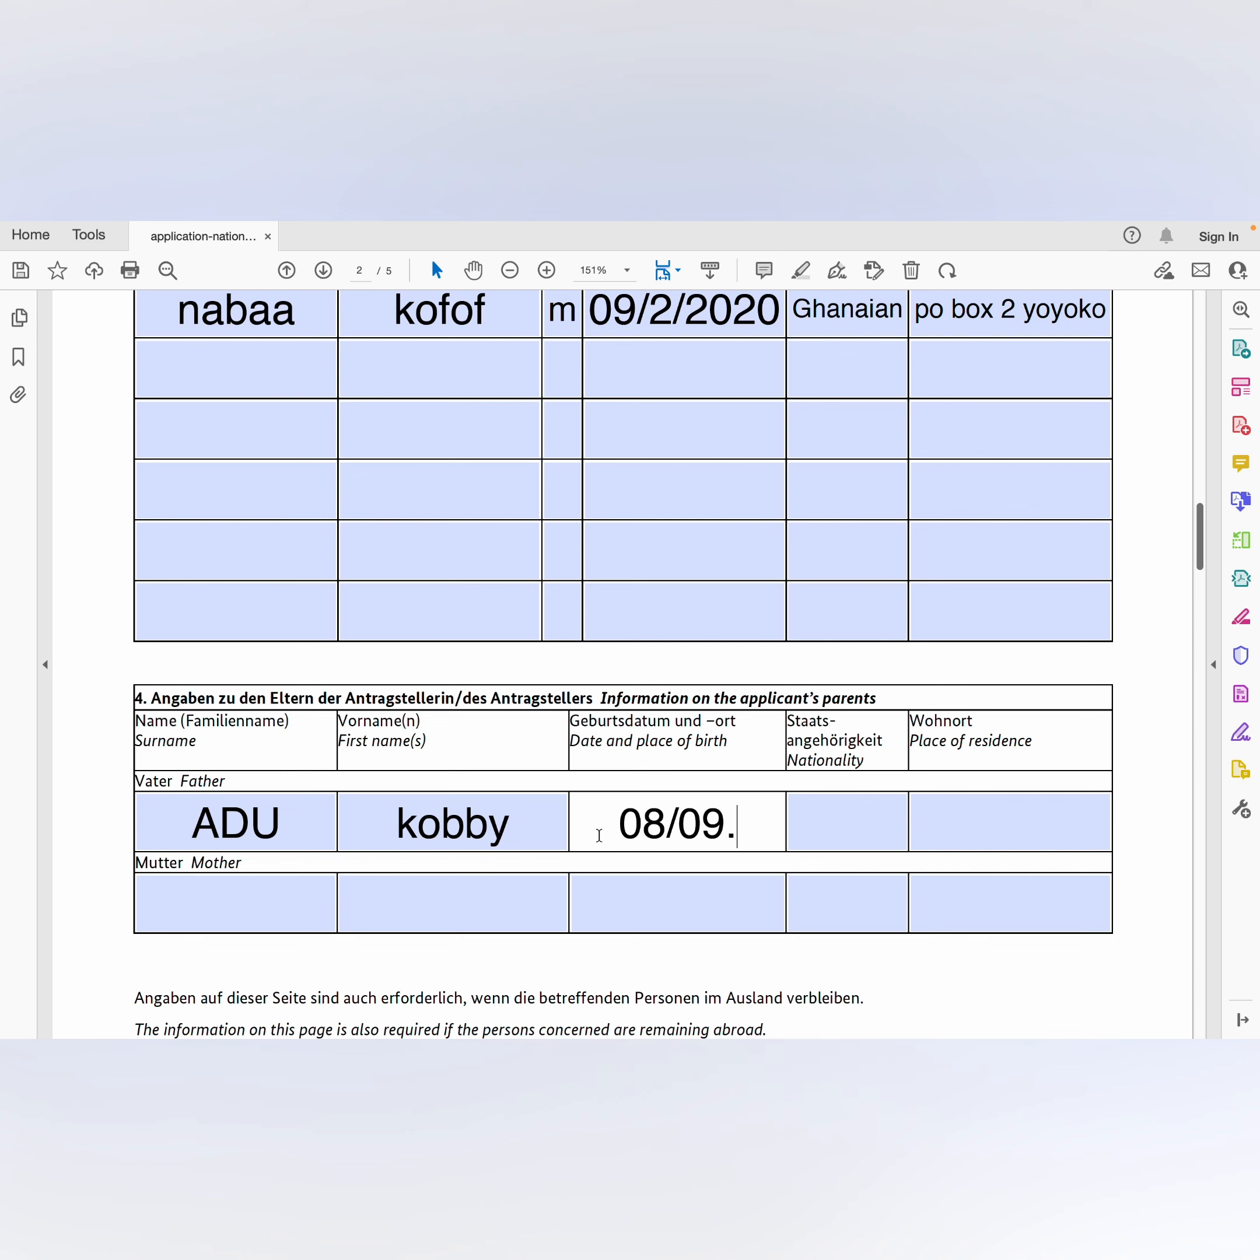
key("BackSpace")
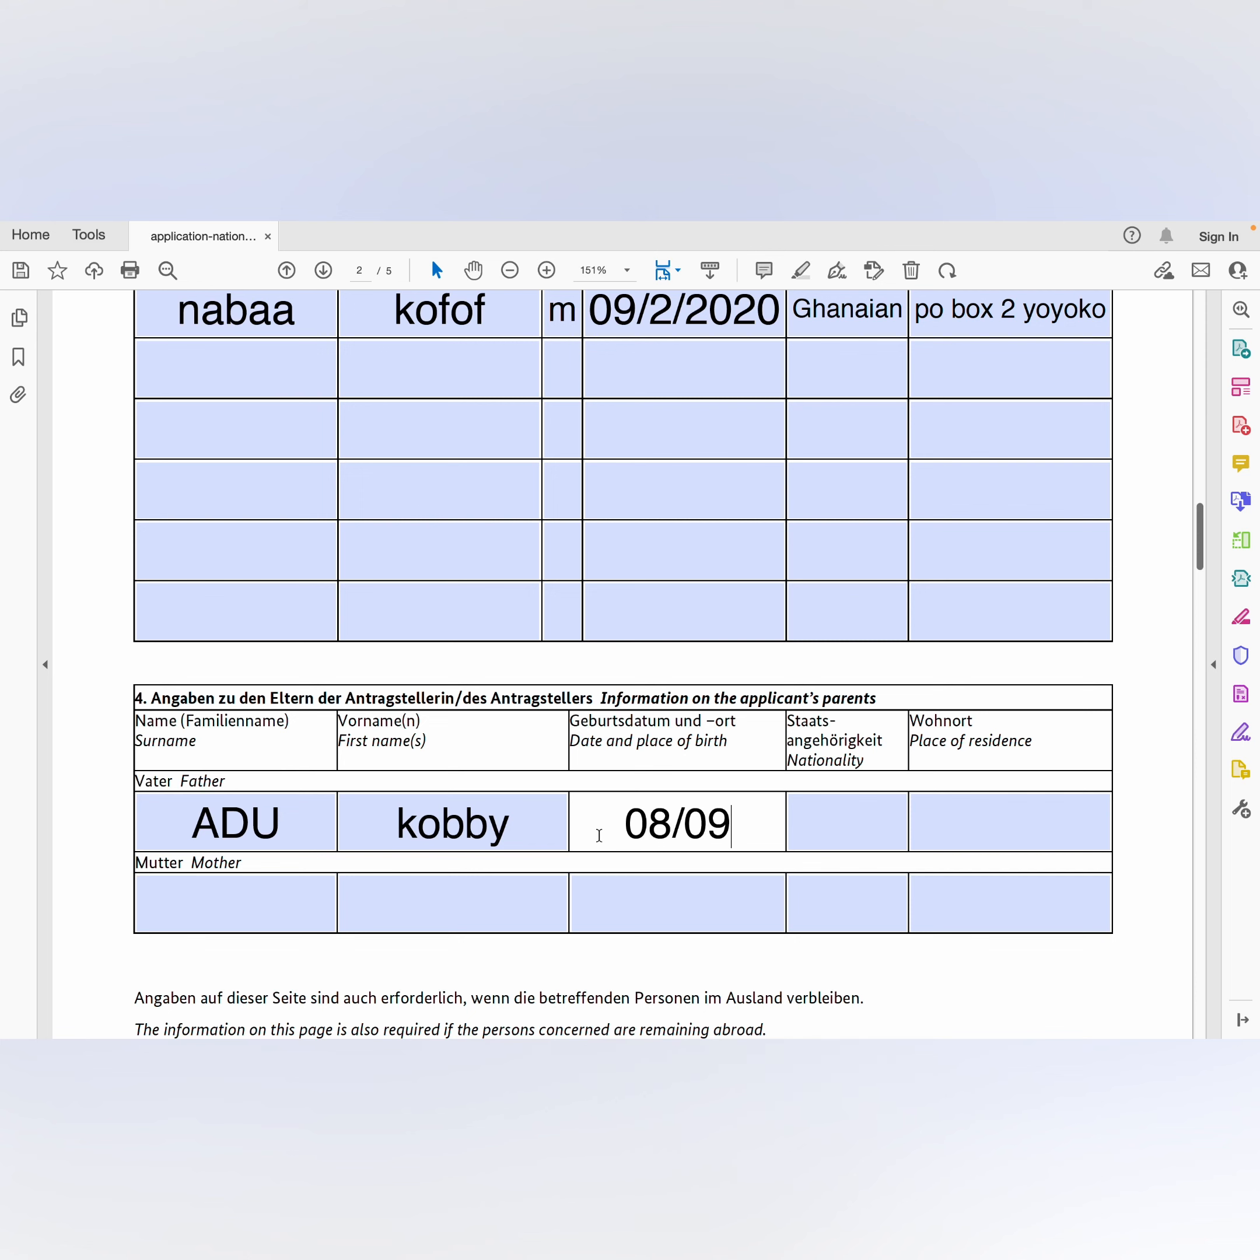
type("/")
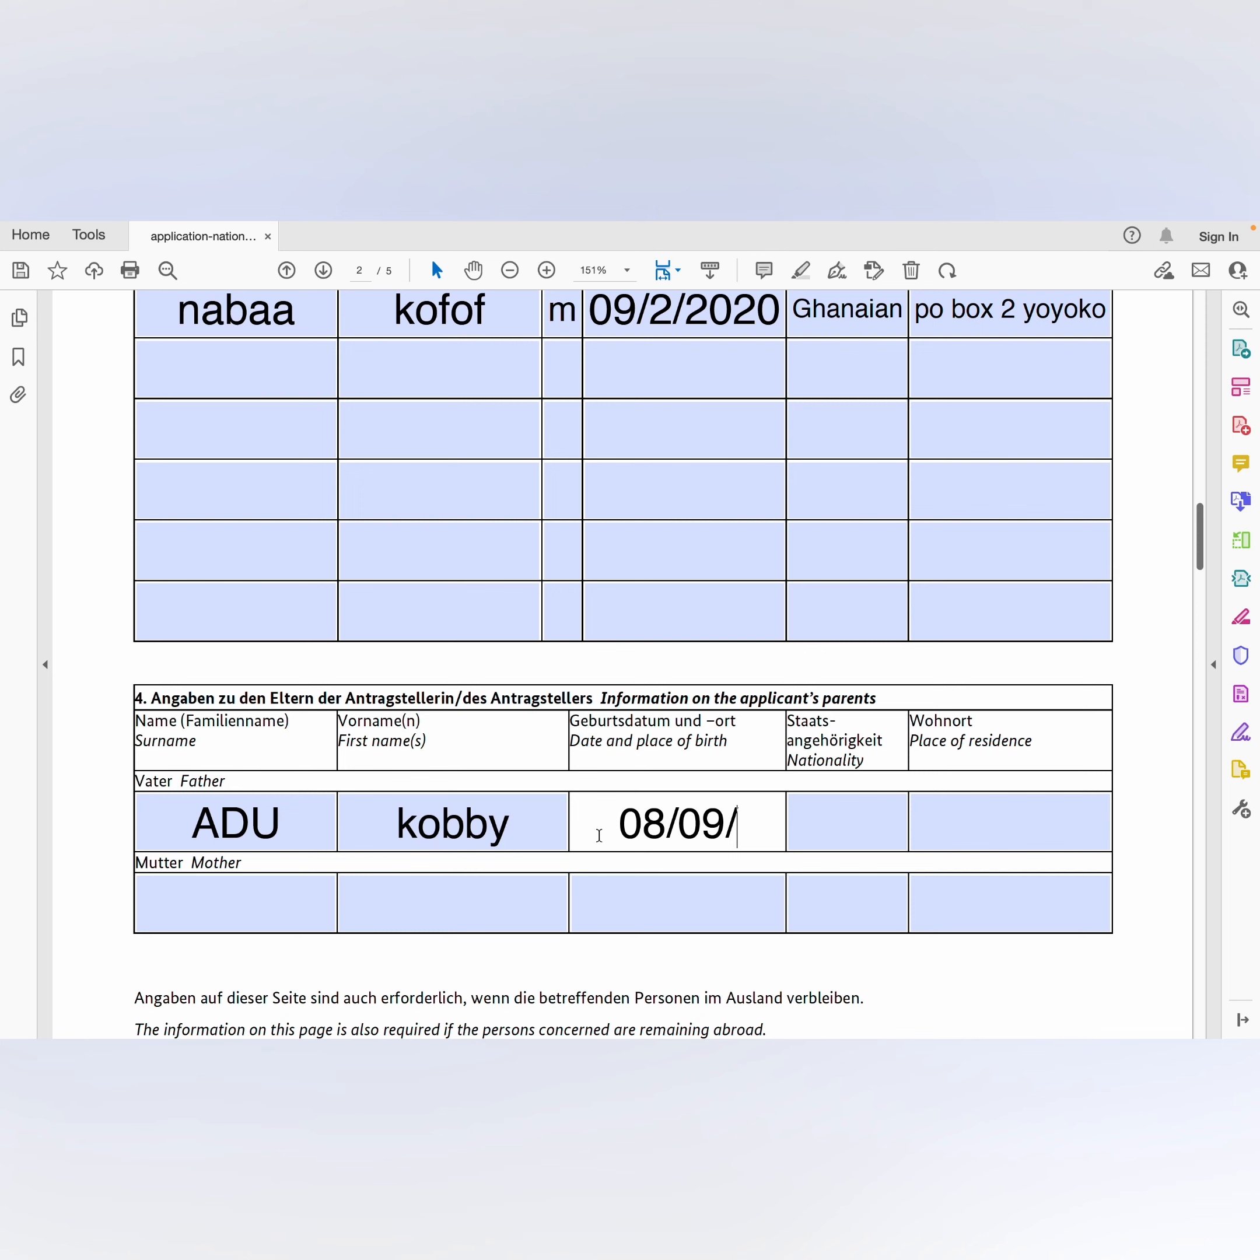
type("1965")
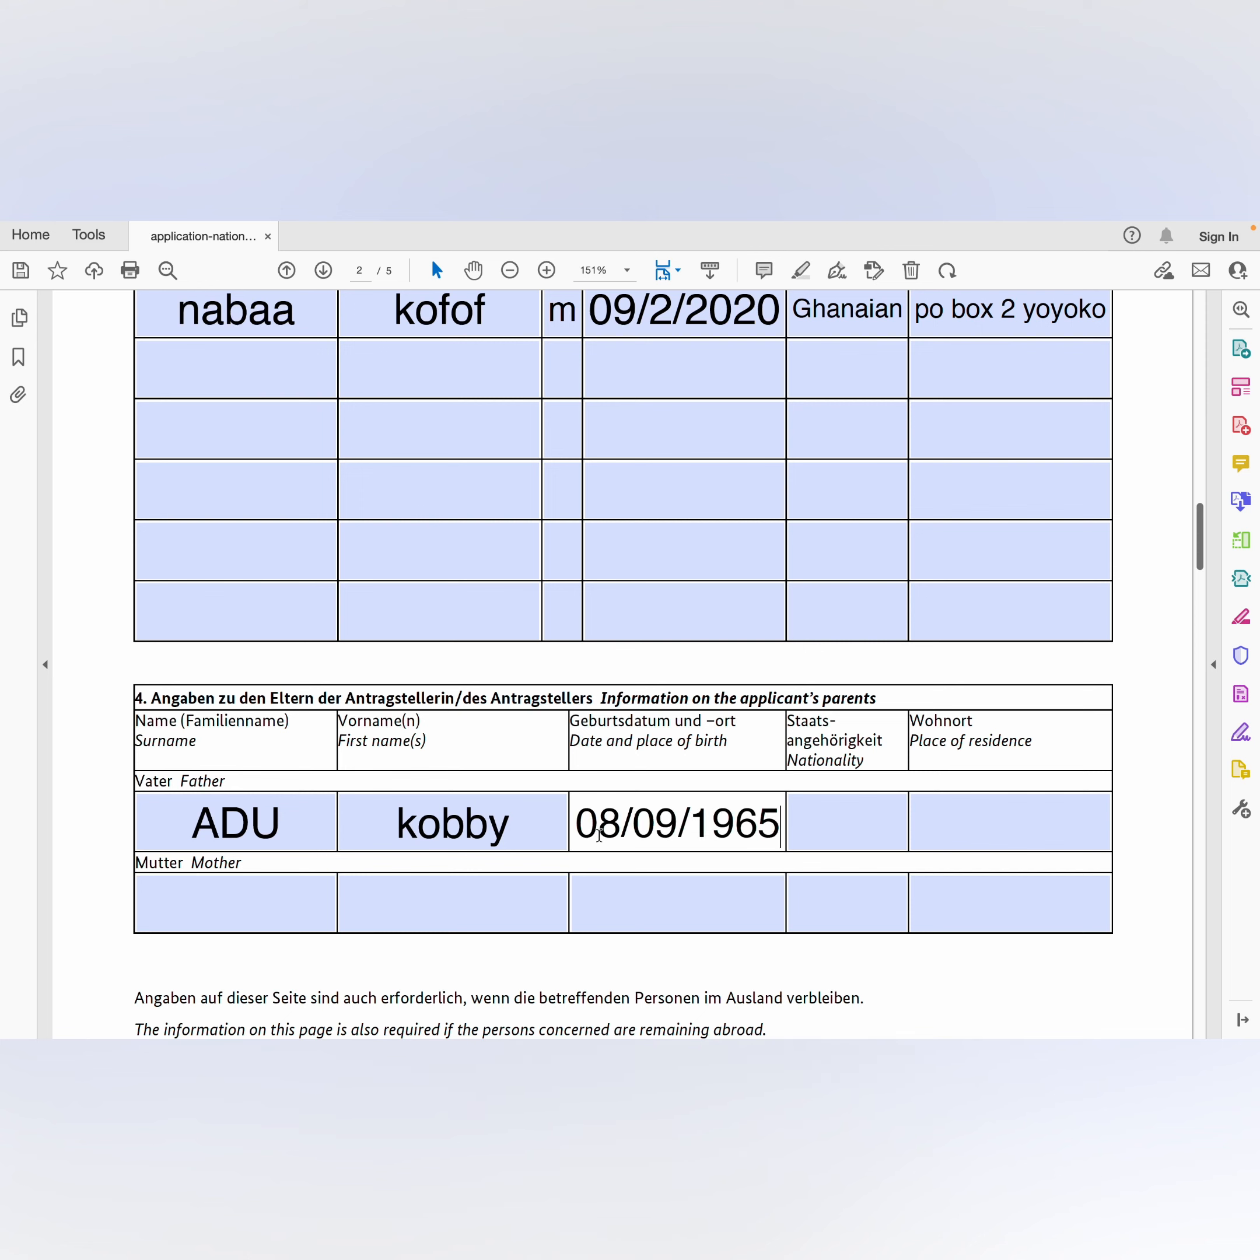
left_click(813, 823)
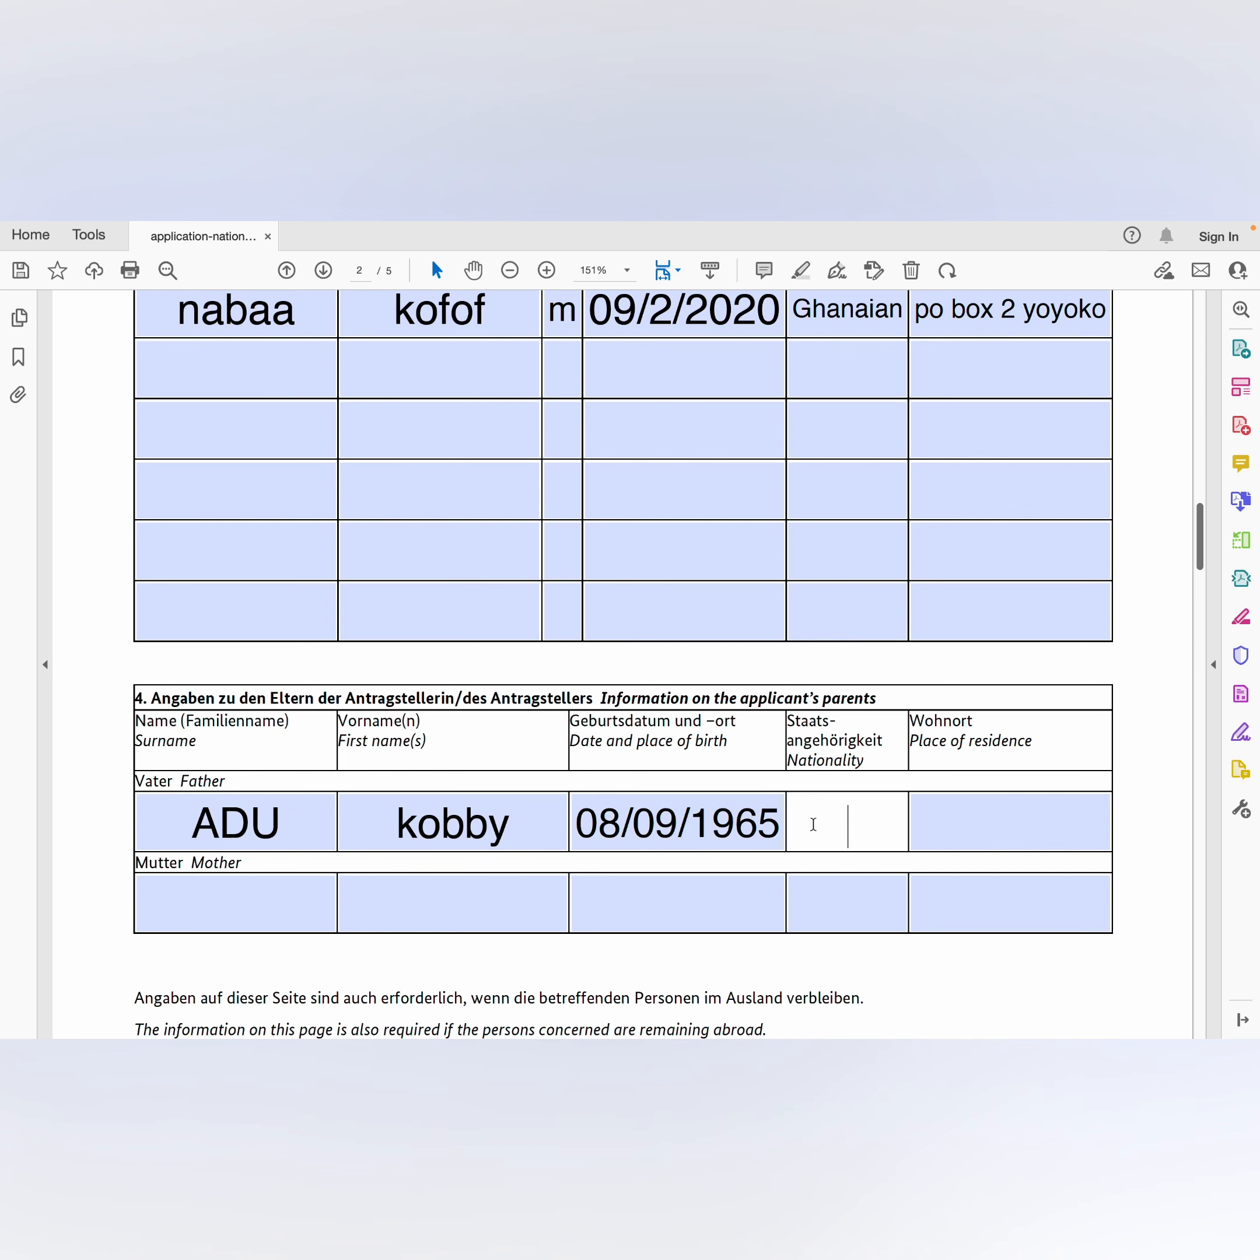
type("Ghana")
left_click(966, 823)
type("p.o.")
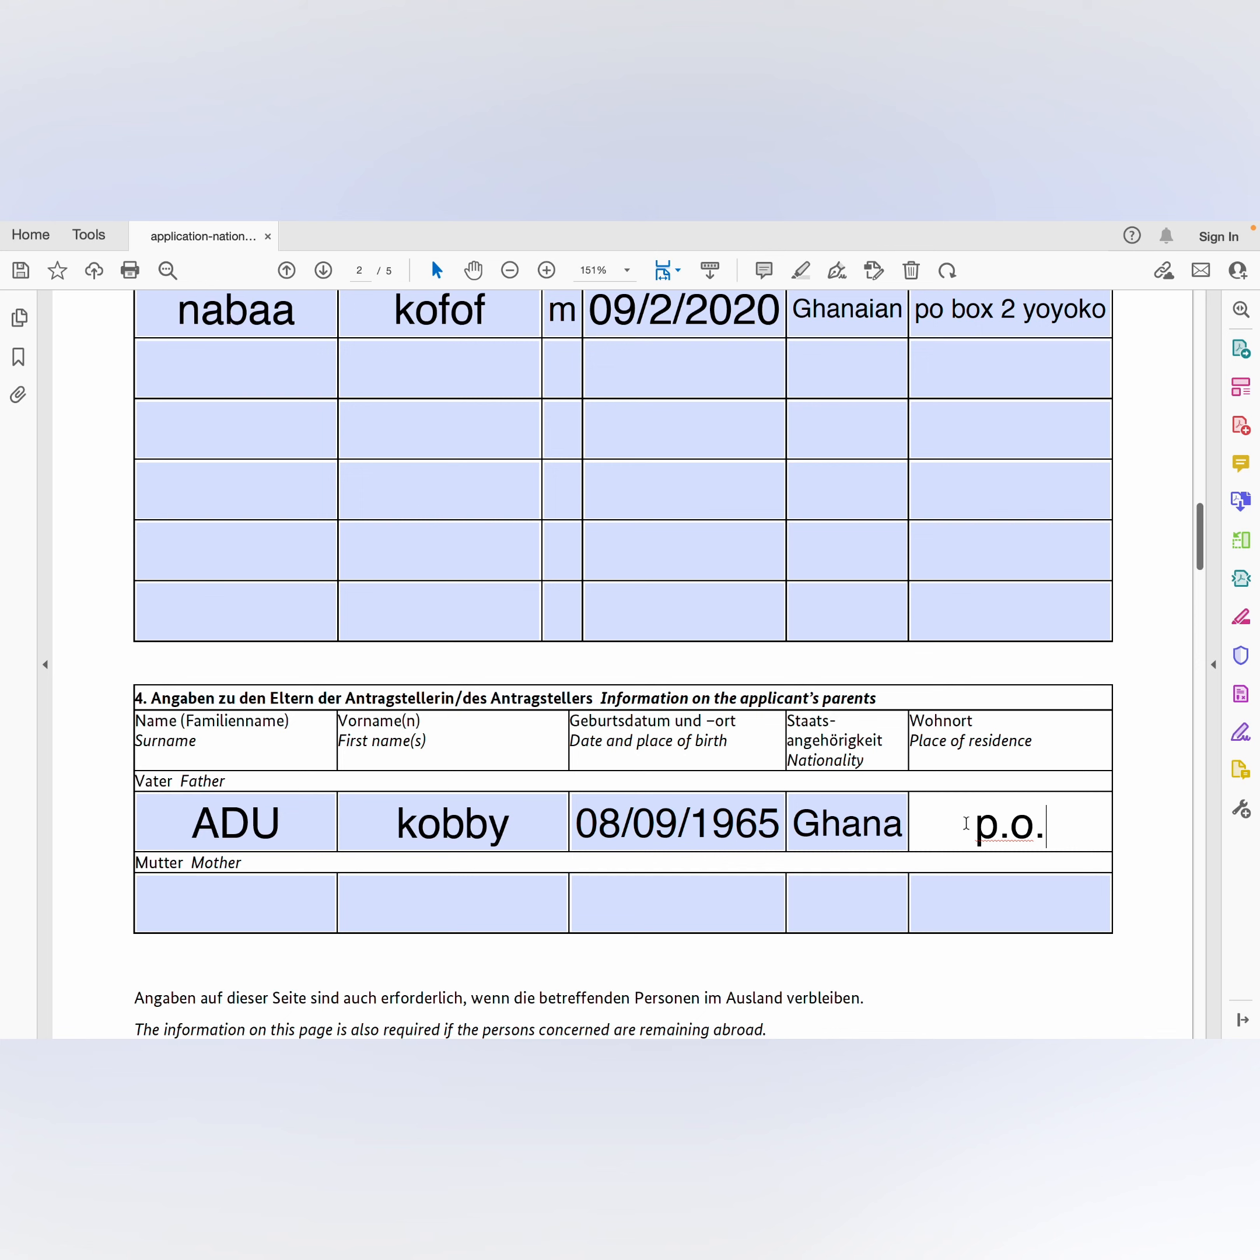
type("bo")
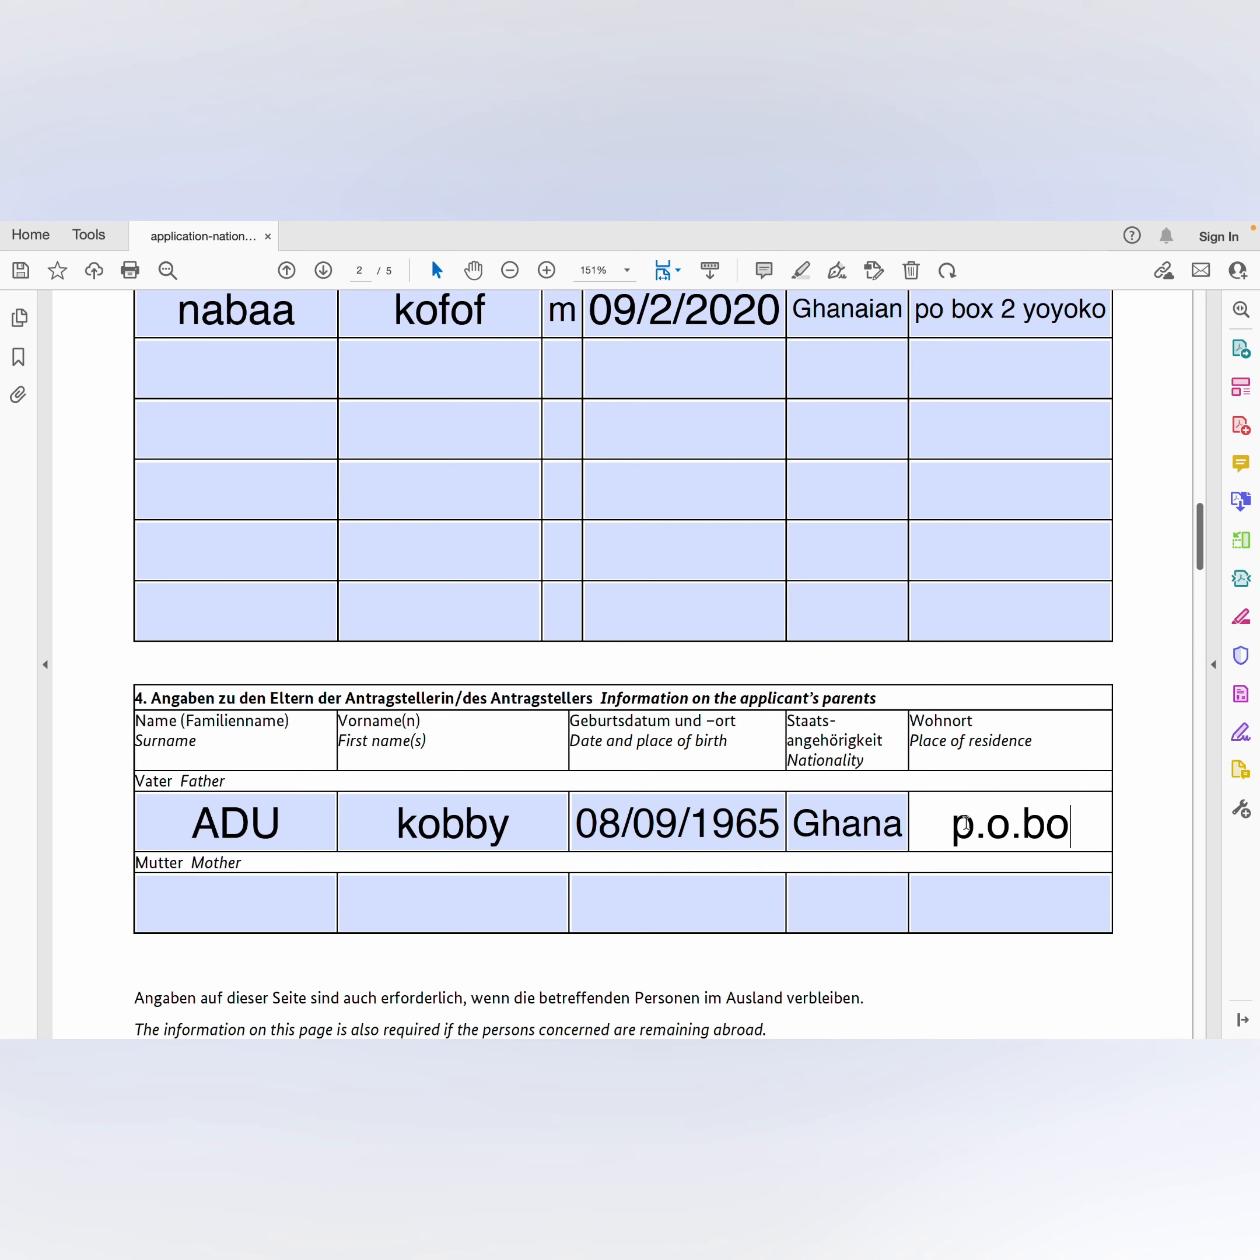
type("x")
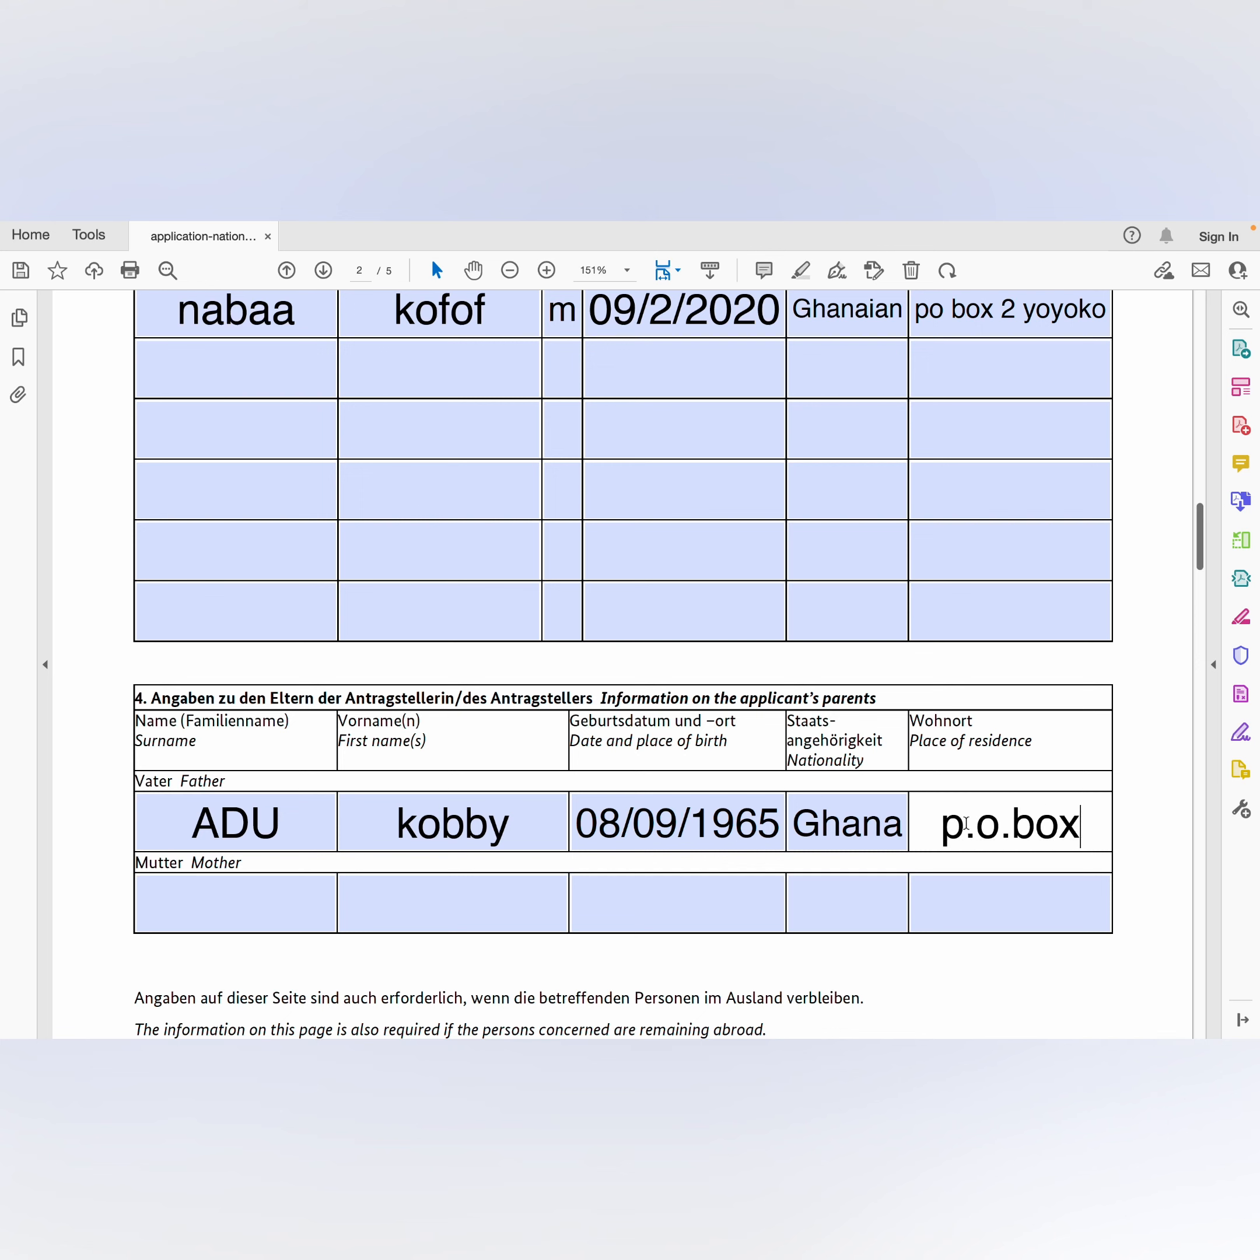
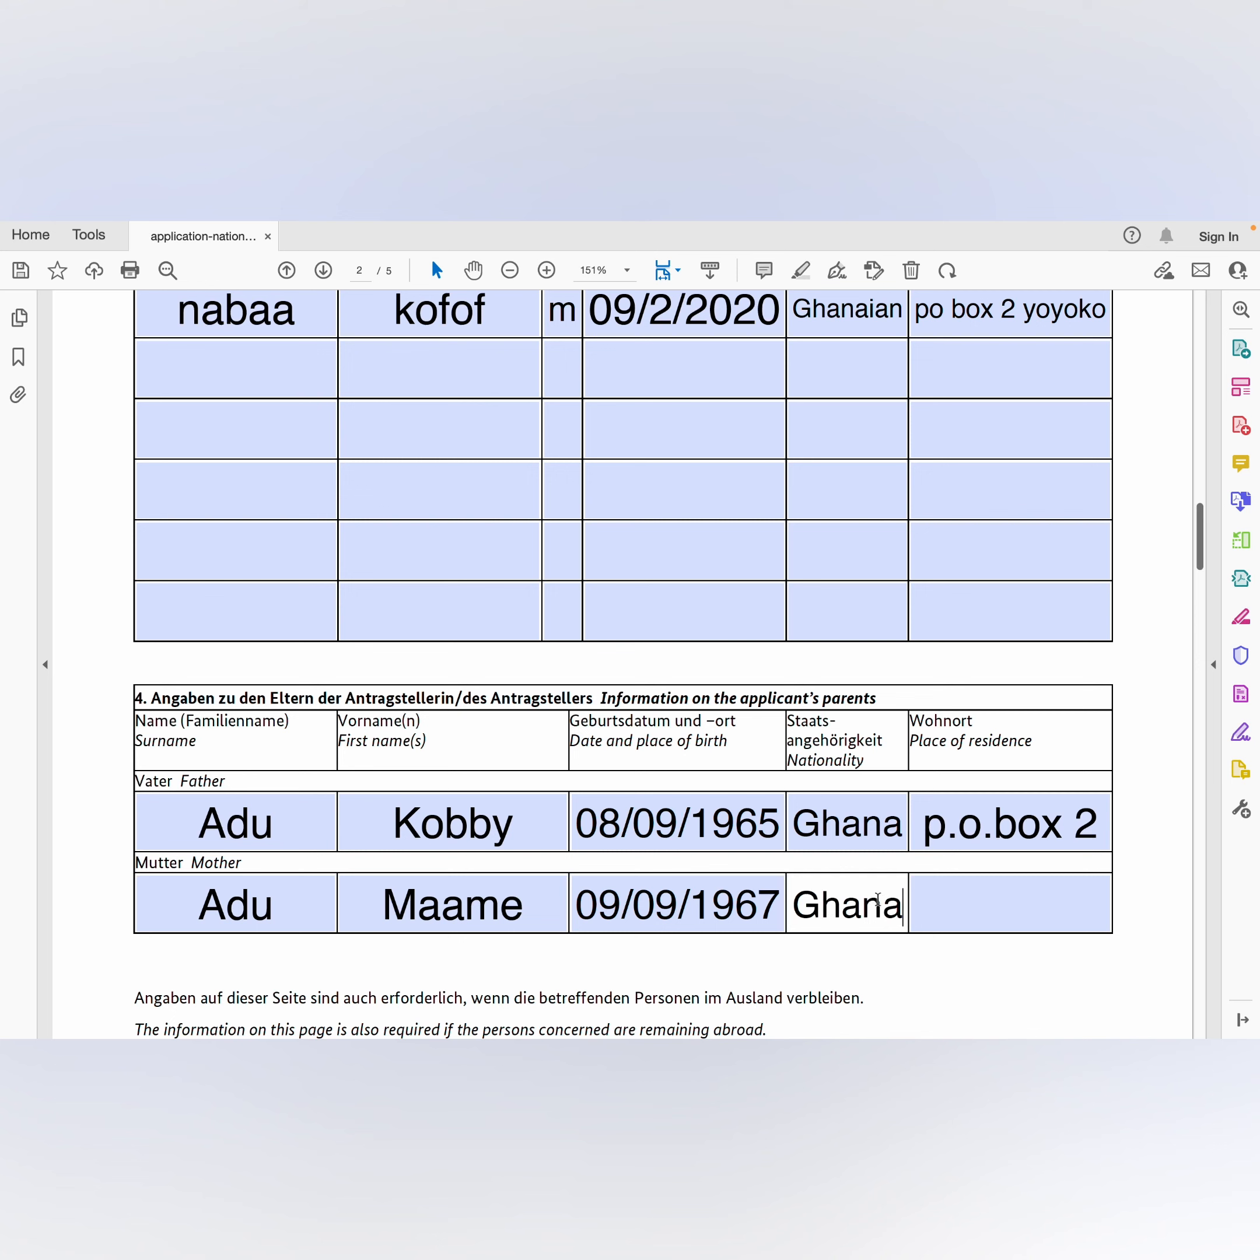
Step: Enter the mother's P.O. box place of residence and move on to section 5
left_click(965, 896)
type("po")
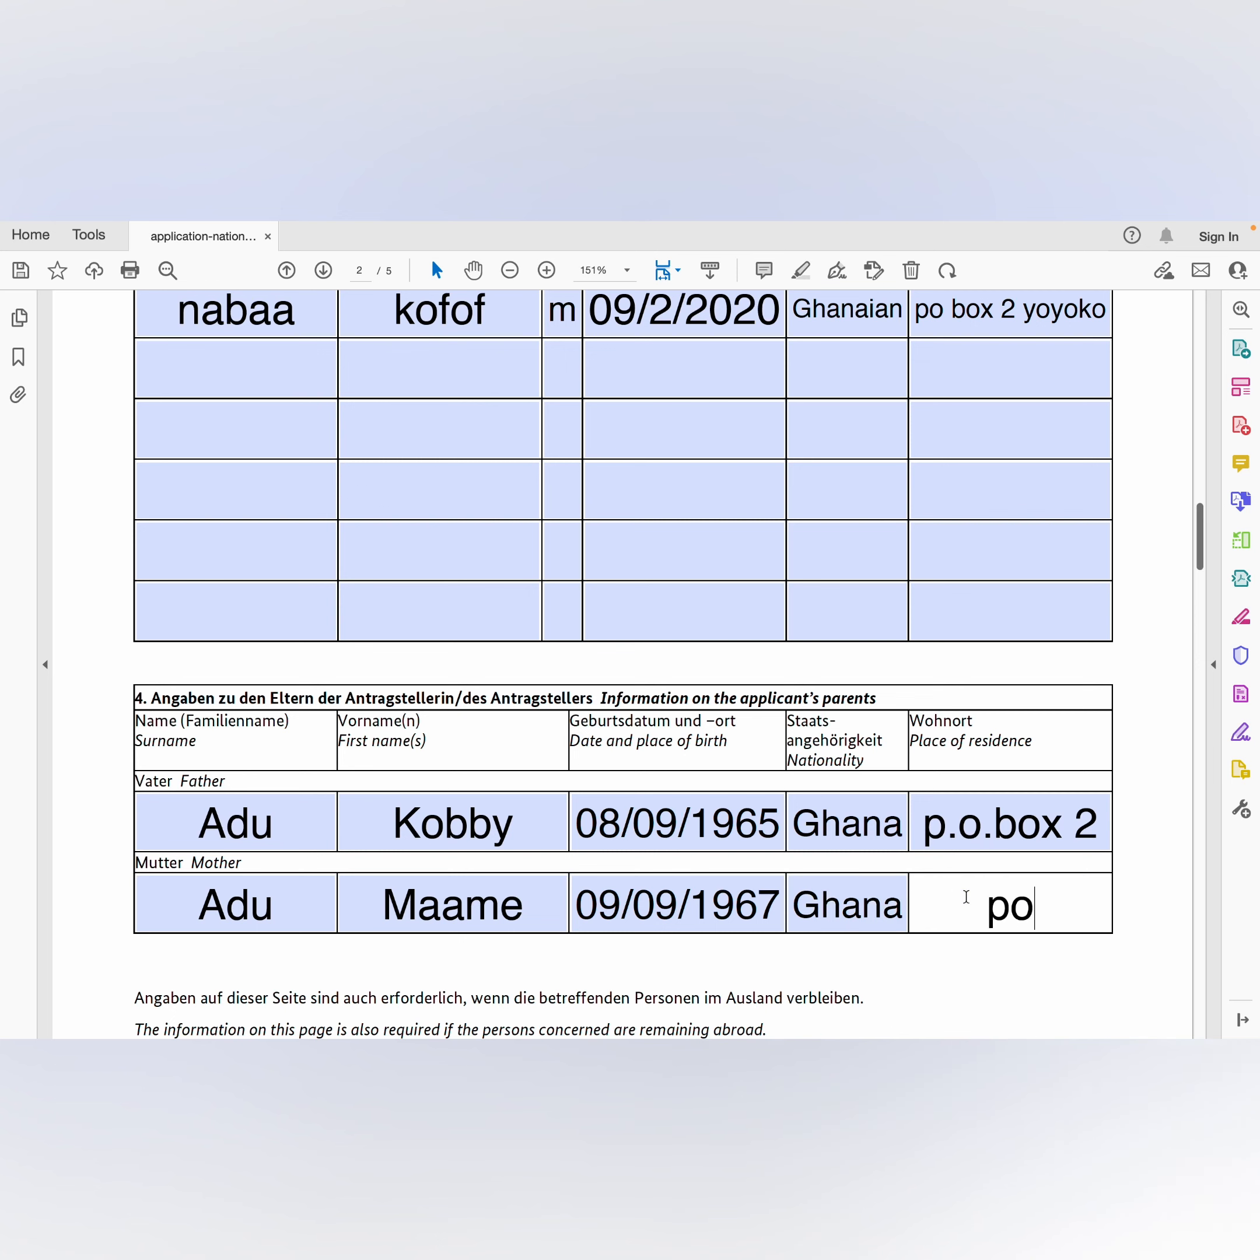
type(" box 2")
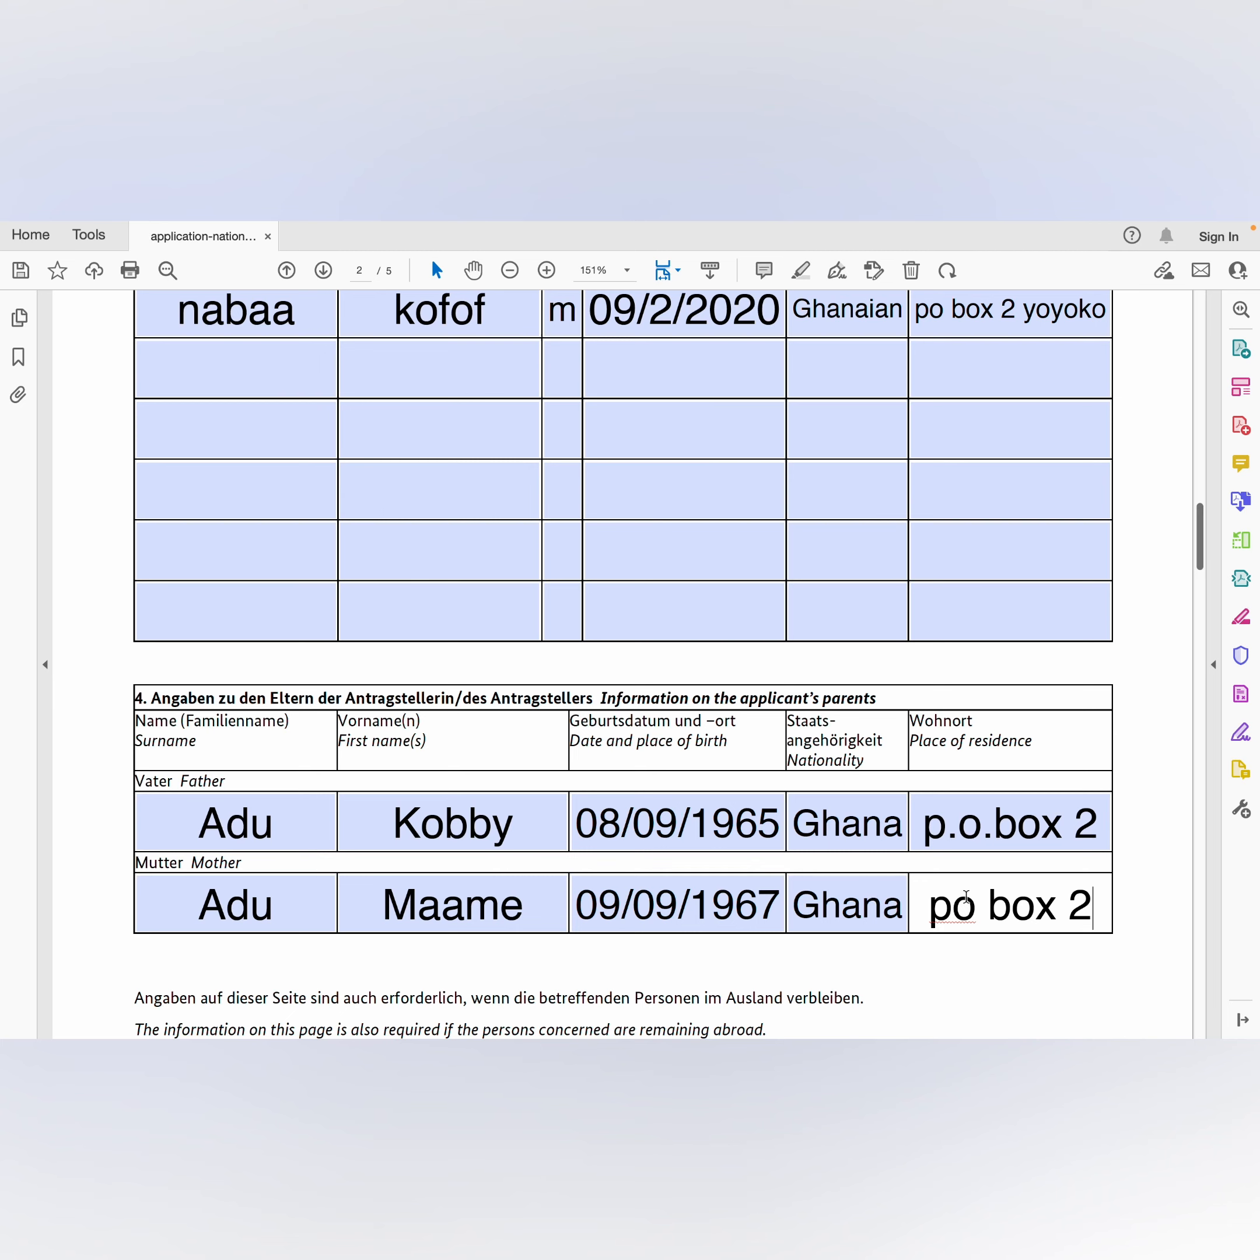
scroll(965, 896, "down", 6)
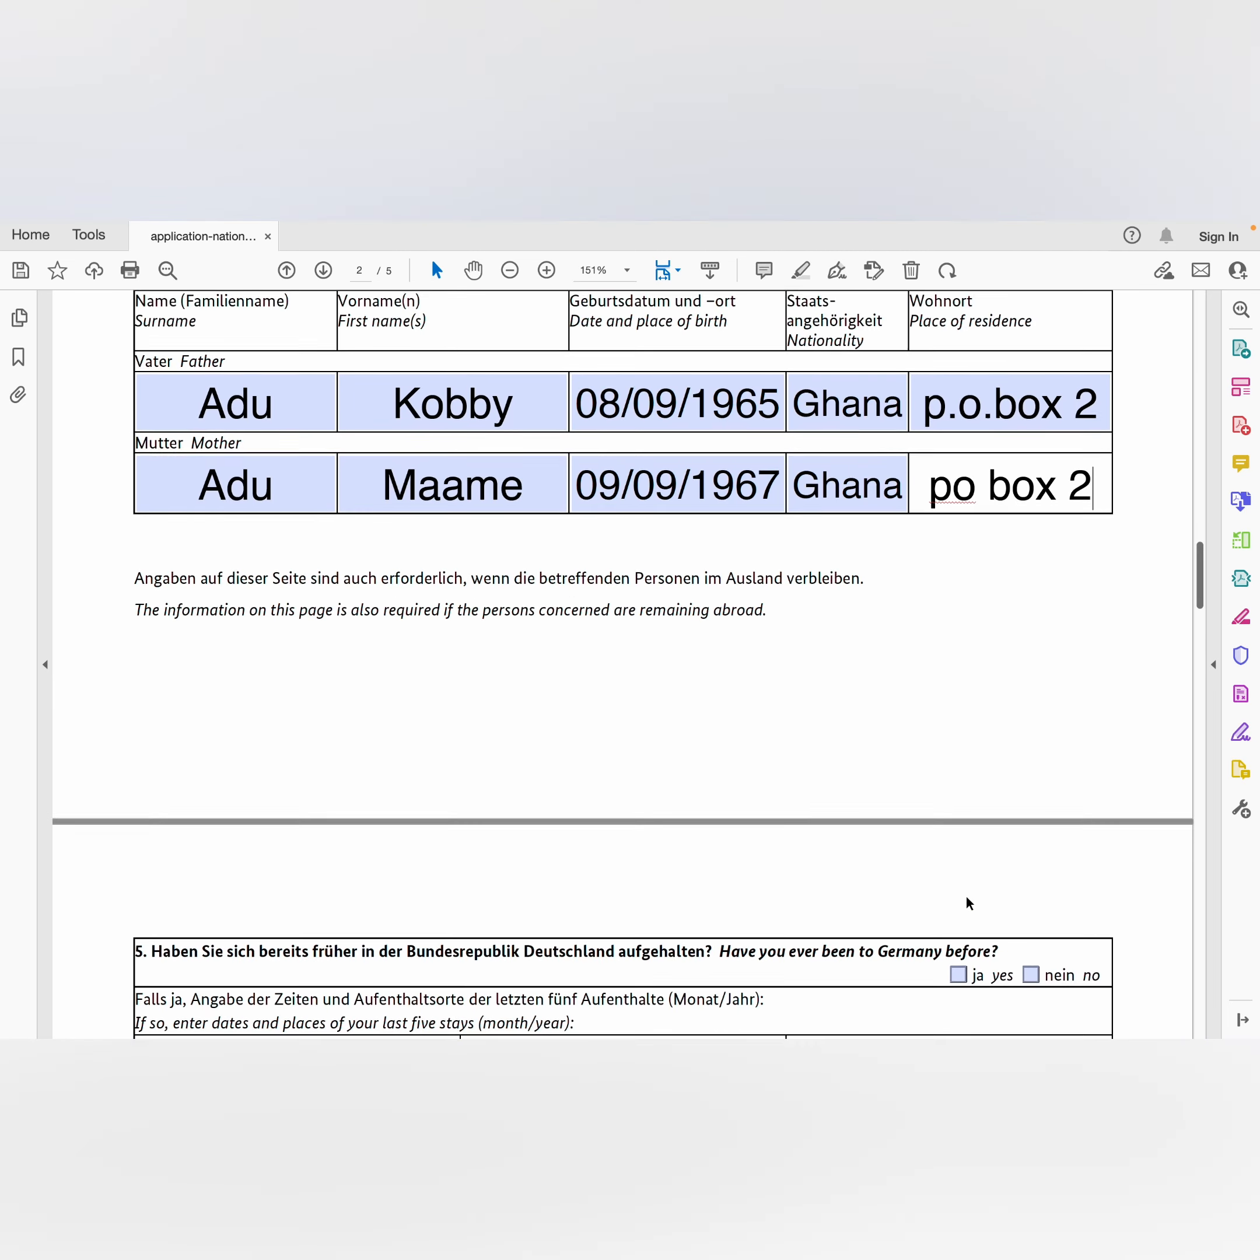
scroll(966, 903, "down", 2)
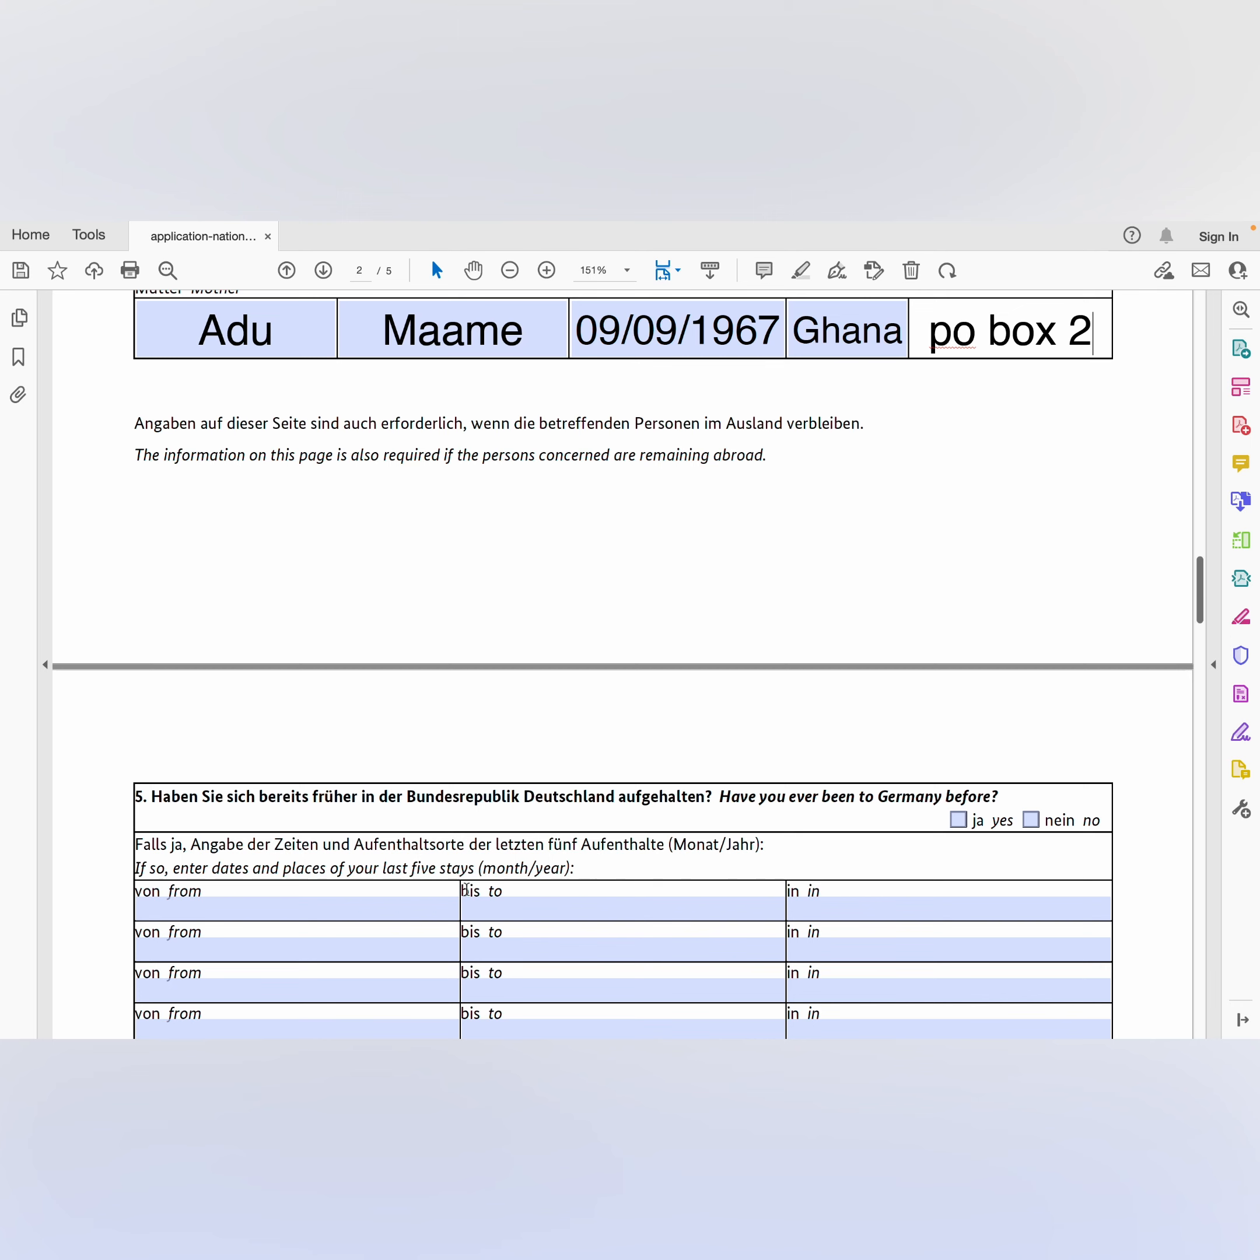
Step: Tick 'ja' for earlier stays and enter the first stay from 09/02/2017 to 10/03/2017
scroll(351, 901, "down", 3)
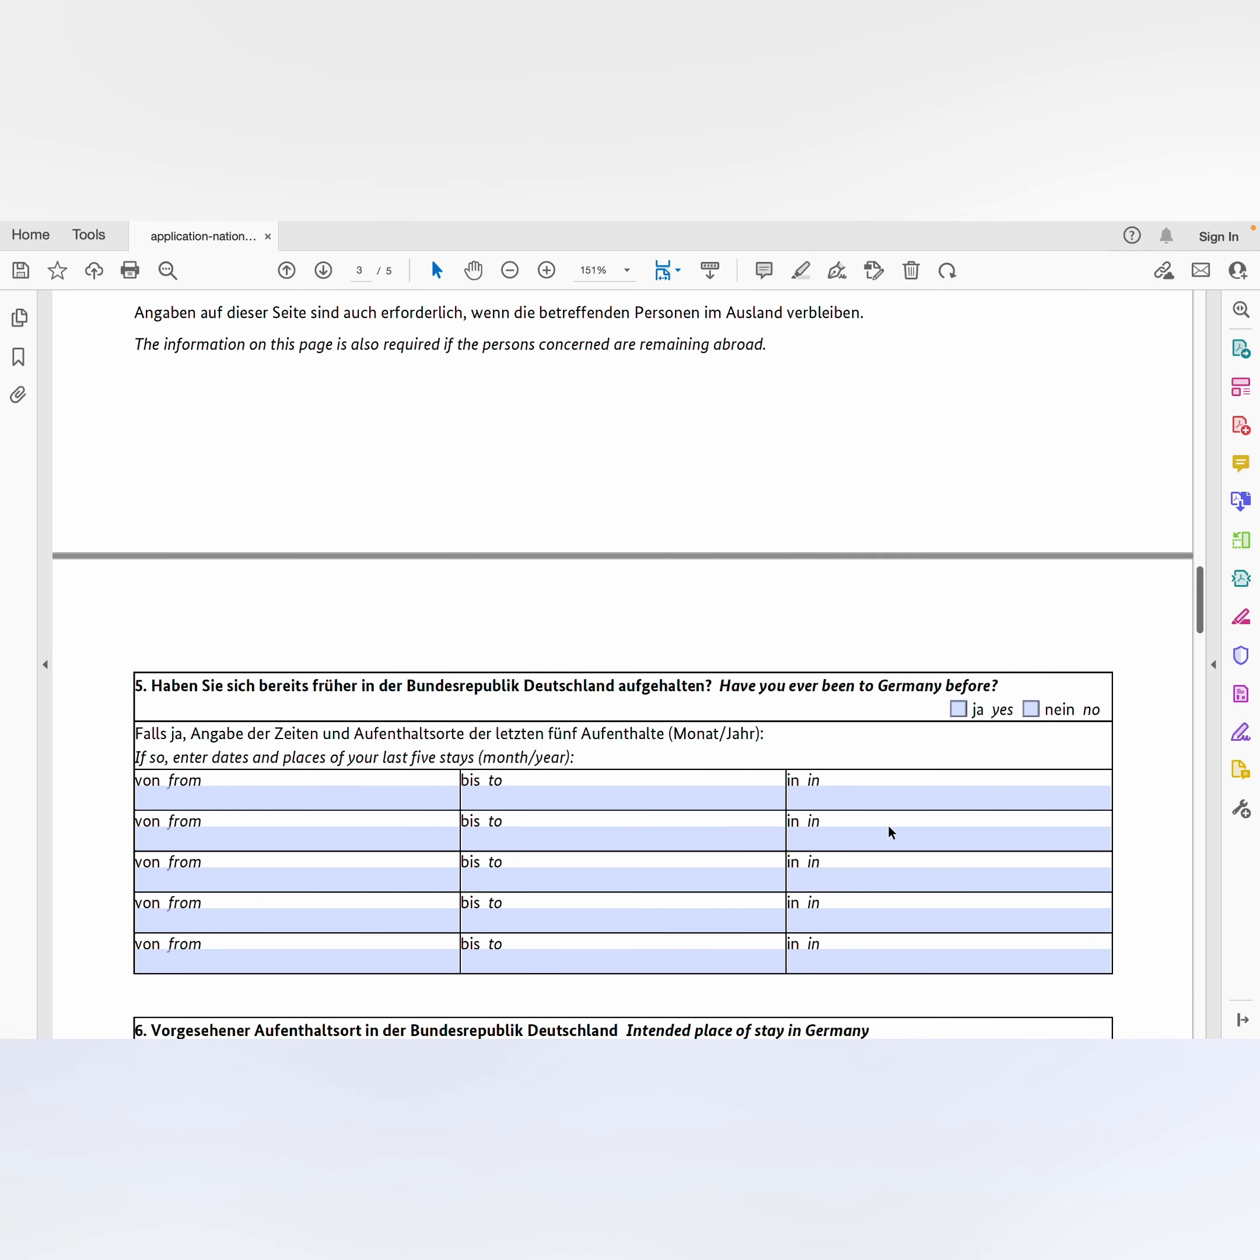
left_click(964, 715)
left_click(171, 798)
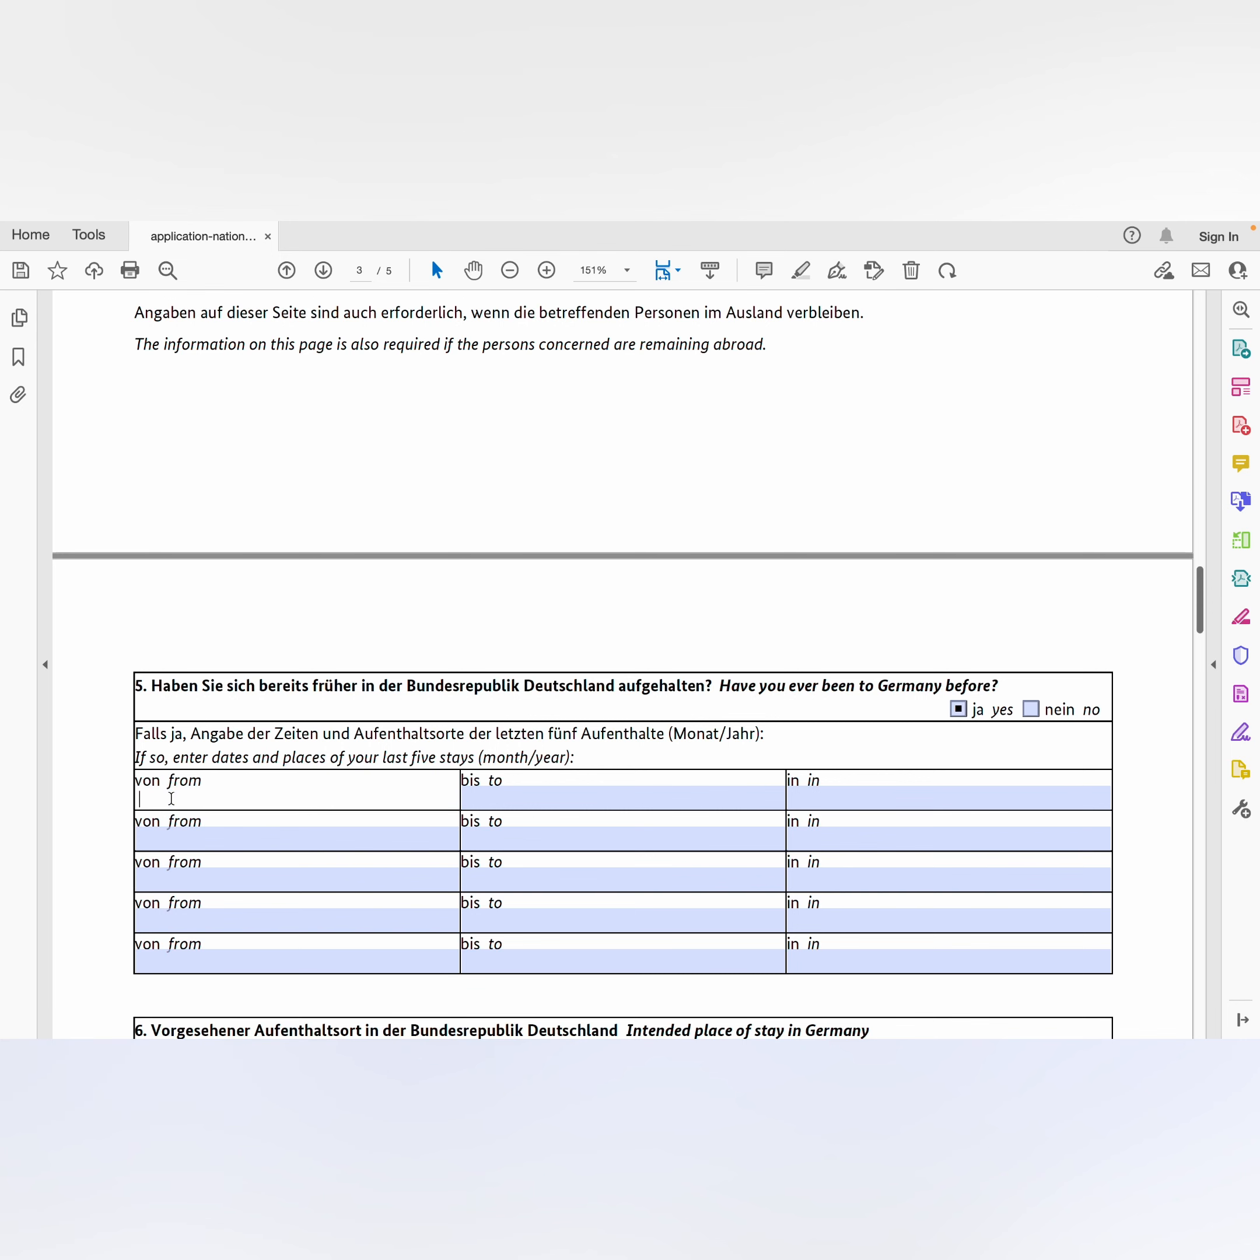
type("09/02/2017")
left_click(483, 806)
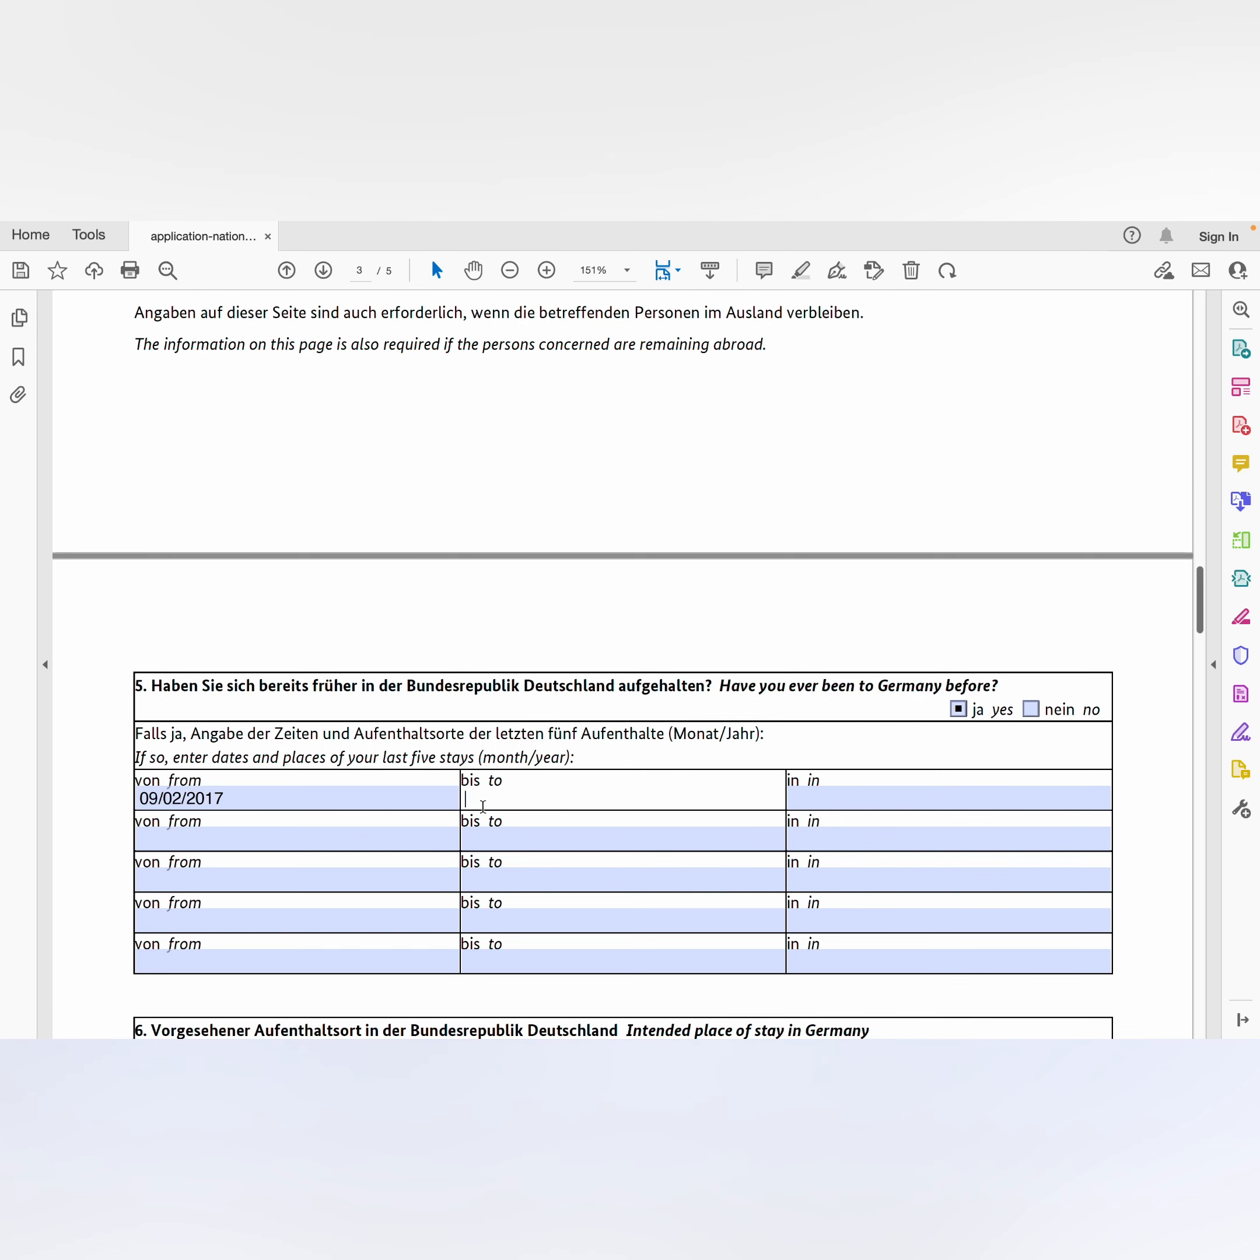
type("10/03/2017")
Step: Enter the first stay's Munich street address and postcode, correcting typos
left_click(798, 800)
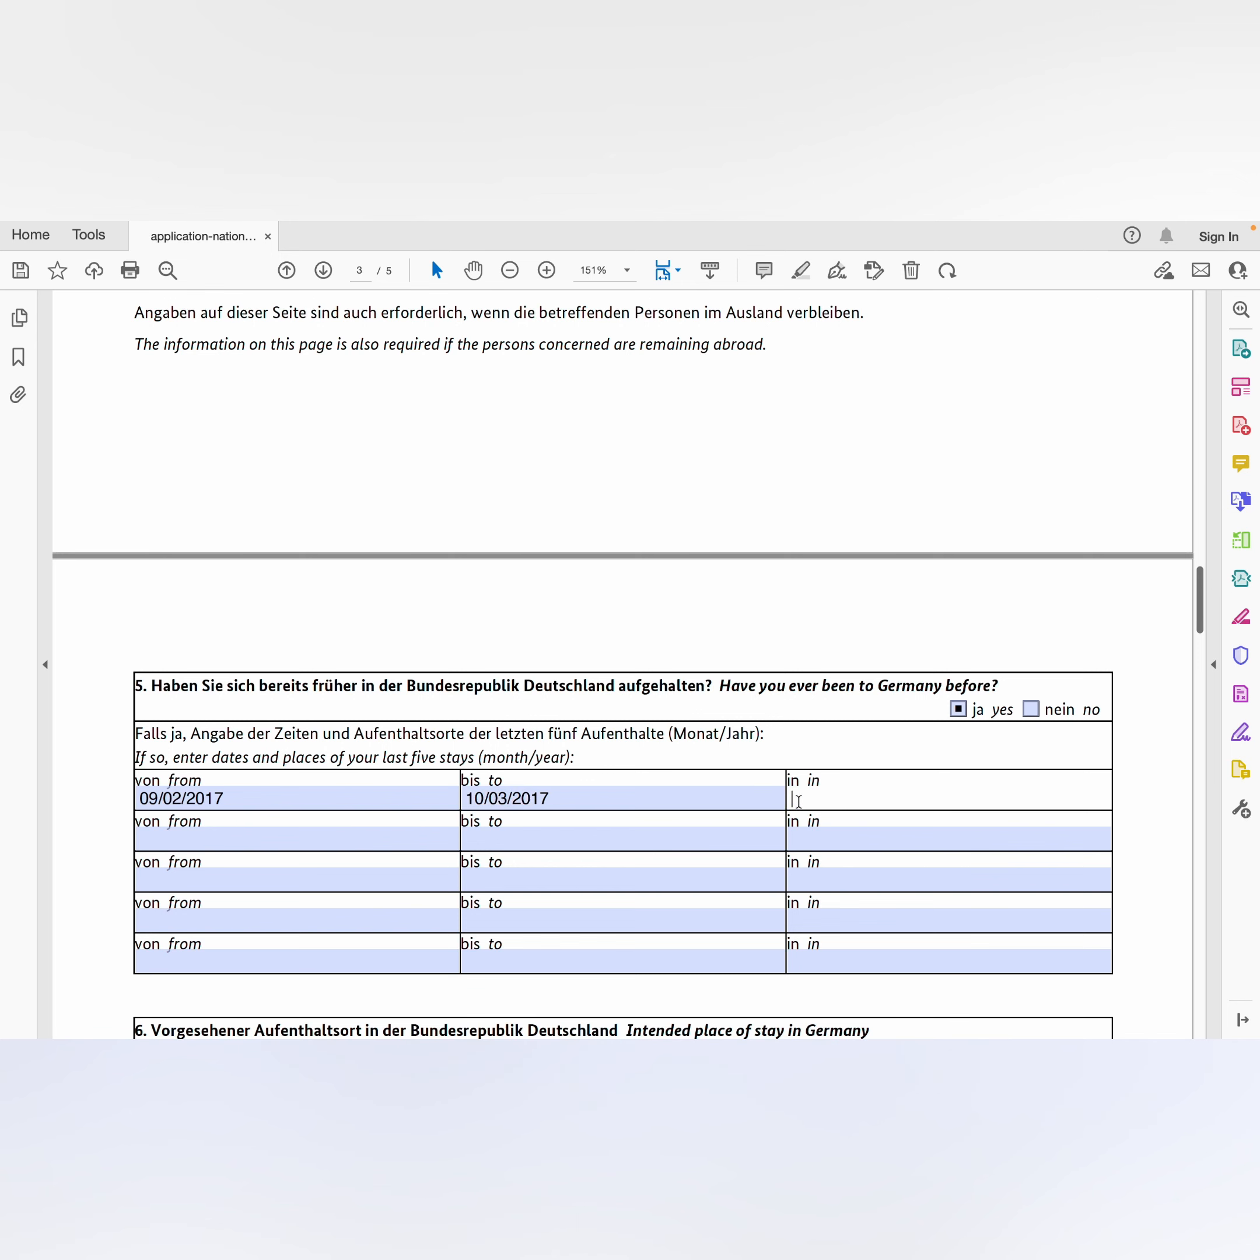
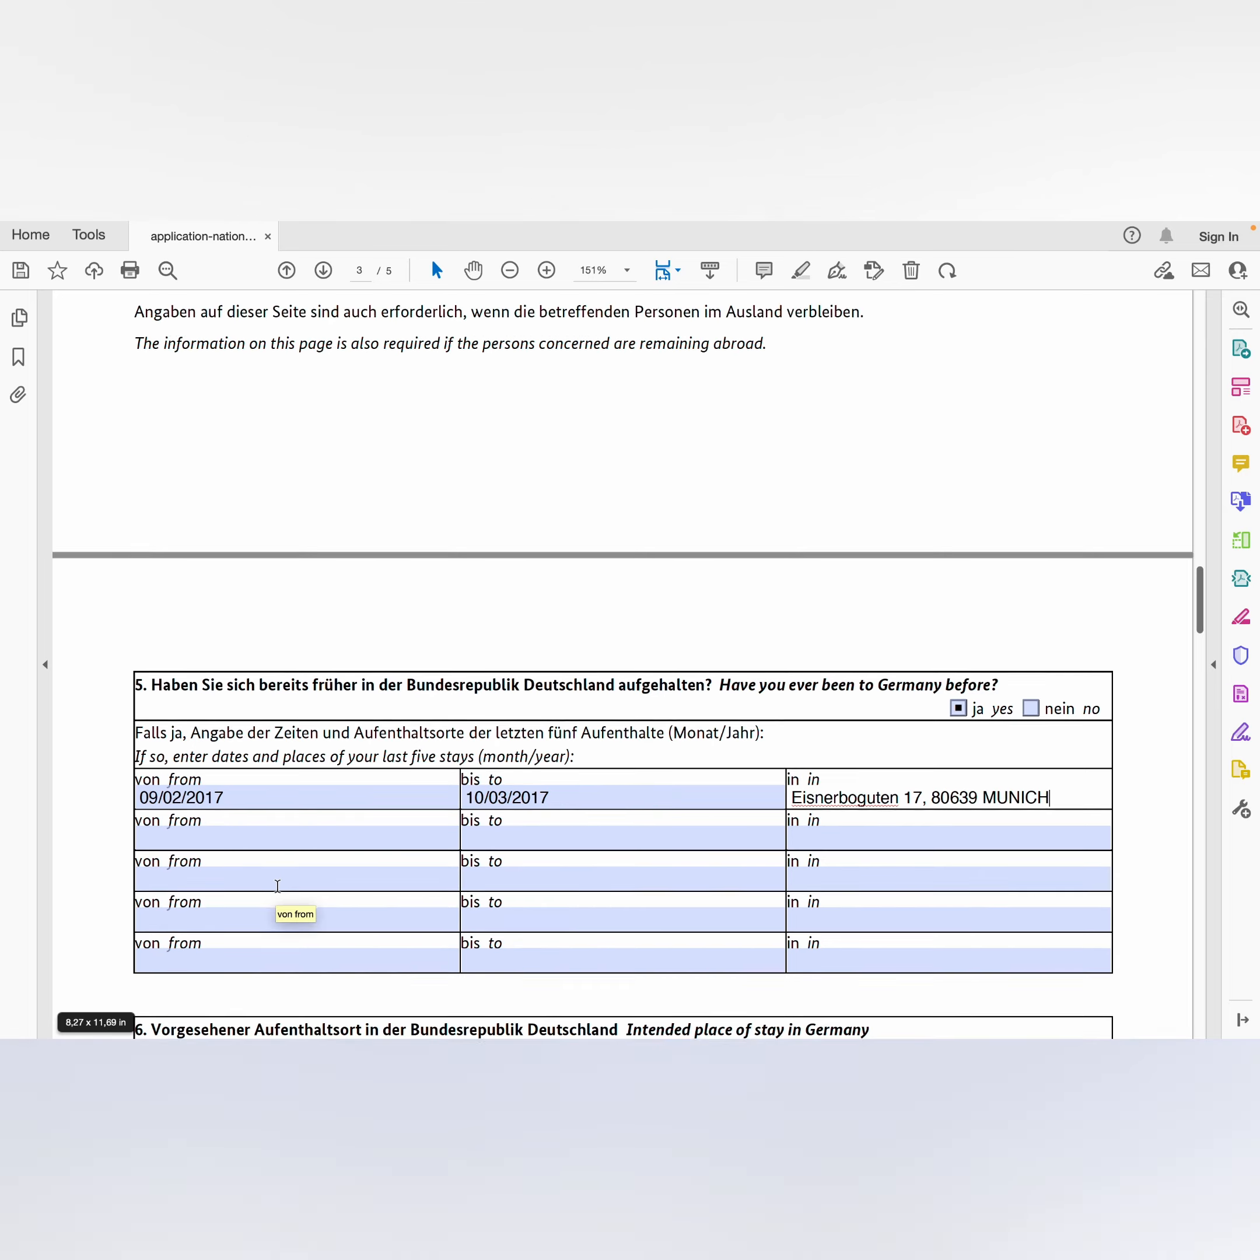
Step: Type 'School Hostel' in the 'Other (please specify)' accommodation field in section 6
scroll(277, 885, "down", 3)
scroll(277, 885, "down", 3)
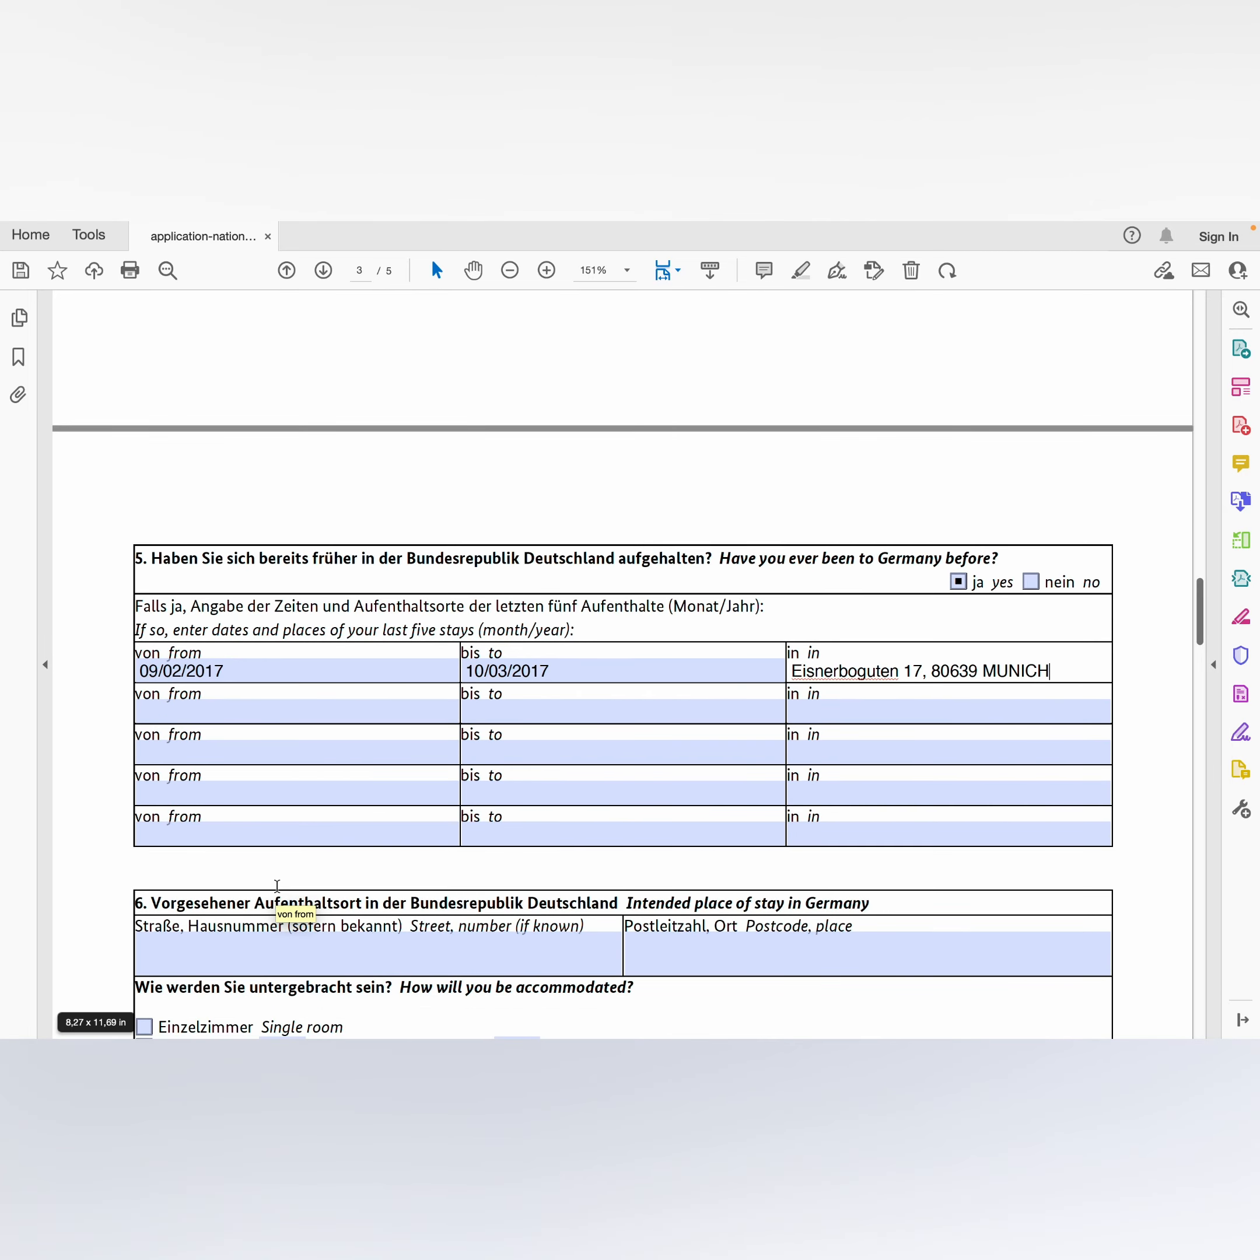
scroll(277, 885, "down", 2)
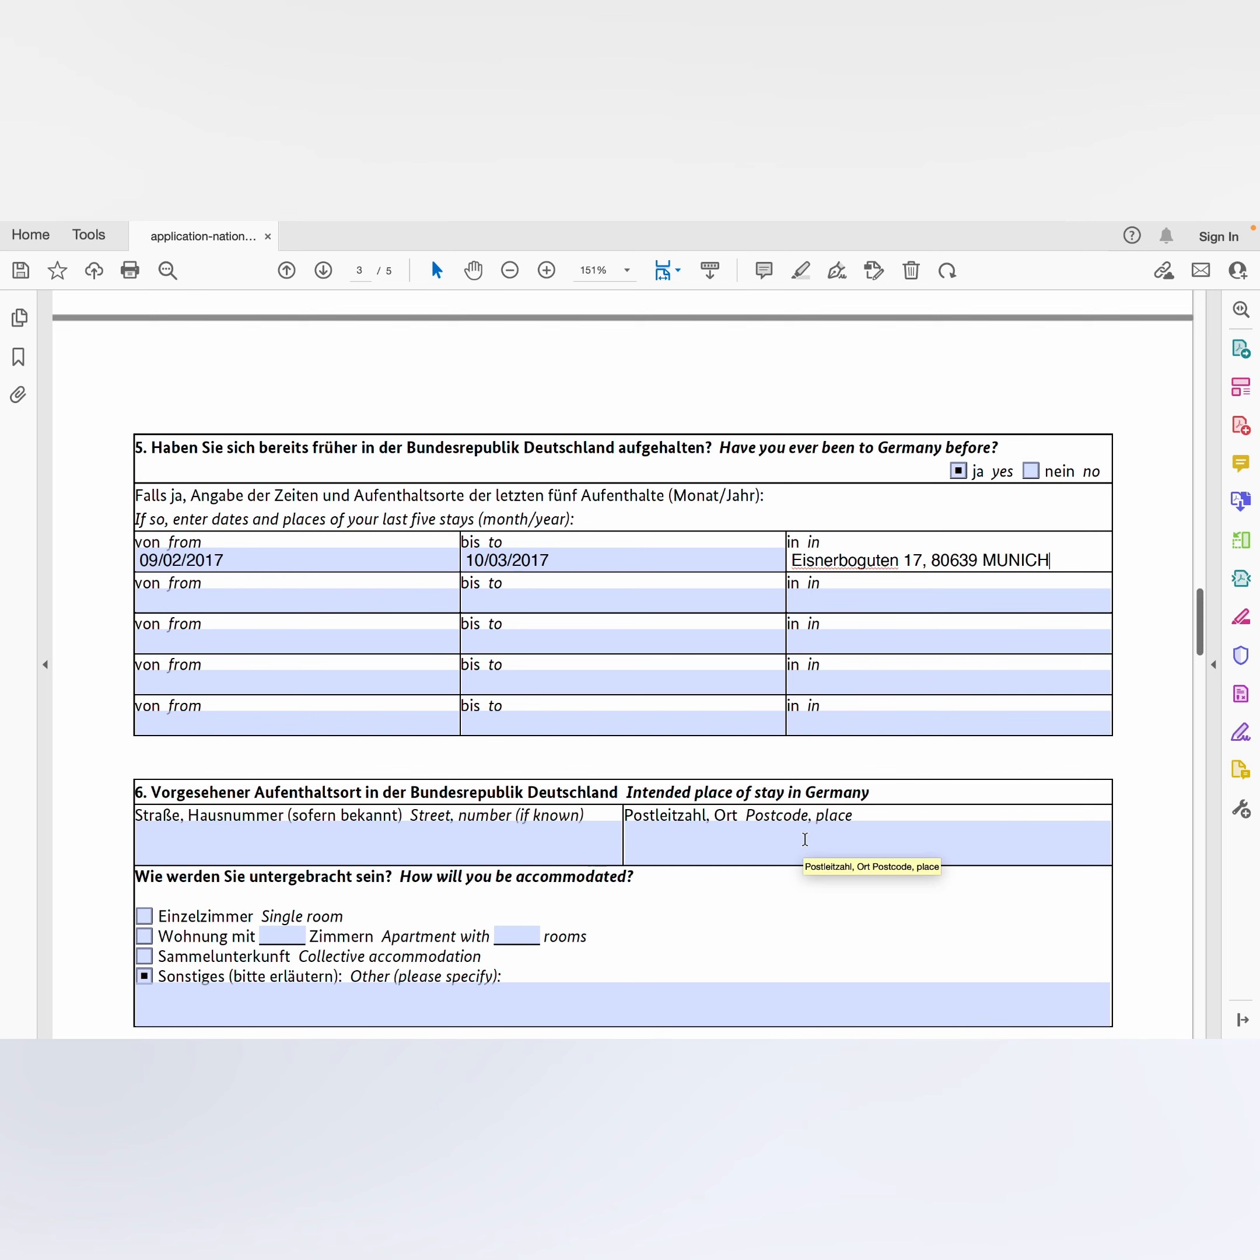
scroll(804, 838, "down", 2)
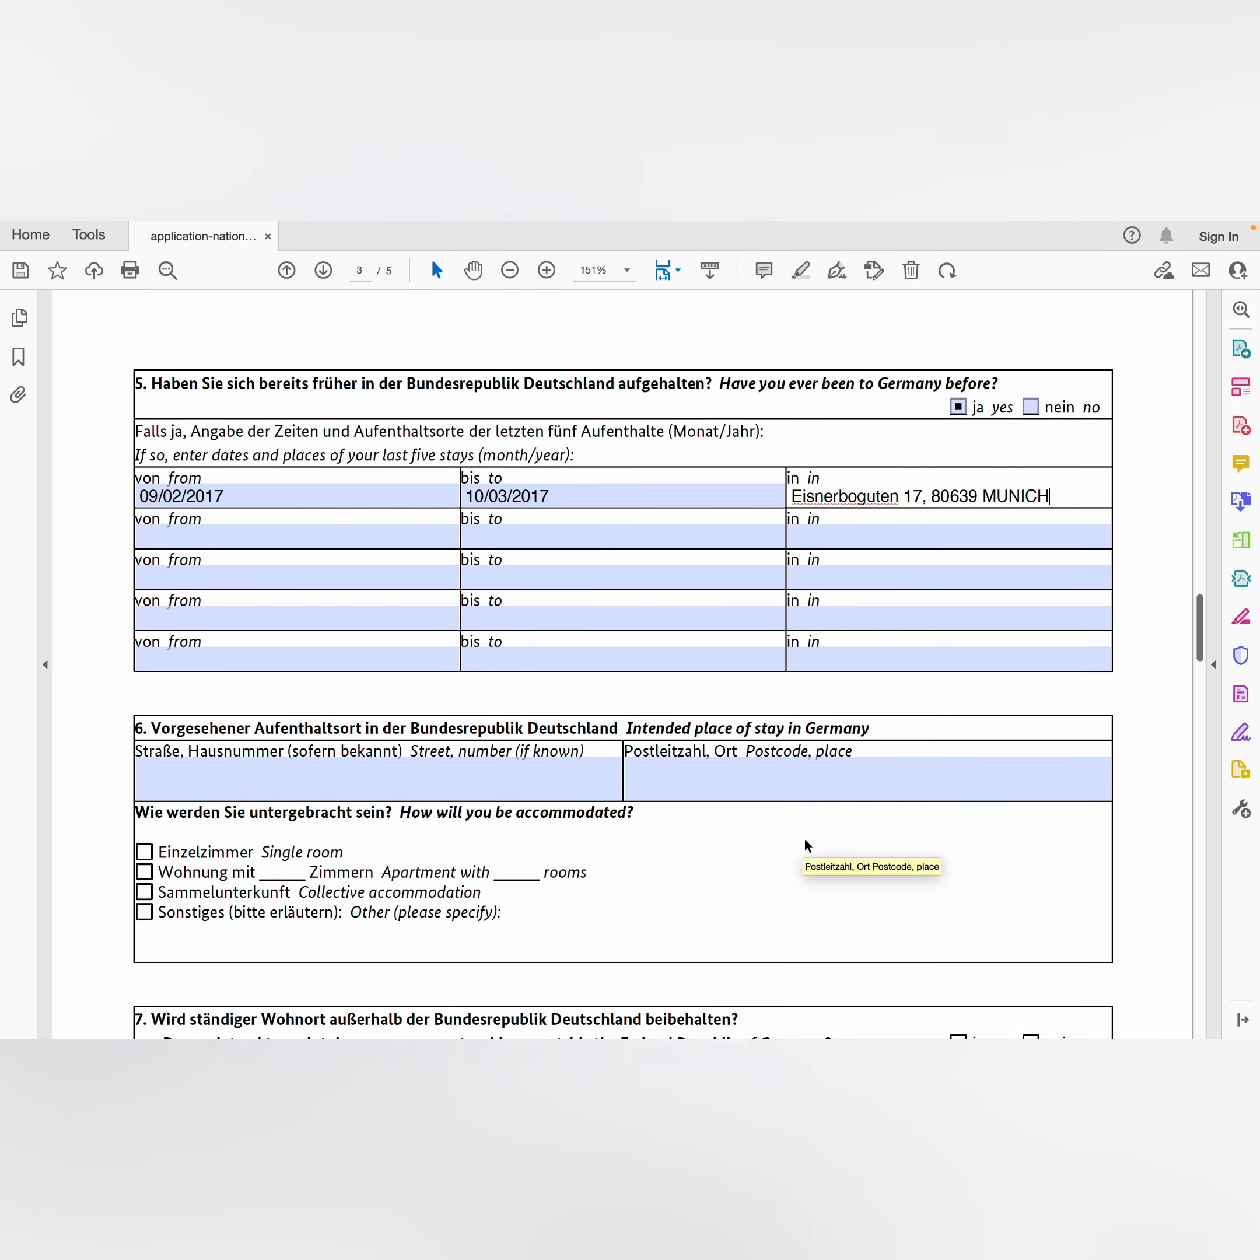
scroll(804, 838, "down", 2)
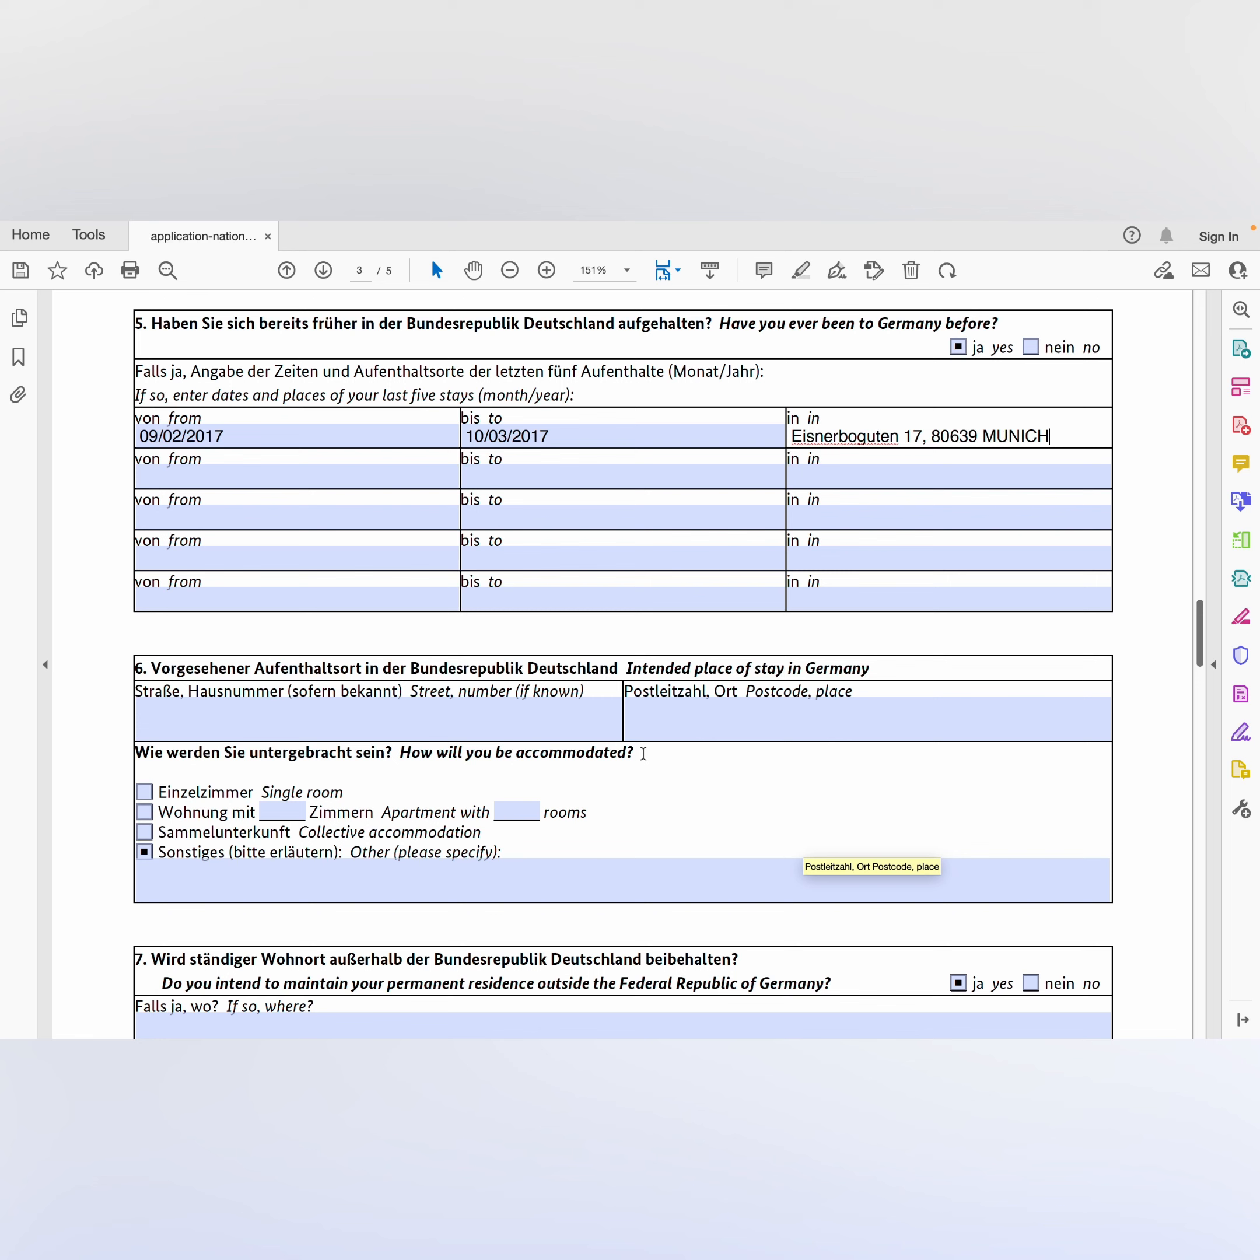
left_click(384, 722)
left_click(476, 727)
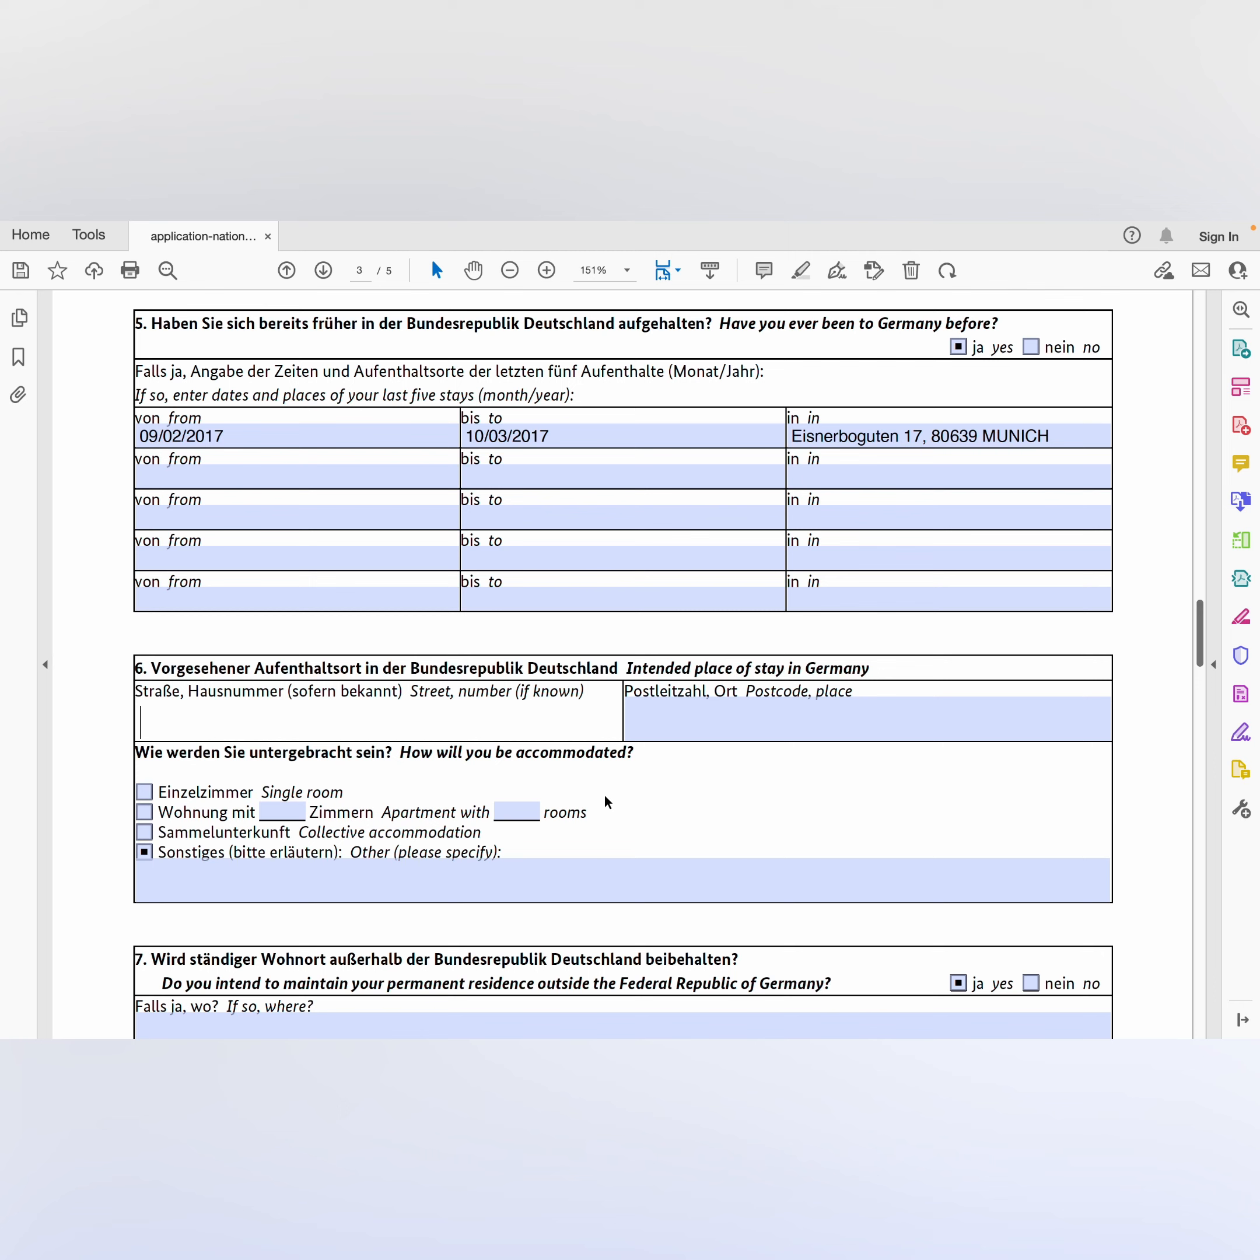
left_click(187, 883)
type("SCH")
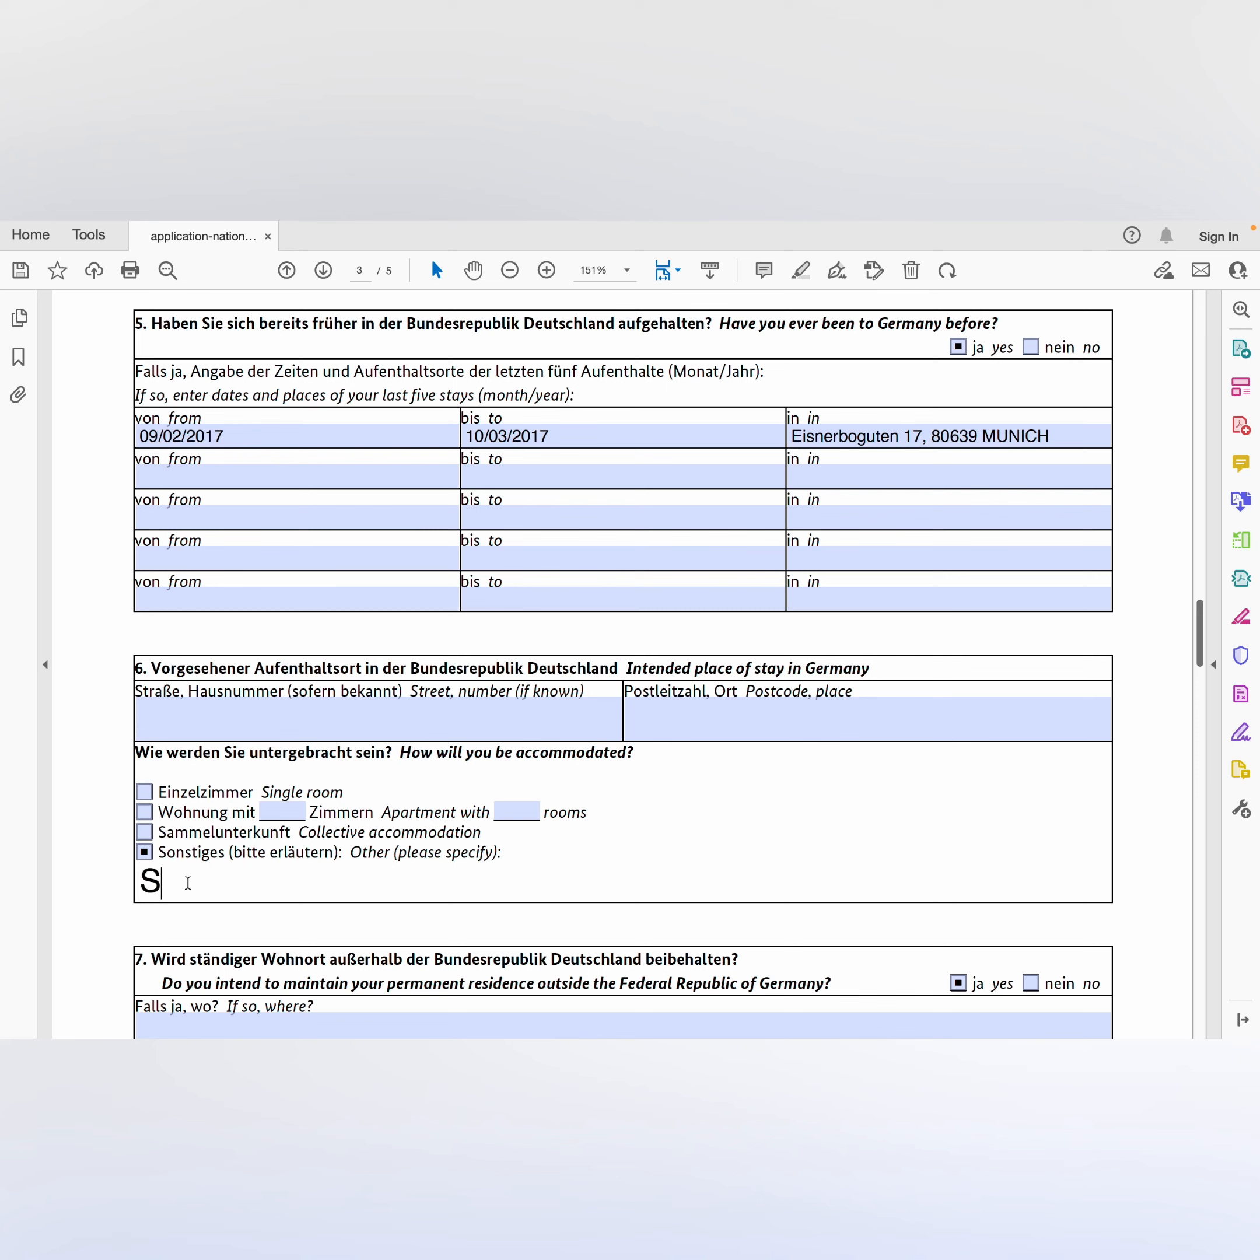
key("BackSpace")
key("BackSpace")
type("chool Hostel")
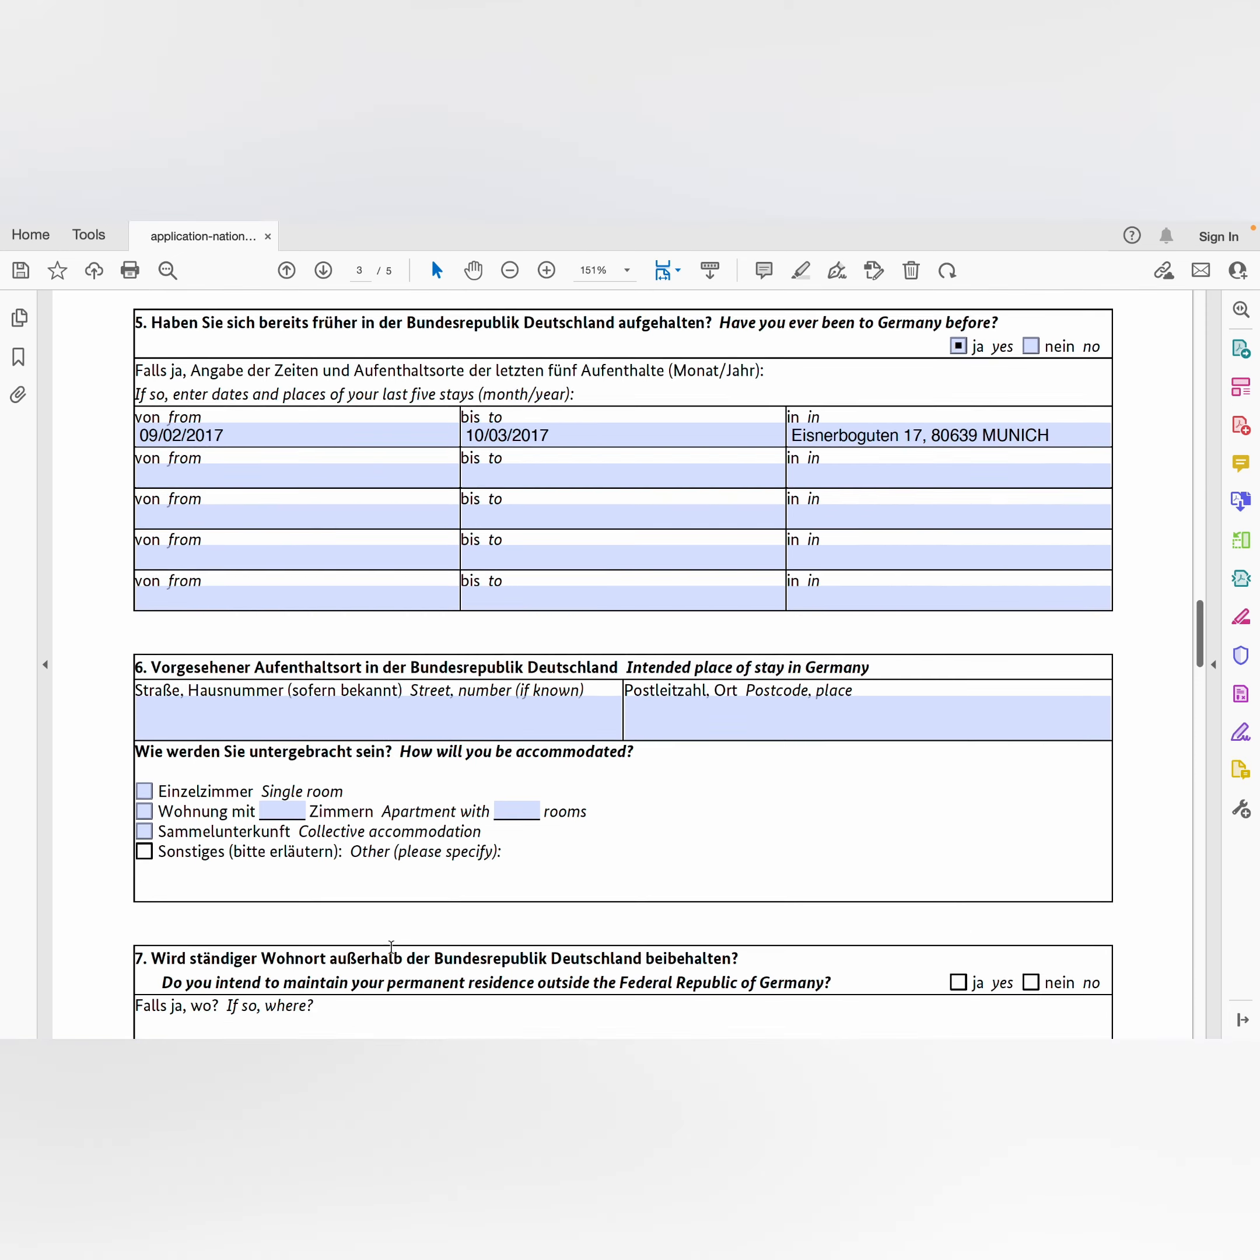
scroll(391, 945, "down", 2)
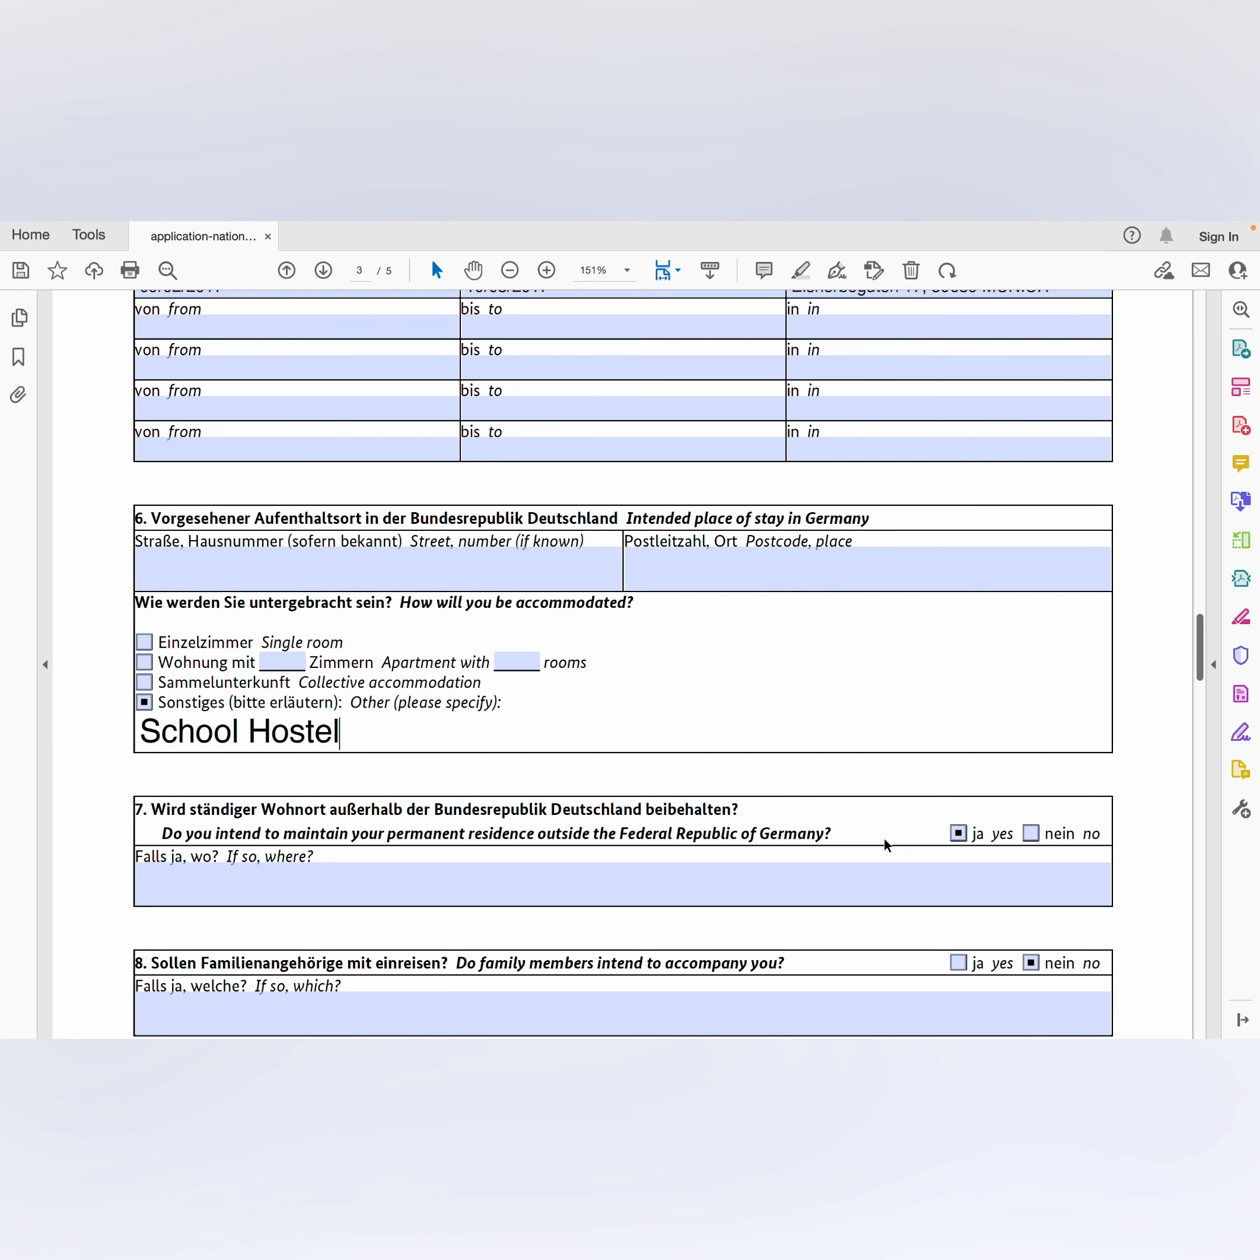
Step: Enter a P.O. box address in Accra under 'Falls ja, wo?' for the permanent residence
left_click(227, 898)
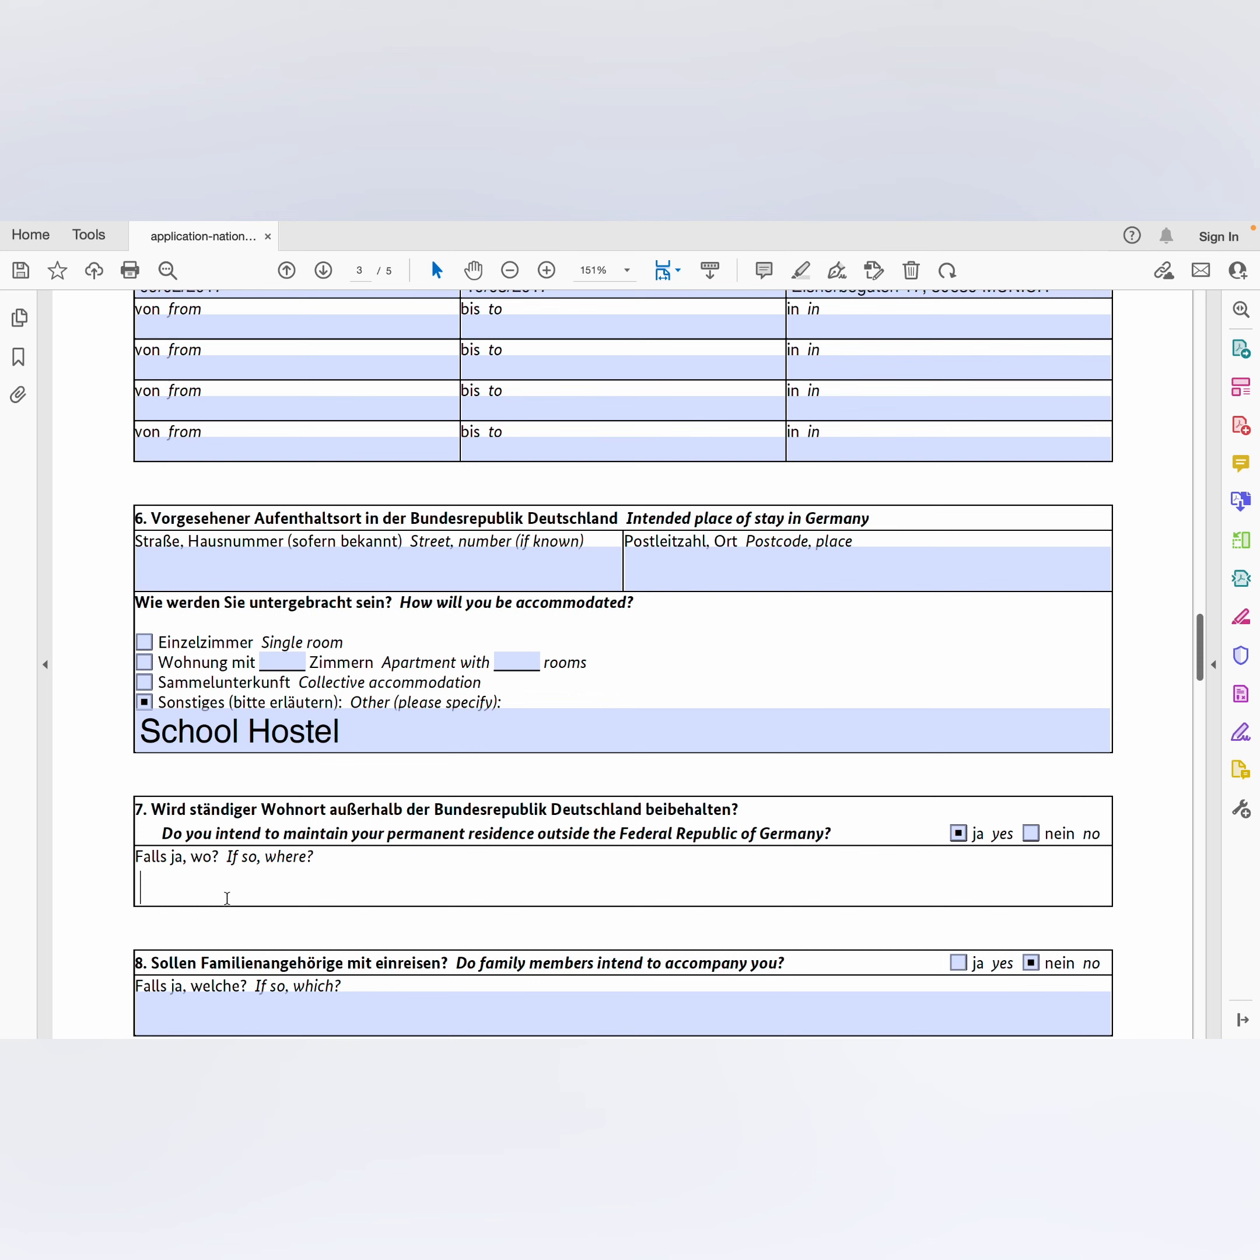
type("p.o. box 23")
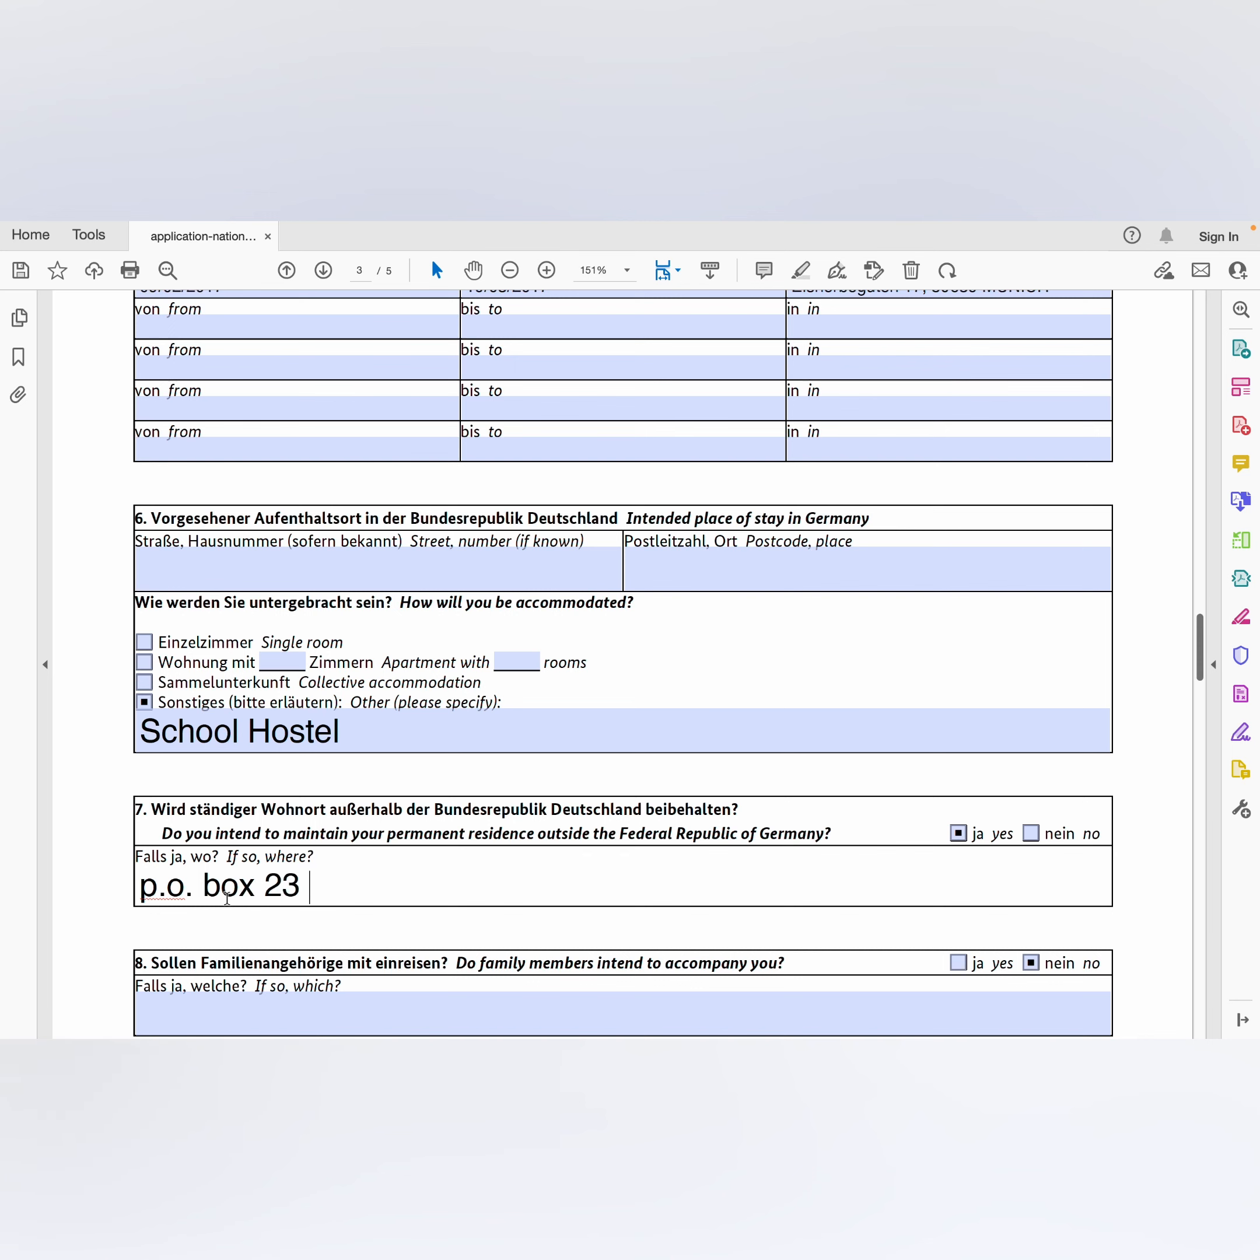
type(" Accra")
scroll(228, 897, "down", 3)
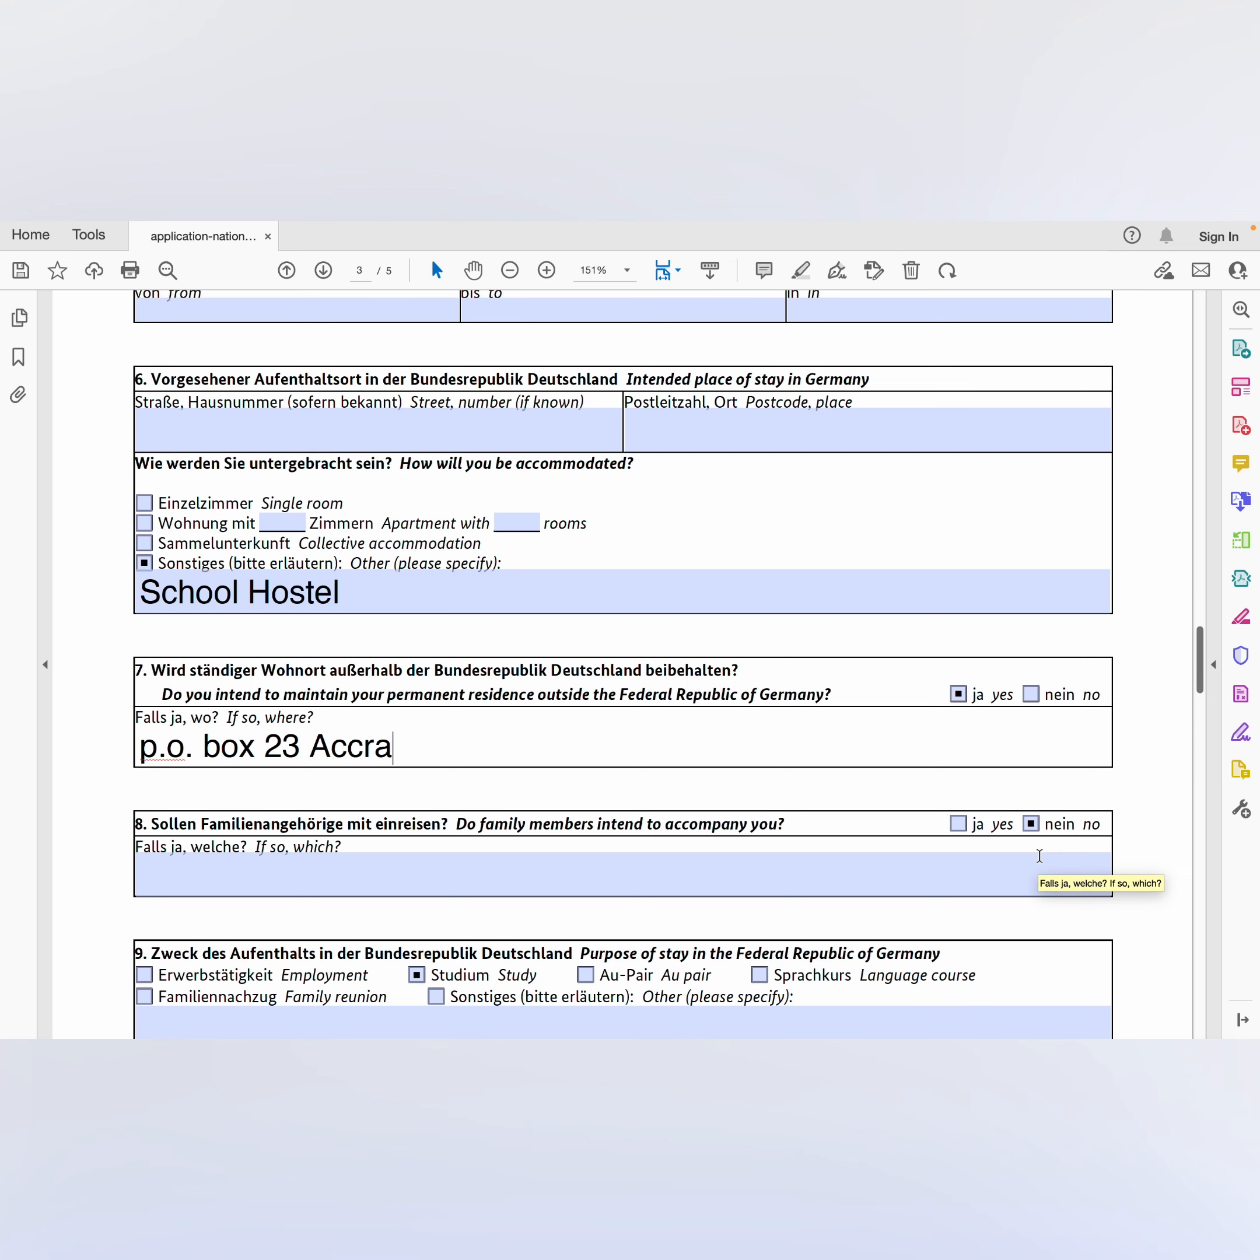
scroll(1039, 855, "down", 3)
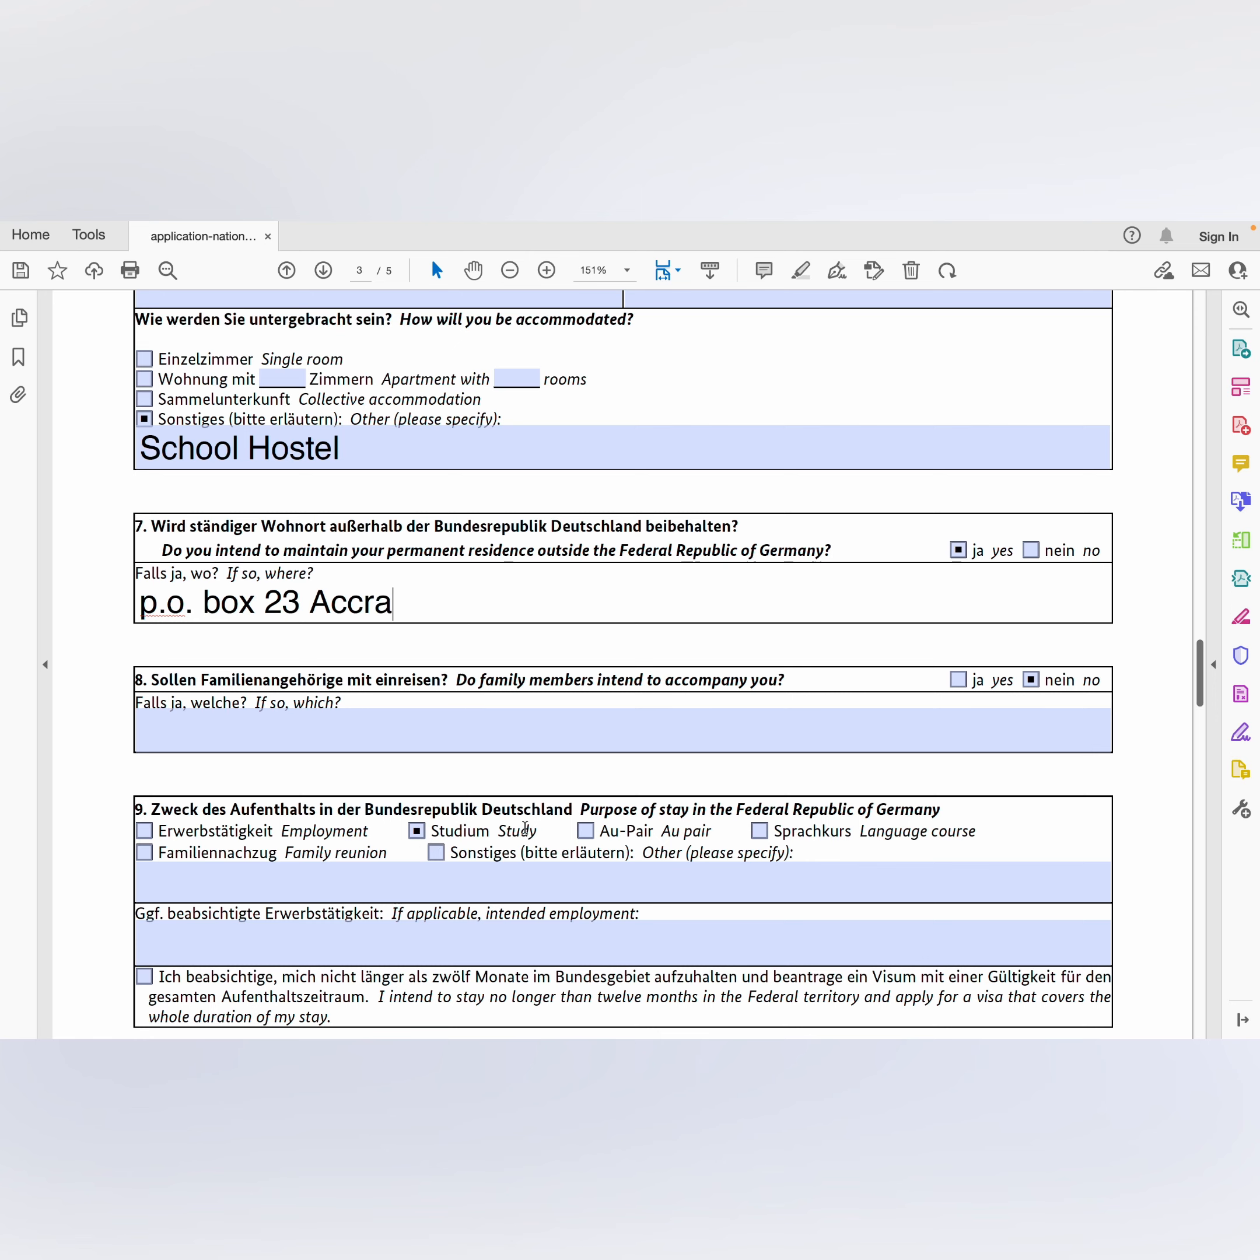
scroll(525, 828, "down", 2)
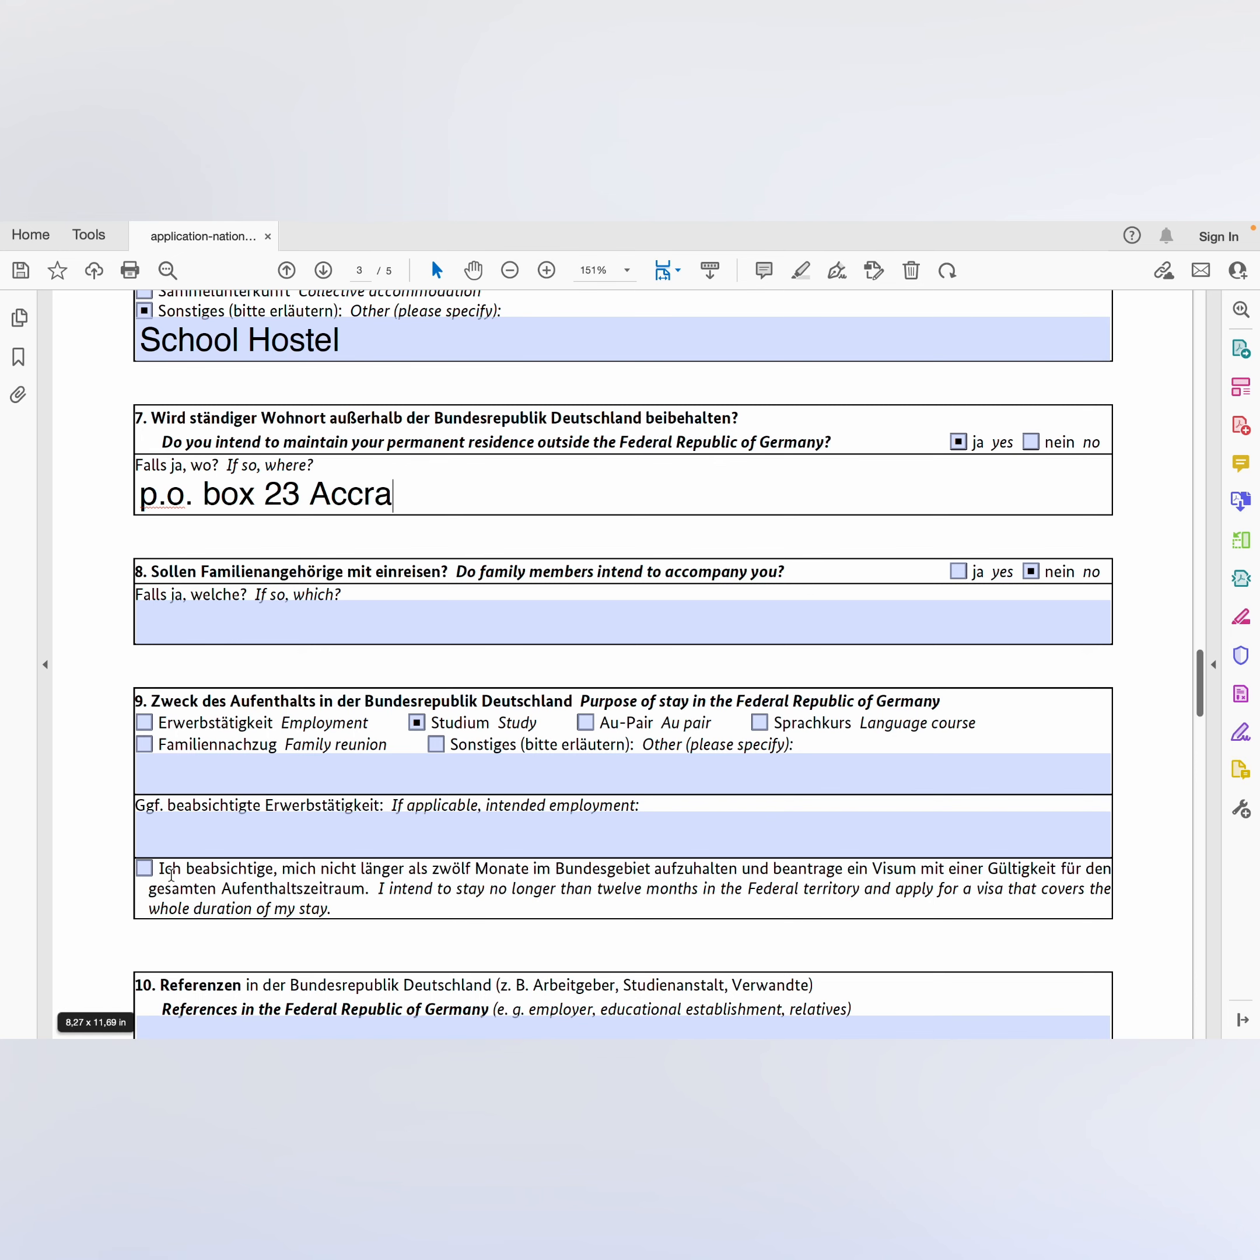
Step: Enter the reference as 'IU International University of Applied Sciences, Berlin'
scroll(198, 881, "down", 1)
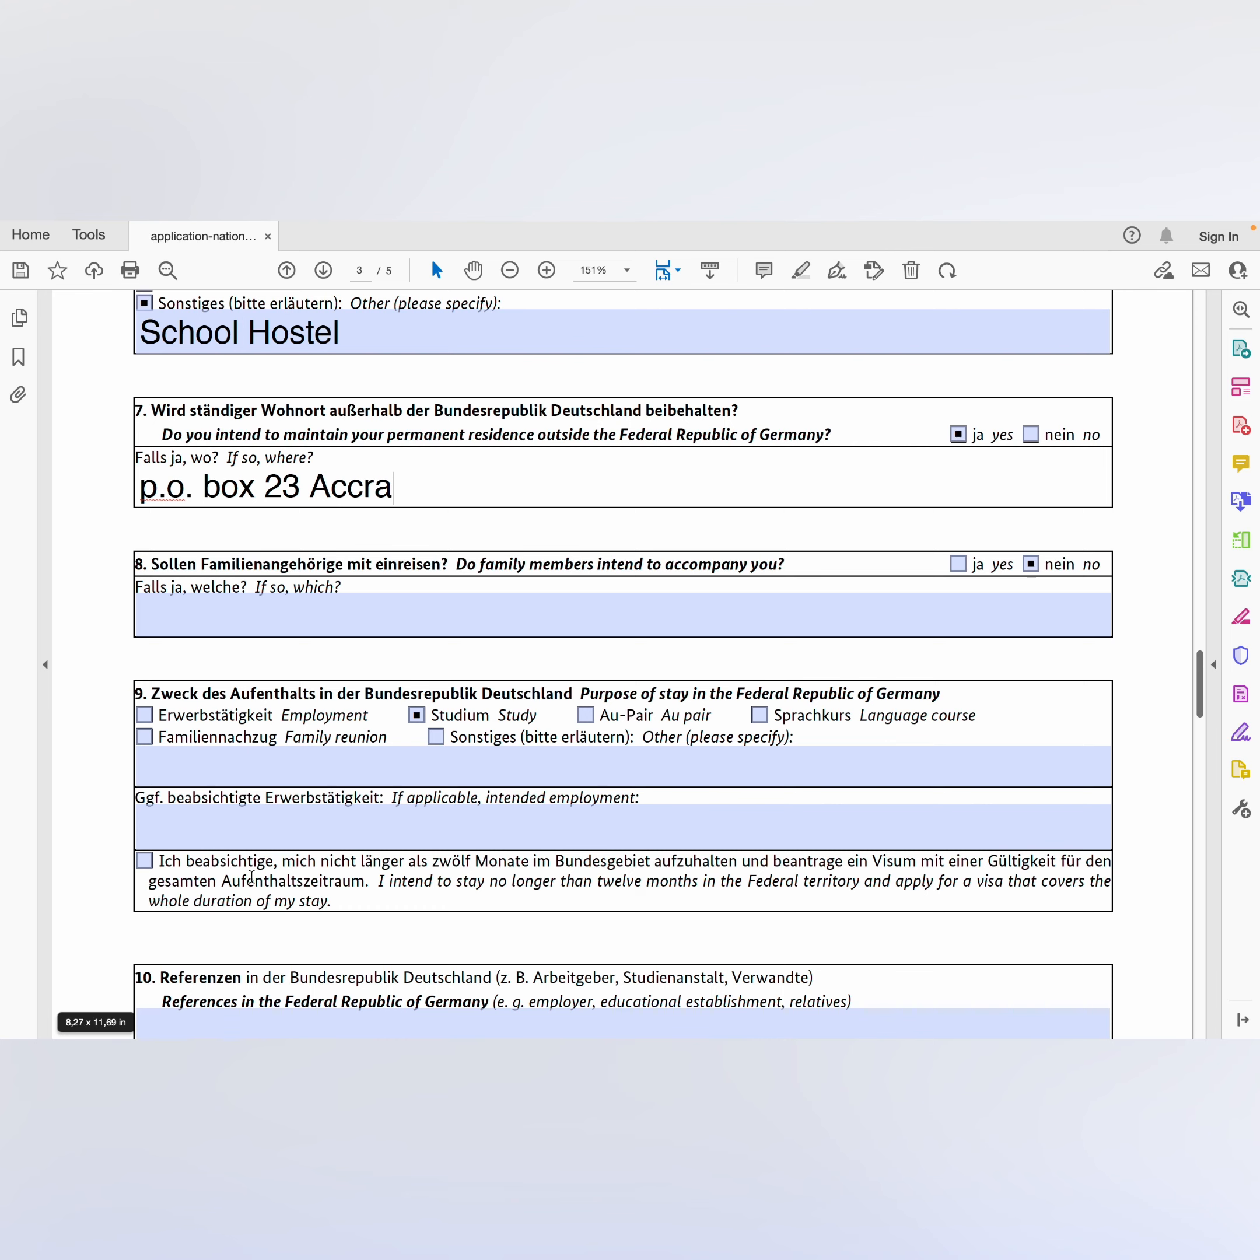
scroll(251, 876, "down", 5)
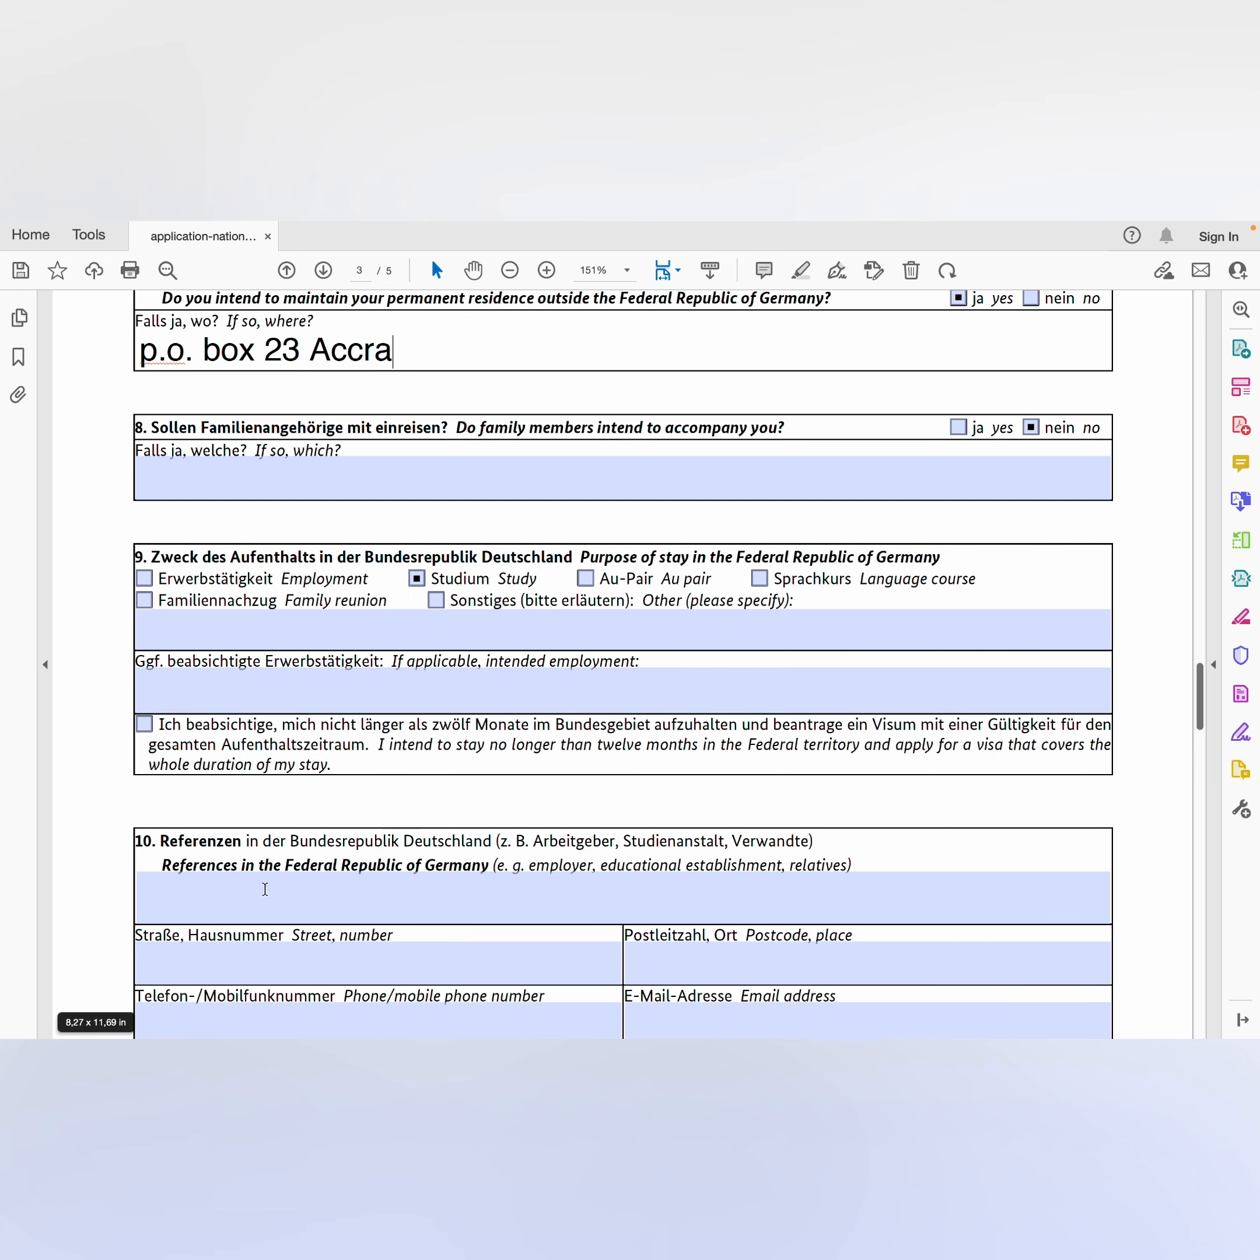
left_click(264, 889)
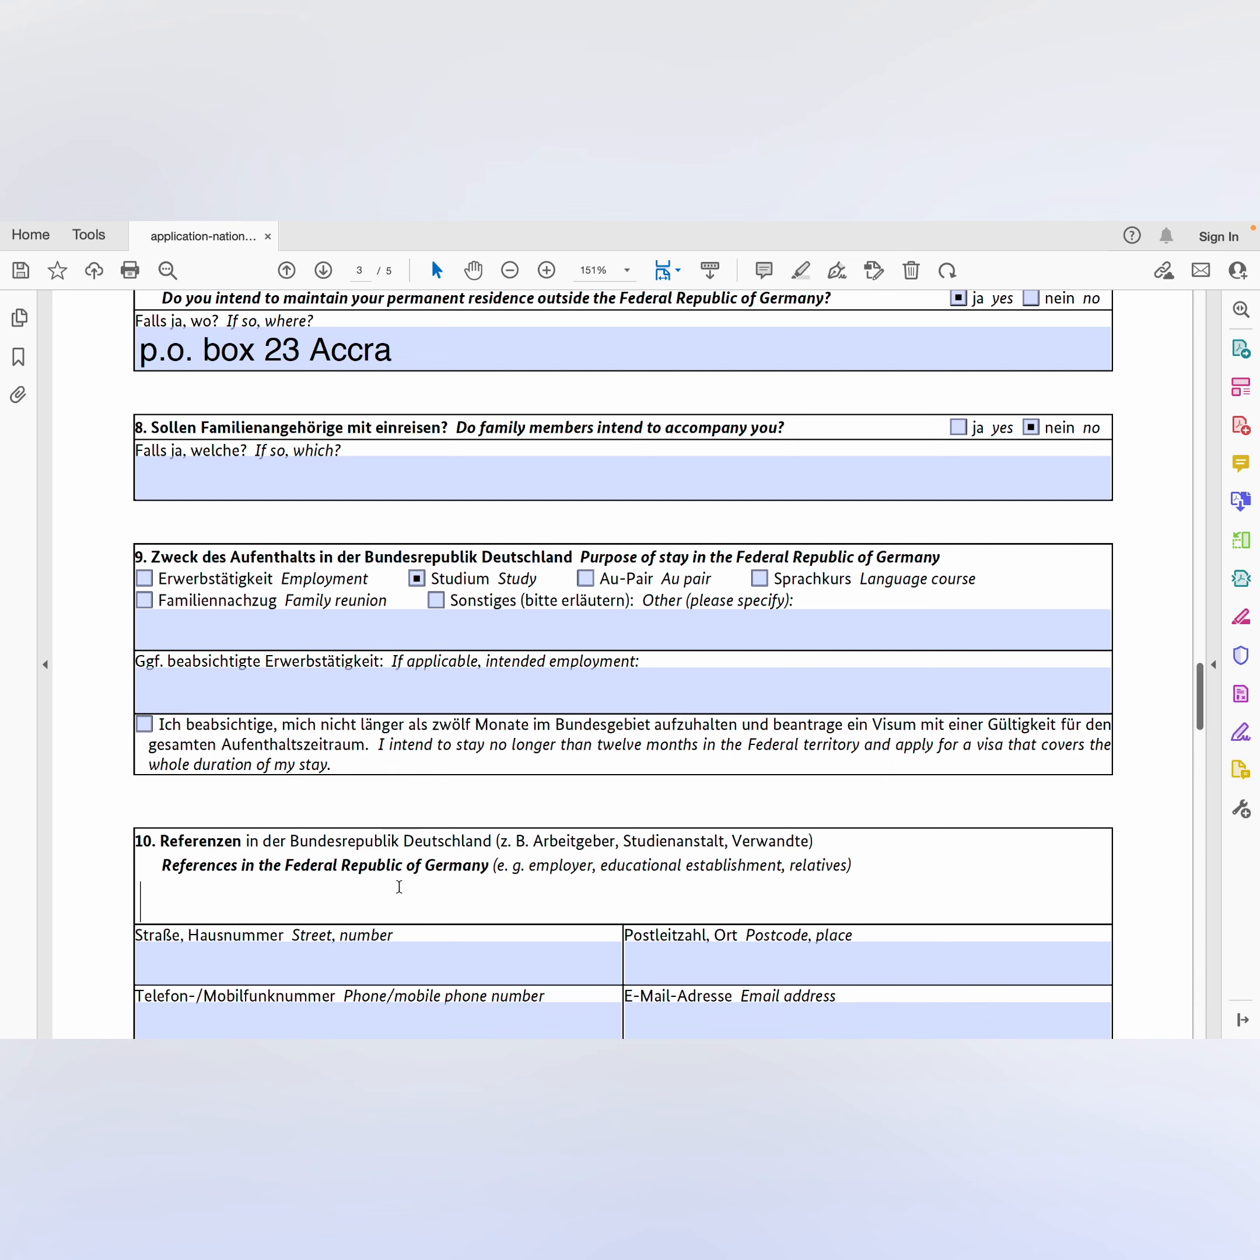
left_click(690, 962)
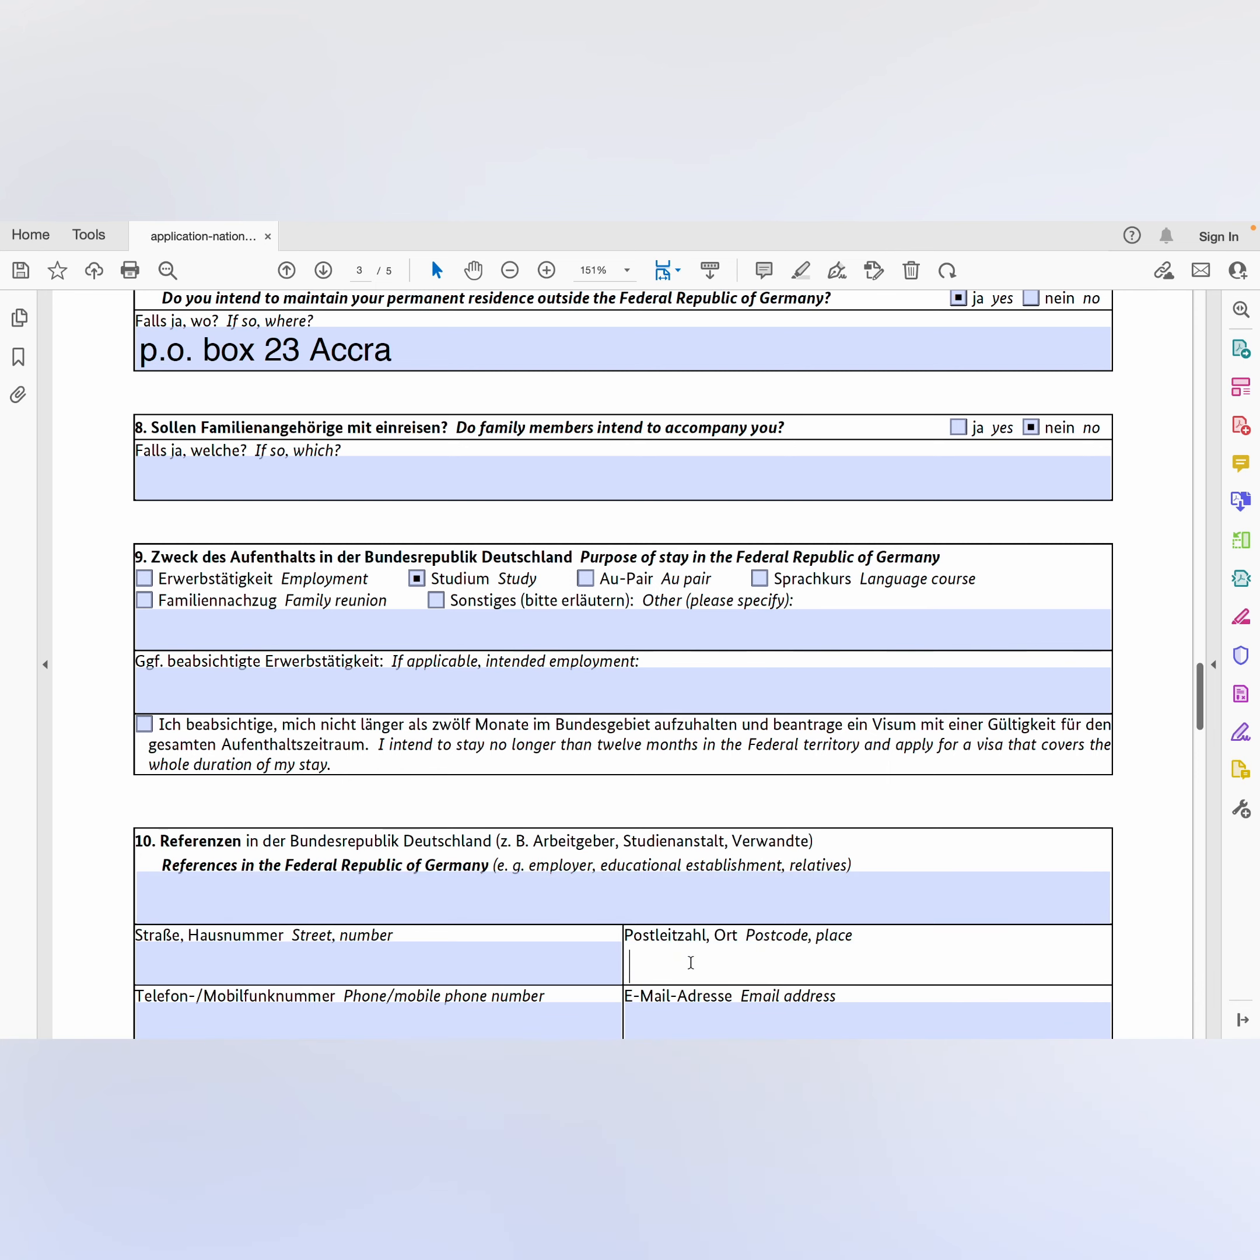
scroll(689, 962, "down", 3)
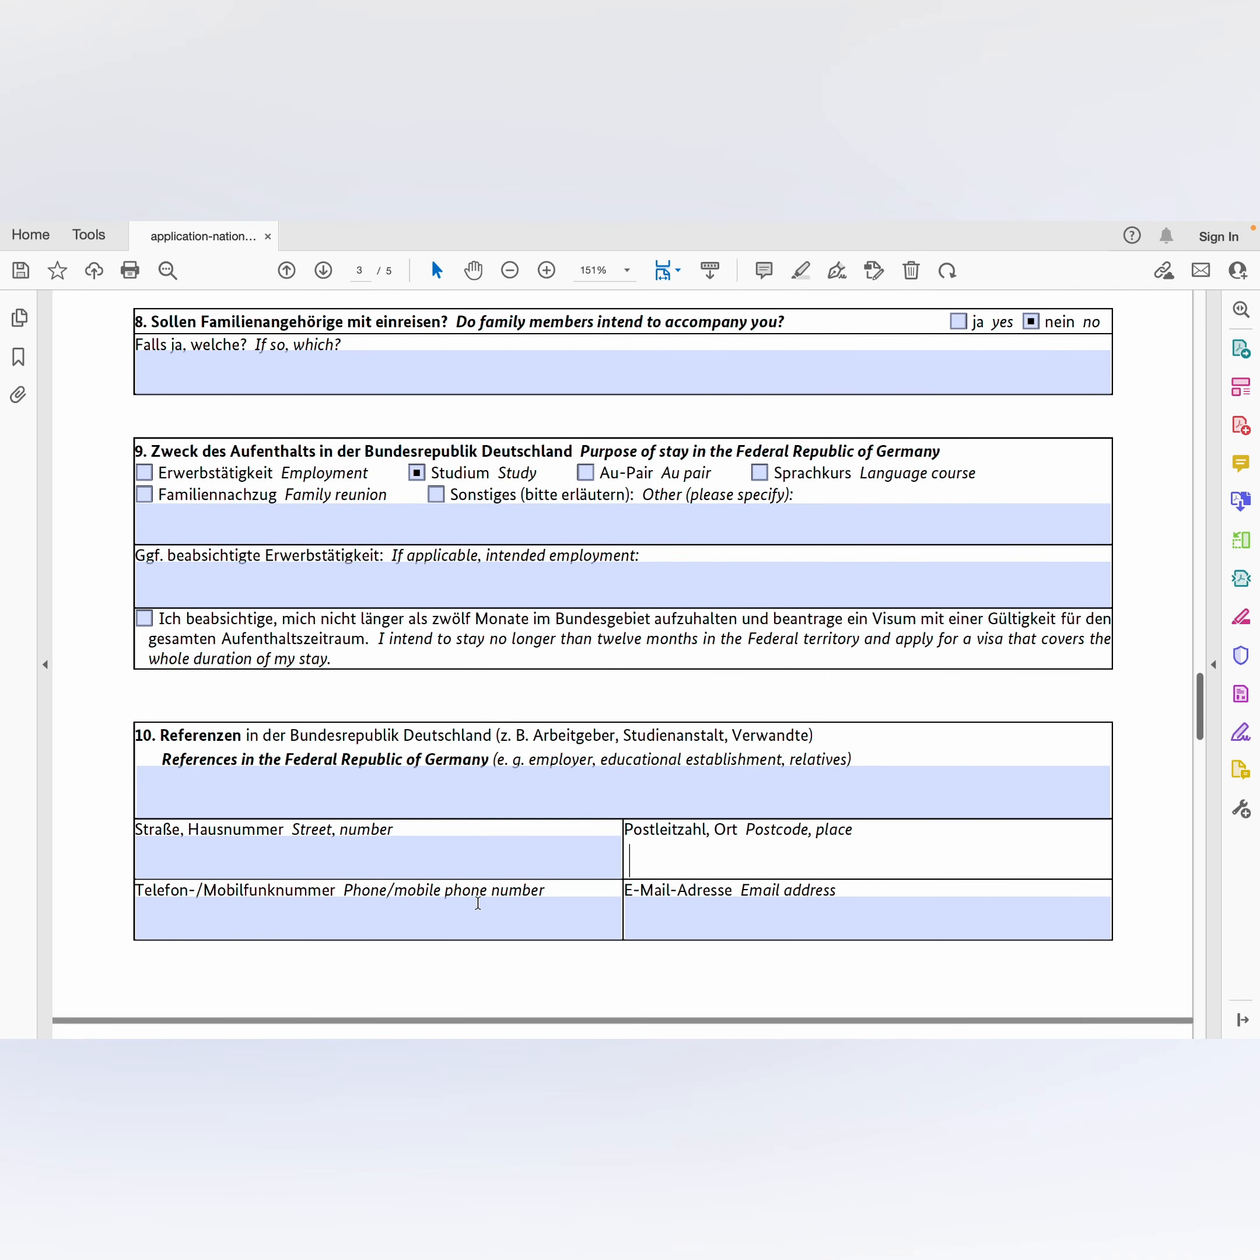
left_click(422, 925)
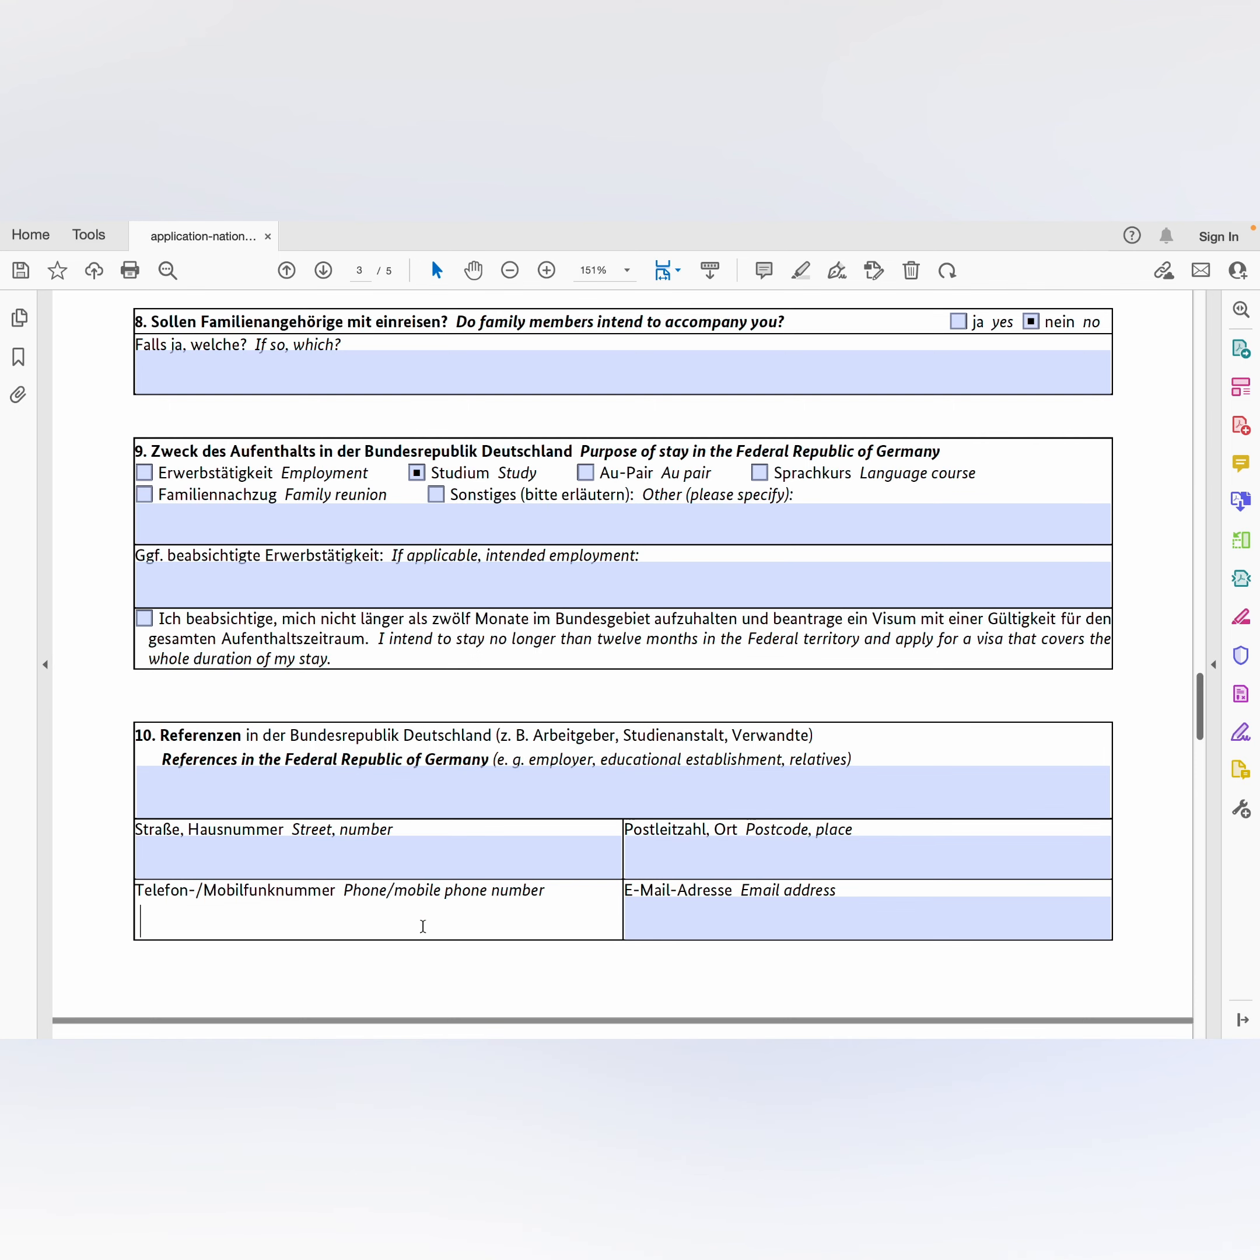
left_click(729, 919)
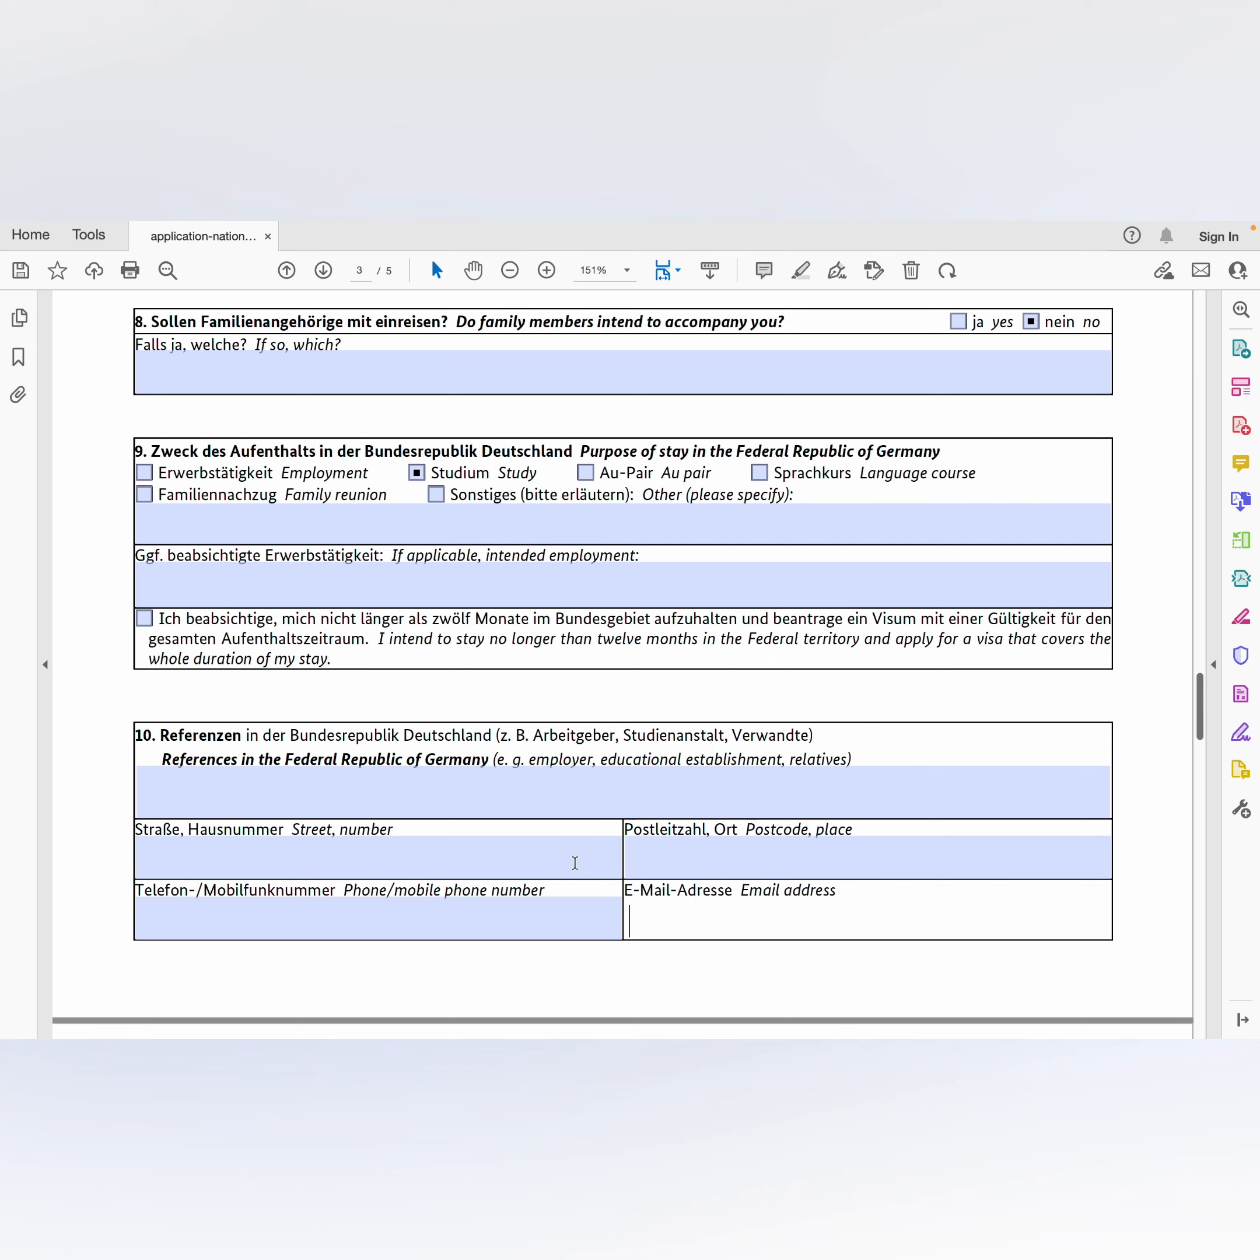
left_click(445, 800)
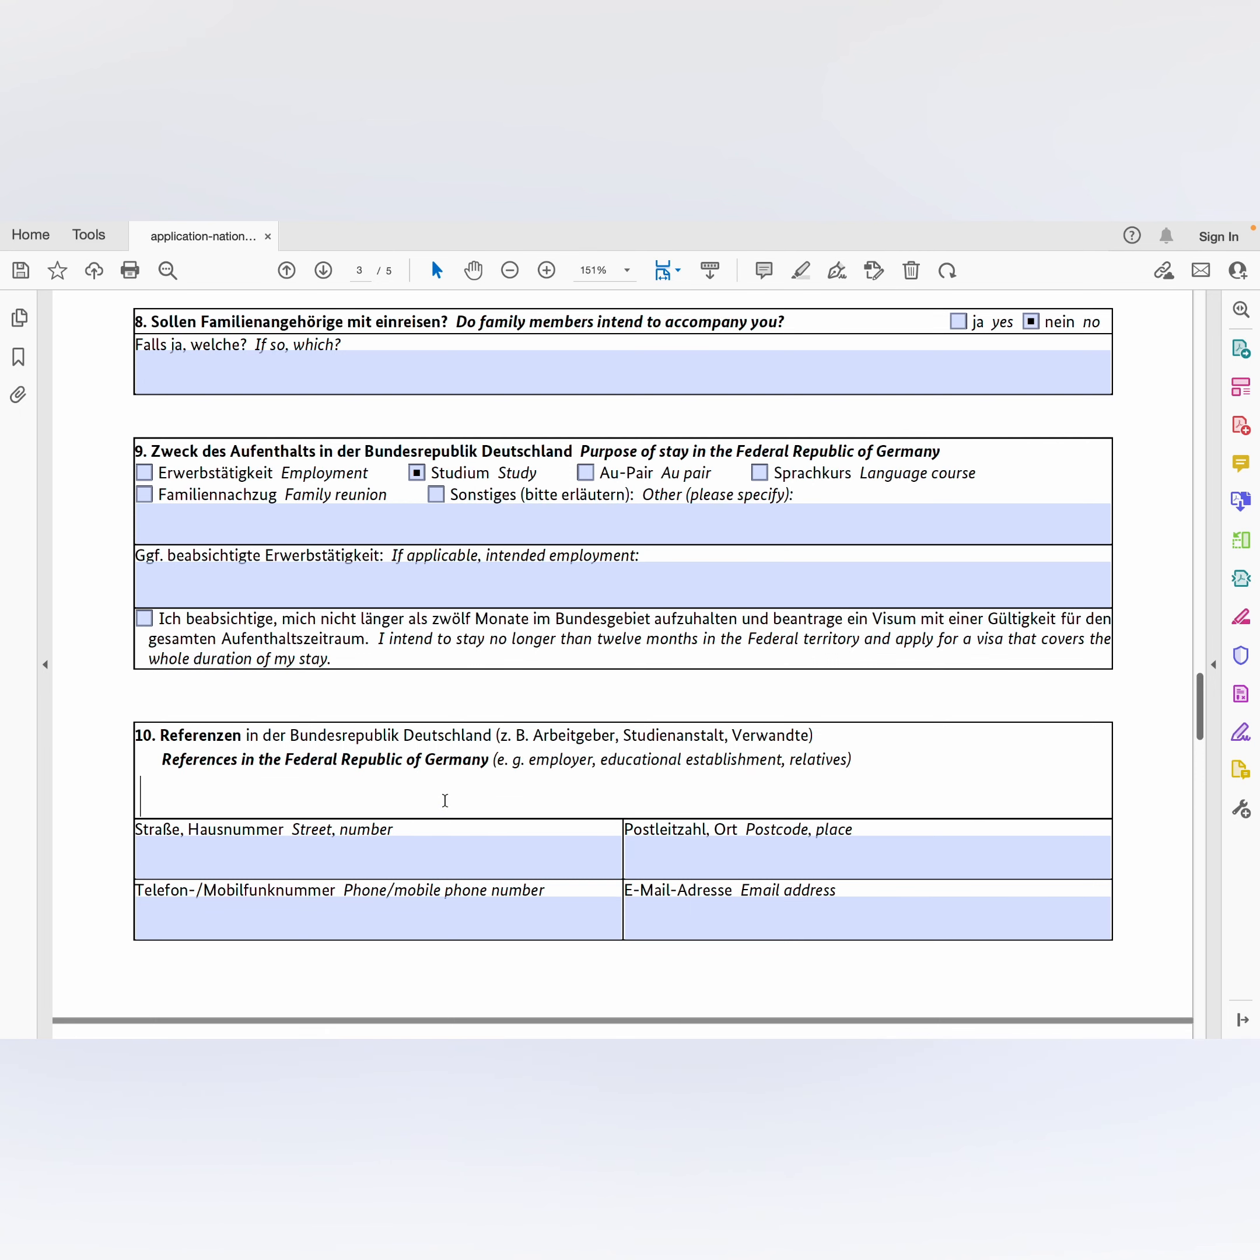
type("IU Interna")
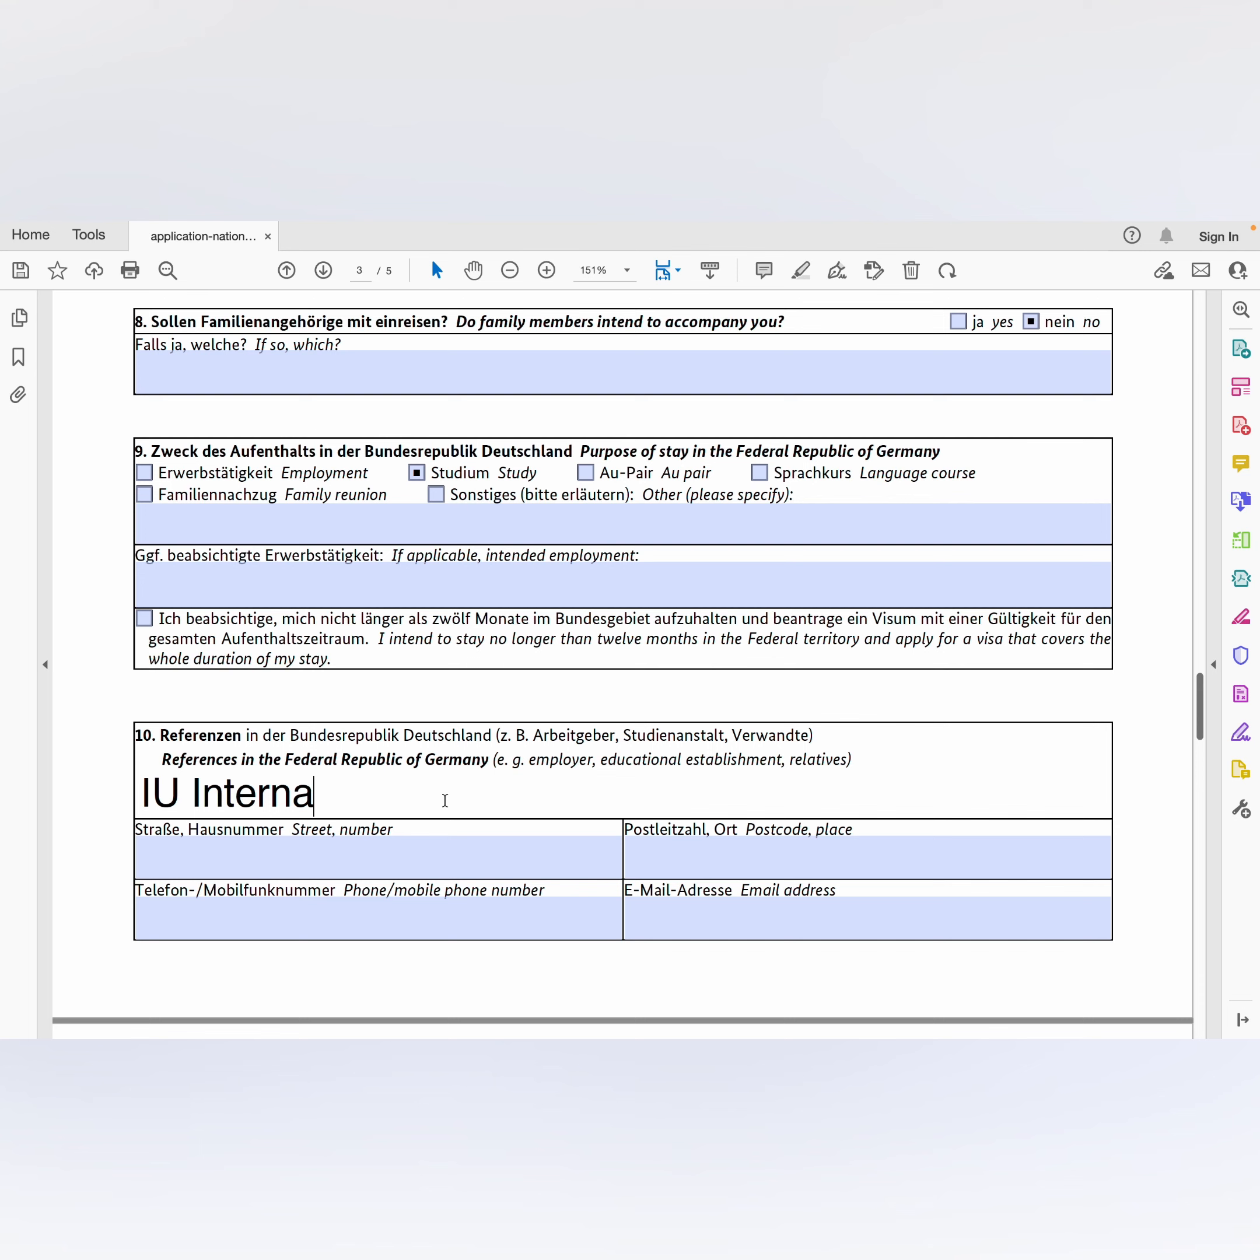
type("tional ")
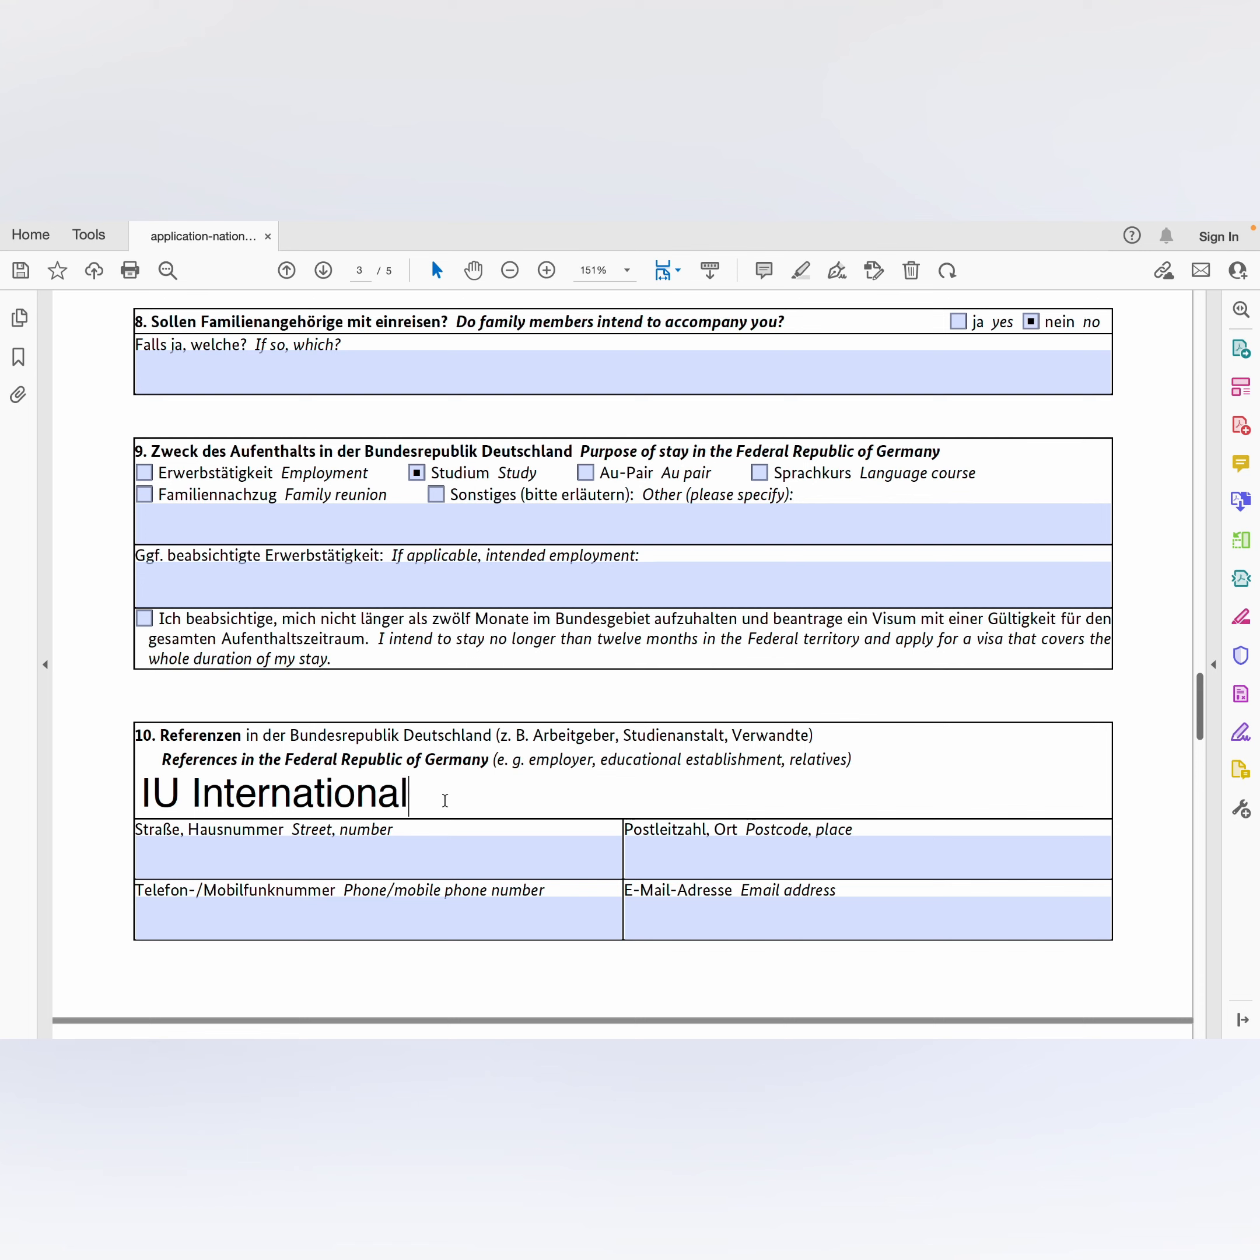
type("University ")
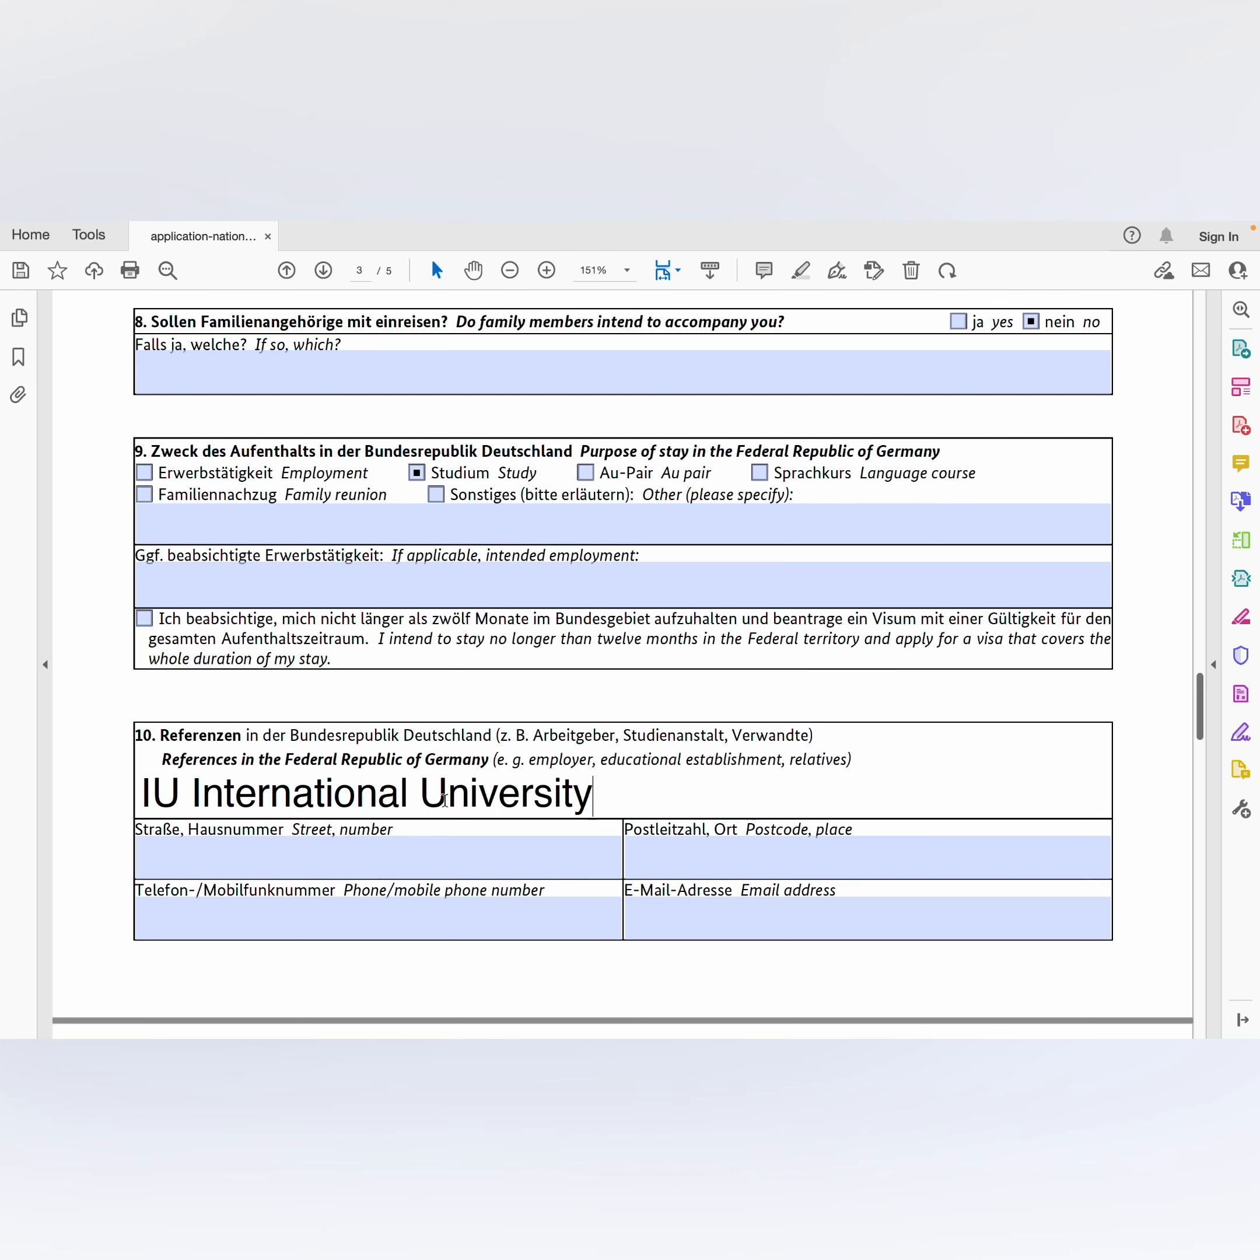
type("of Applie")
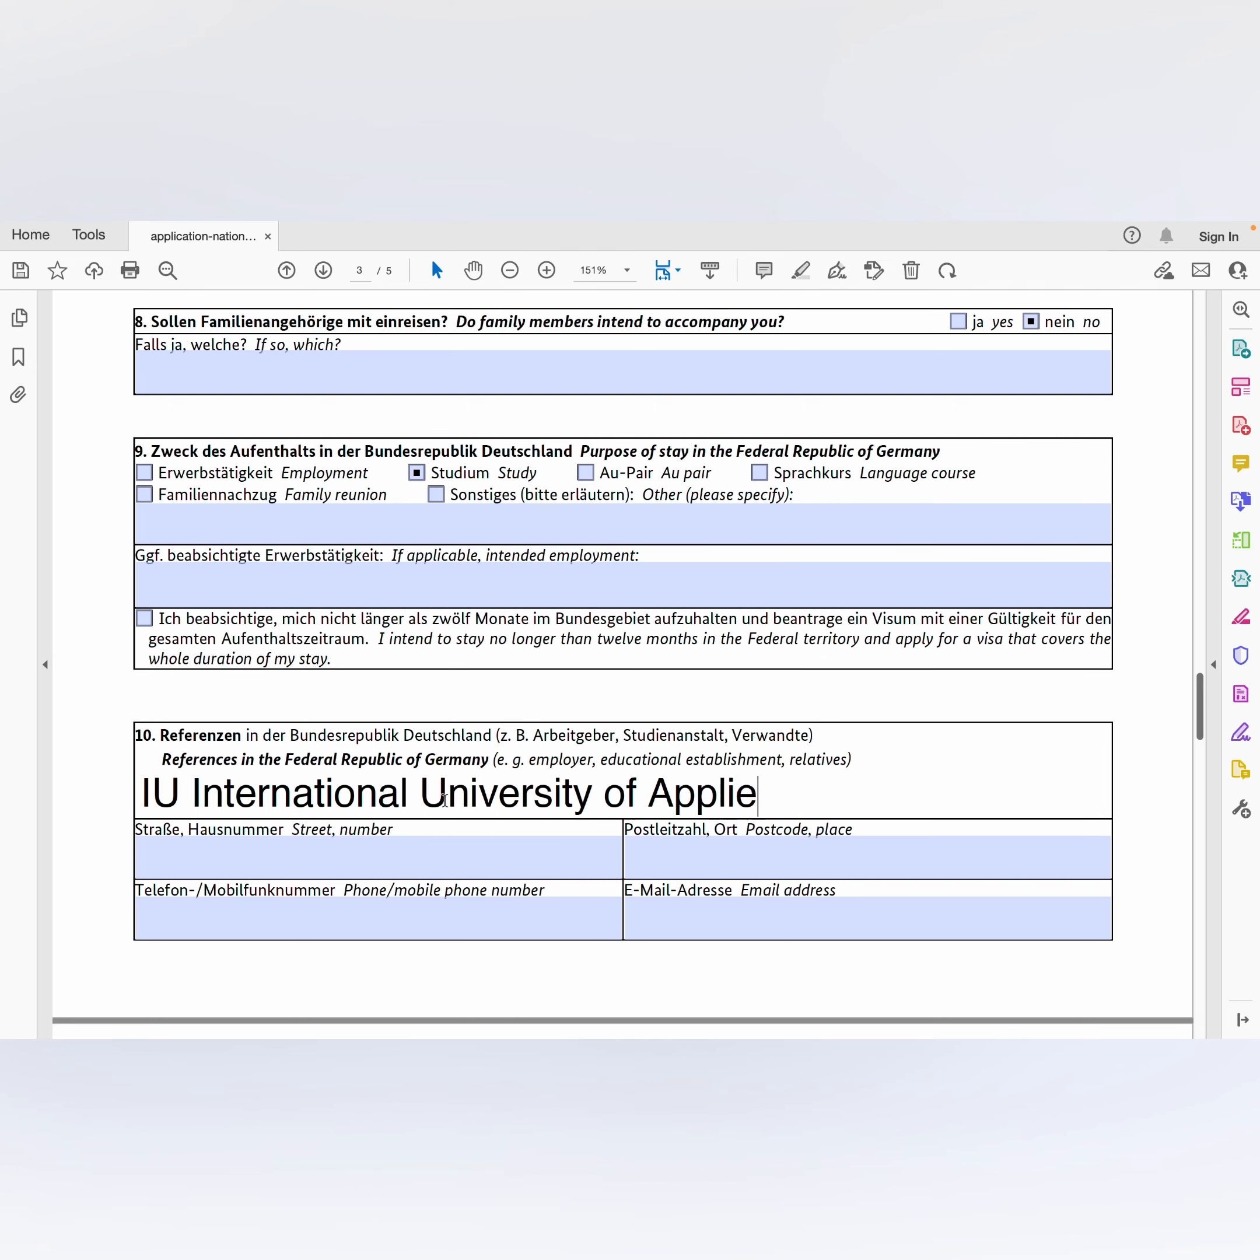
type("d Science")
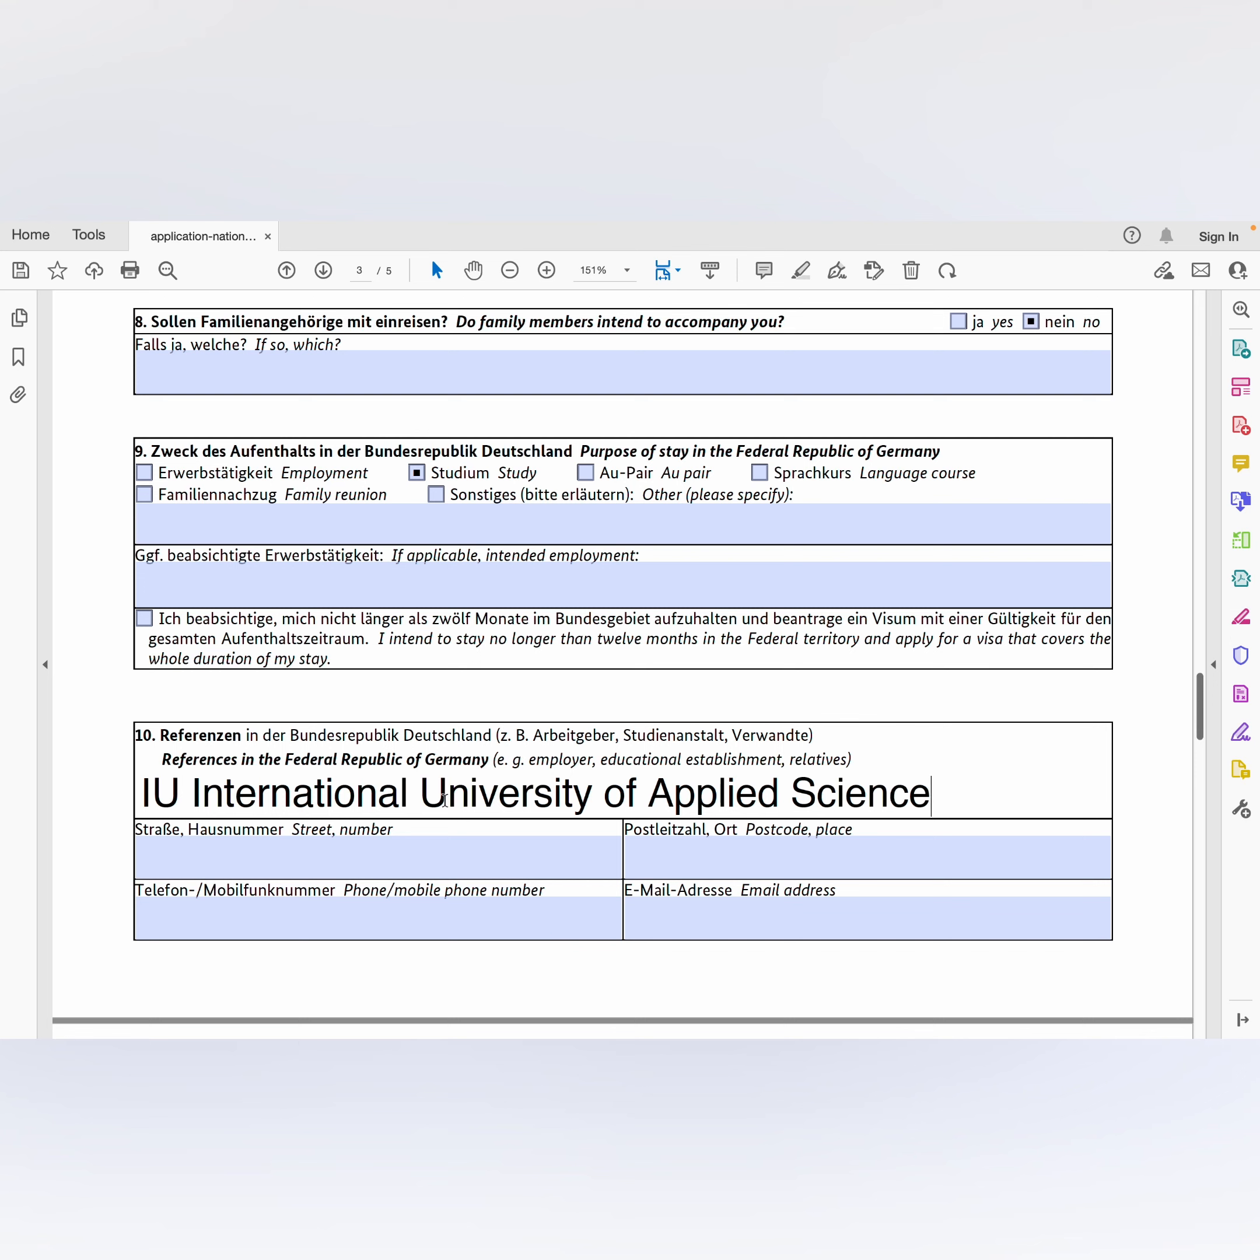
type("s")
type(";,")
key("BackSpace")
key("BackSpace")
key("BackSpace")
type(", Berlin")
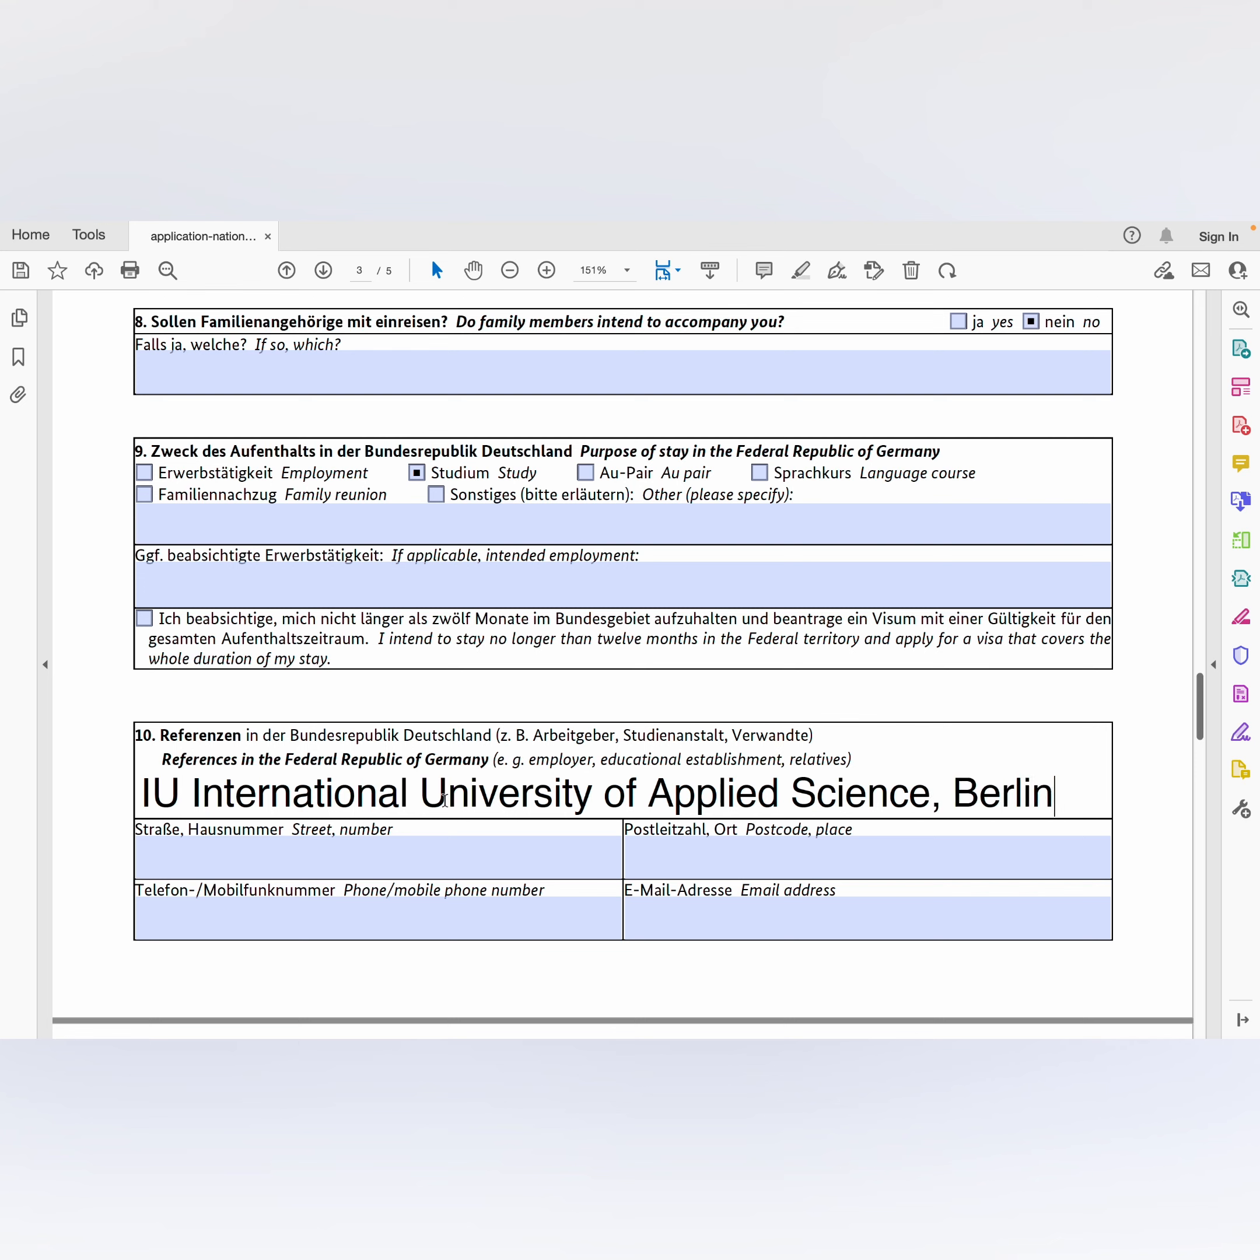
Step: Add the university's street and number, postcode and place 10231 Berlin, and phone number
left_click(150, 858)
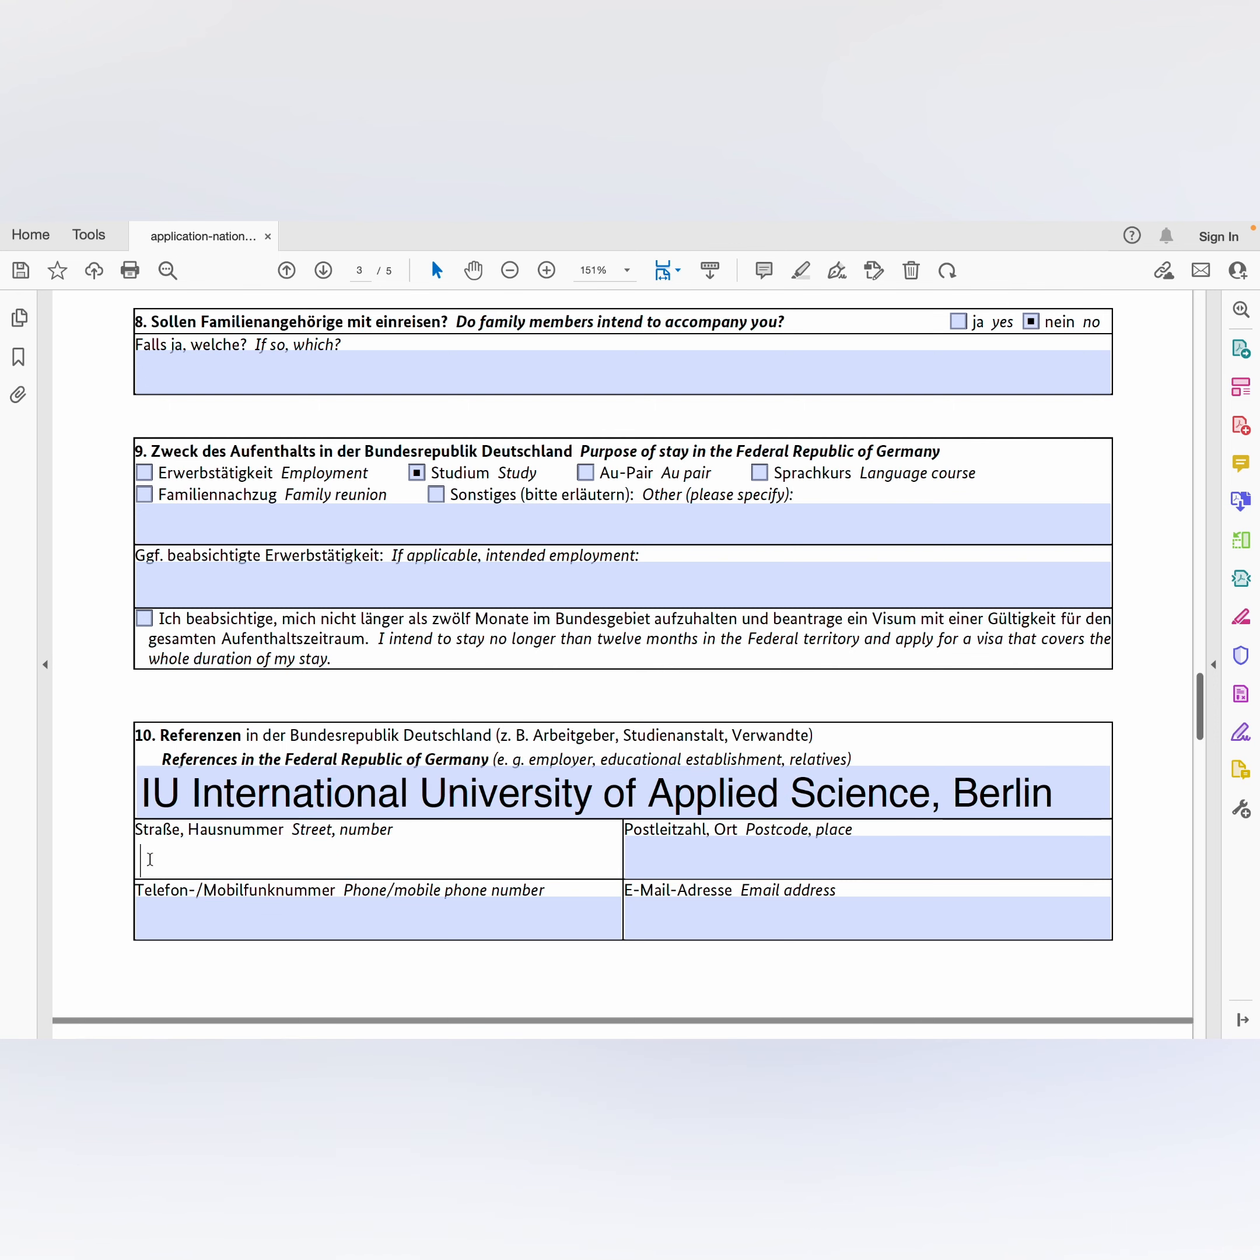
type("Haupt")
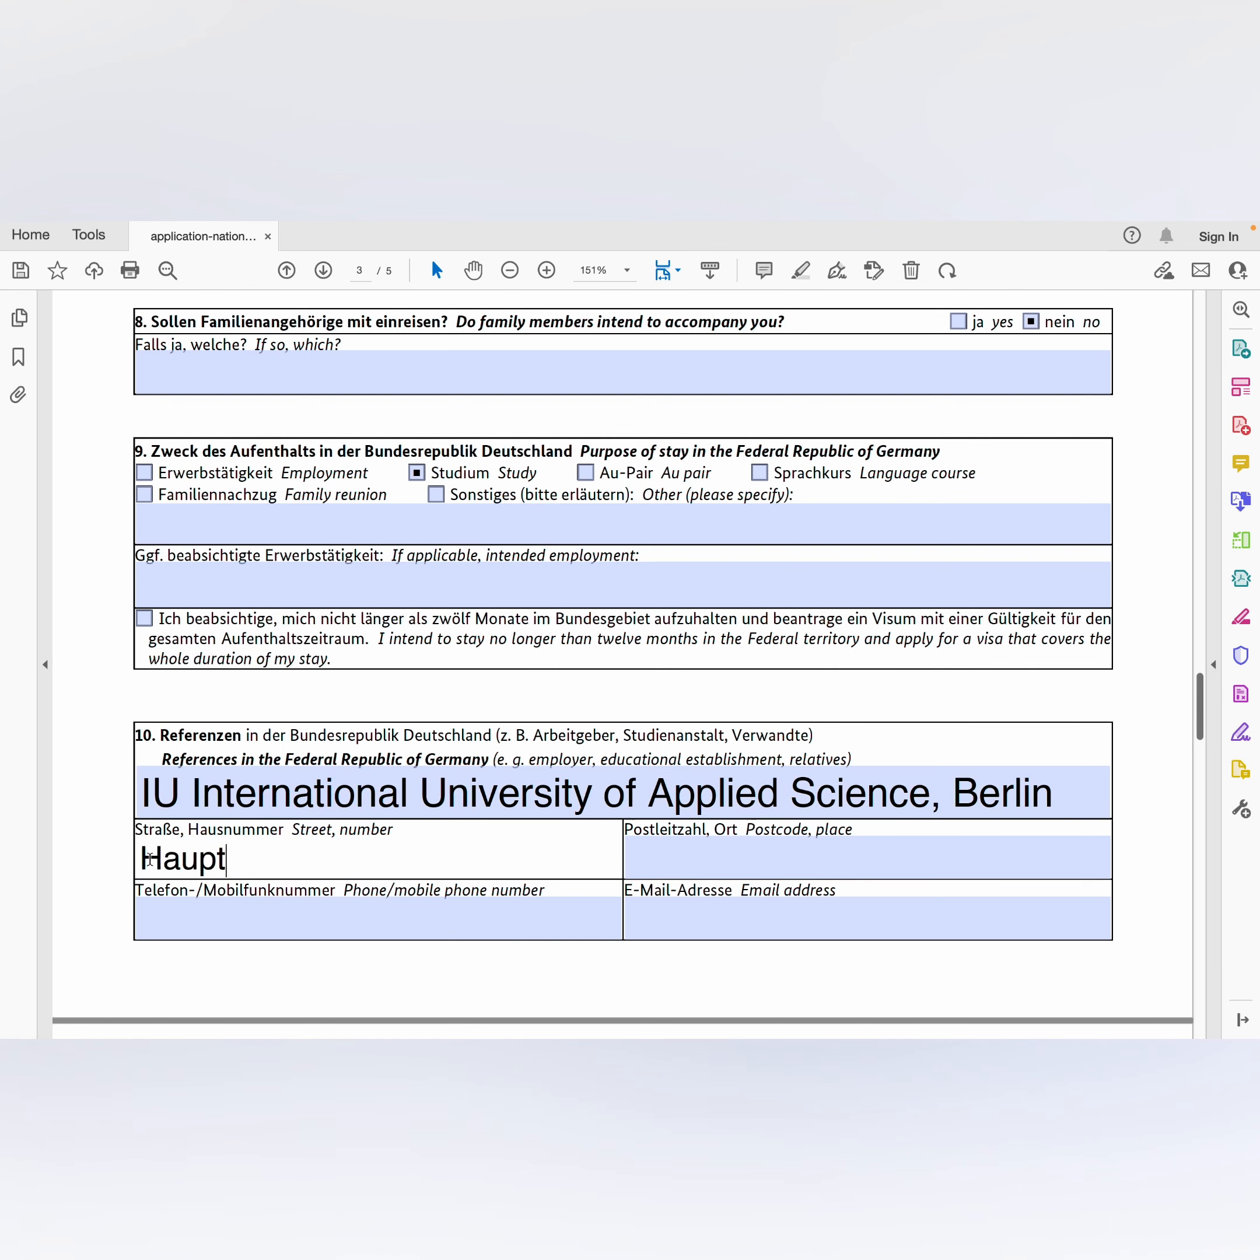
type("bahof 12")
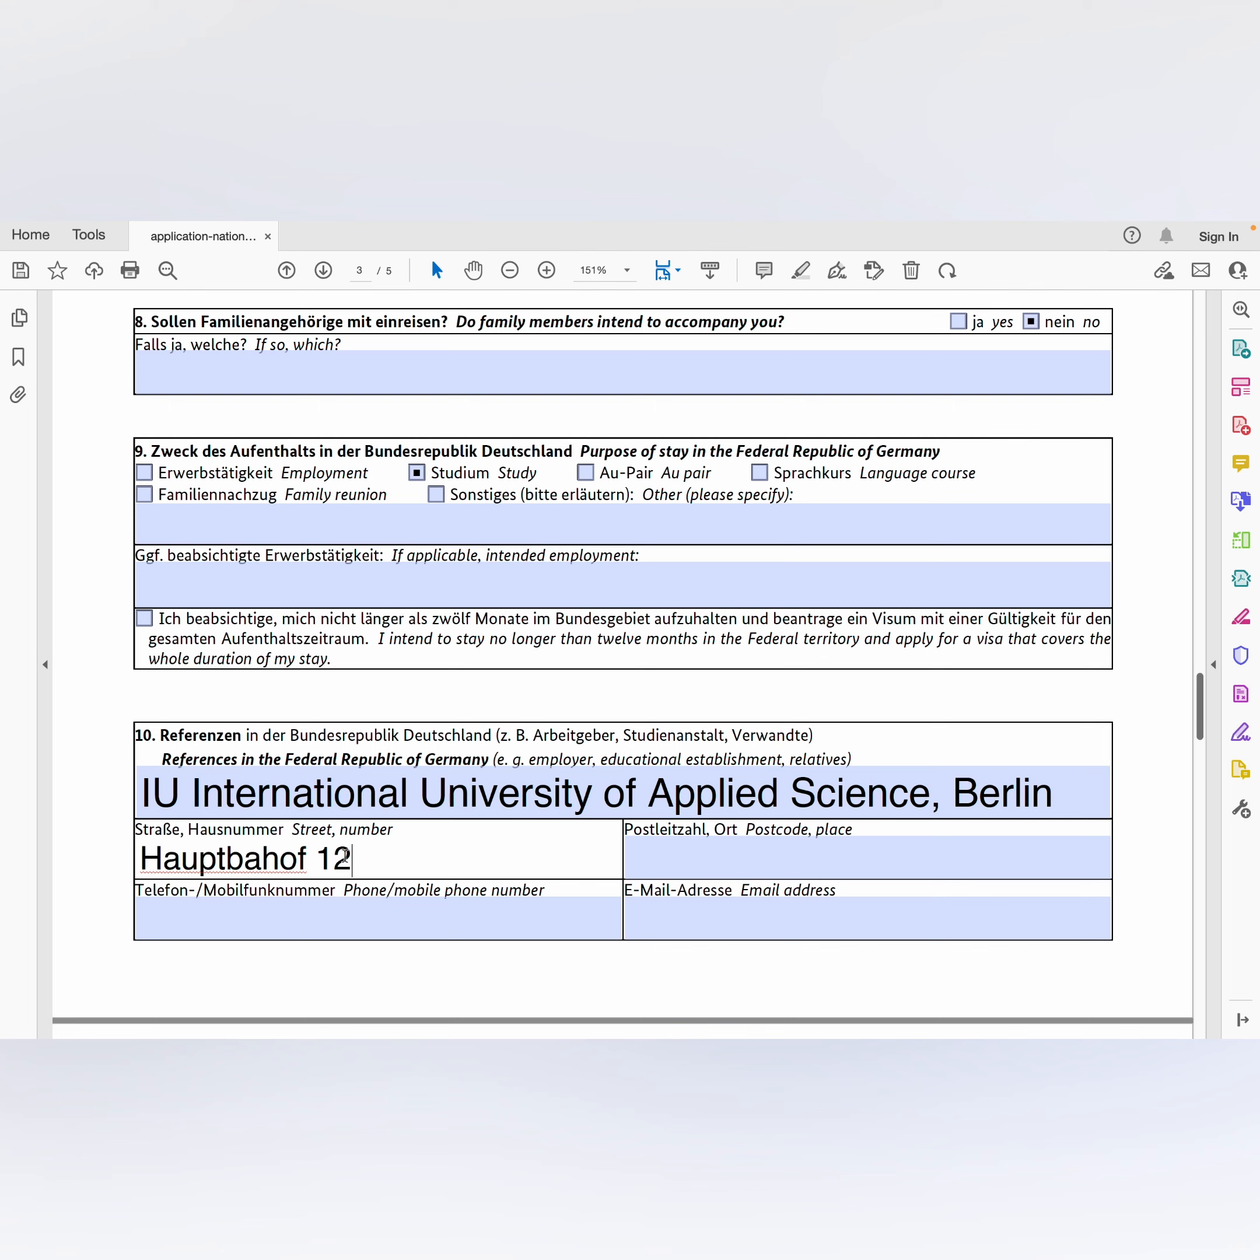
left_click(647, 860)
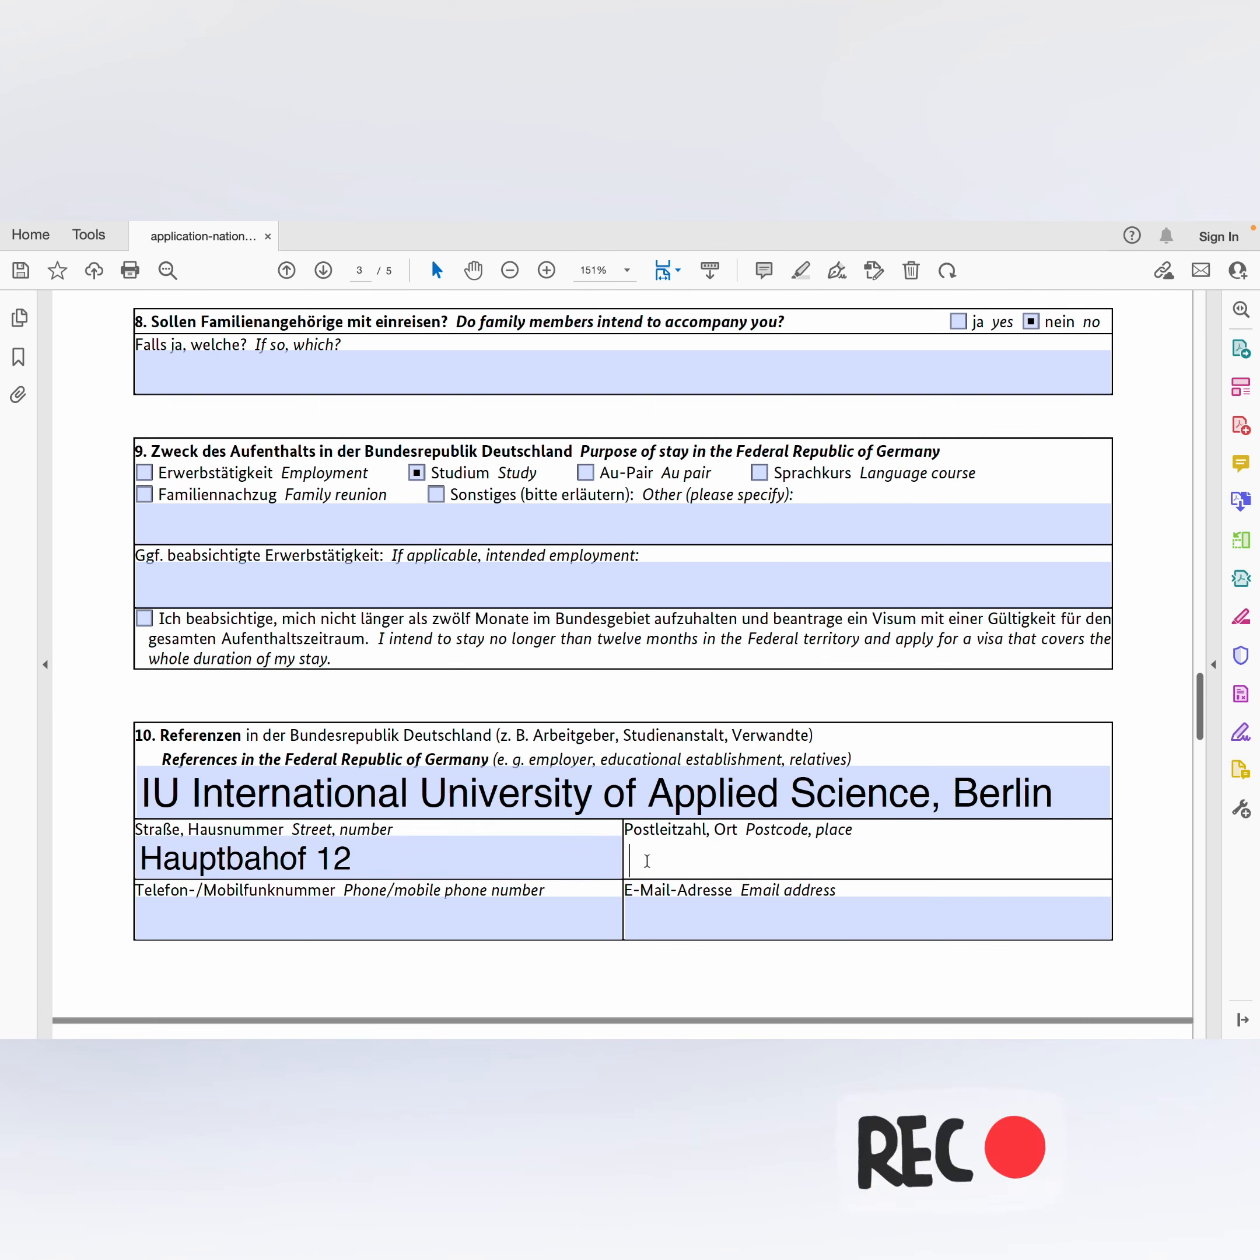
type("10231, ")
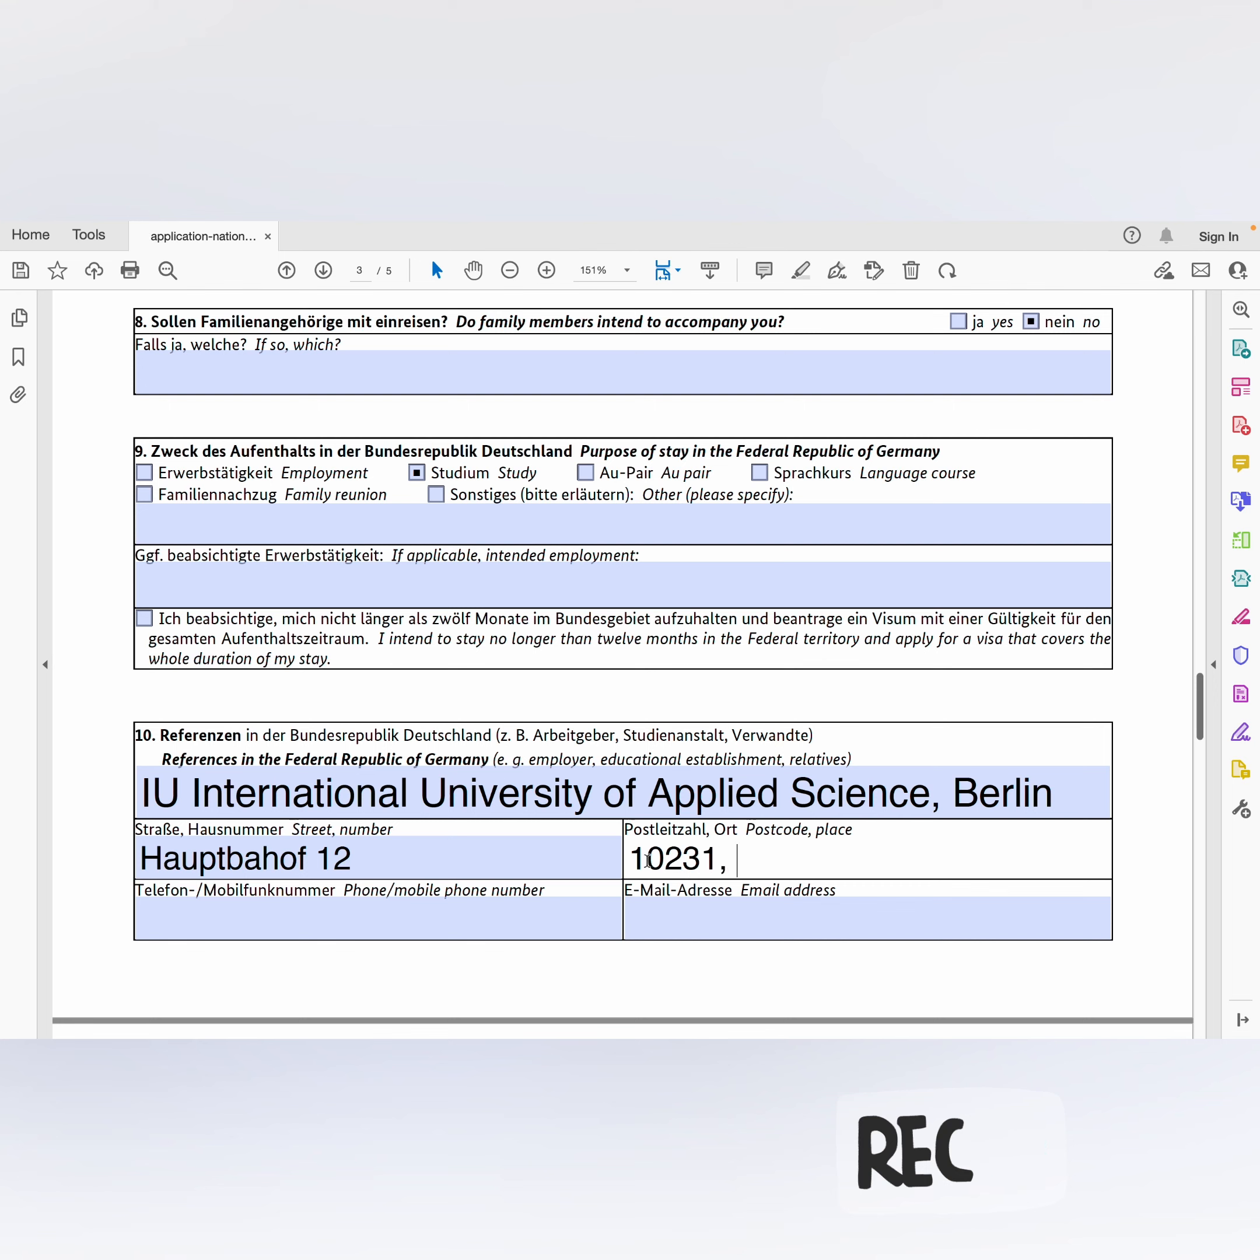
type("Berlin")
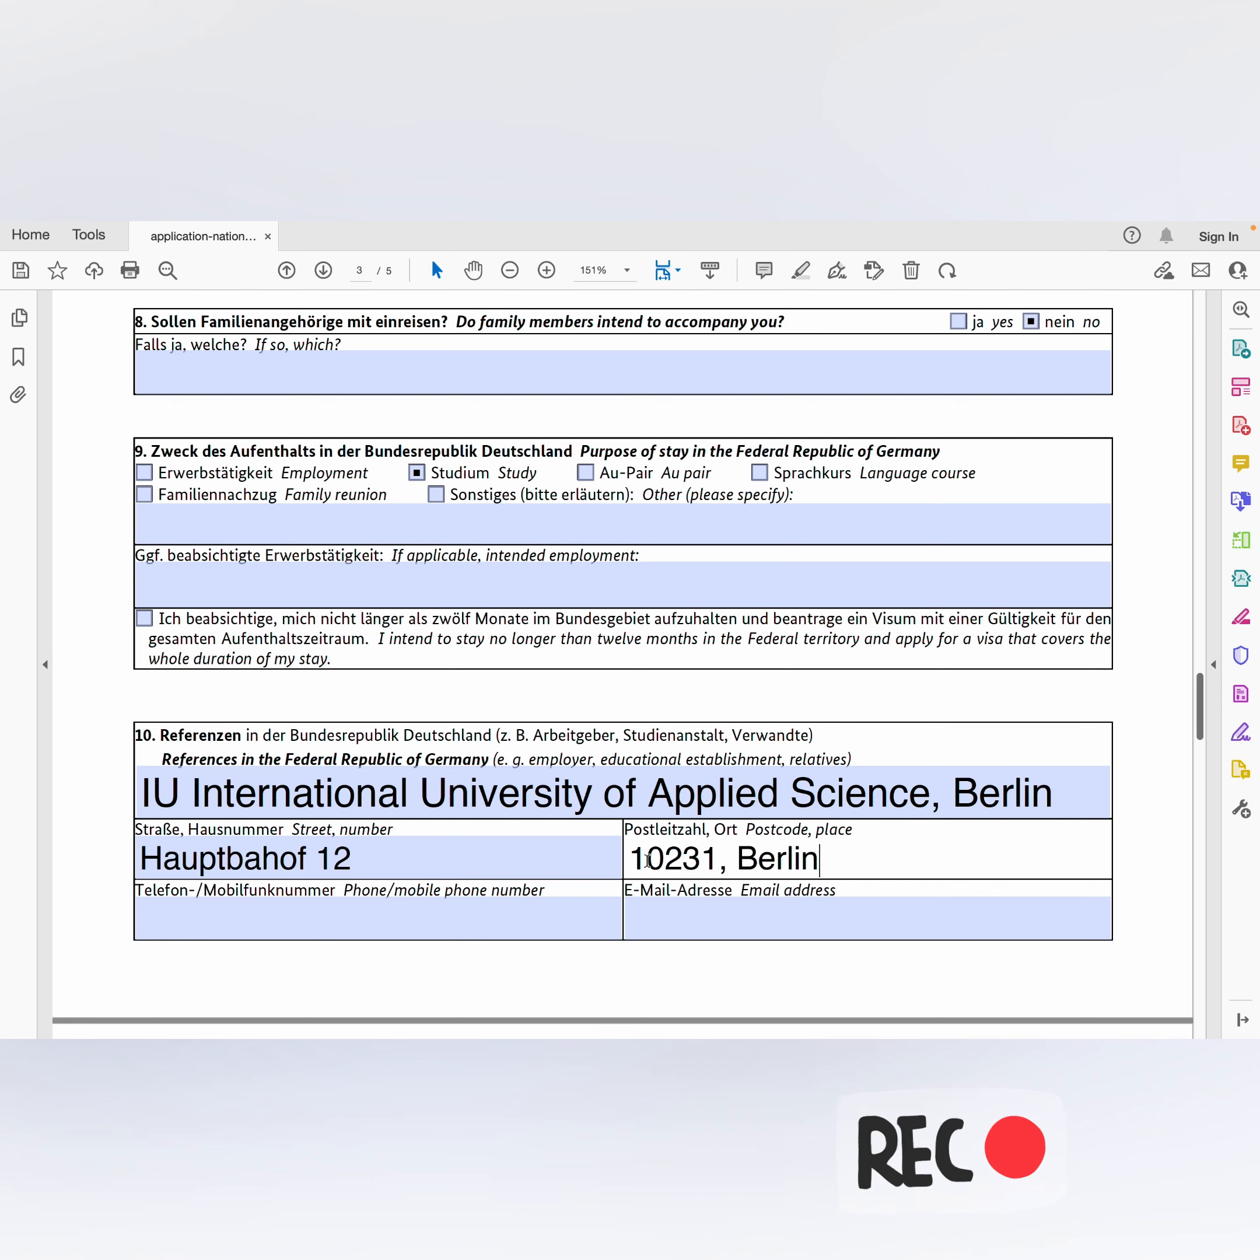
left_click(246, 934)
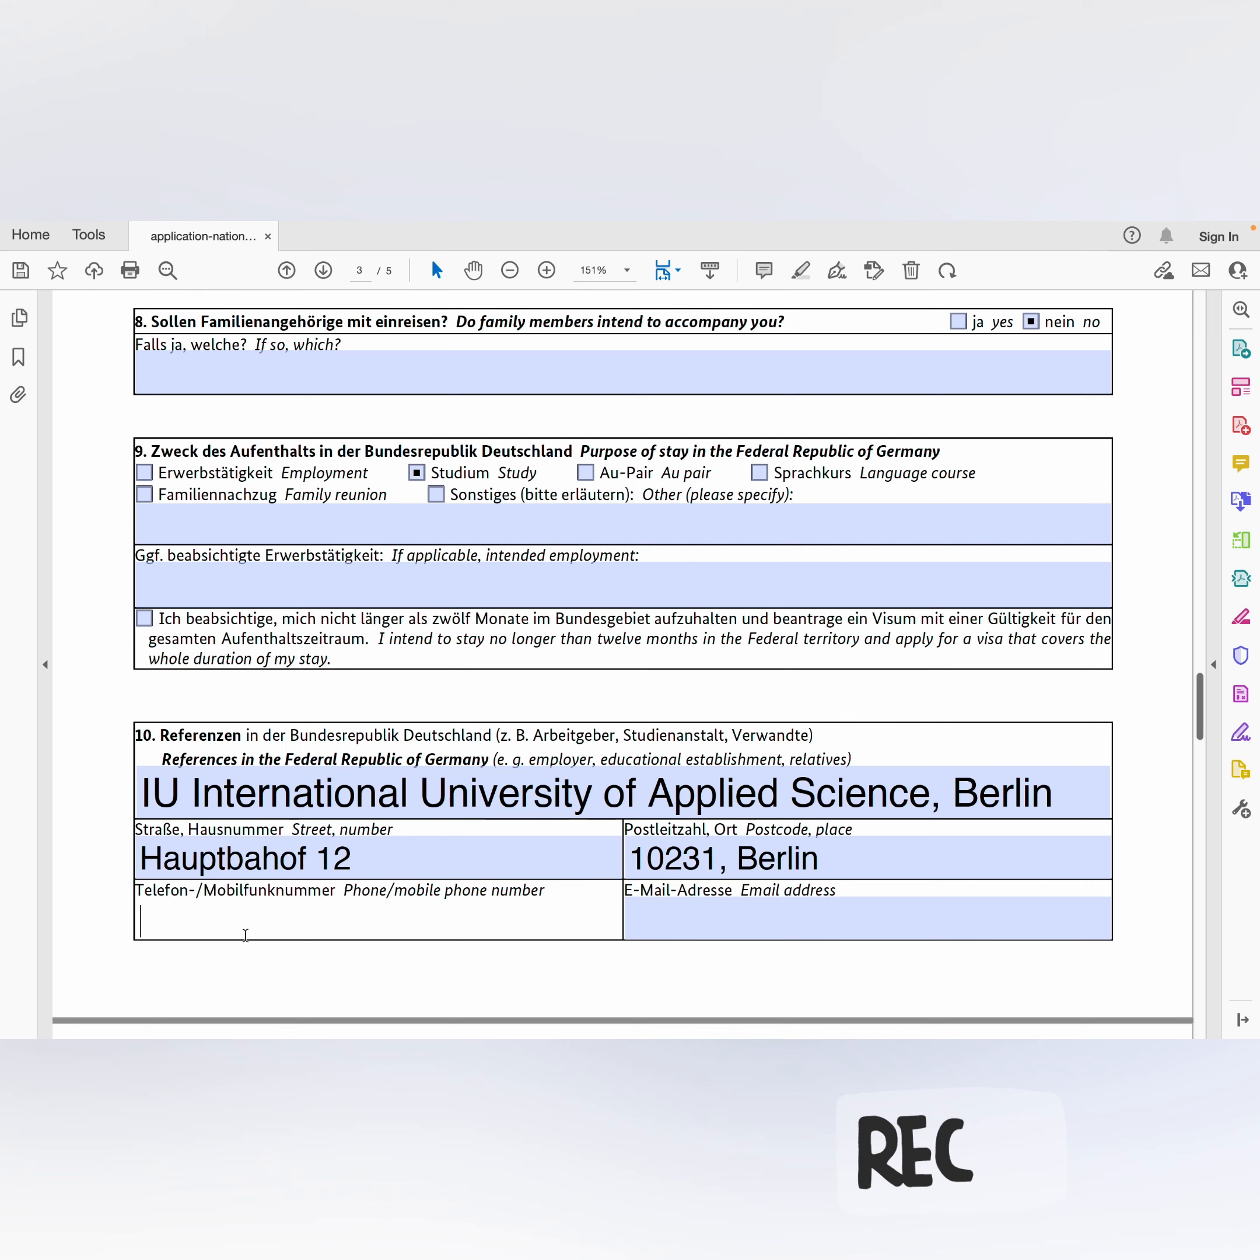
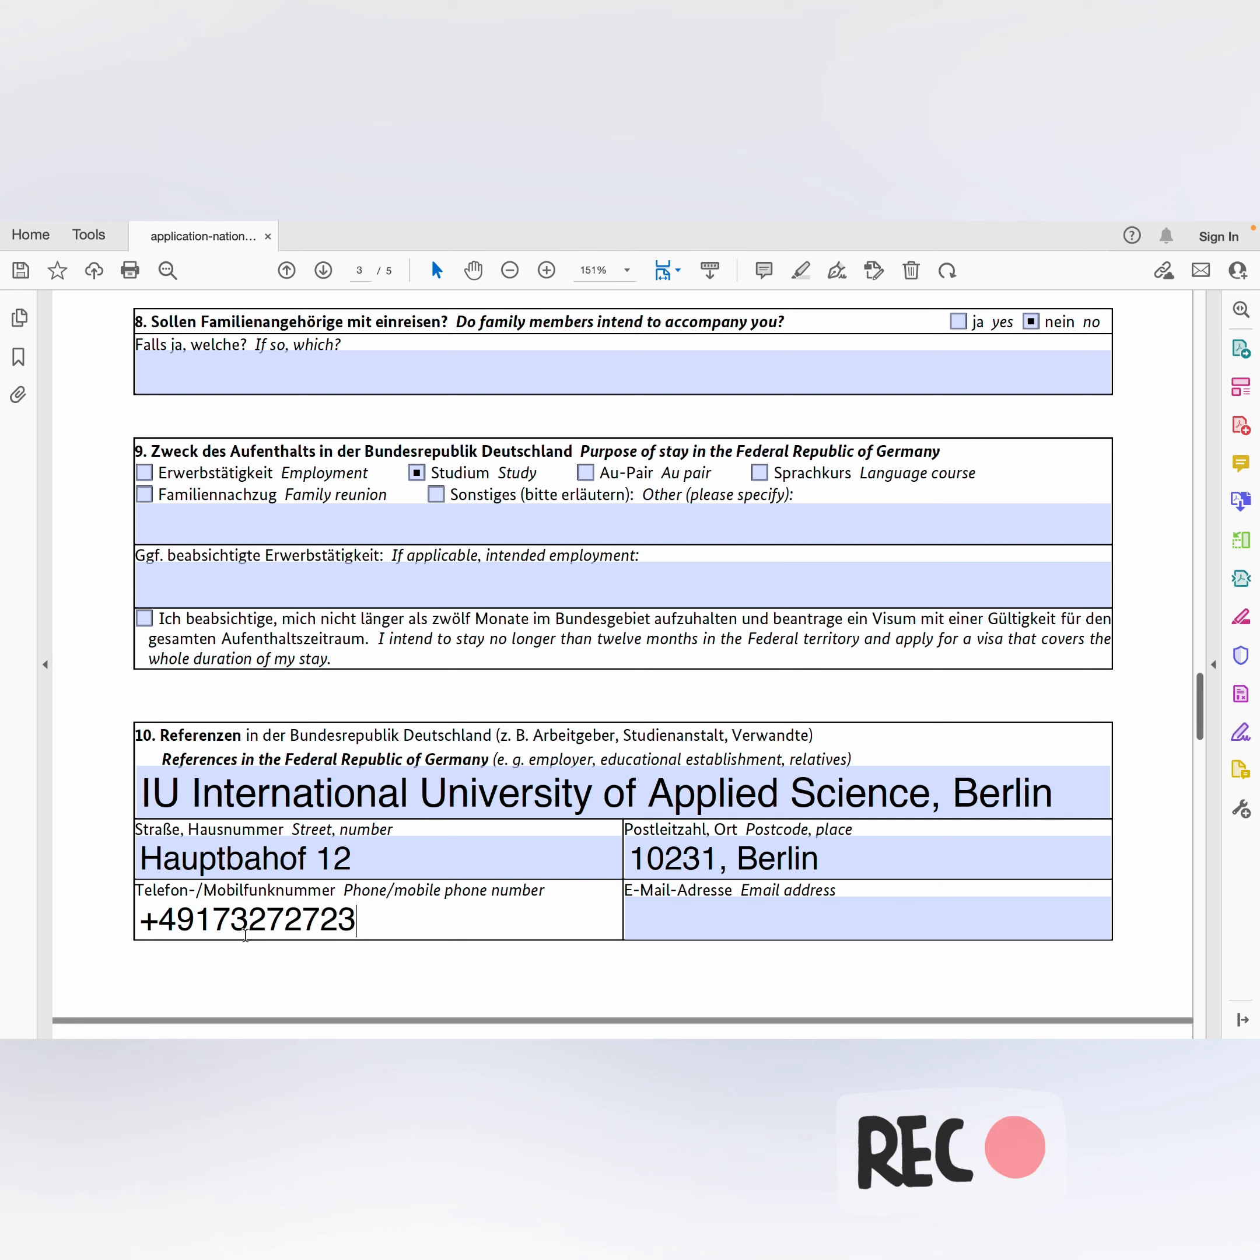
Step: Enter the university's e-mail address and fix the missing letter in the street name
left_click(642, 931)
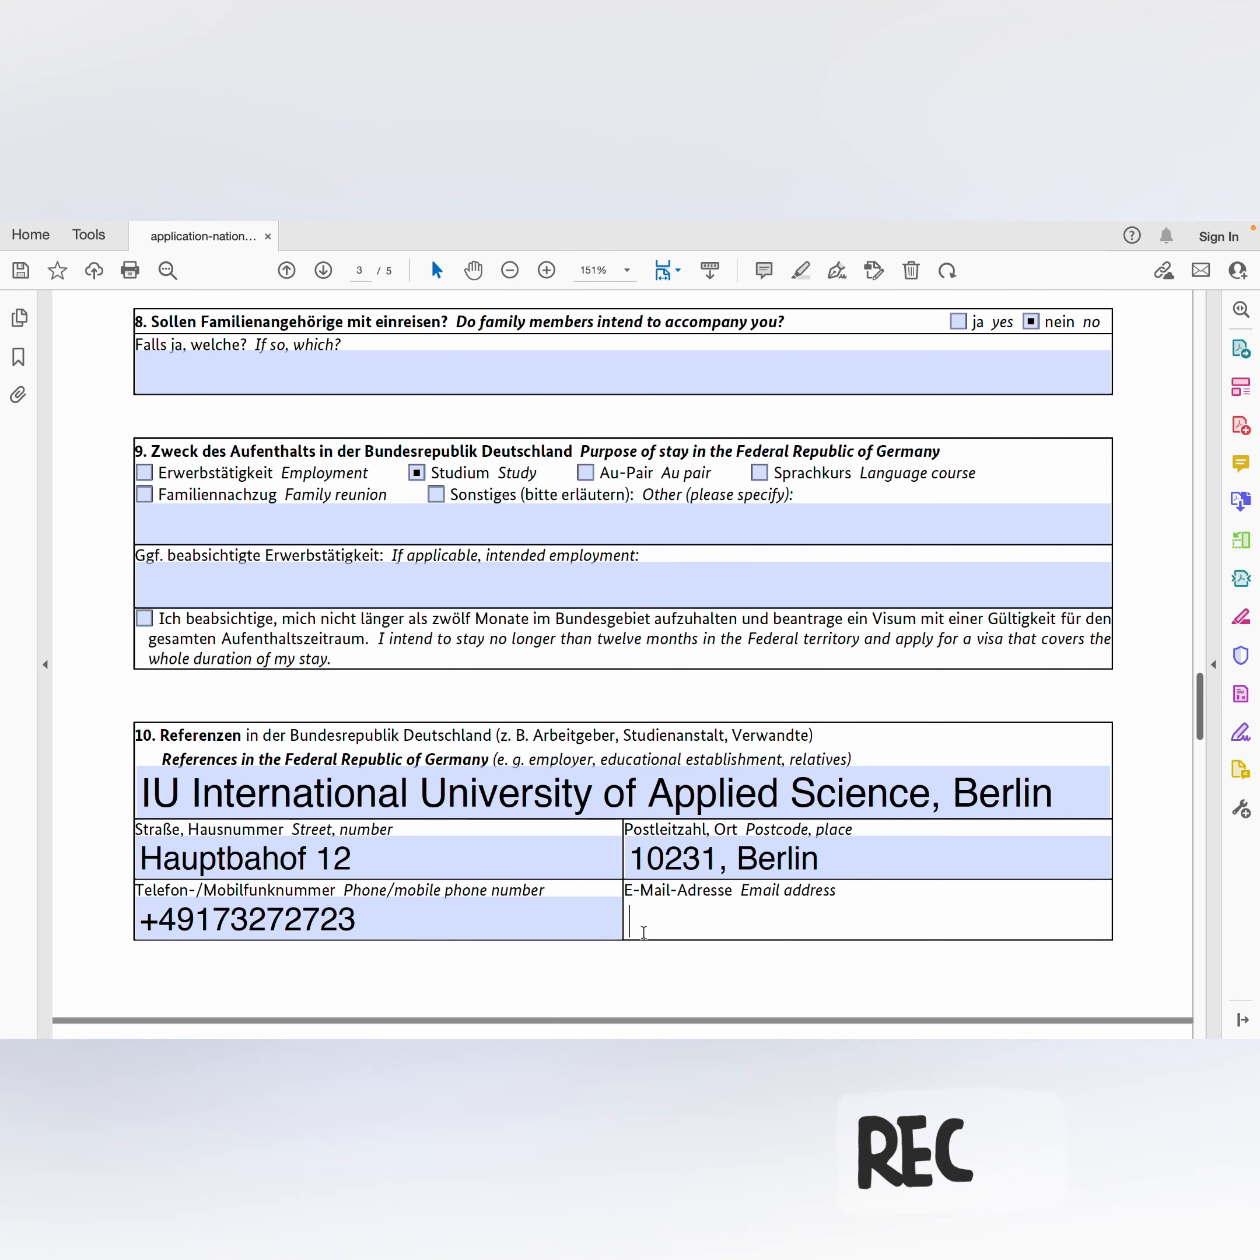
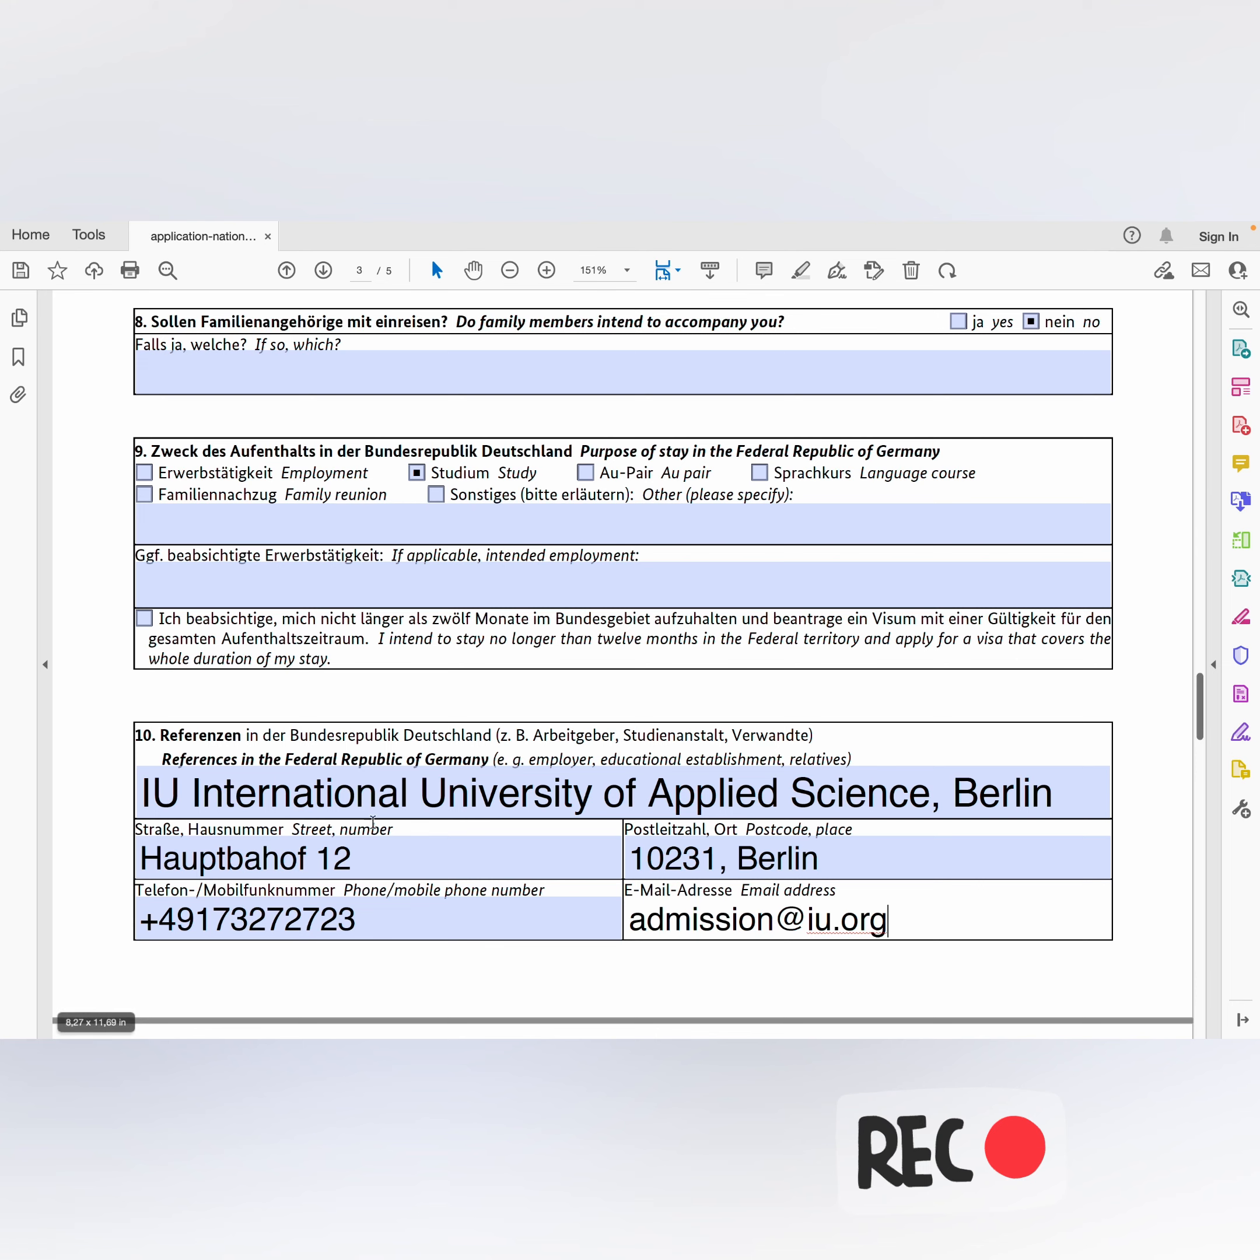
scroll(395, 822, "down", 1)
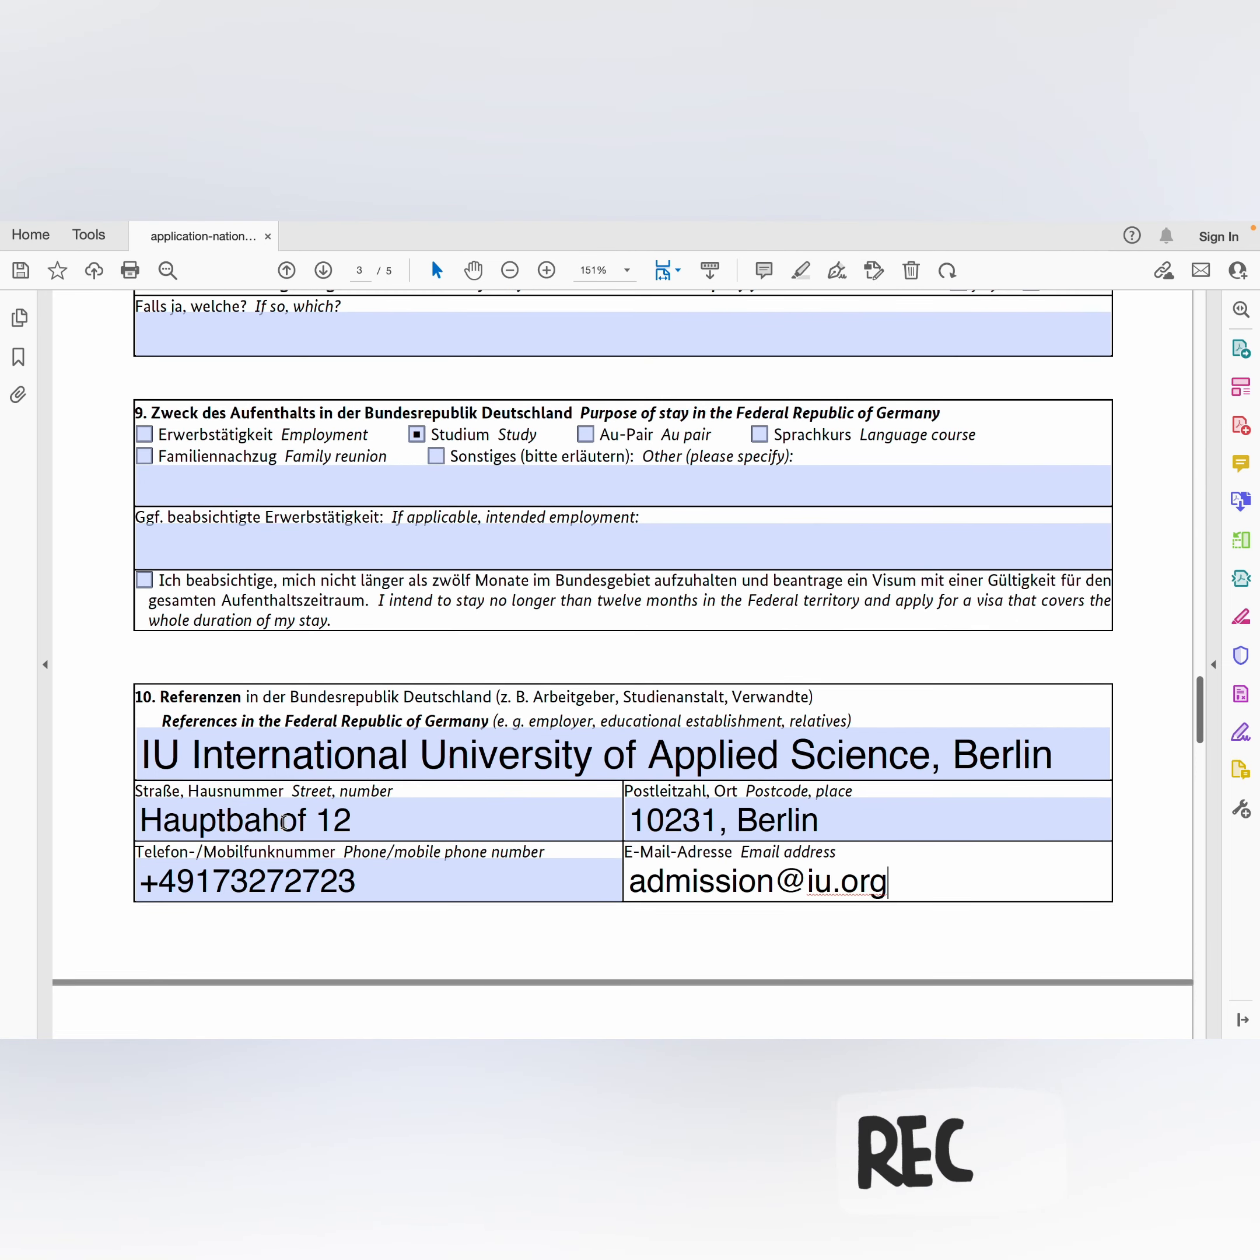
left_click(279, 821)
type("n")
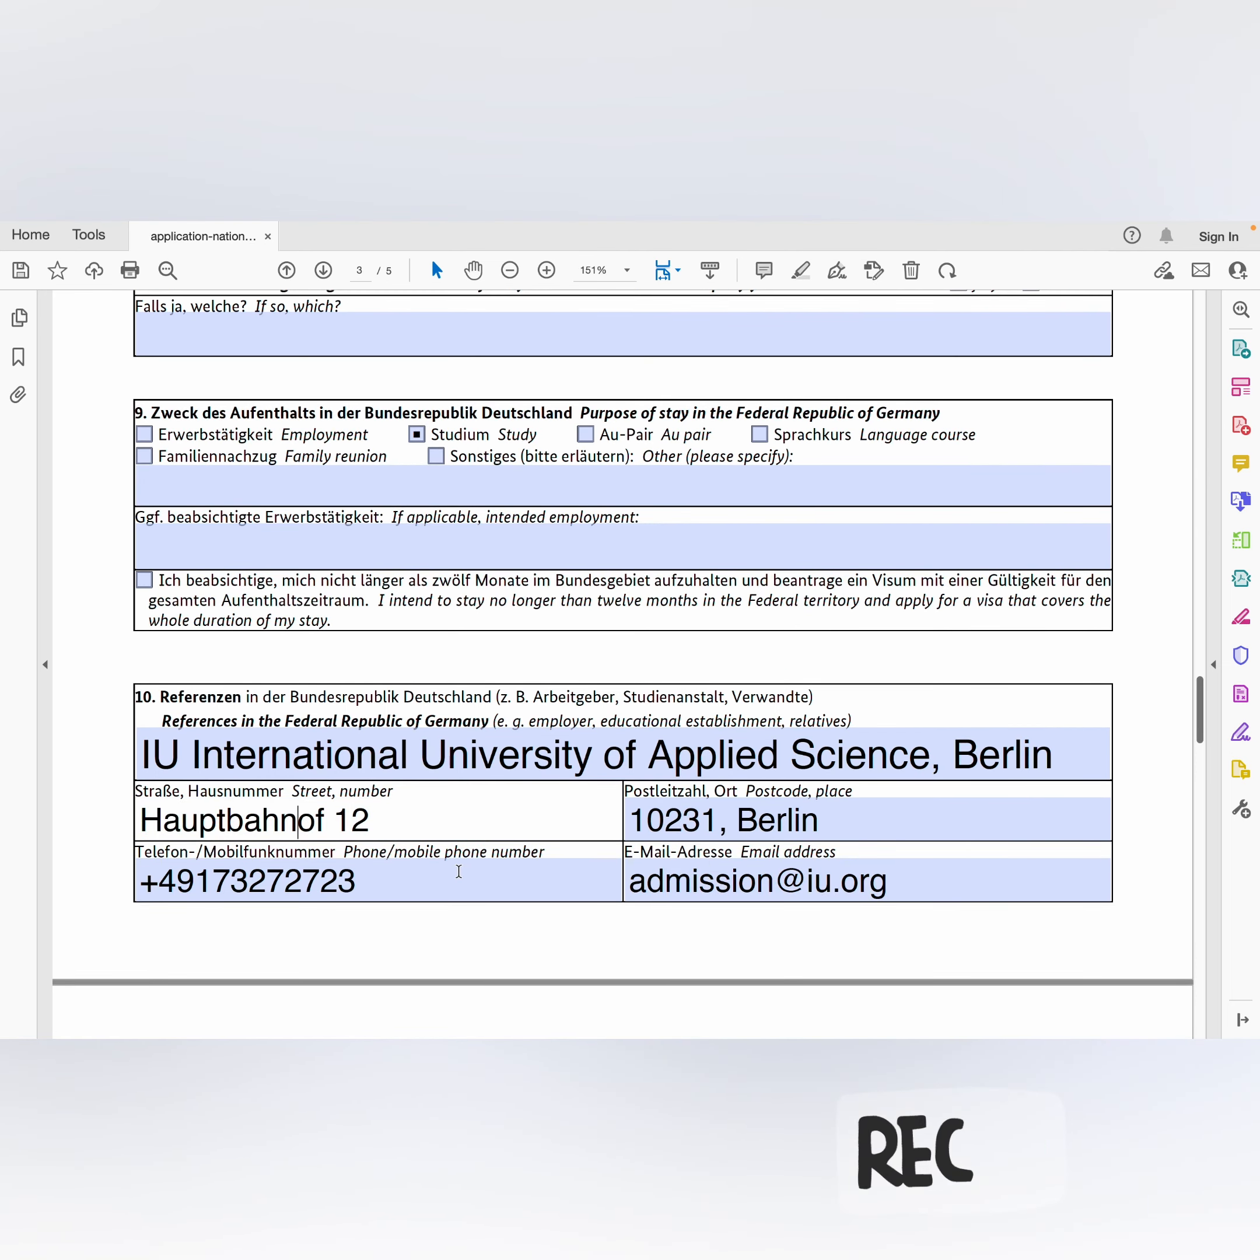
scroll(458, 870, "down", 5)
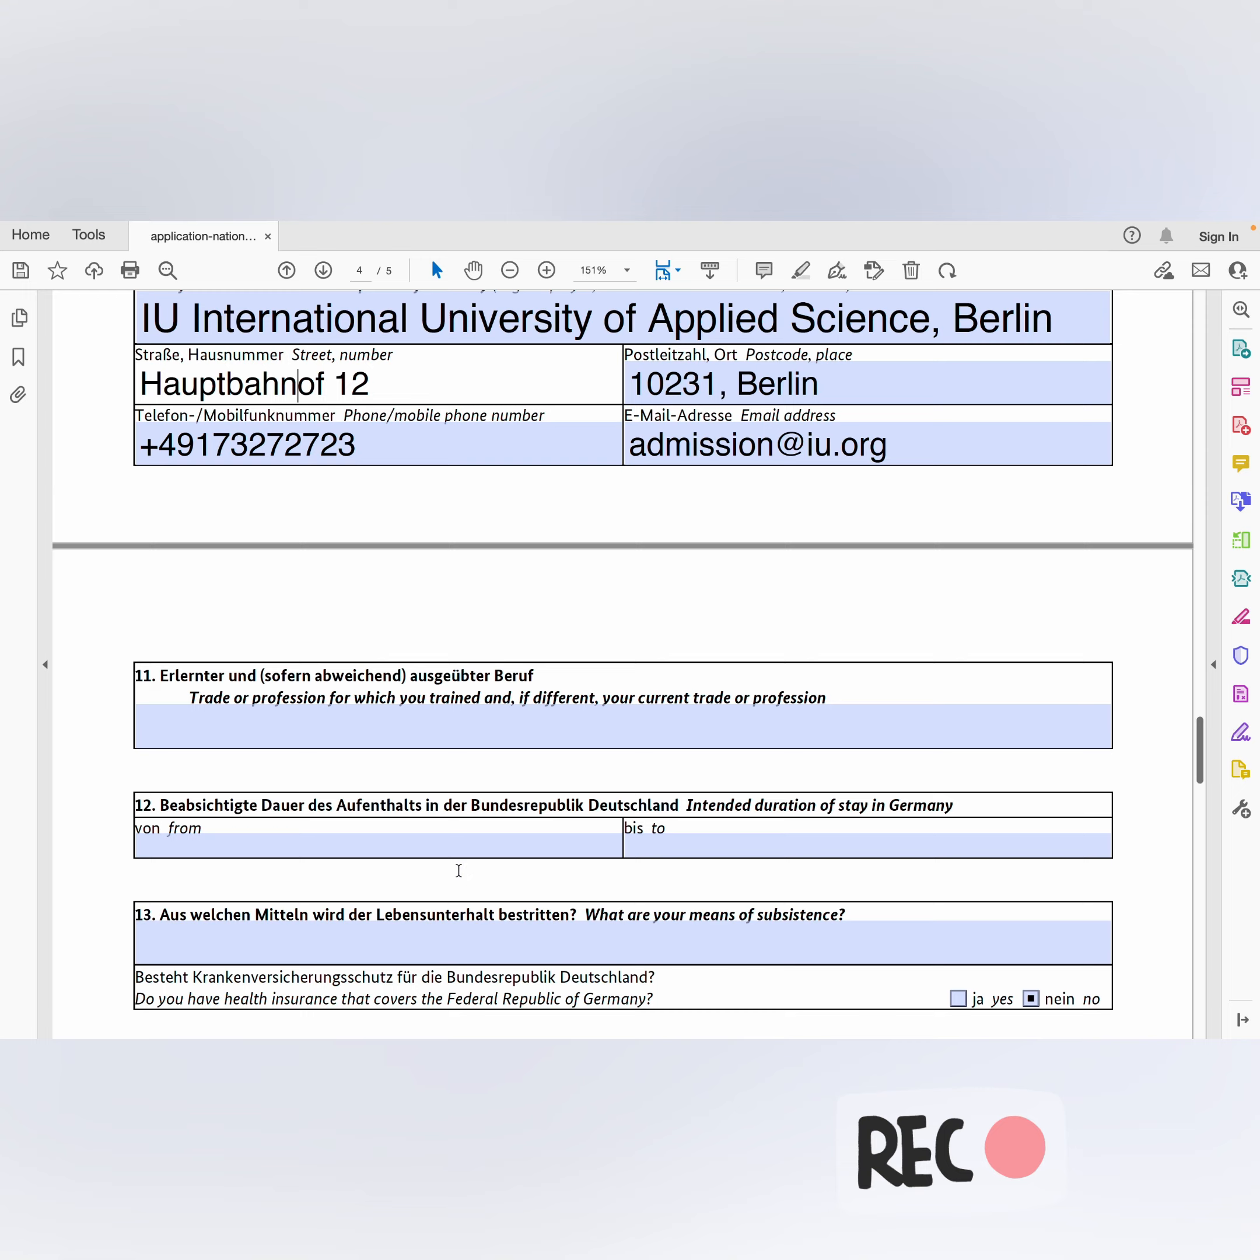
scroll(458, 870, "down", 2)
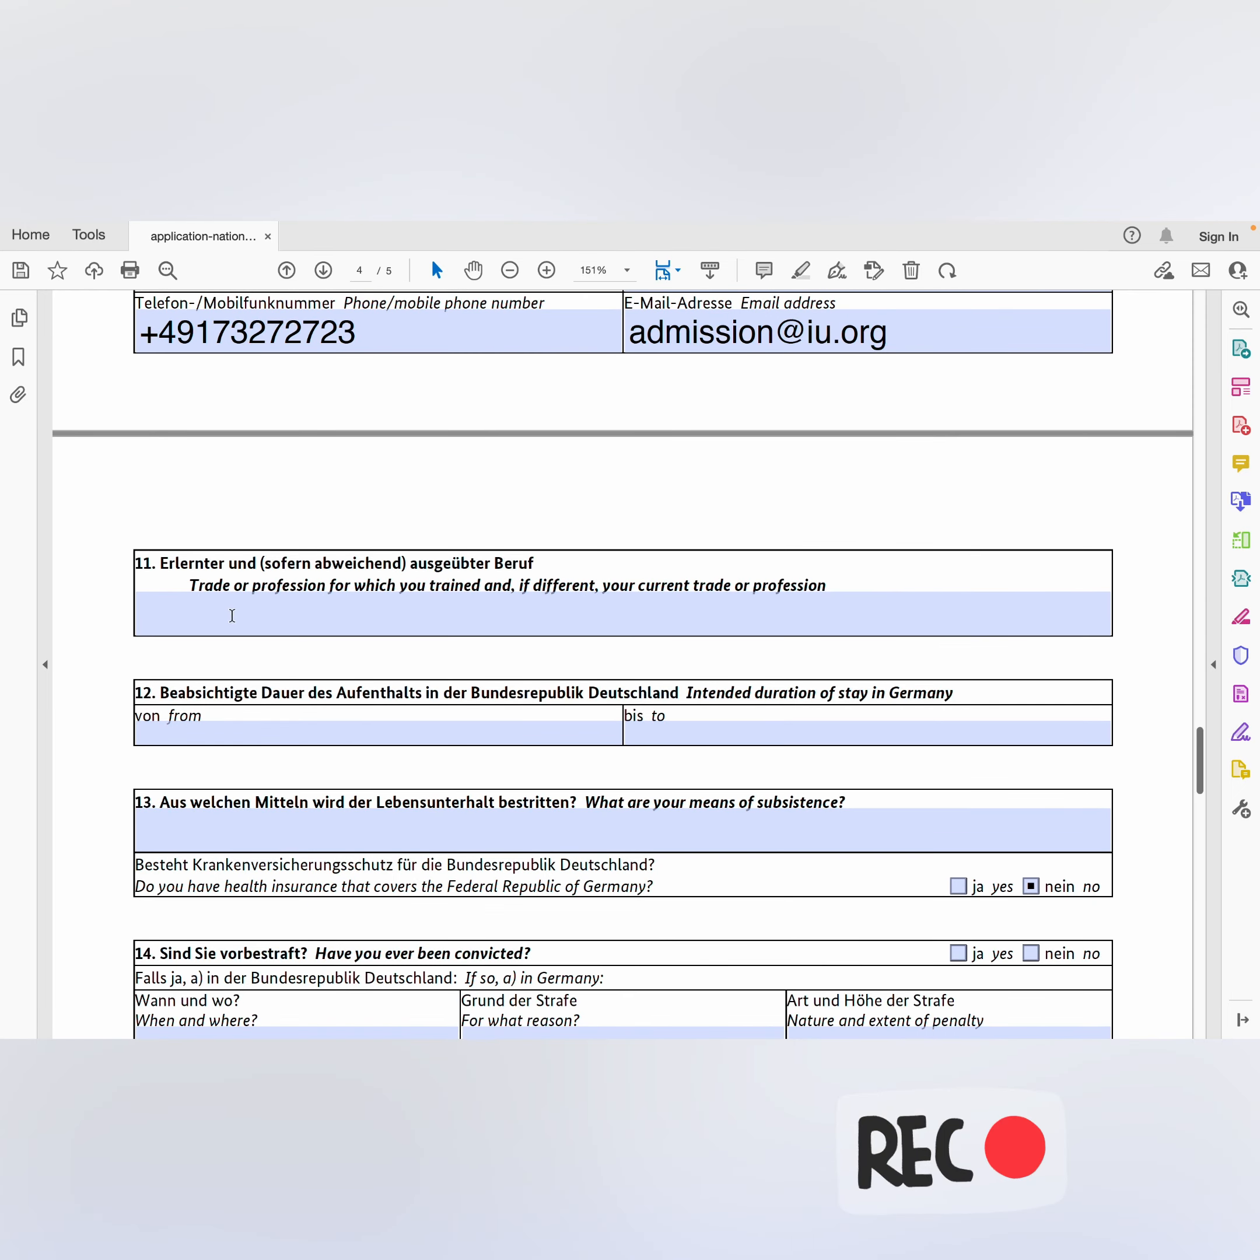
Step: Enter 'IT Security Officer at UniBank, Accra' as the trade or profession in field 11
left_click(237, 620)
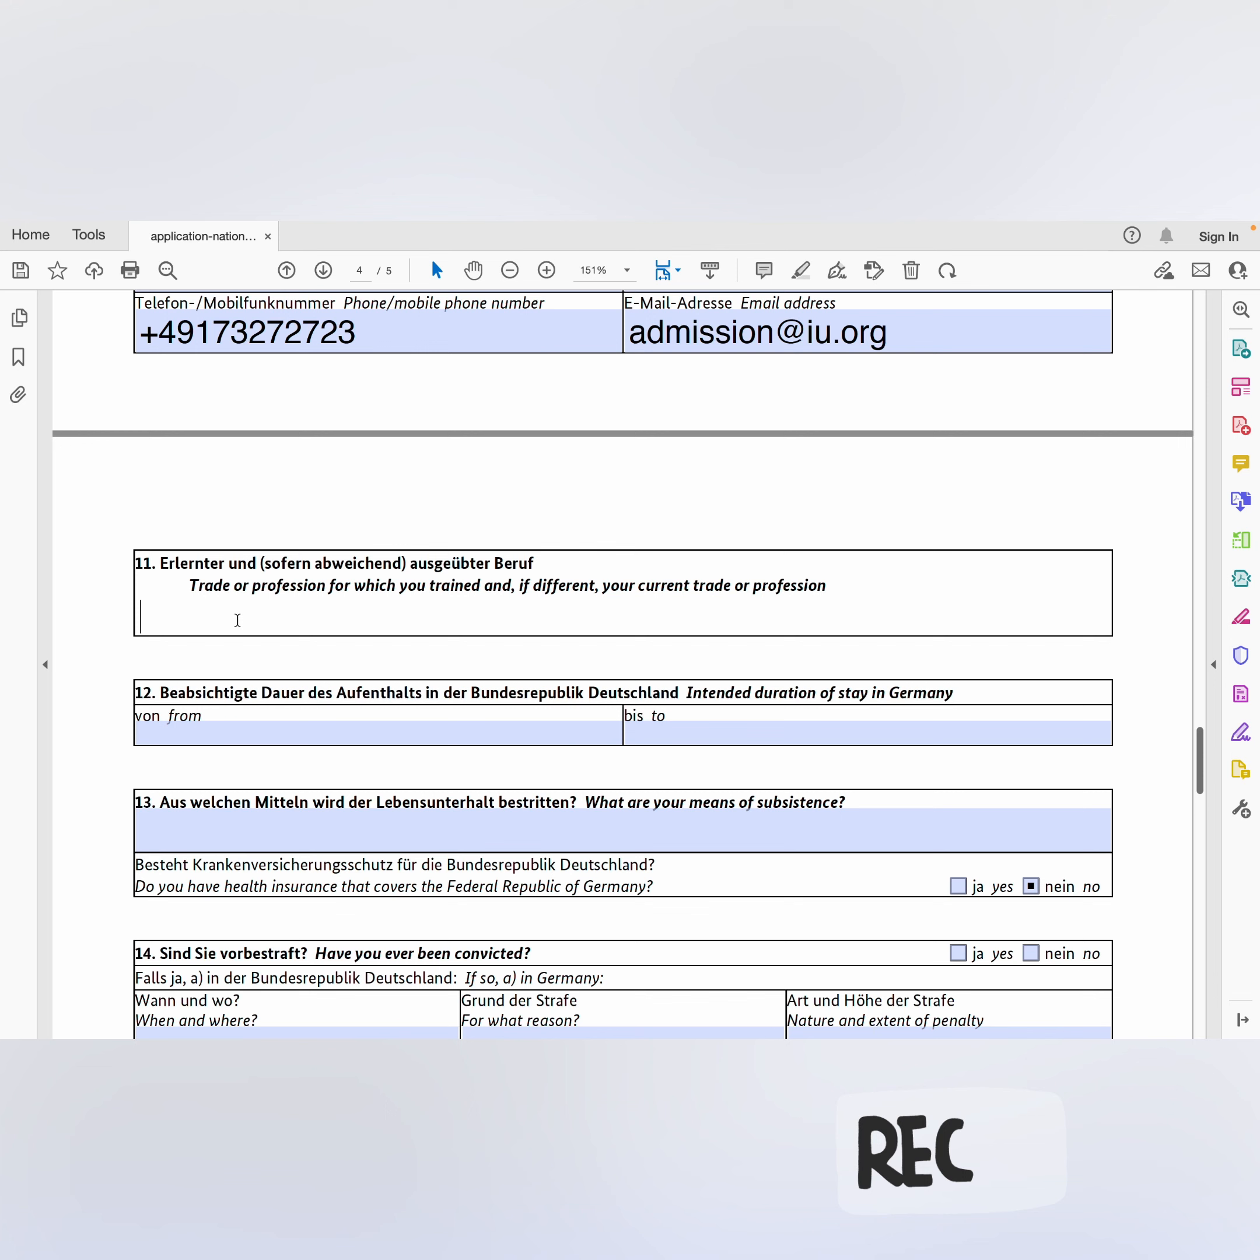
type("IT Se")
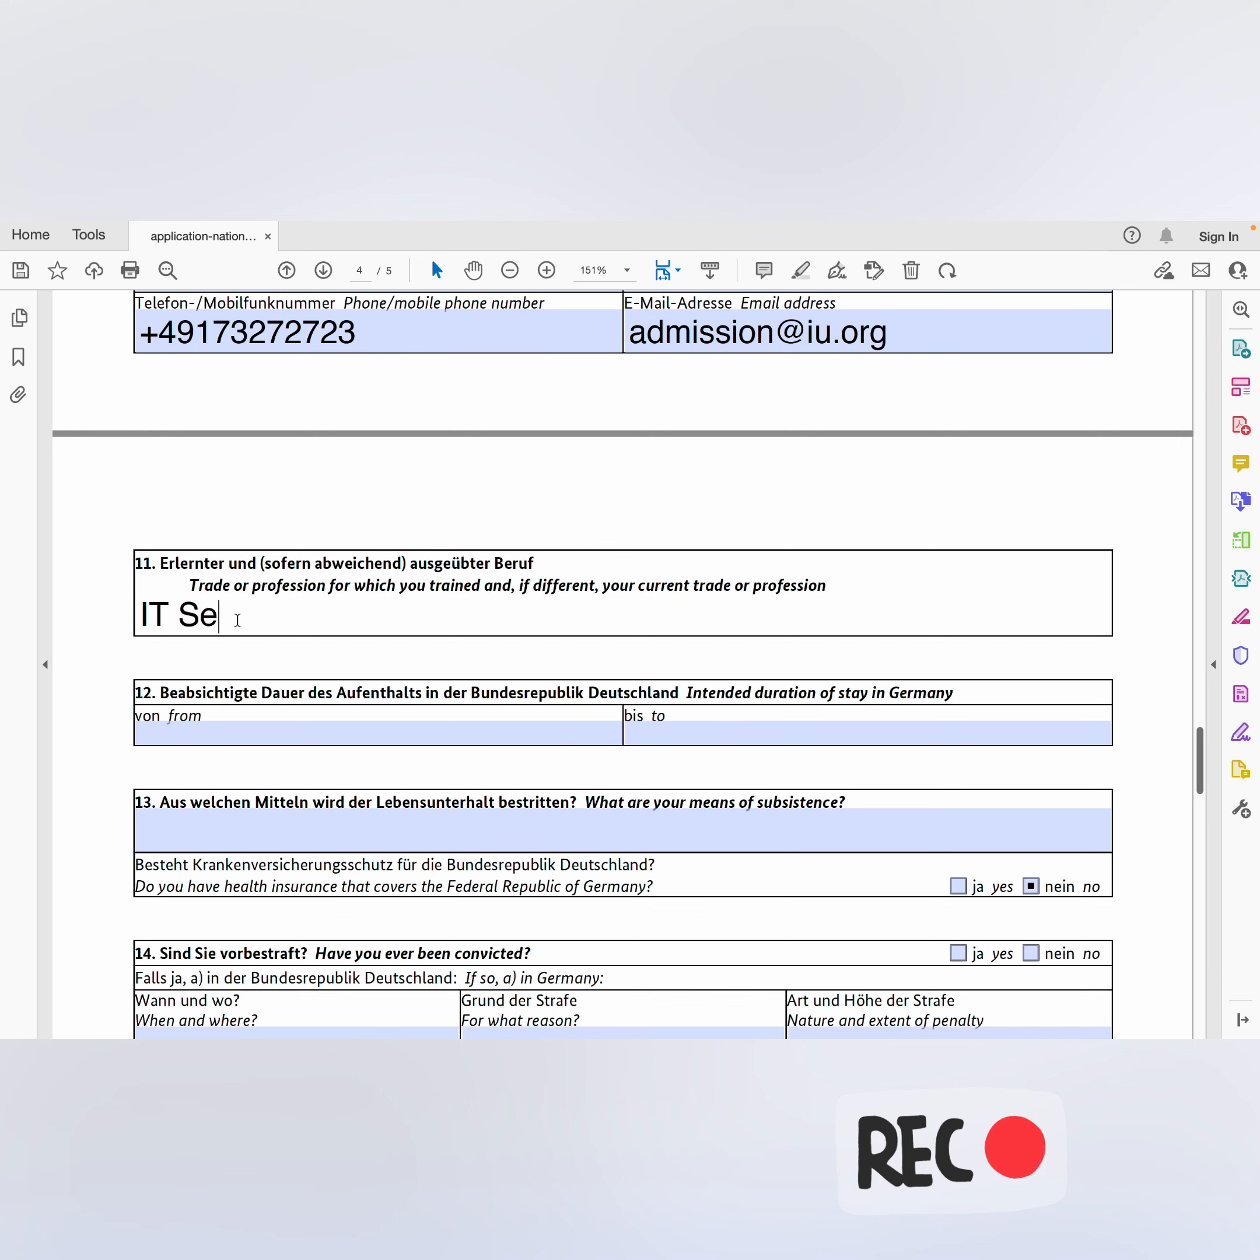
type("curity")
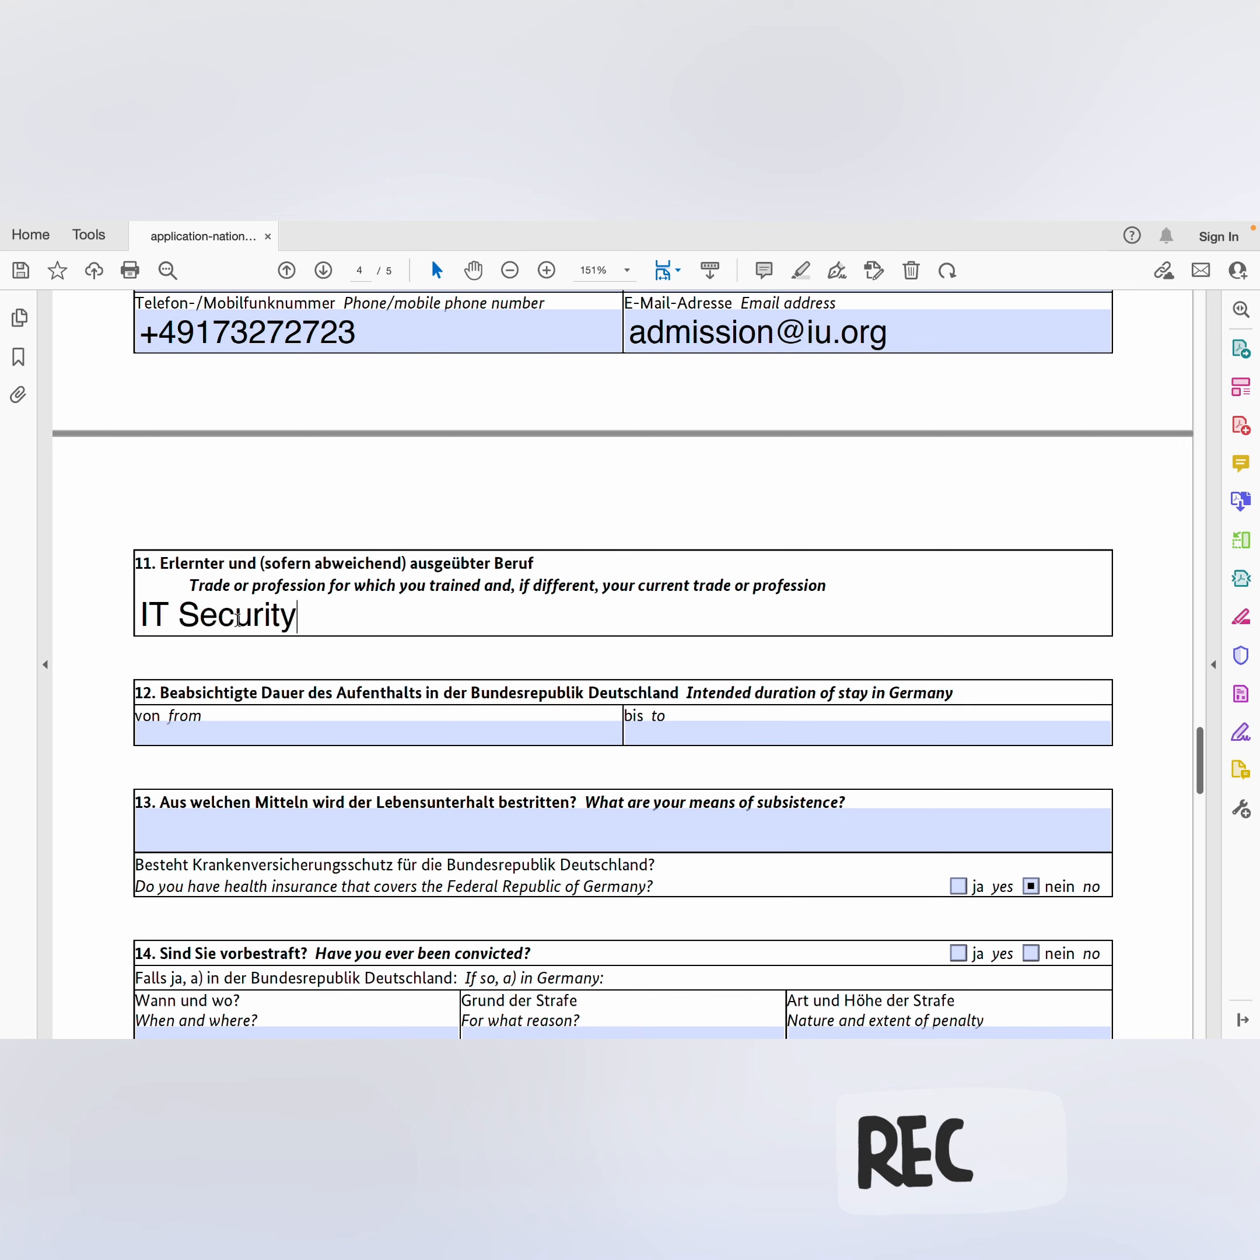
type(" Officer at ")
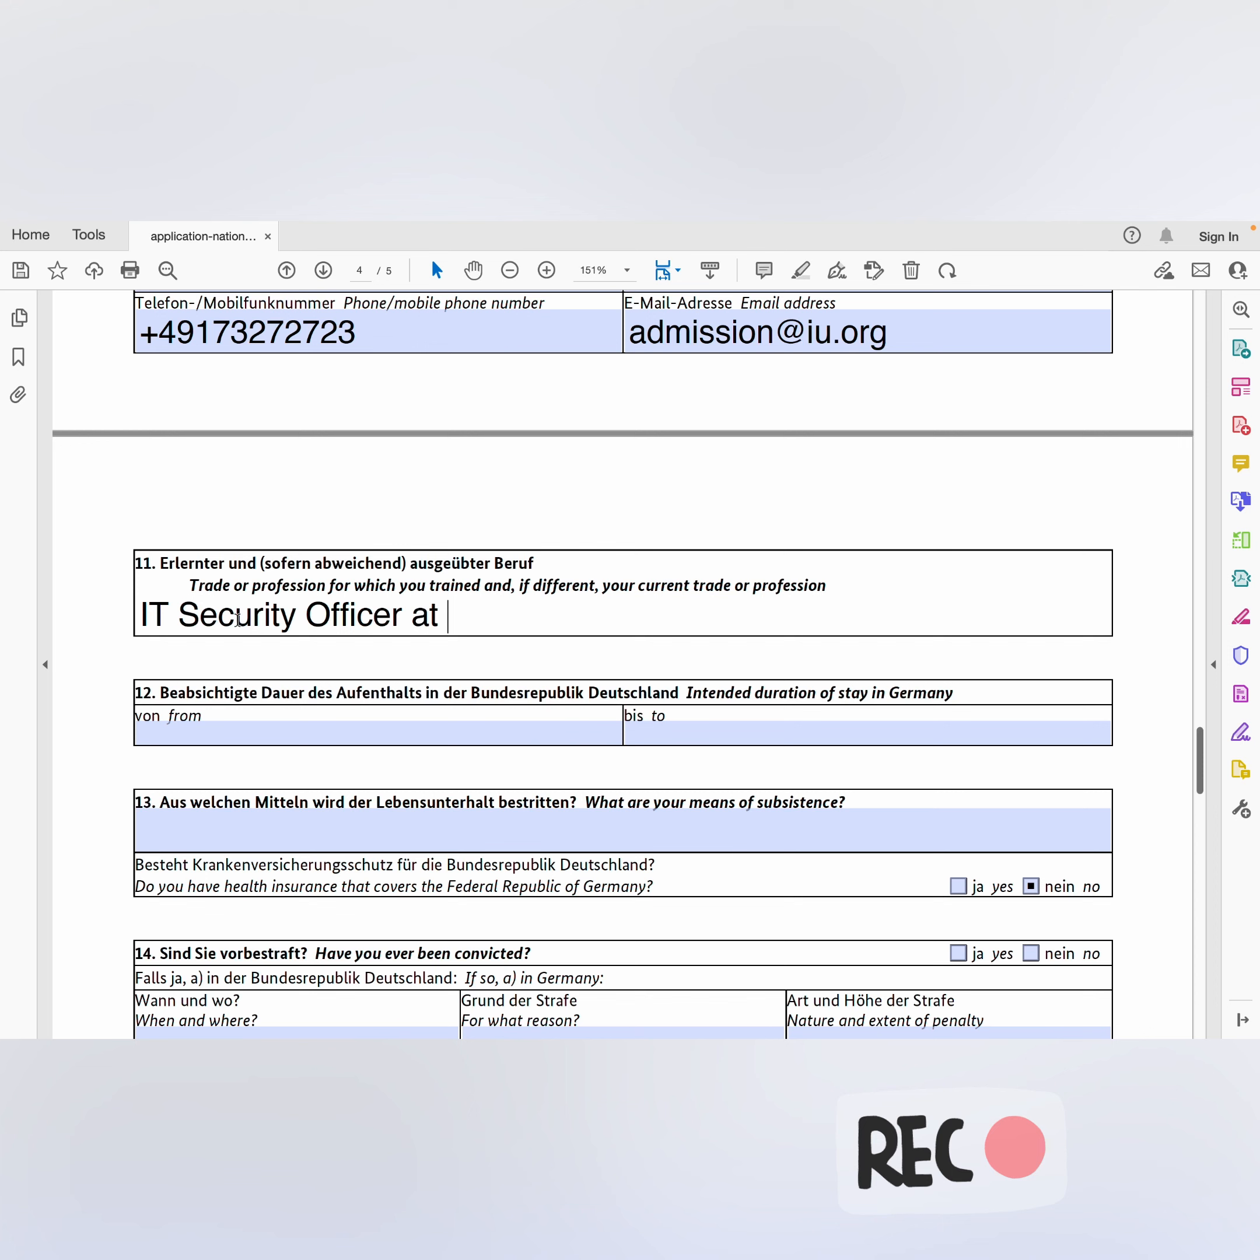
type("Unl")
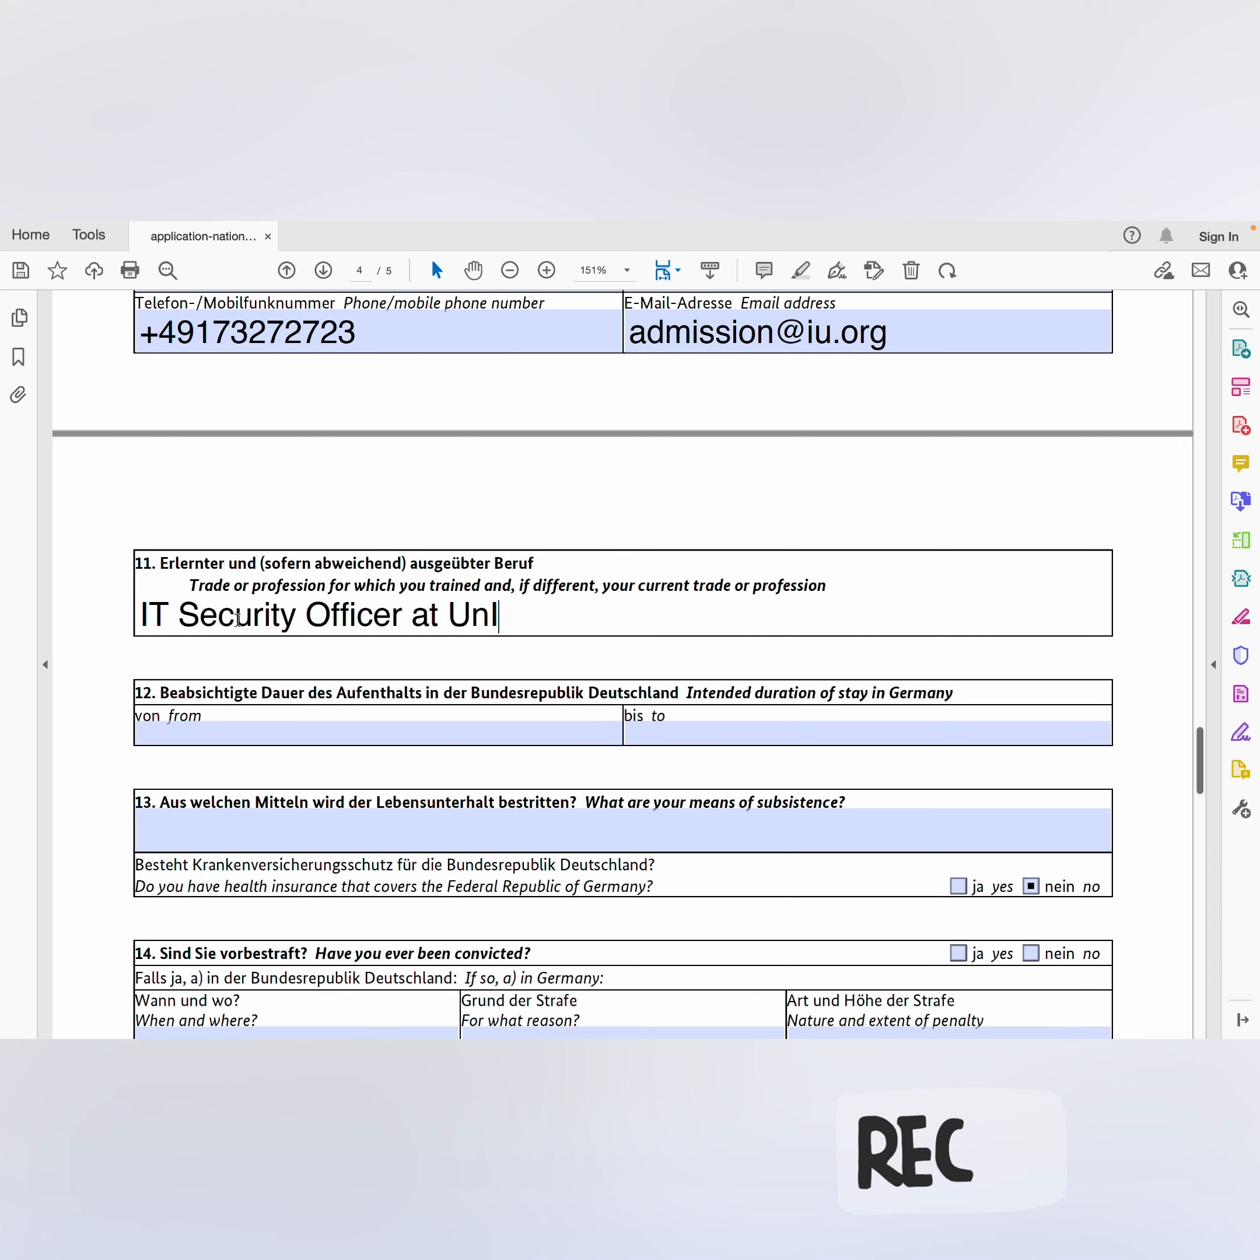
key("BackSpace")
type("i")
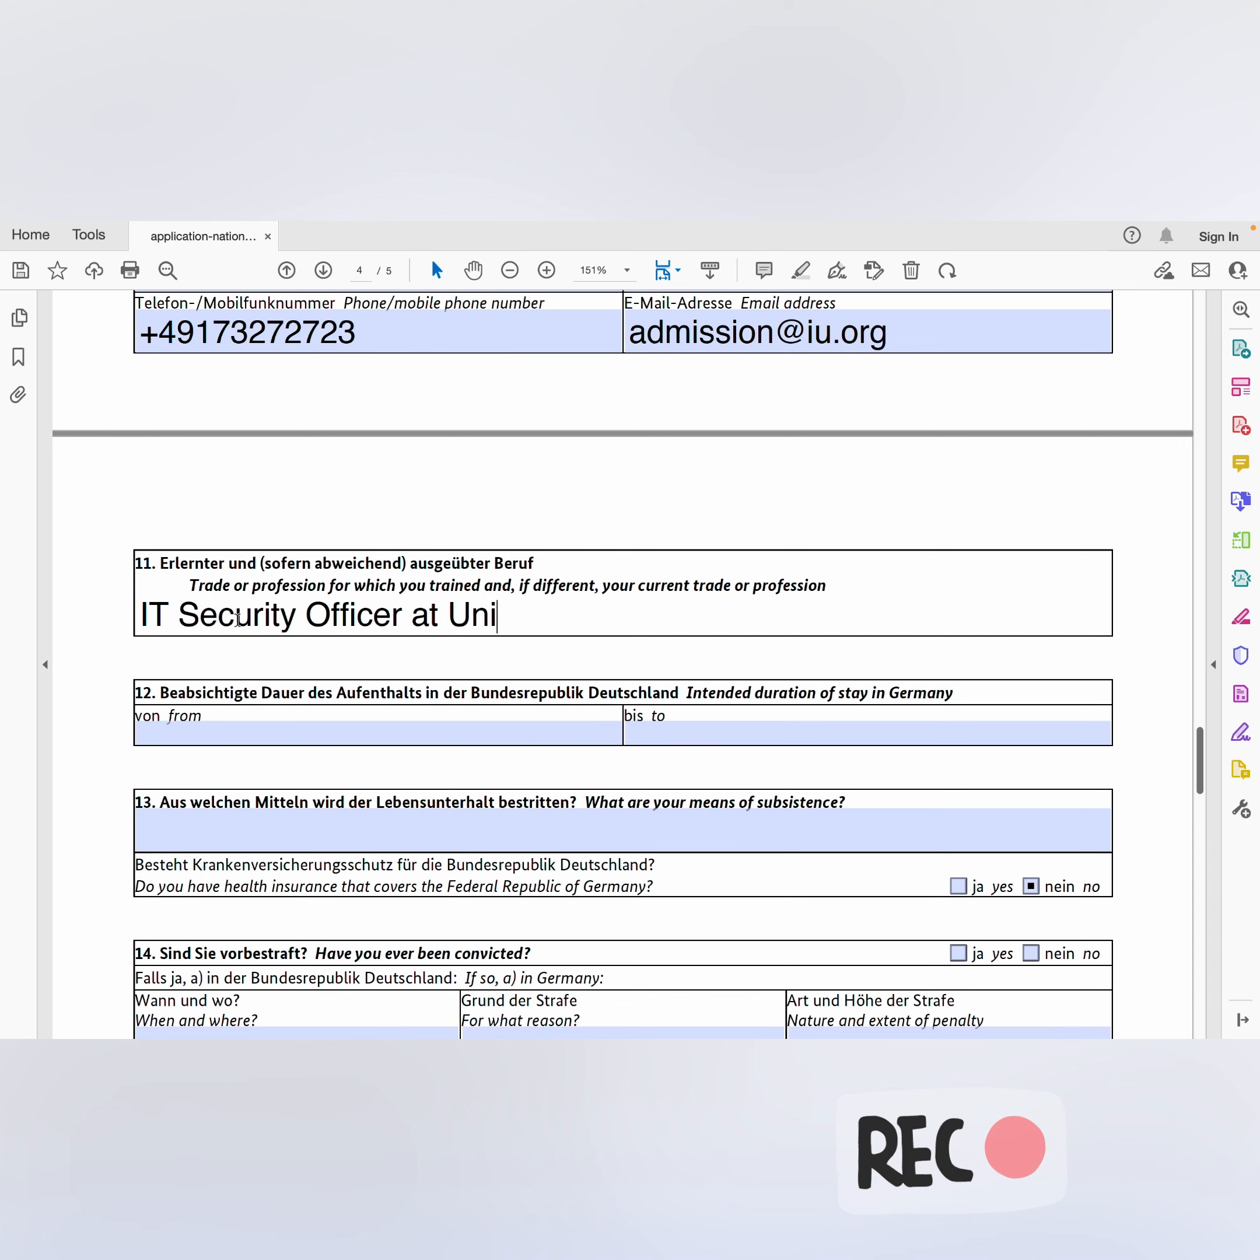
type("Bank")
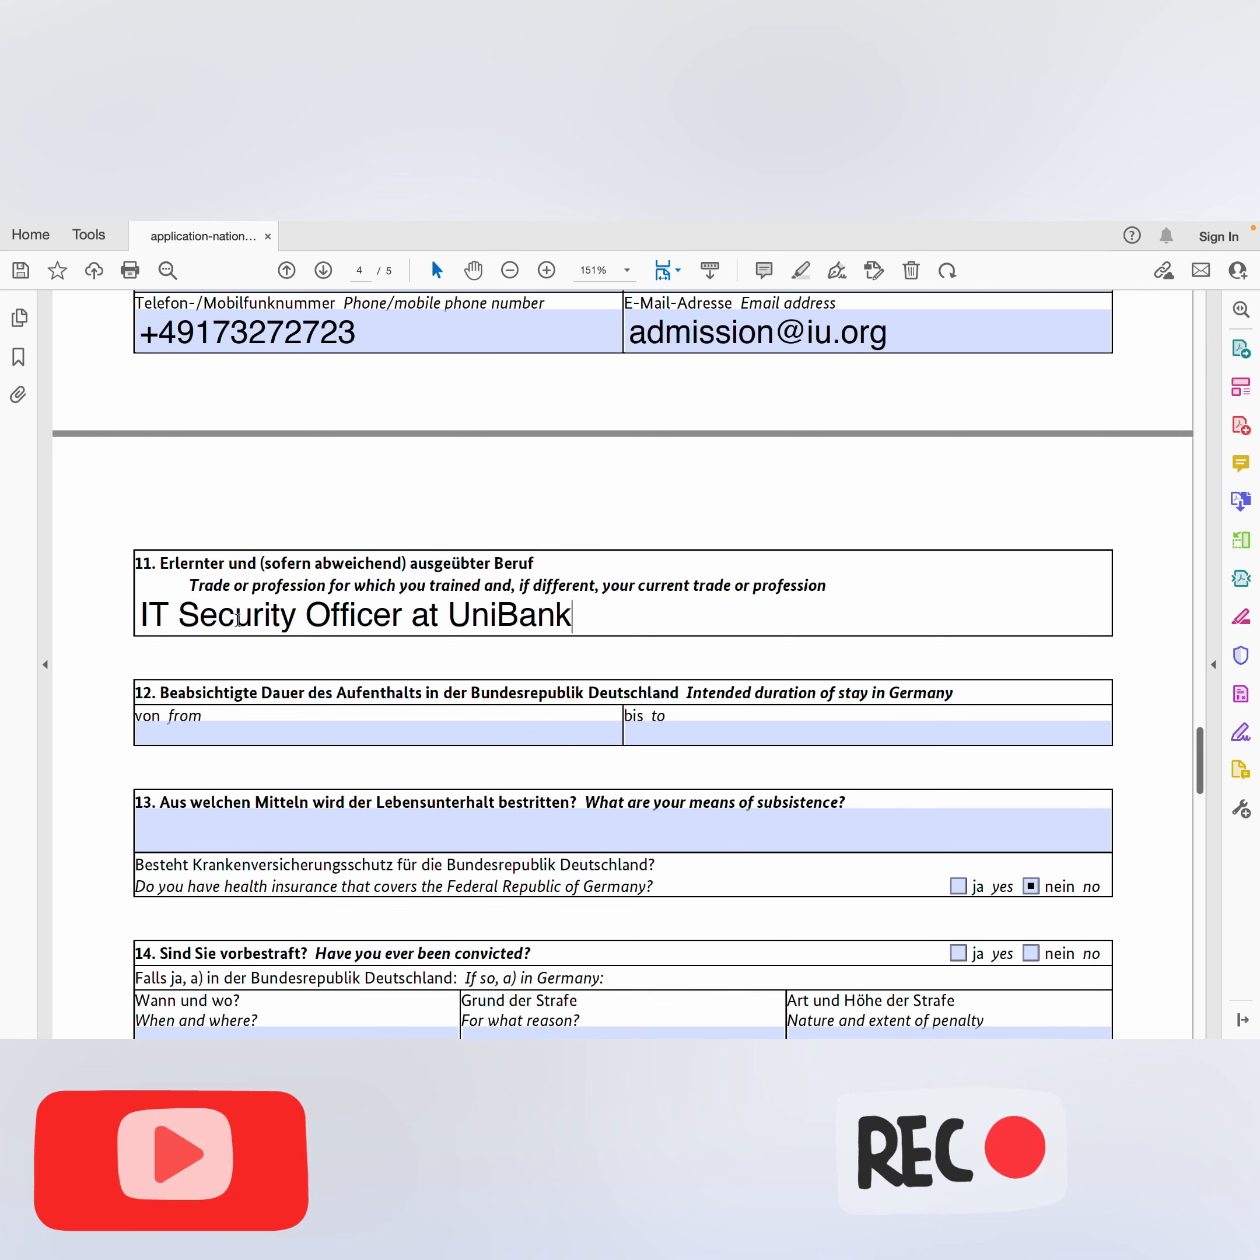
type(", Accr")
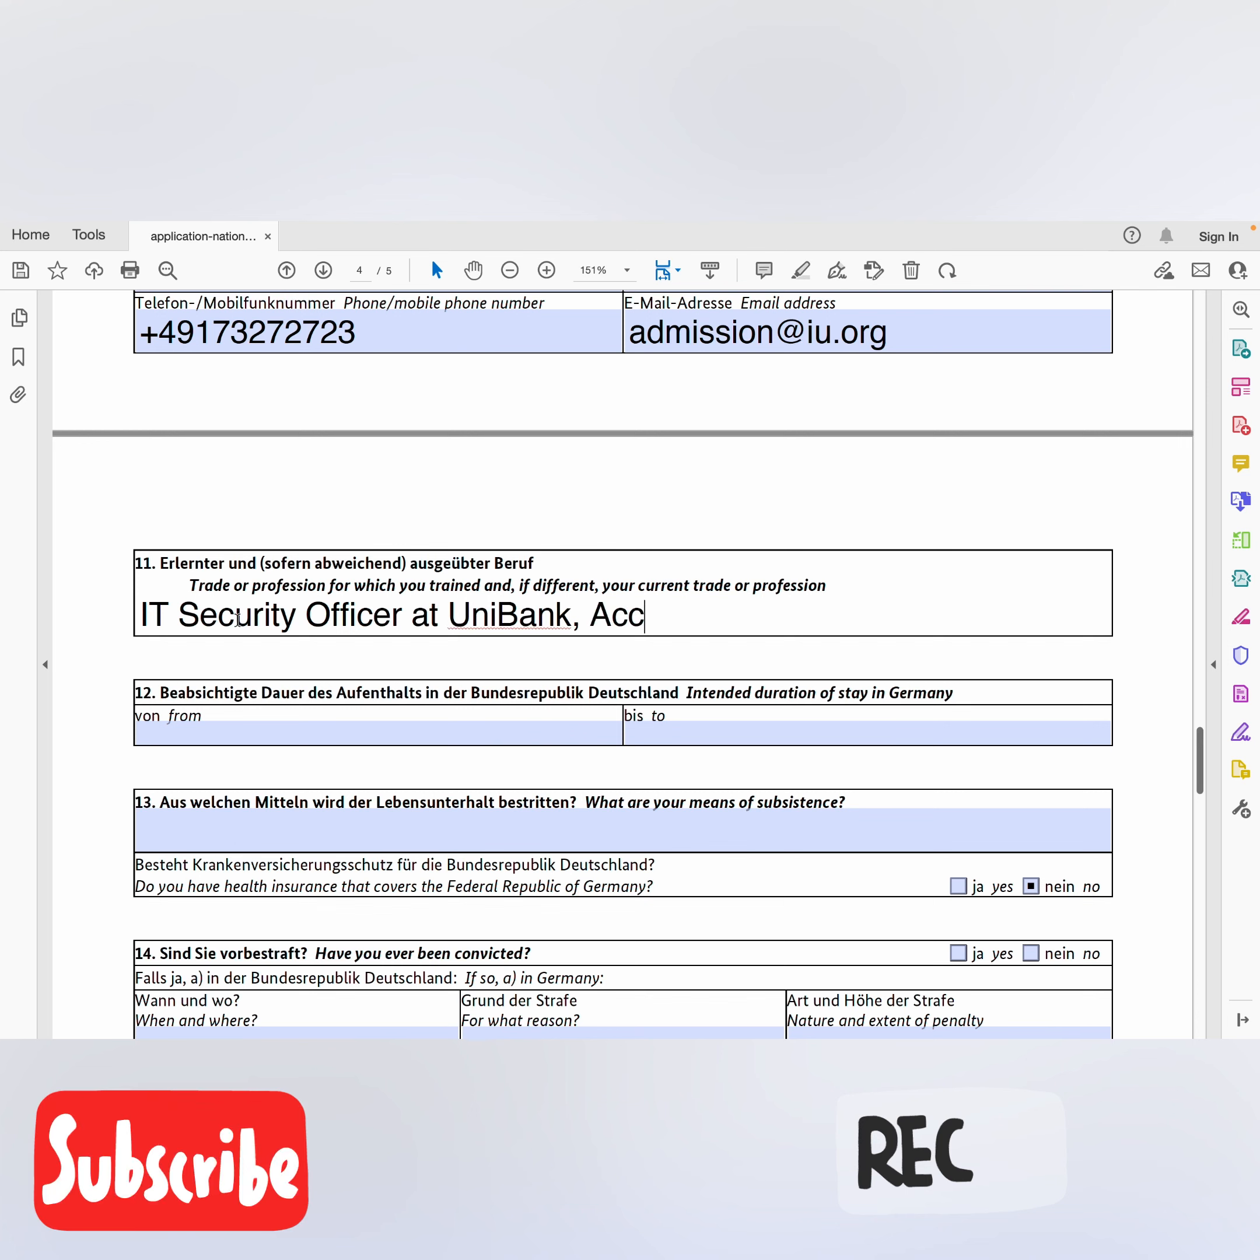
type("a")
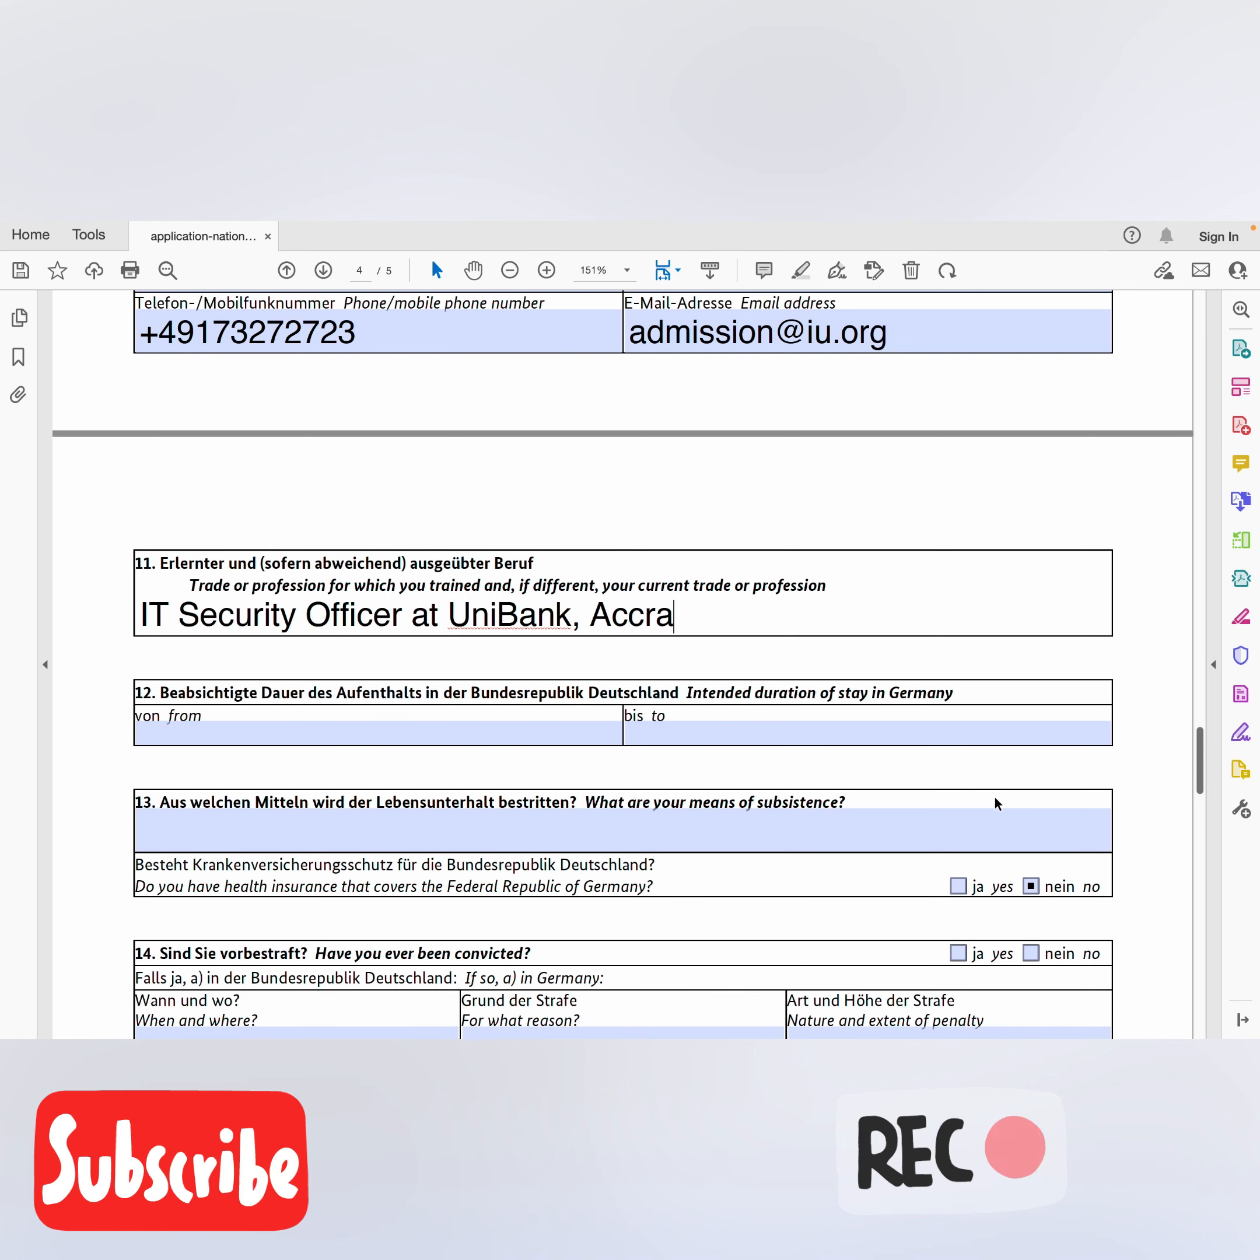
Step: Fill the von/bis fields with 02/10/2022 and 03/10/2024
left_click(284, 732)
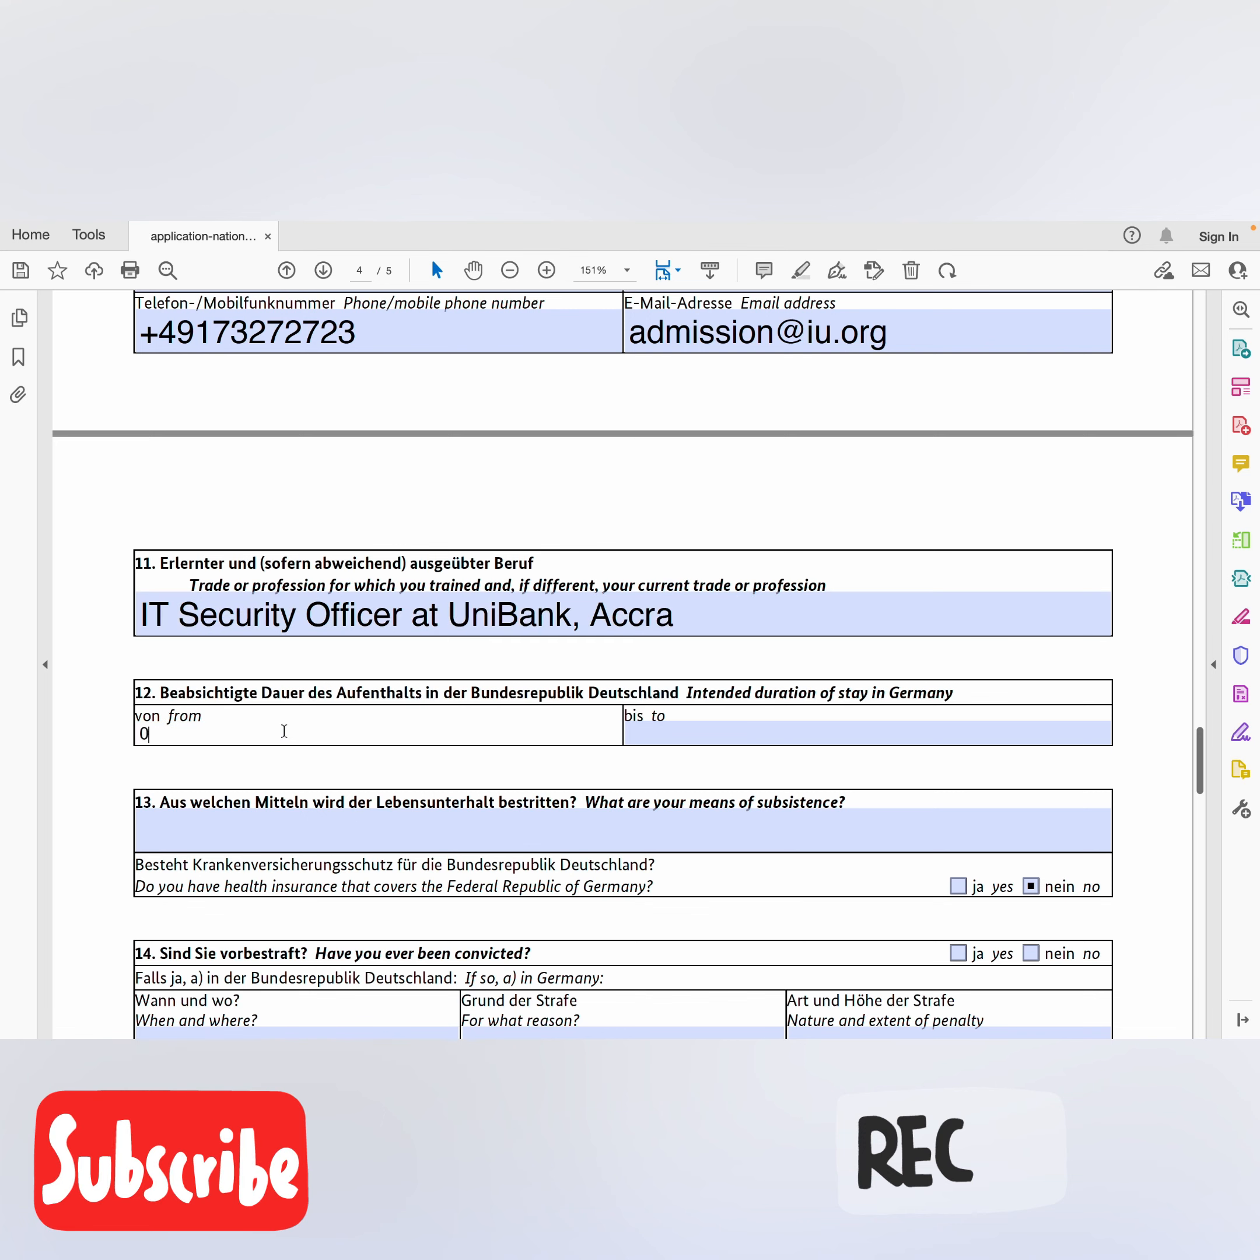
type("02/")
type("10/")
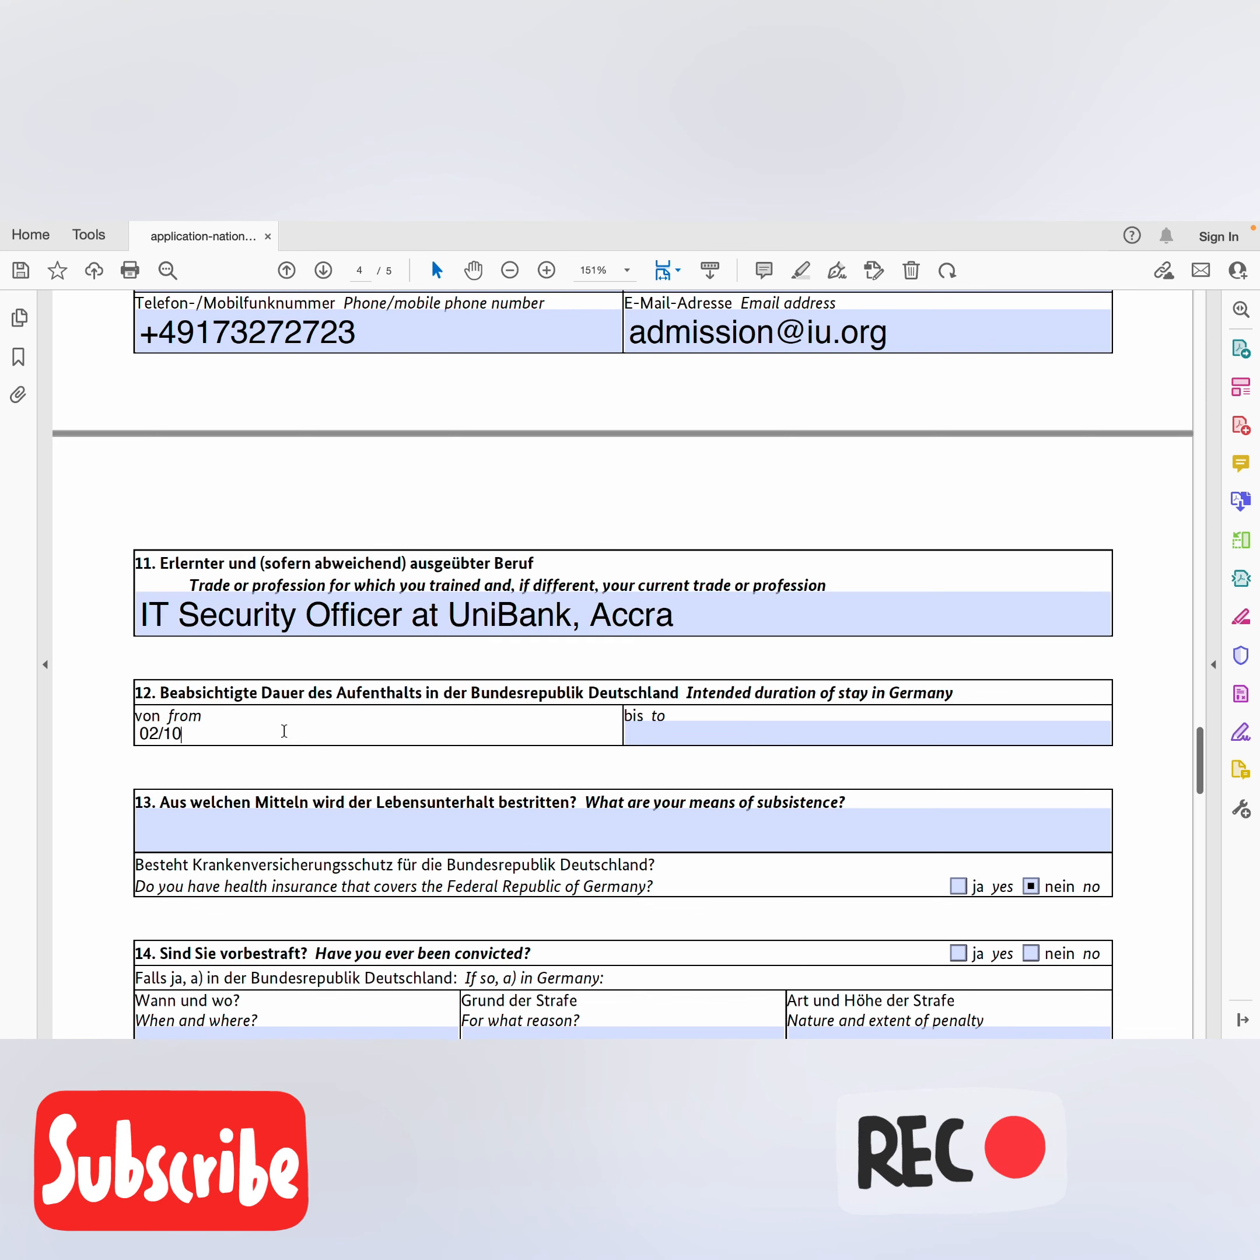
type("2022")
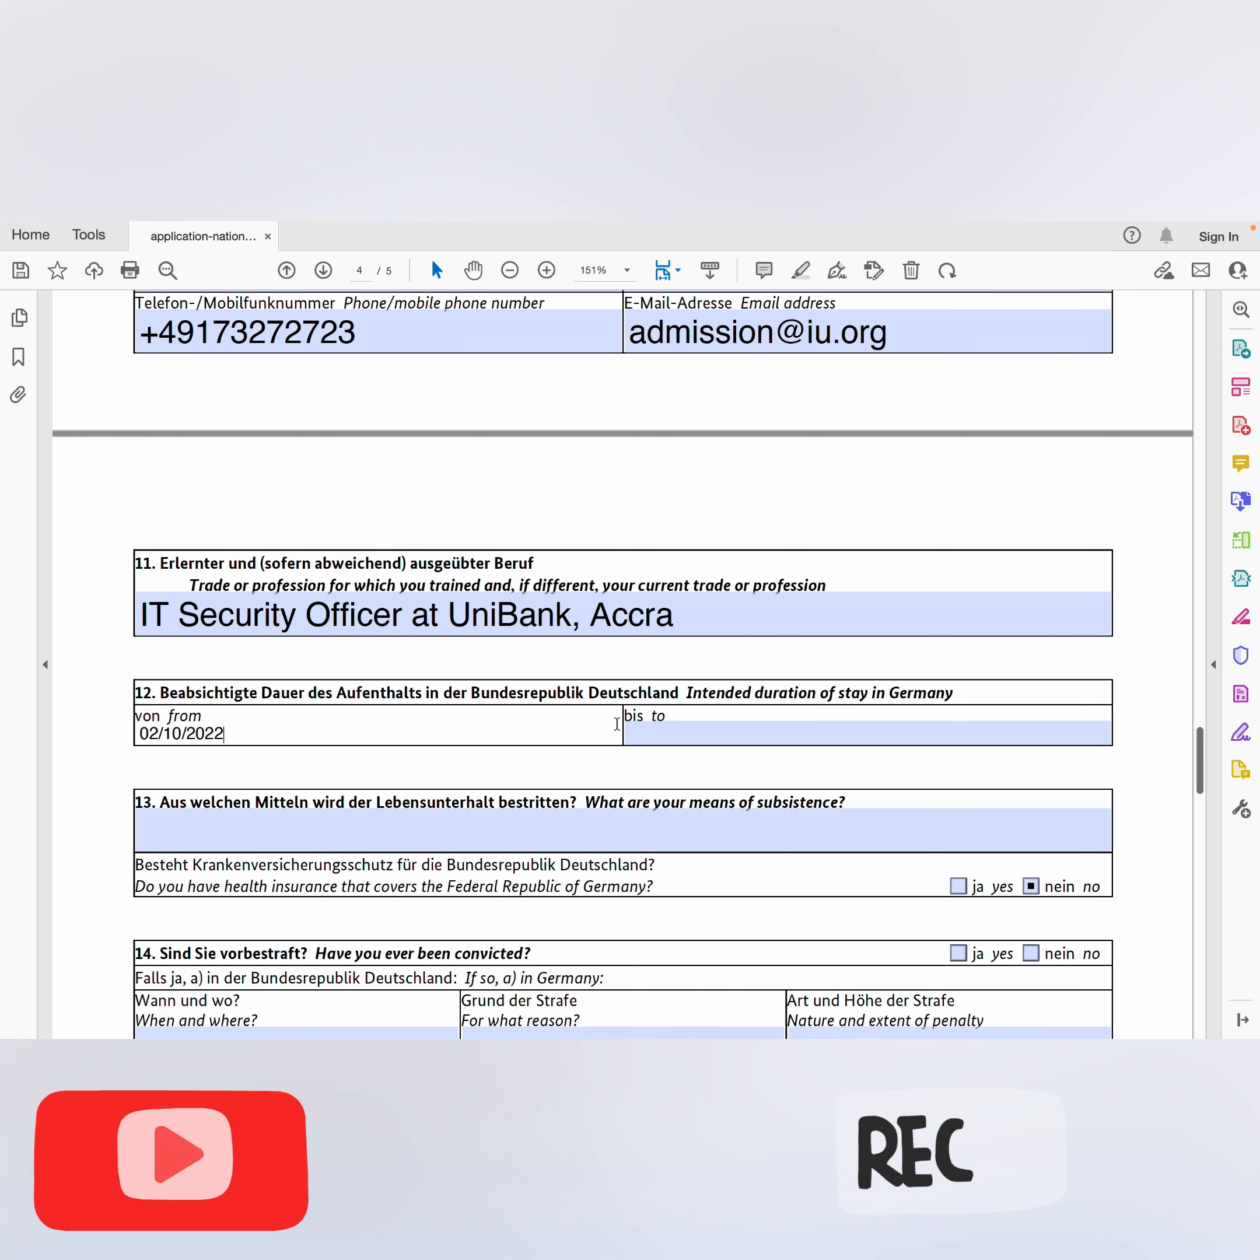
left_click(636, 732)
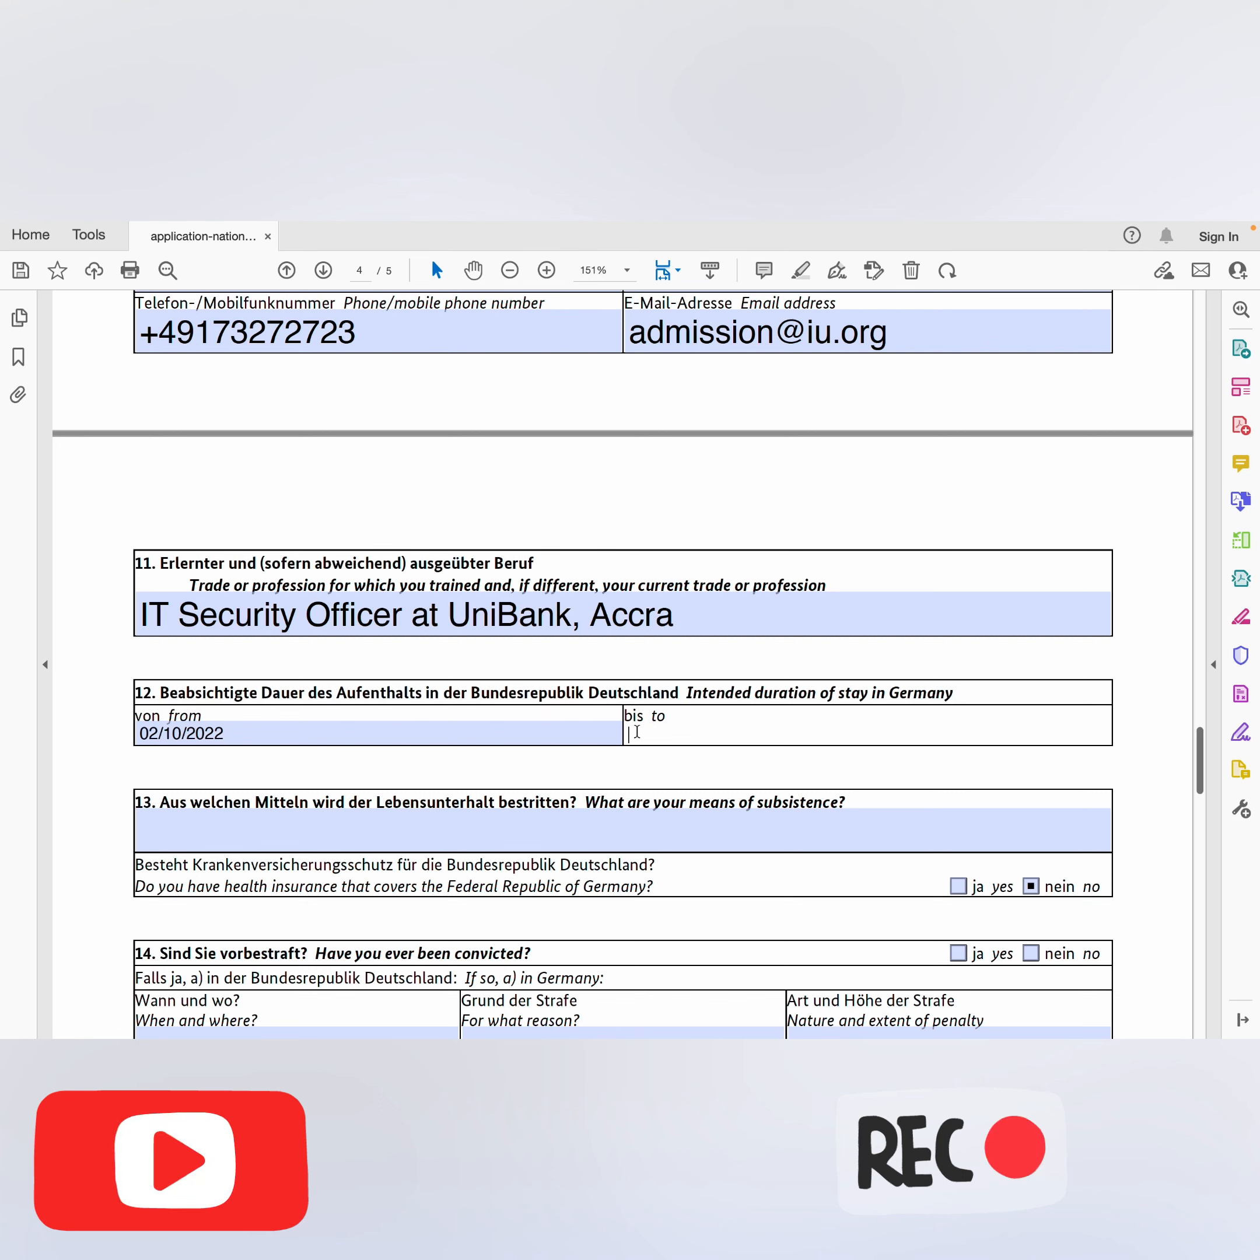
type("03")
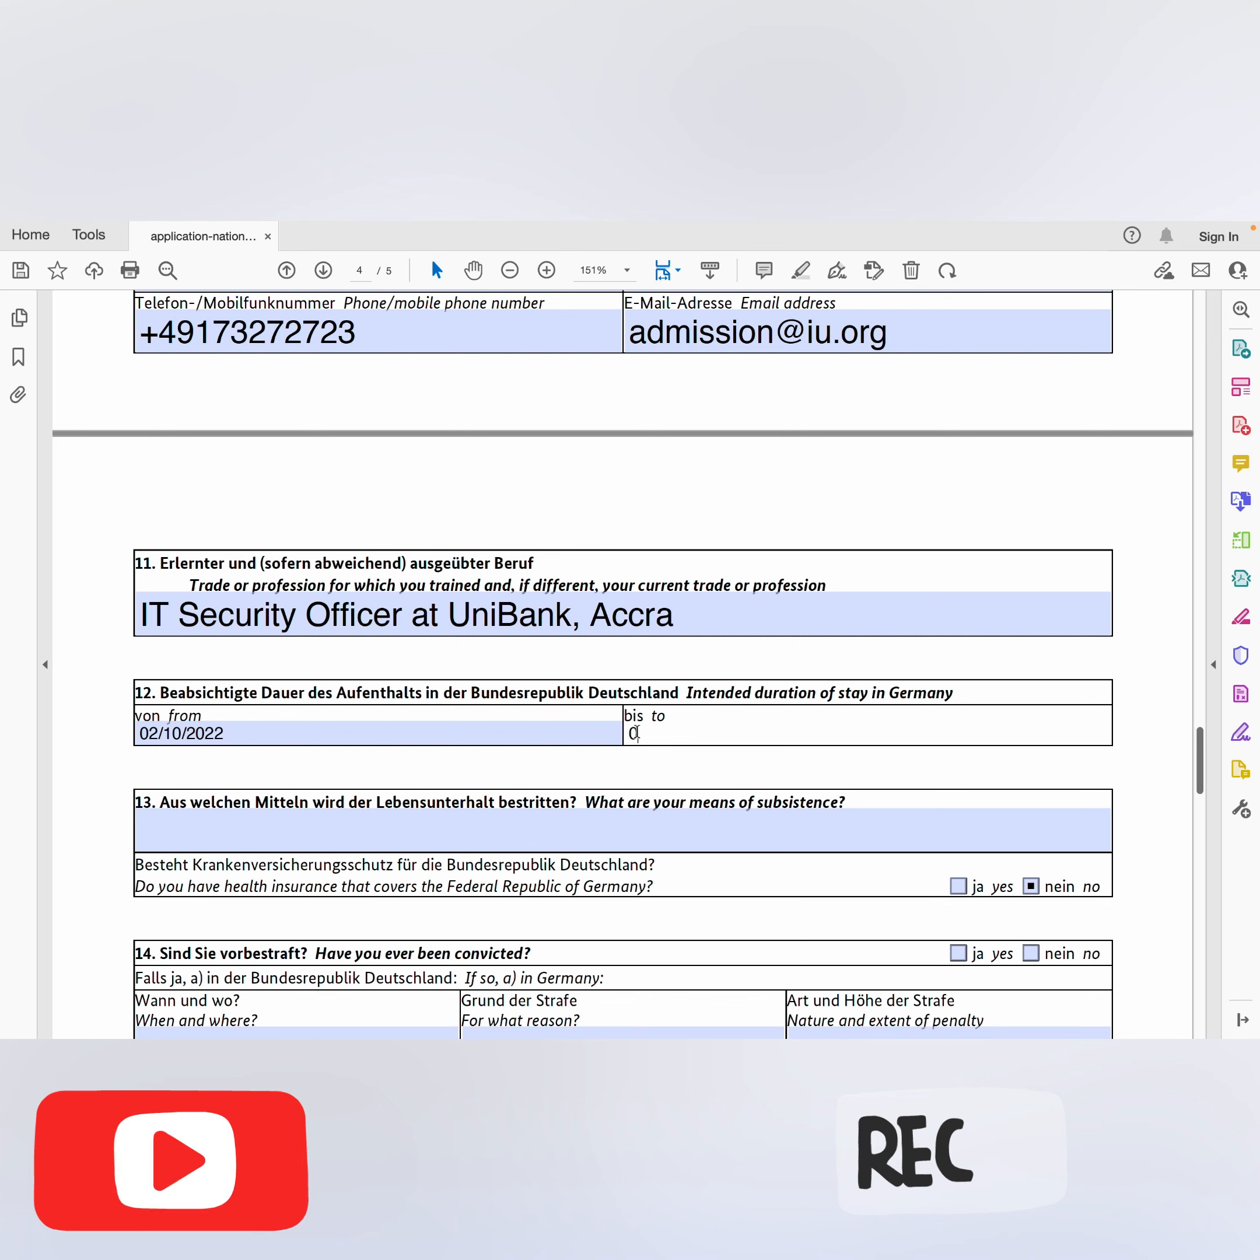
type("/10")
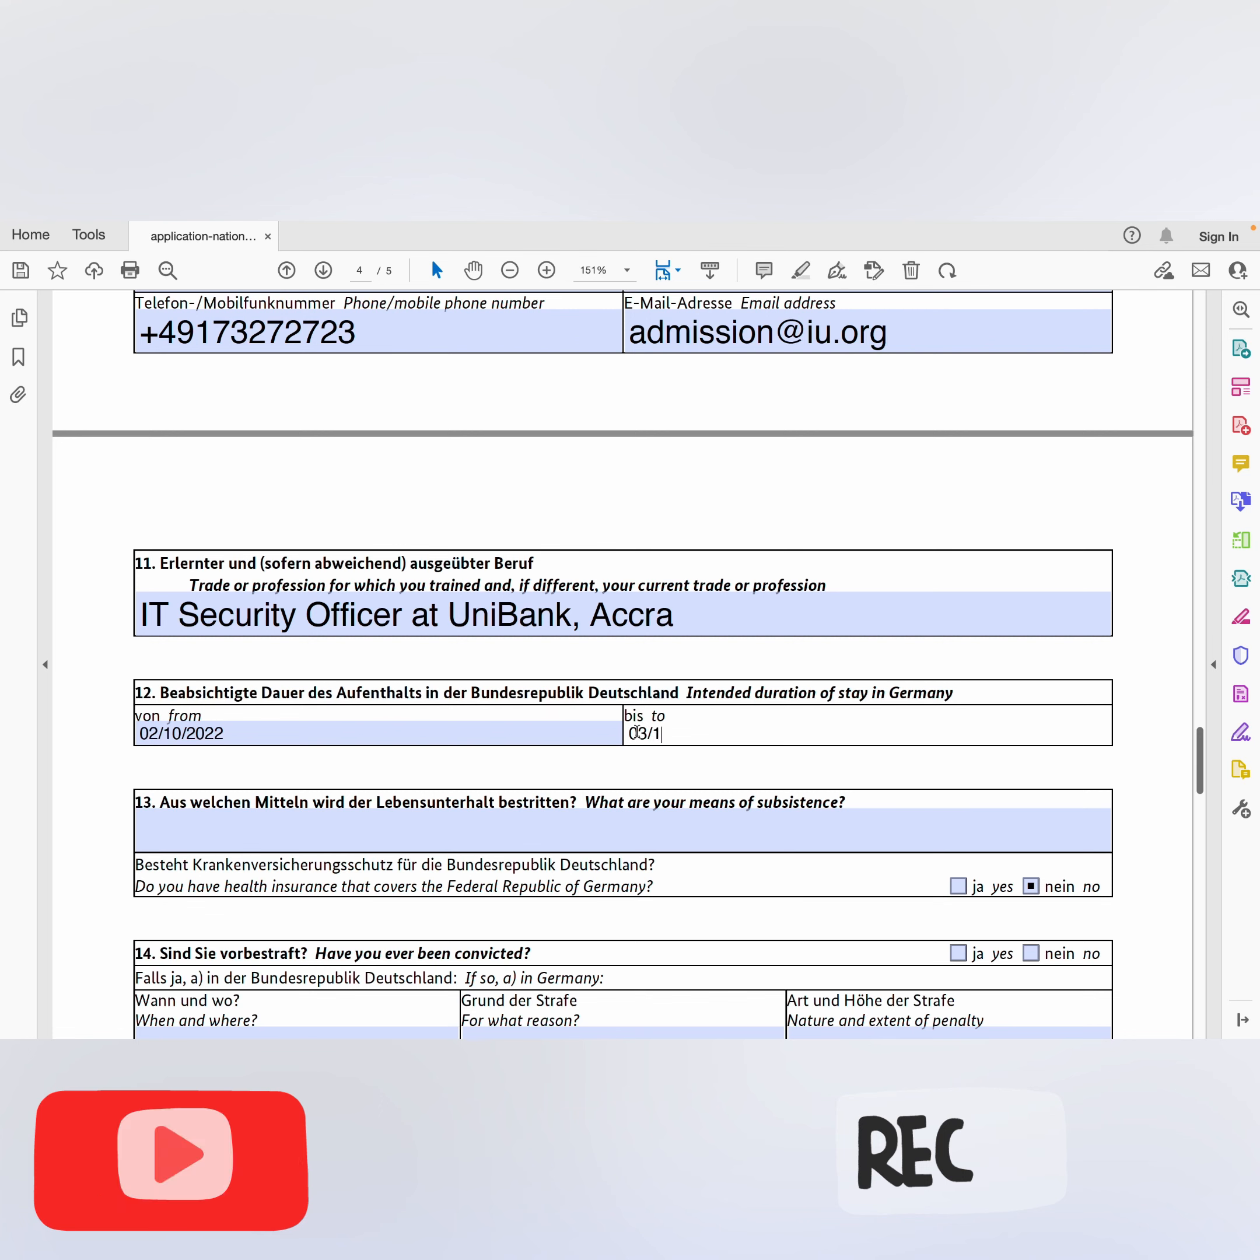
type("/")
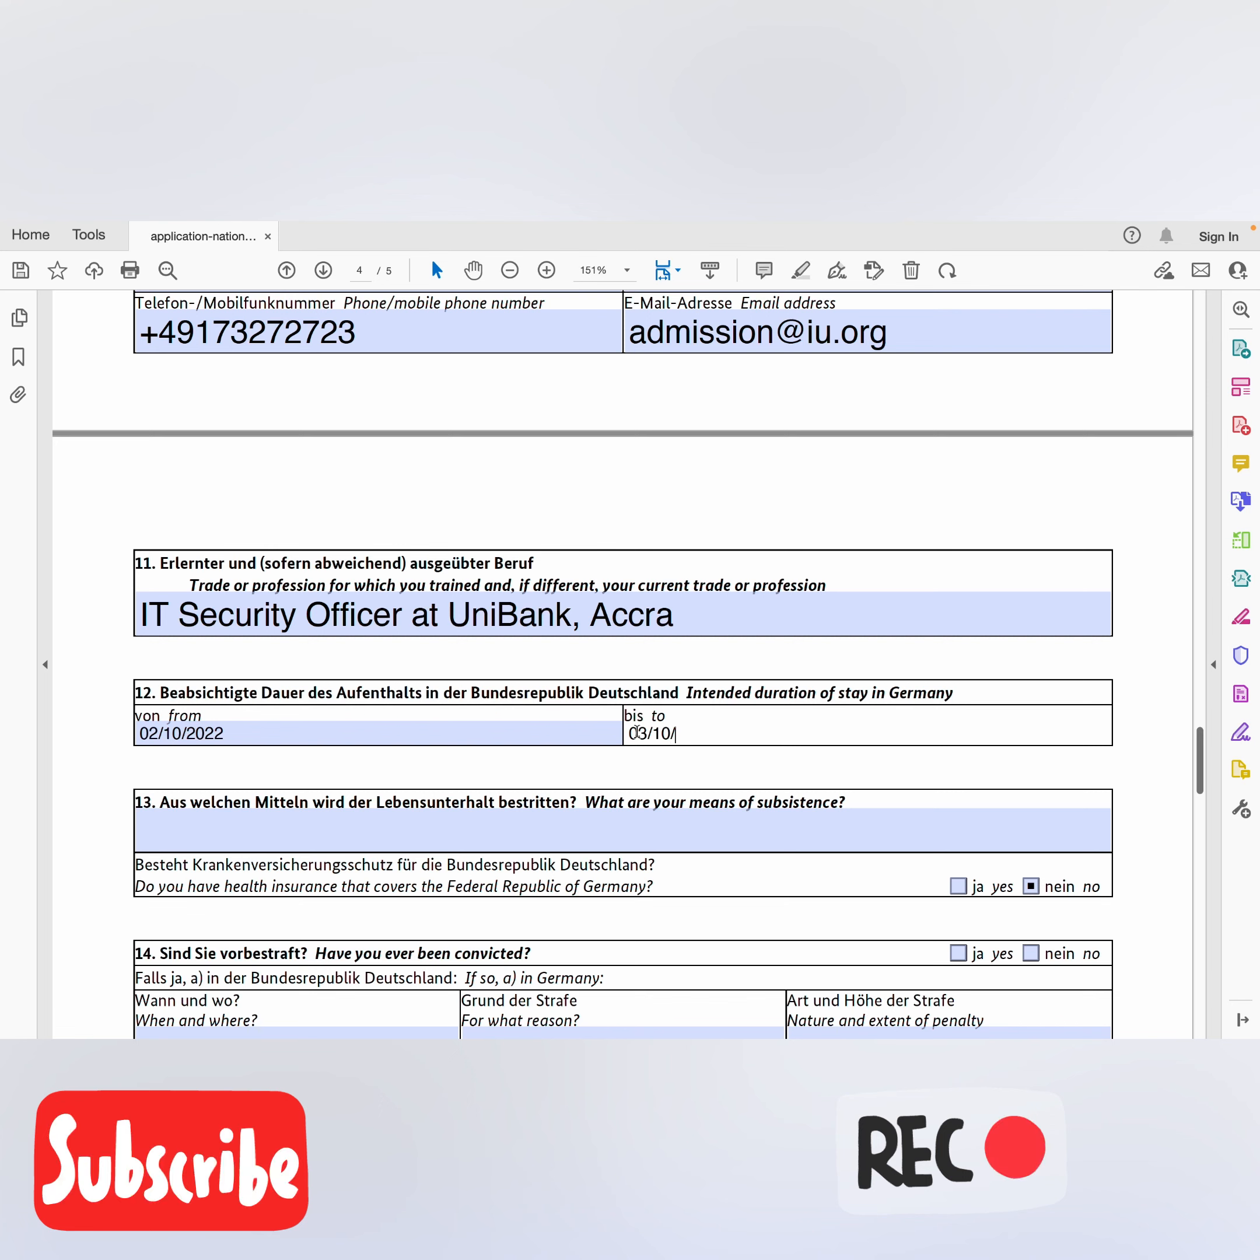
type("202")
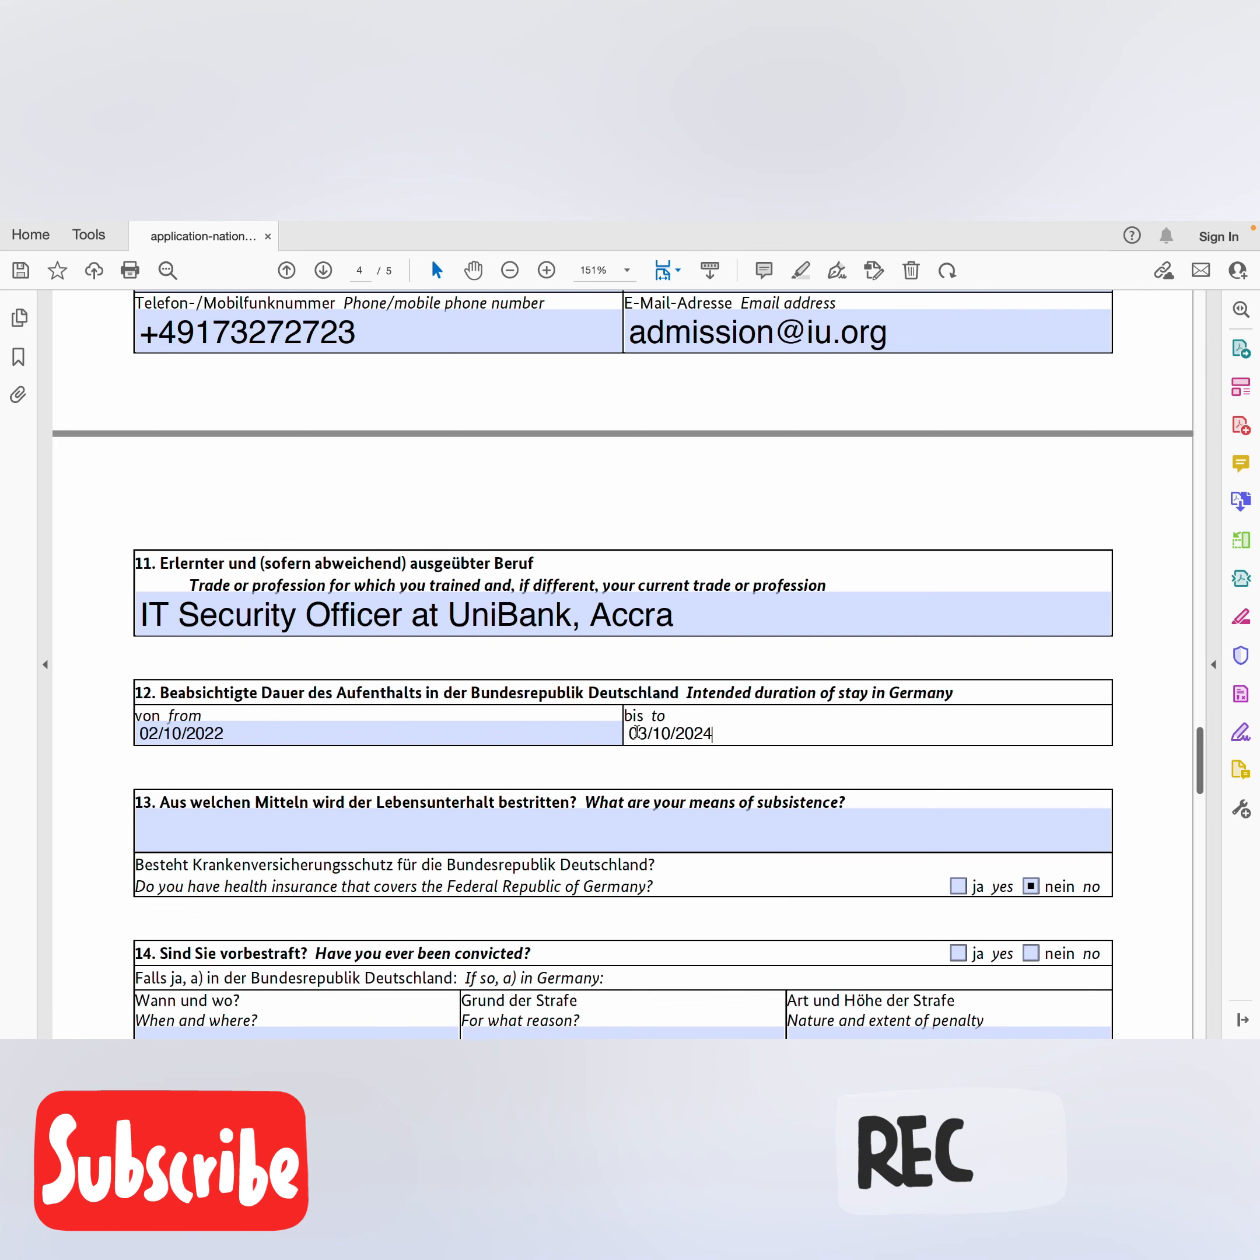
type("4")
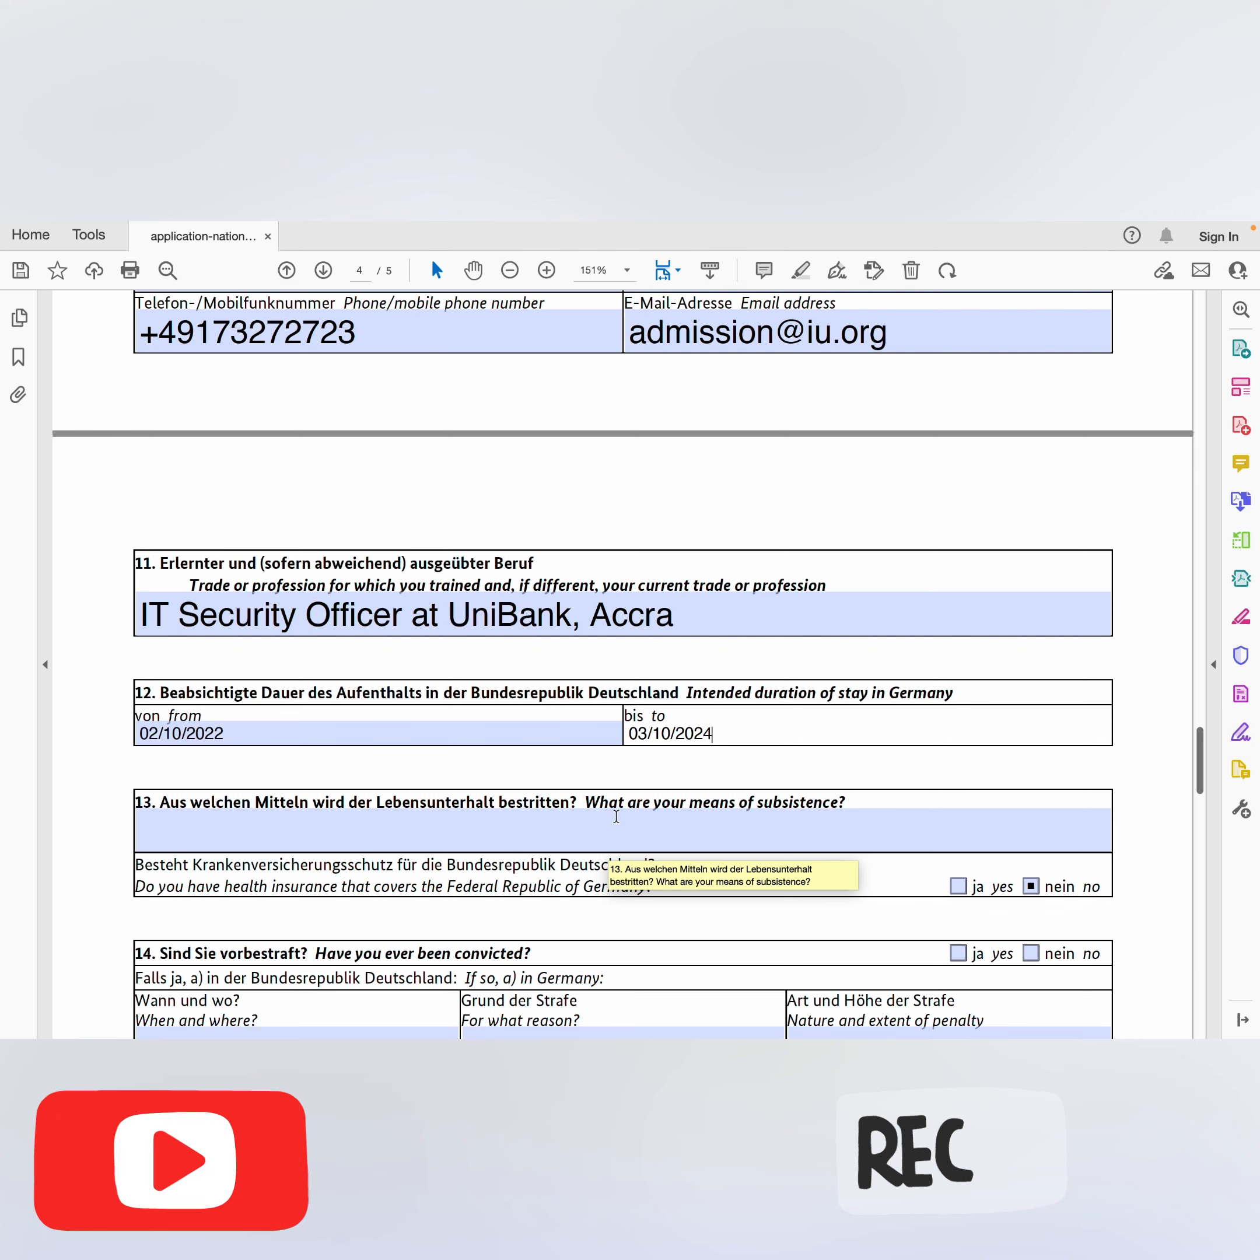
Step: Enter 'Sponsorship or Blocked Account' in field 13
left_click(474, 830)
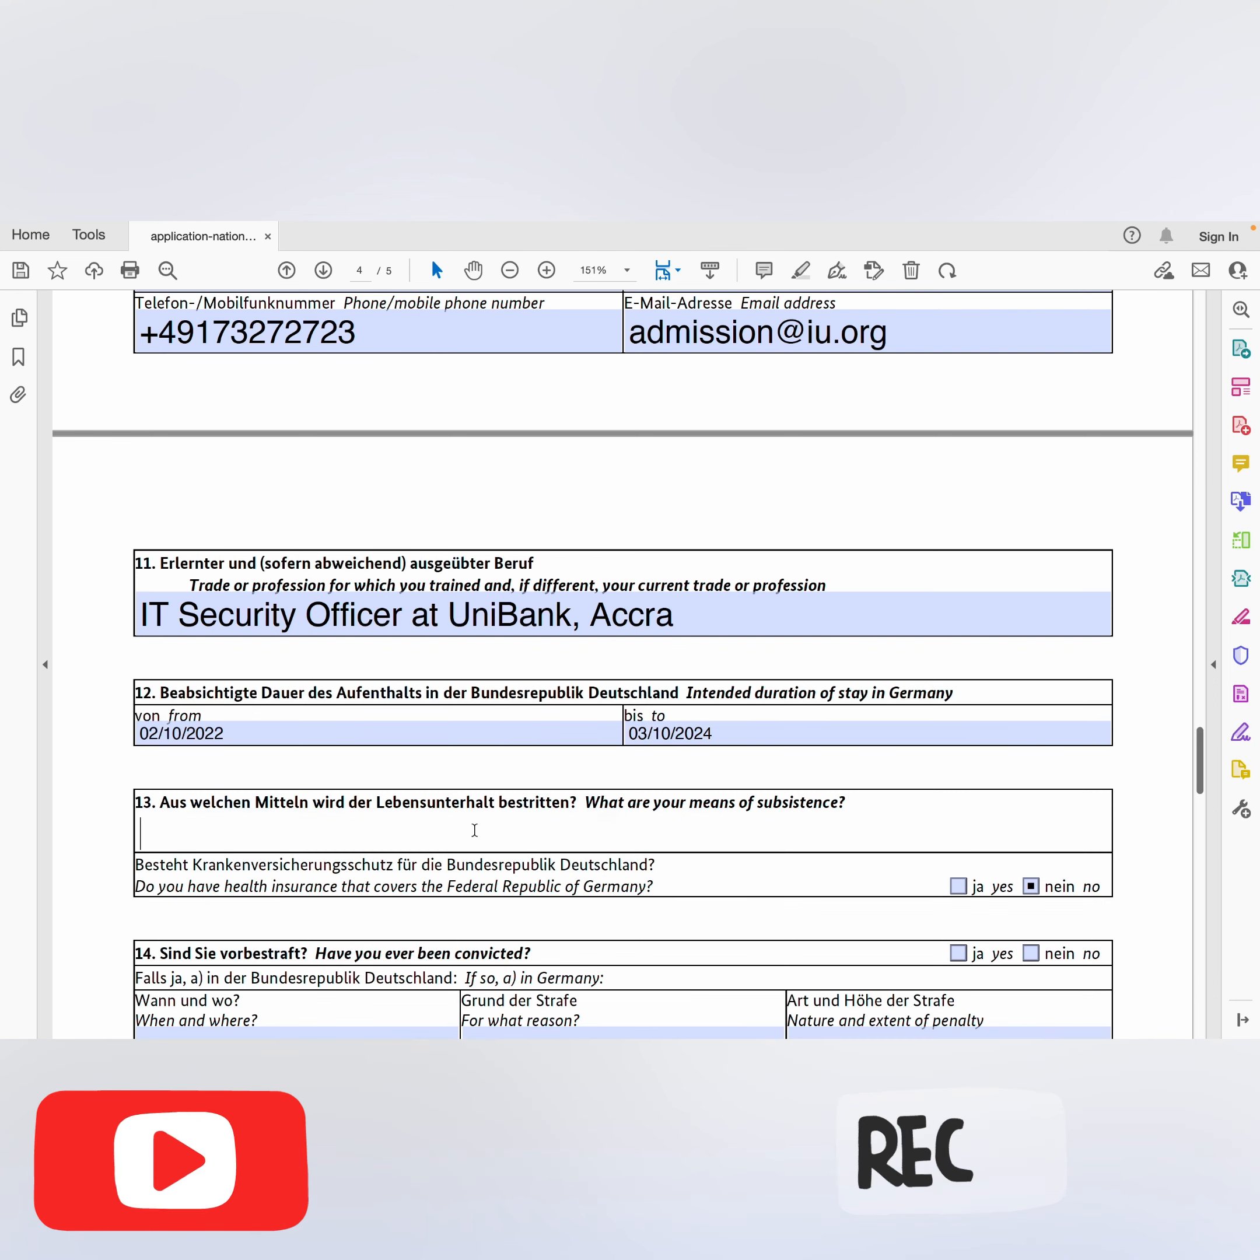
type("Sp")
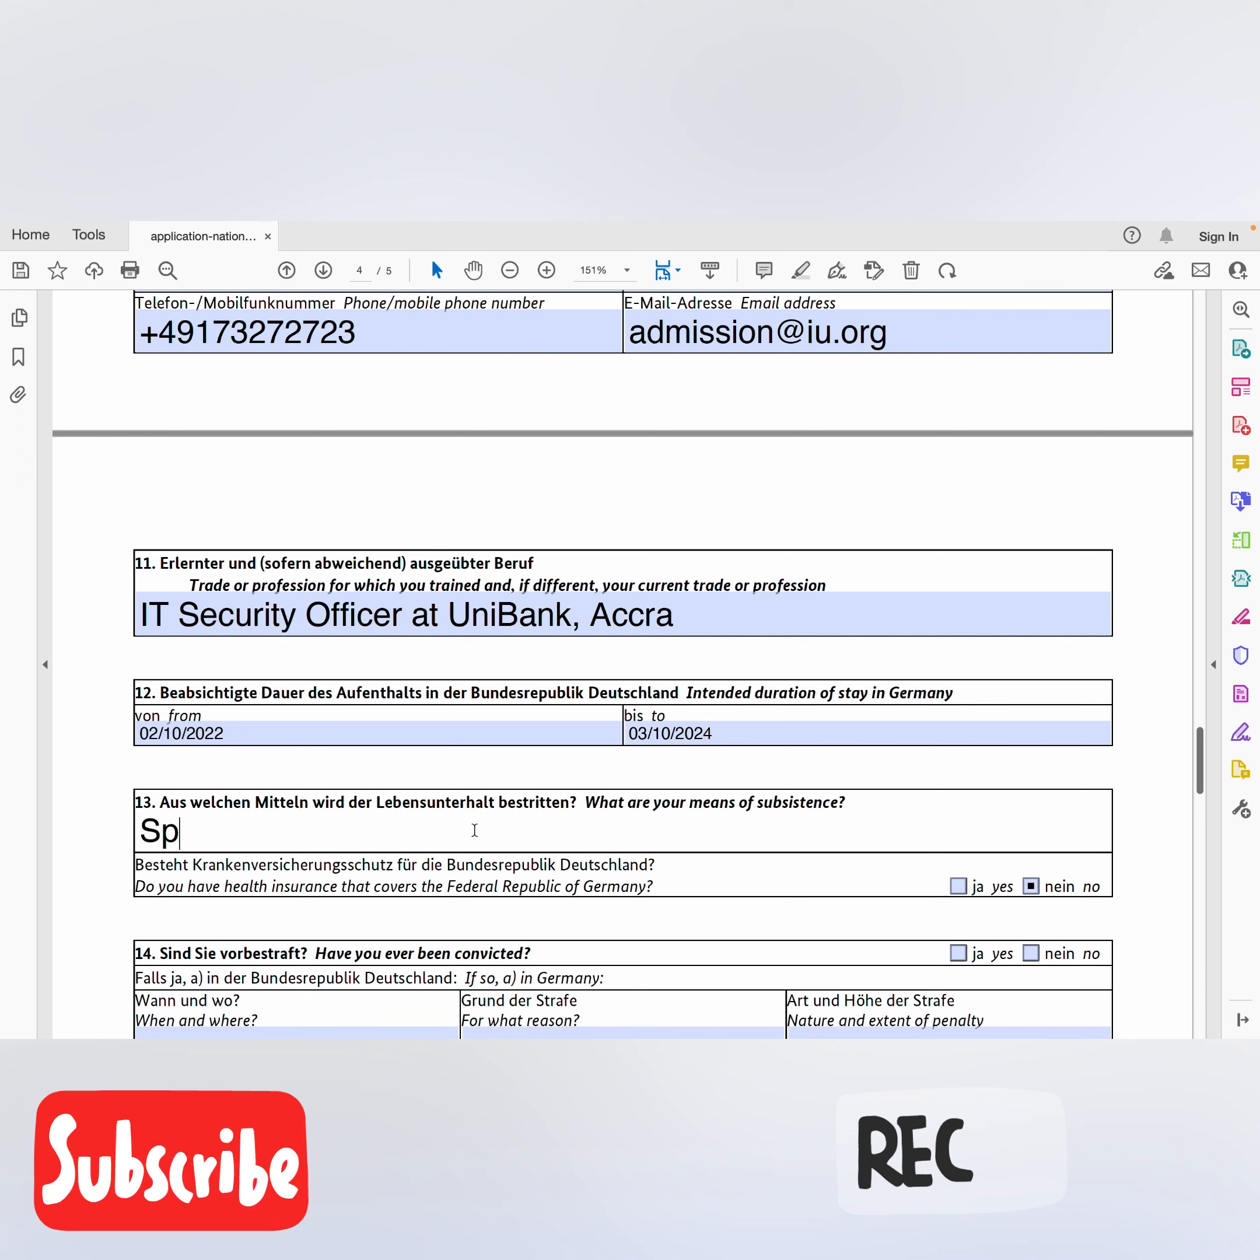
type("onsor")
type("ship")
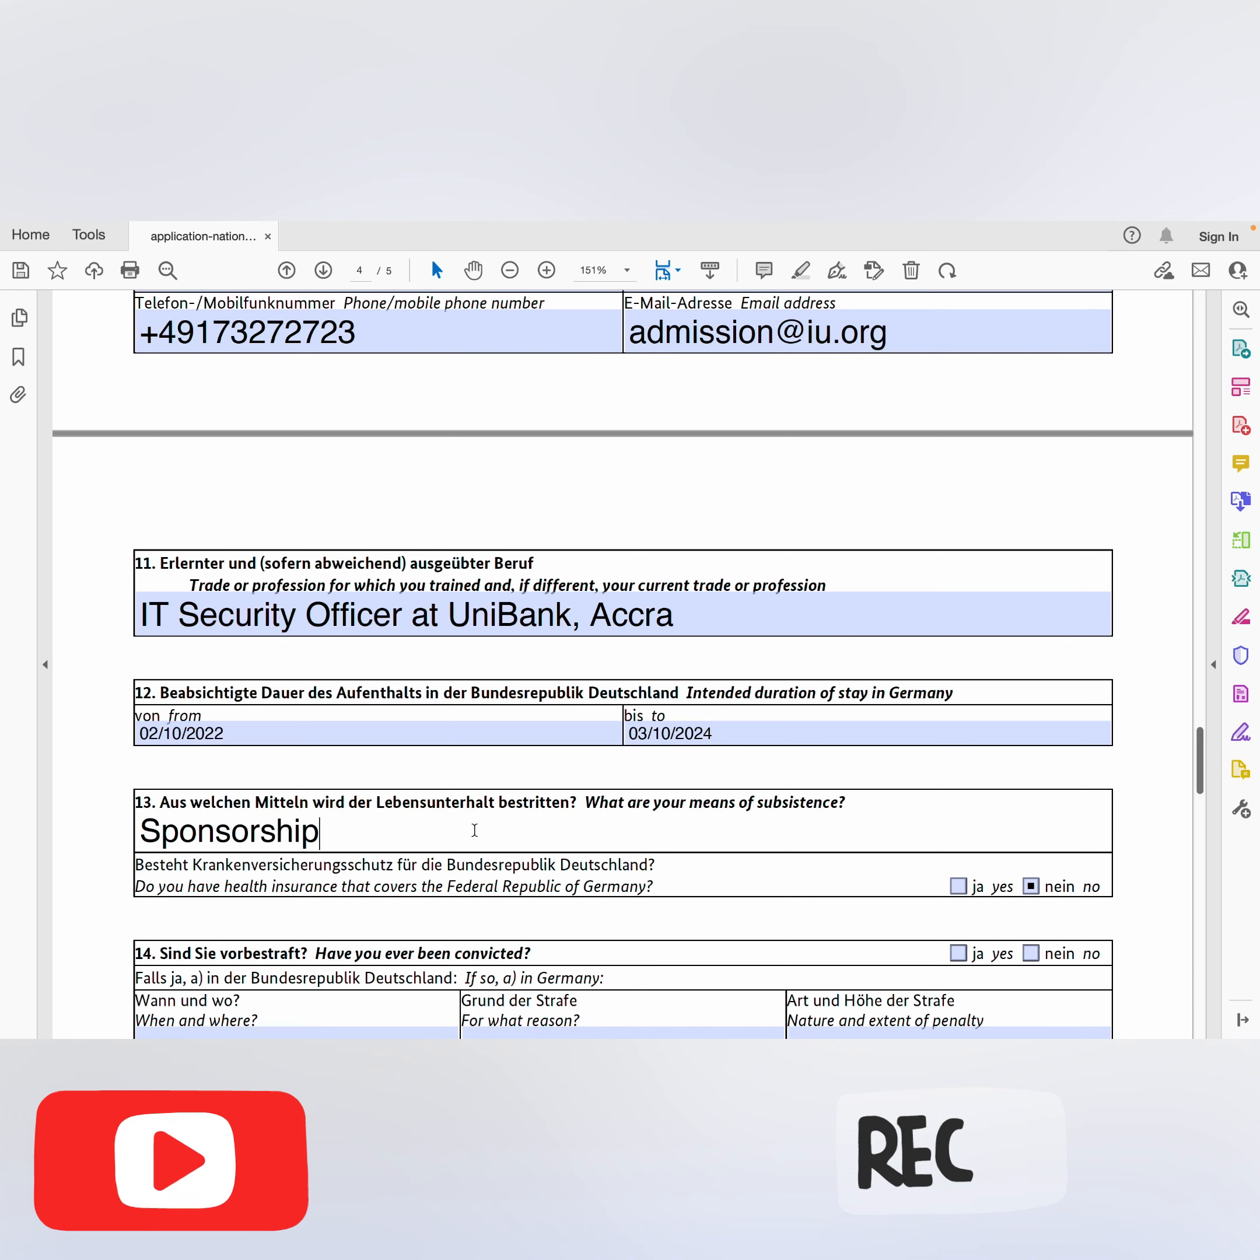
type(" or ")
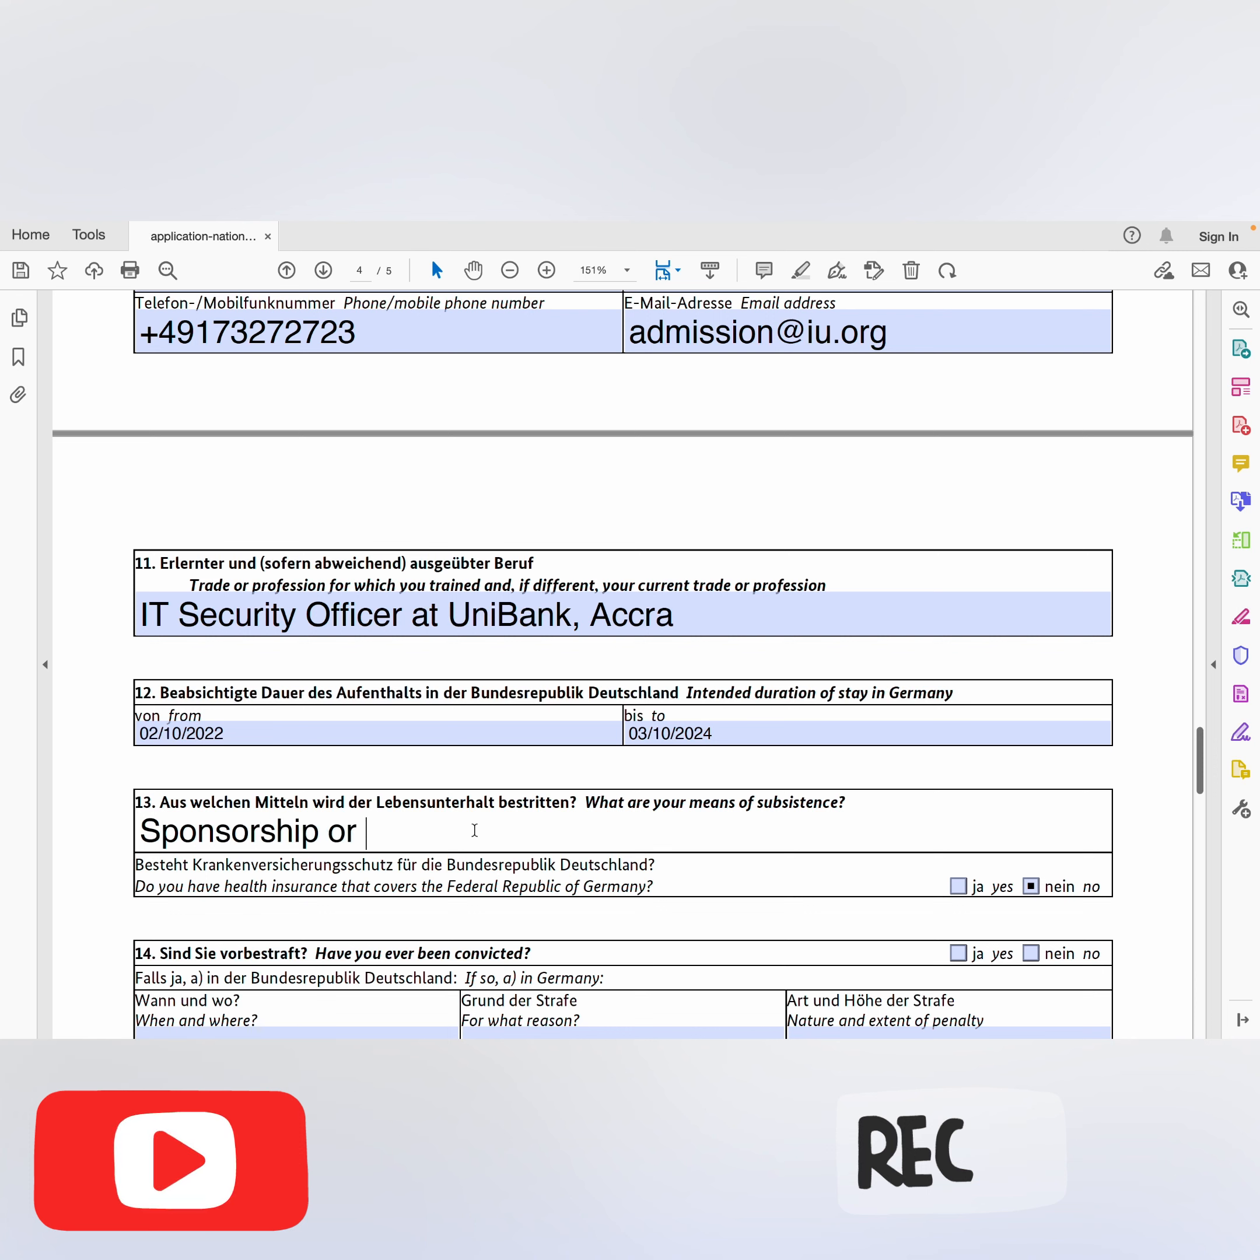
type("Bloc")
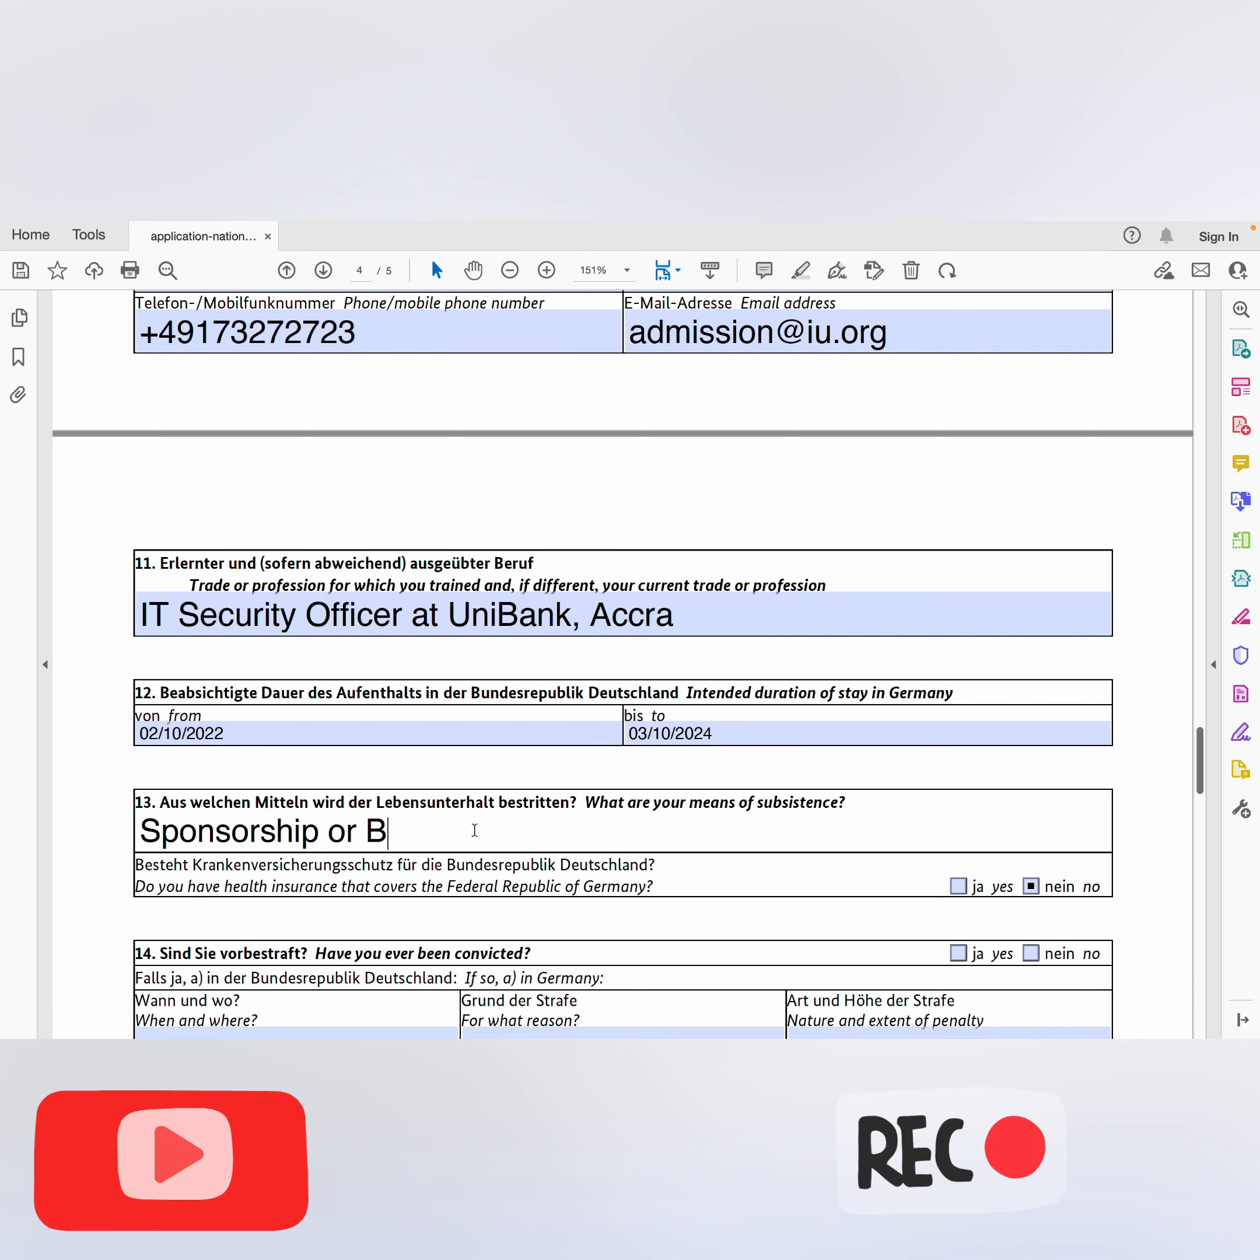
type("ked A")
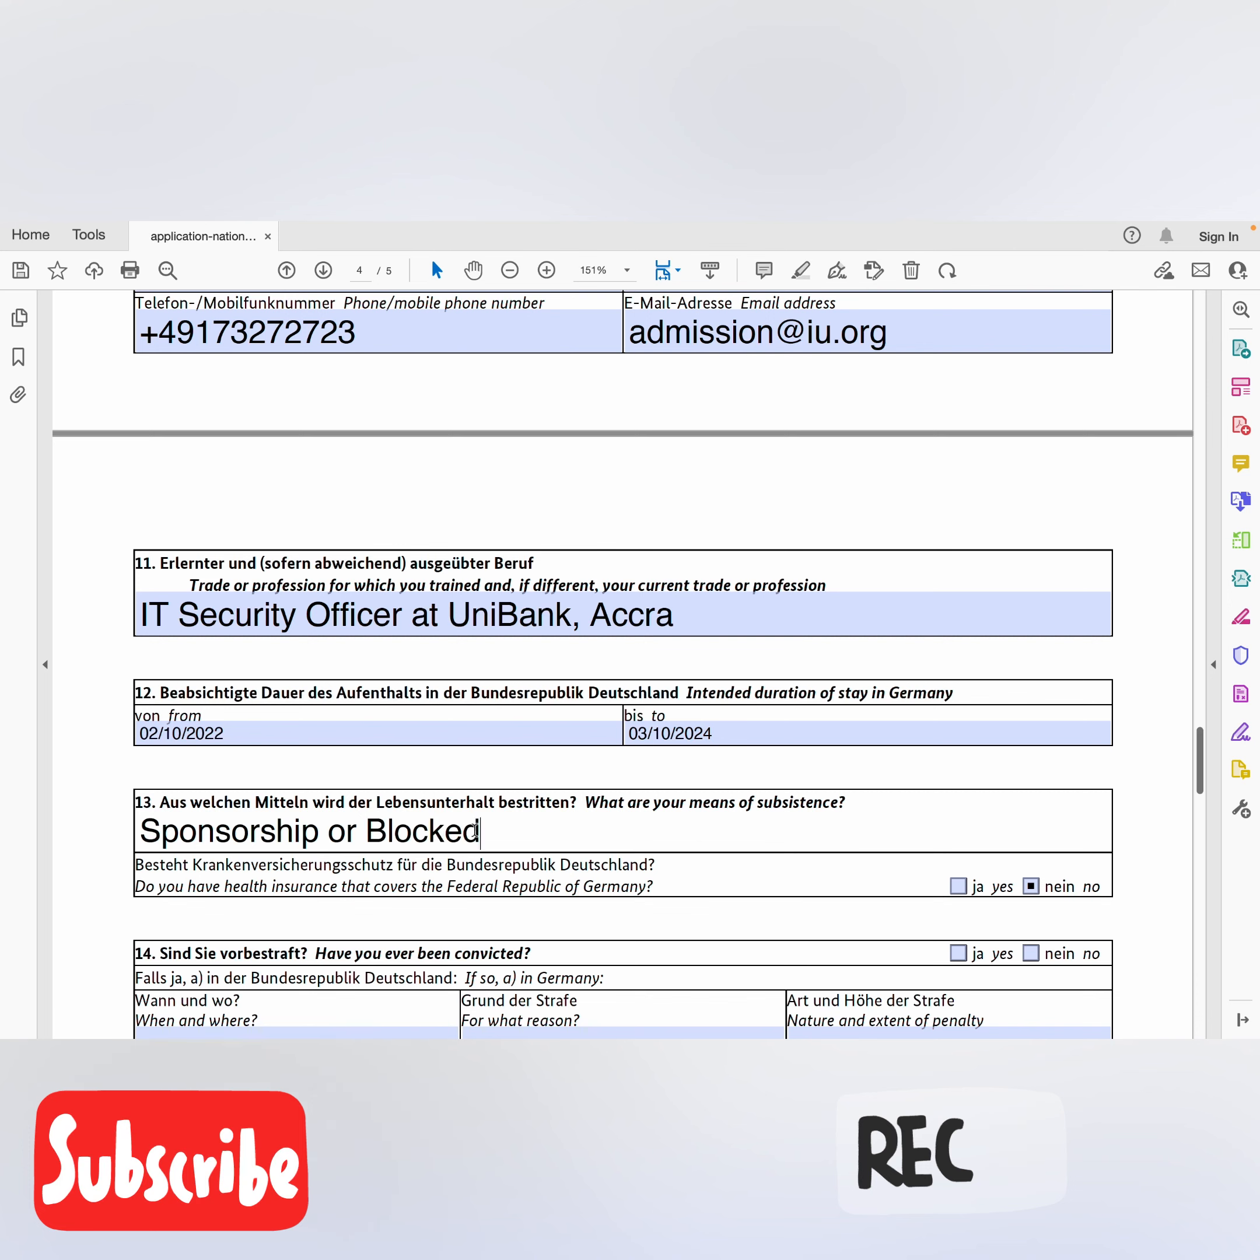
type("ccount")
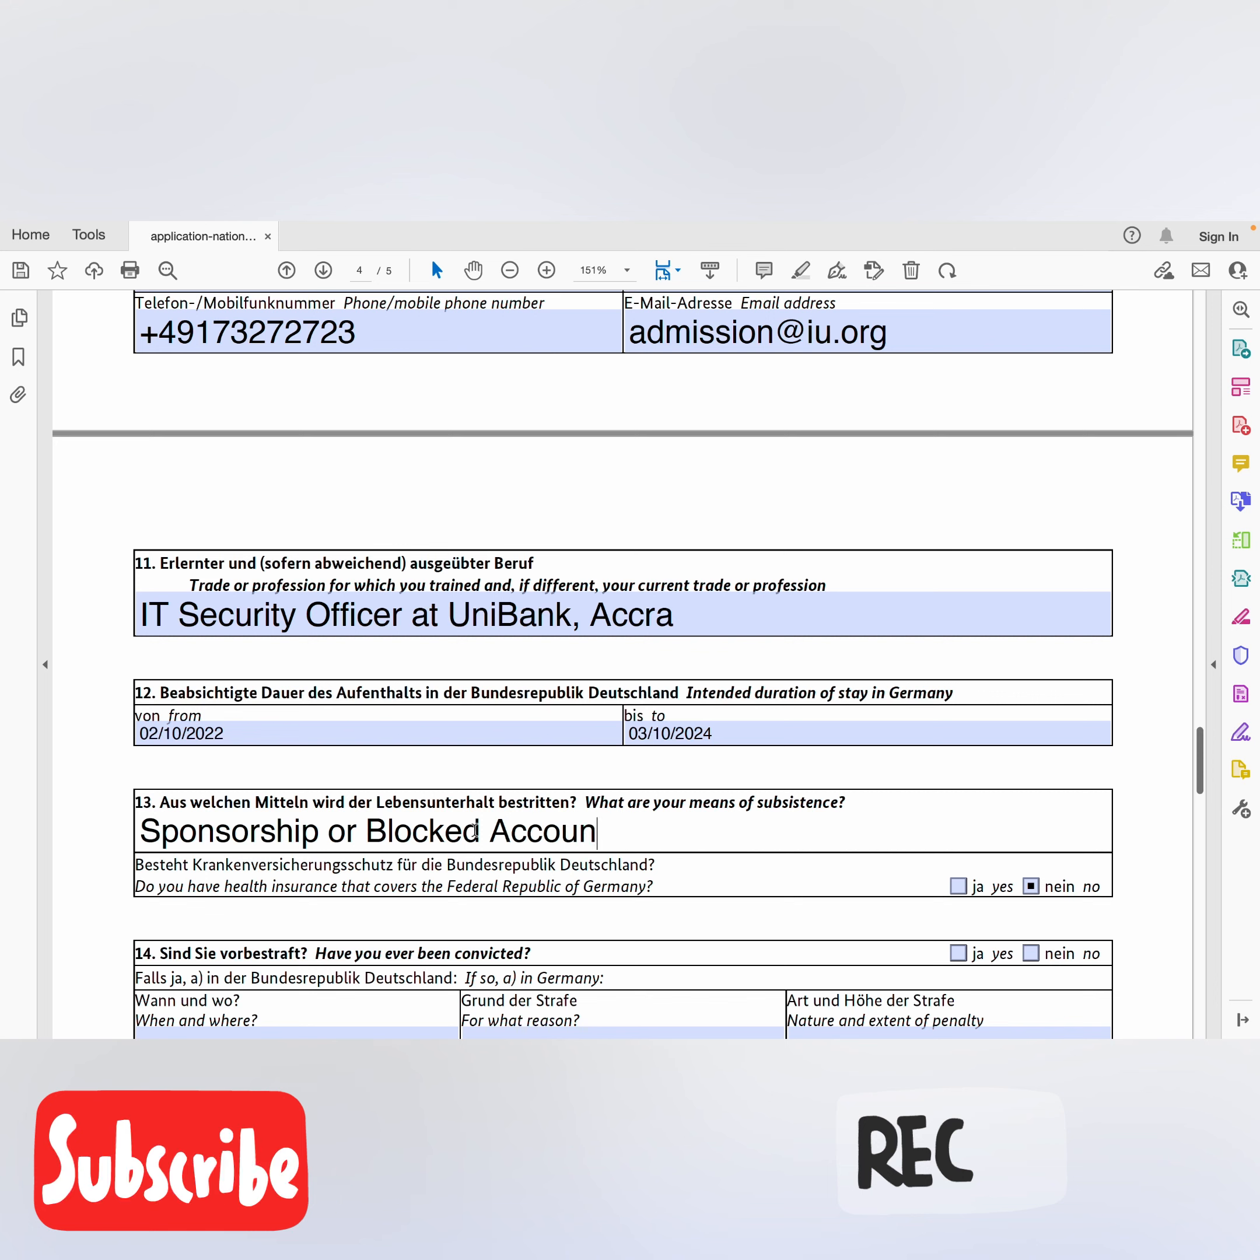